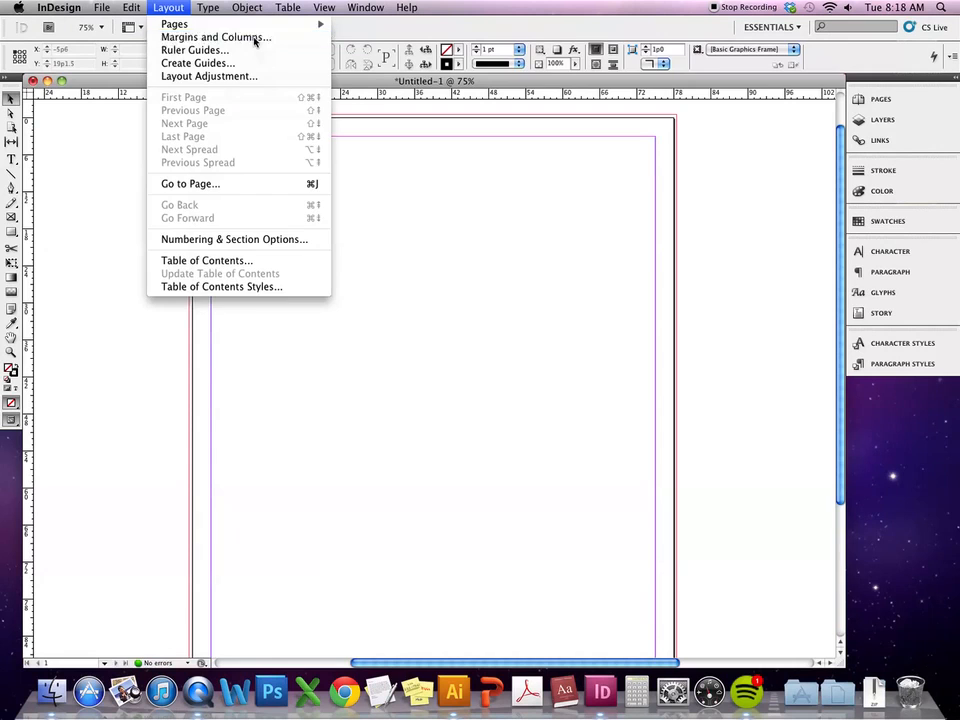
# Turn on the preview for the margins and columns settings and divide page 1 into 4 columns
pyautogui.moveTo(392, 288); pyautogui.dragTo(285, 207)
pyautogui.click(498, 273)
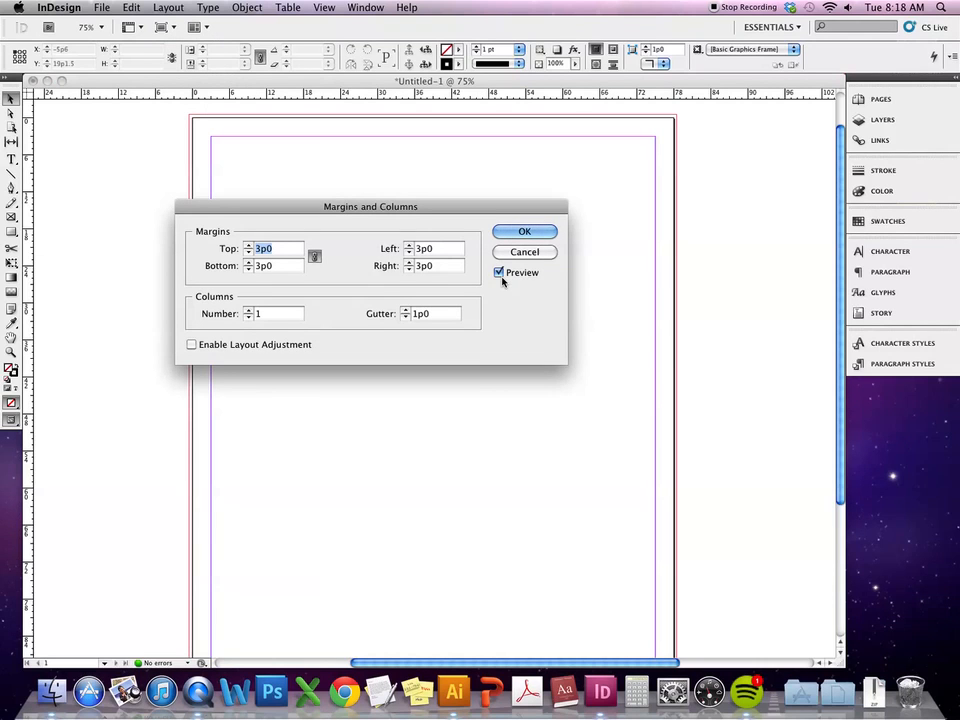
pyautogui.moveTo(389, 213); pyautogui.dragTo(370, 320)
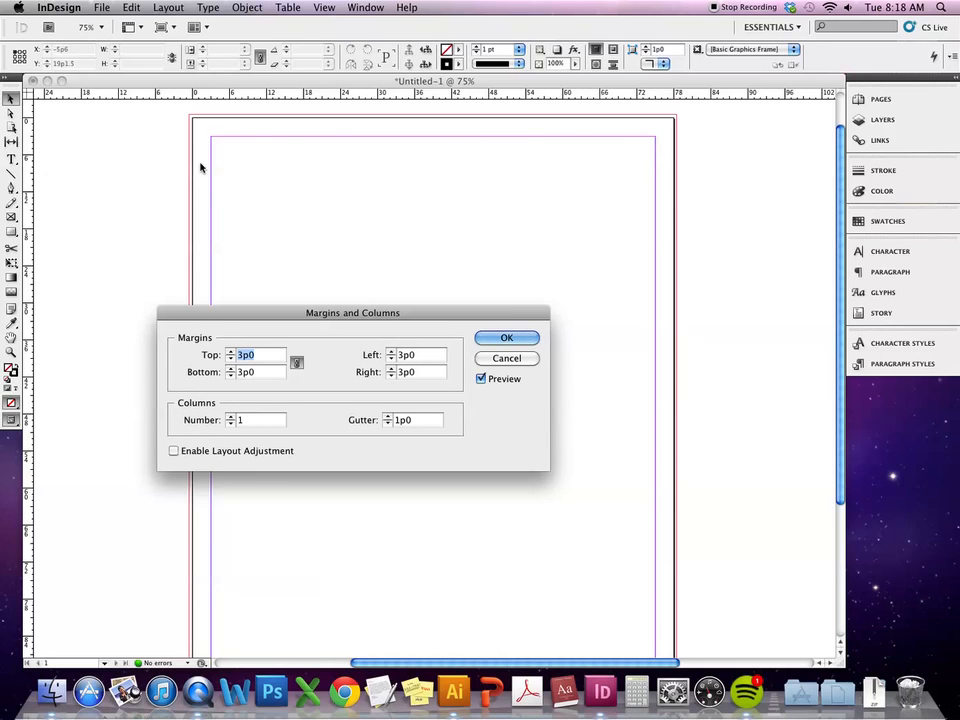
pyautogui.click(230, 417)
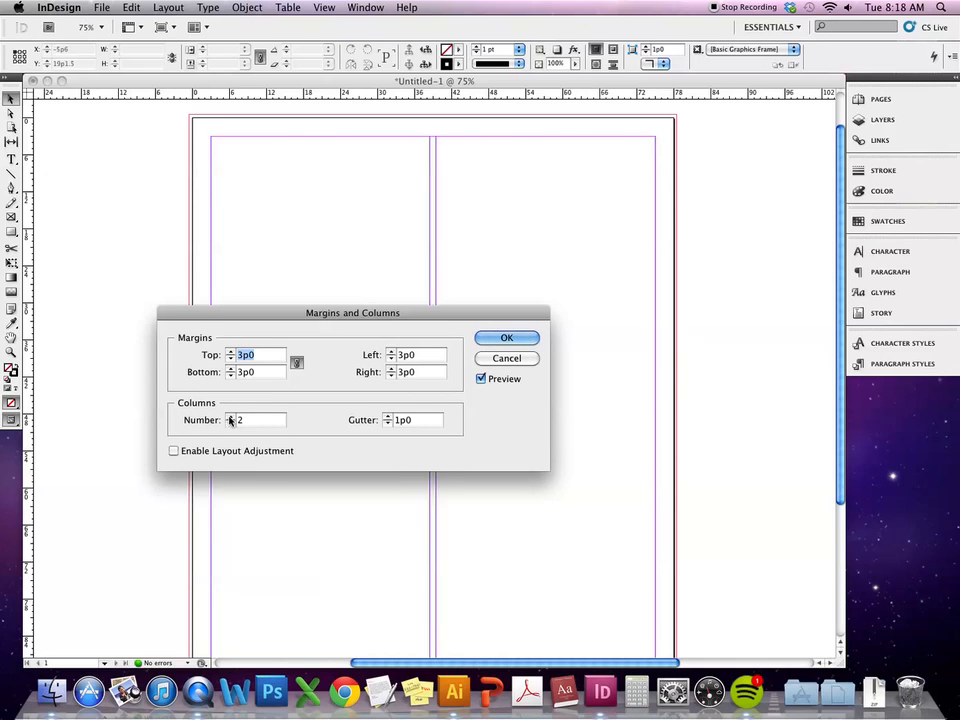
pyautogui.click(230, 417)
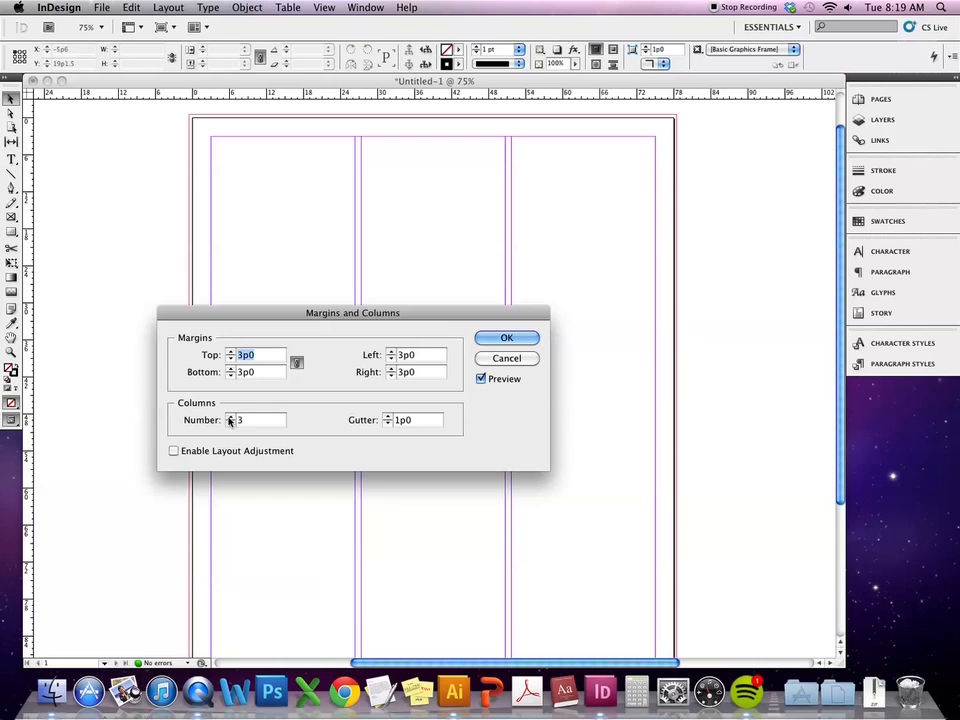
pyautogui.click(230, 417)
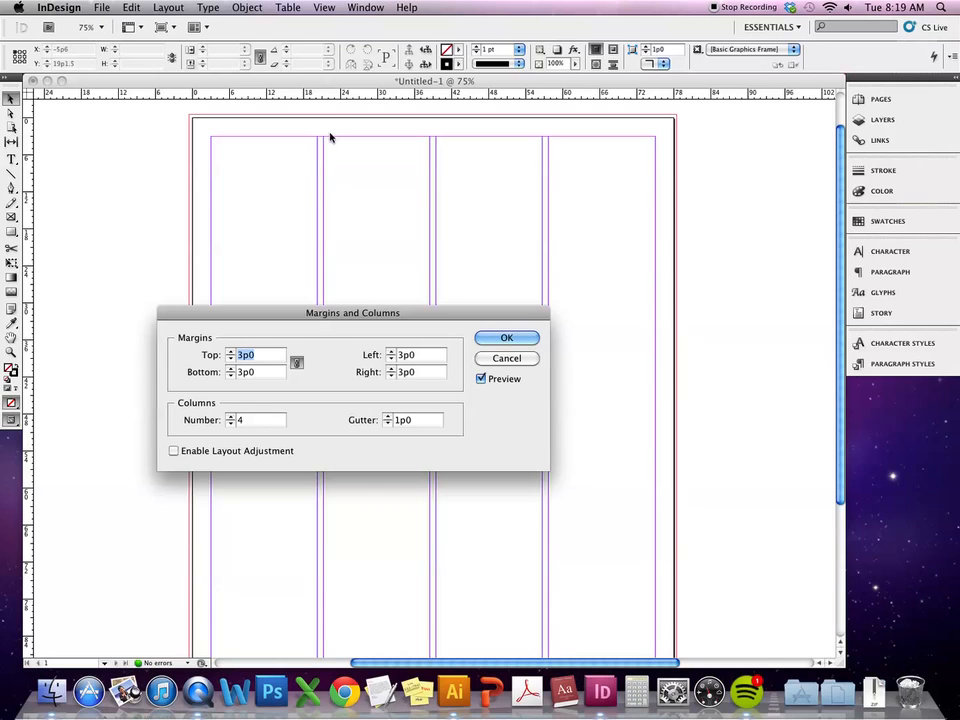
# Increase the gutter between page 1's columns to 2p0
pyautogui.click(387, 417)
pyautogui.click(387, 417)
pyautogui.click(387, 417)
pyautogui.click(387, 417)
pyautogui.click(387, 417)
pyautogui.click(387, 417)
pyautogui.click(387, 417)
pyautogui.click(387, 417)
pyautogui.click(387, 417)
pyautogui.click(387, 417)
pyautogui.click(387, 417)
pyautogui.click(387, 417)
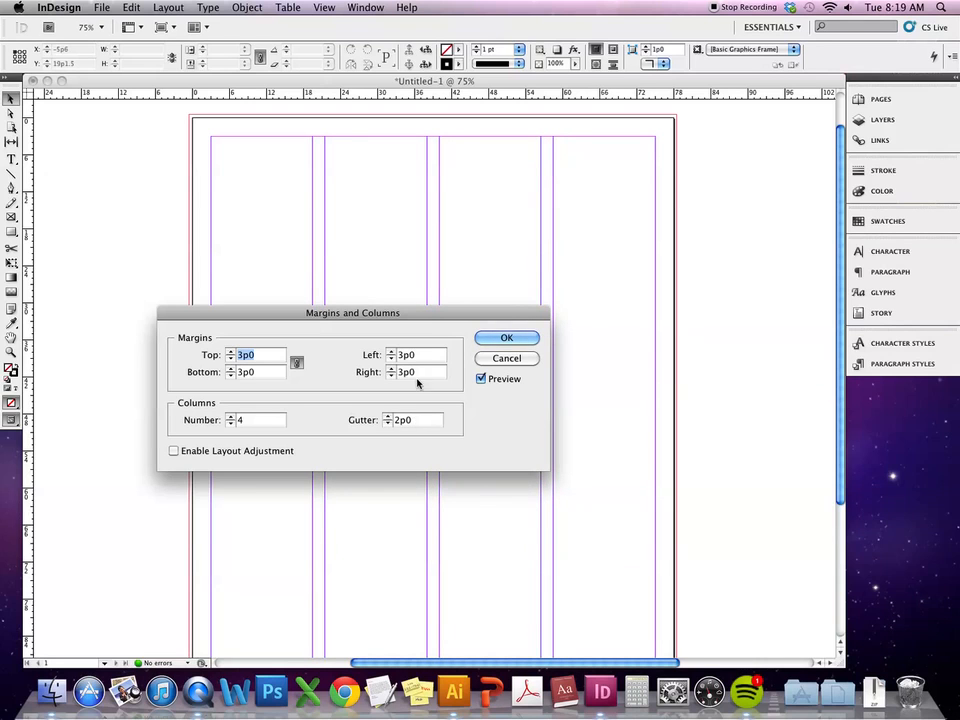
# Set all four margins of page 1 to 6p0 and apply the margin and column settings
pyautogui.moveTo(443, 314); pyautogui.dragTo(551, 385)
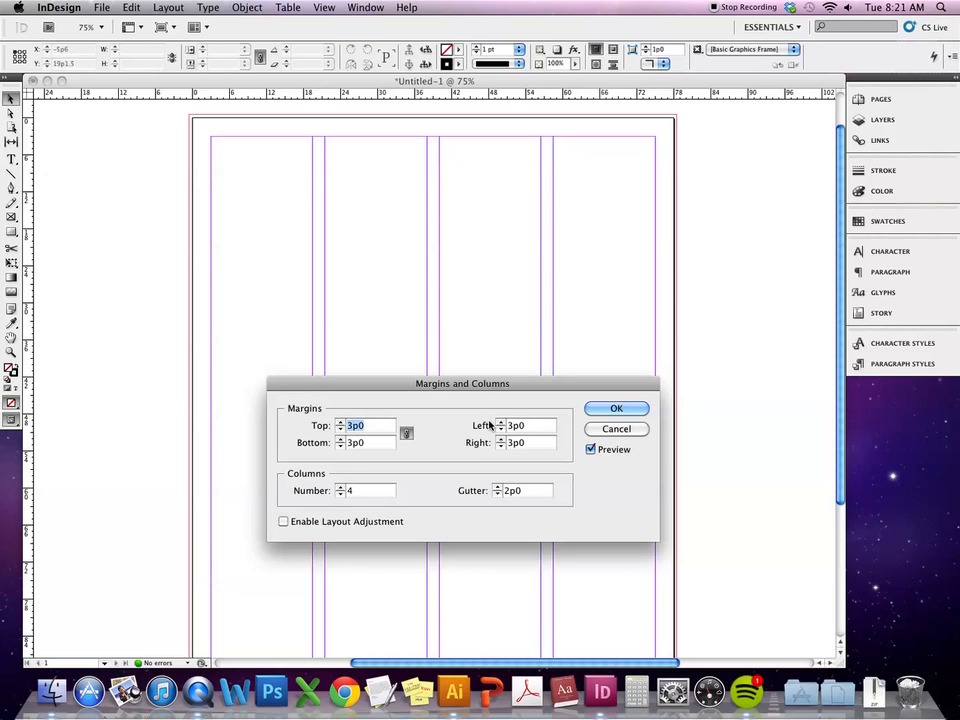
pyautogui.click(340, 423)
pyautogui.click(340, 423)
pyautogui.click(340, 423)
pyautogui.click(340, 423)
pyautogui.click(340, 423)
pyautogui.click(340, 423)
pyautogui.click(340, 423)
pyautogui.click(340, 423)
pyautogui.click(340, 423)
pyautogui.click(340, 423)
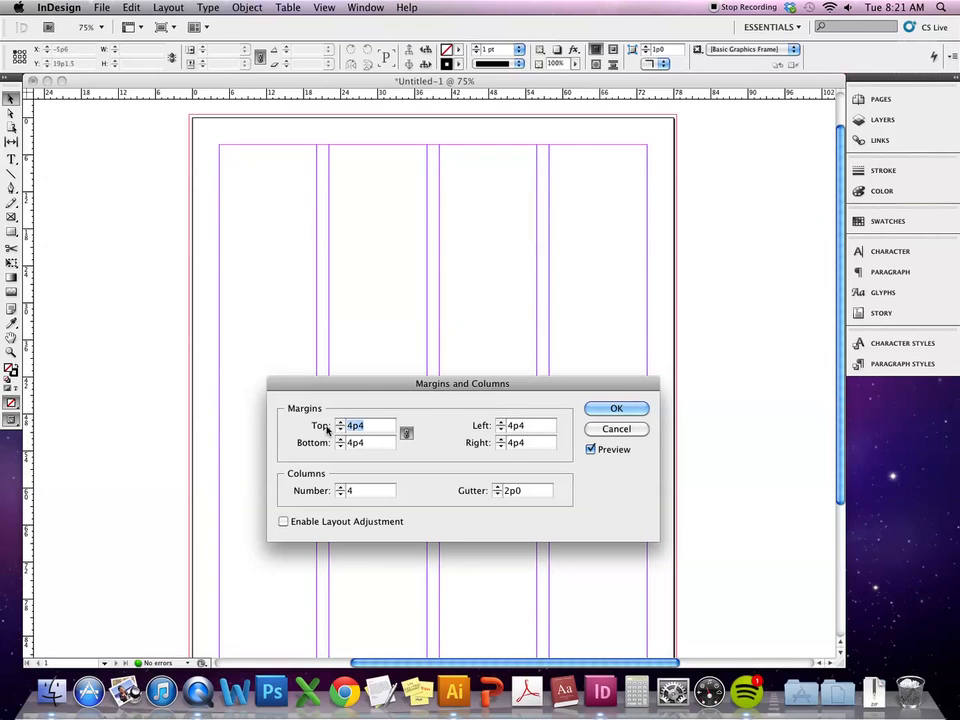
pyautogui.write('6')
pyautogui.press('Tab')
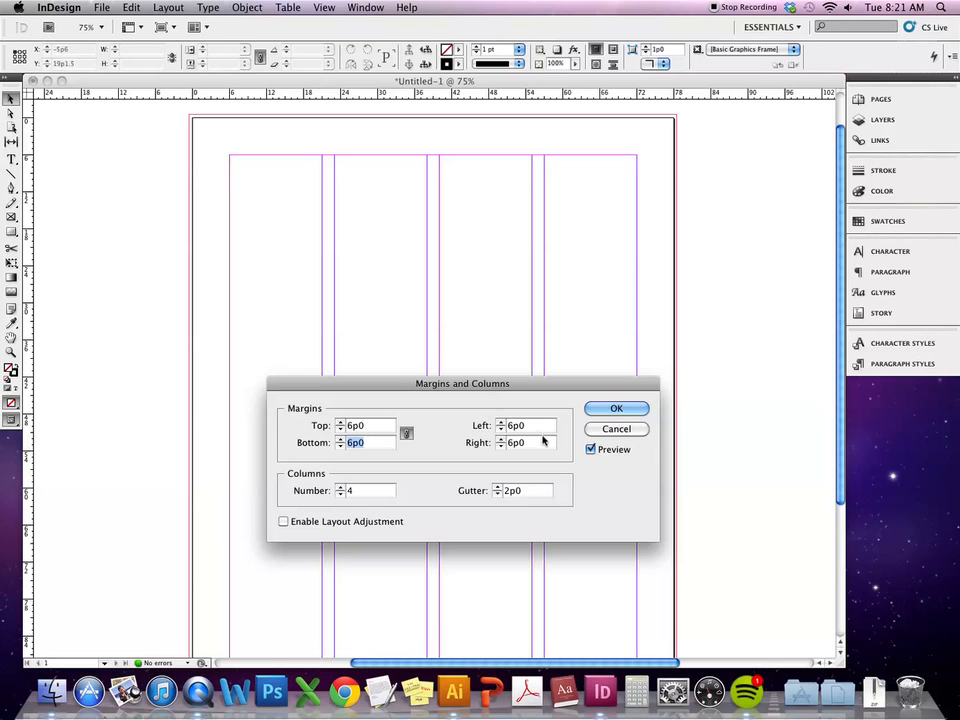
pyautogui.click(614, 408)
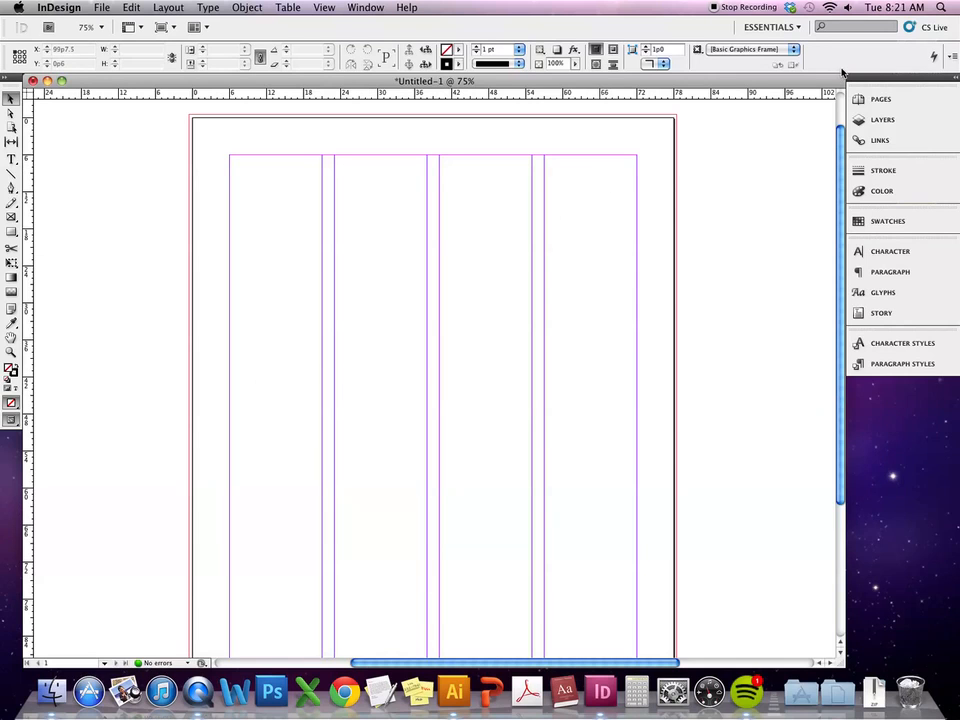
# Open the A-Master spread for editing
pyautogui.click(880, 100)
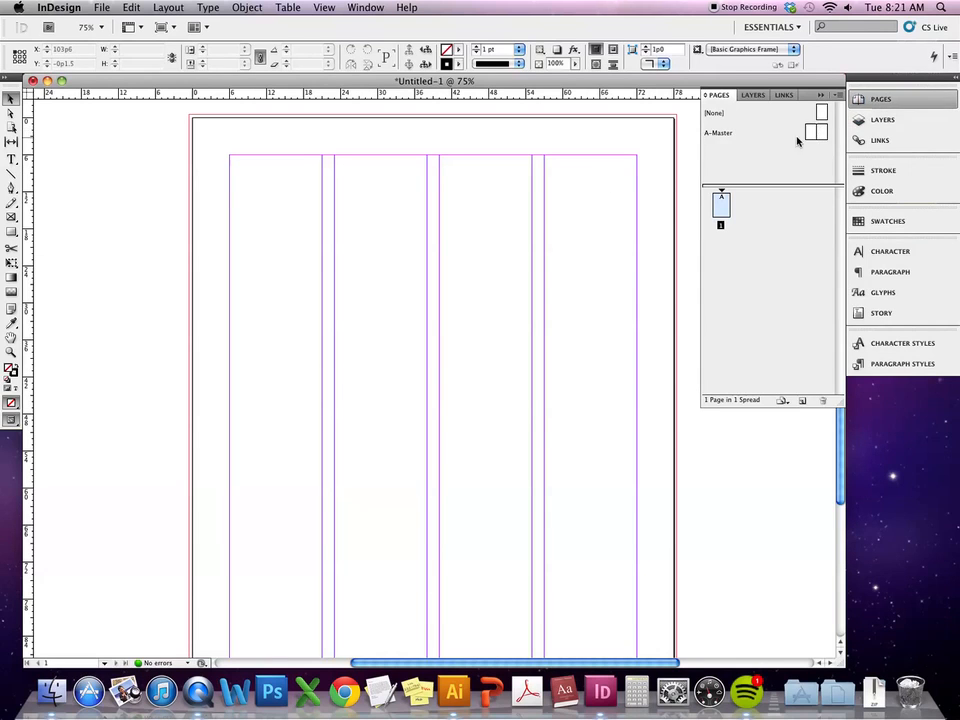
pyautogui.click(810, 132)
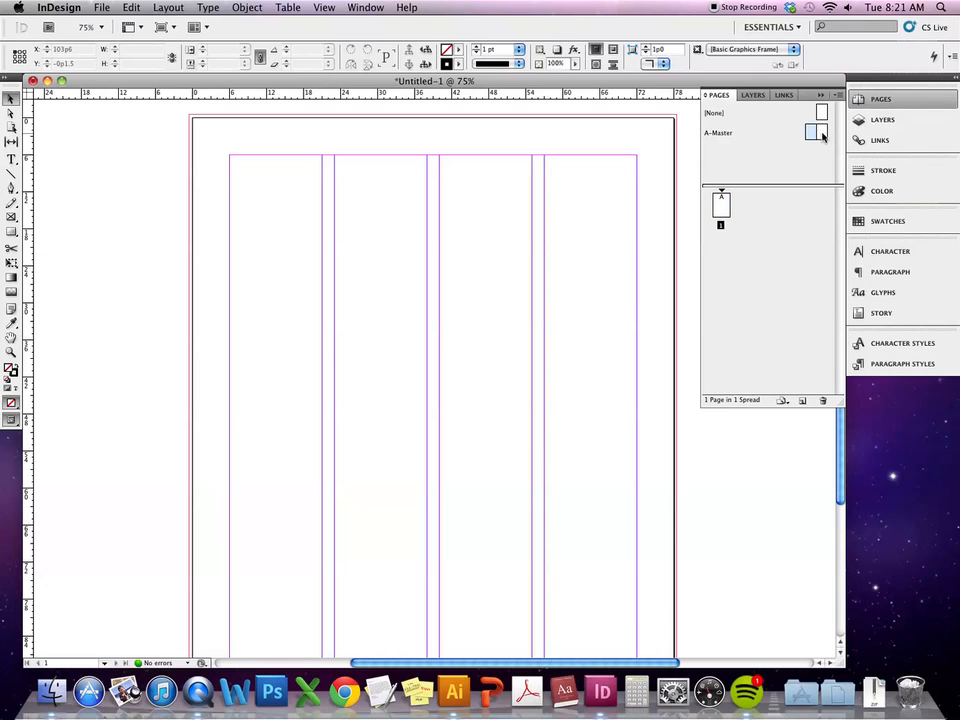
pyautogui.doubleClick(825, 132)
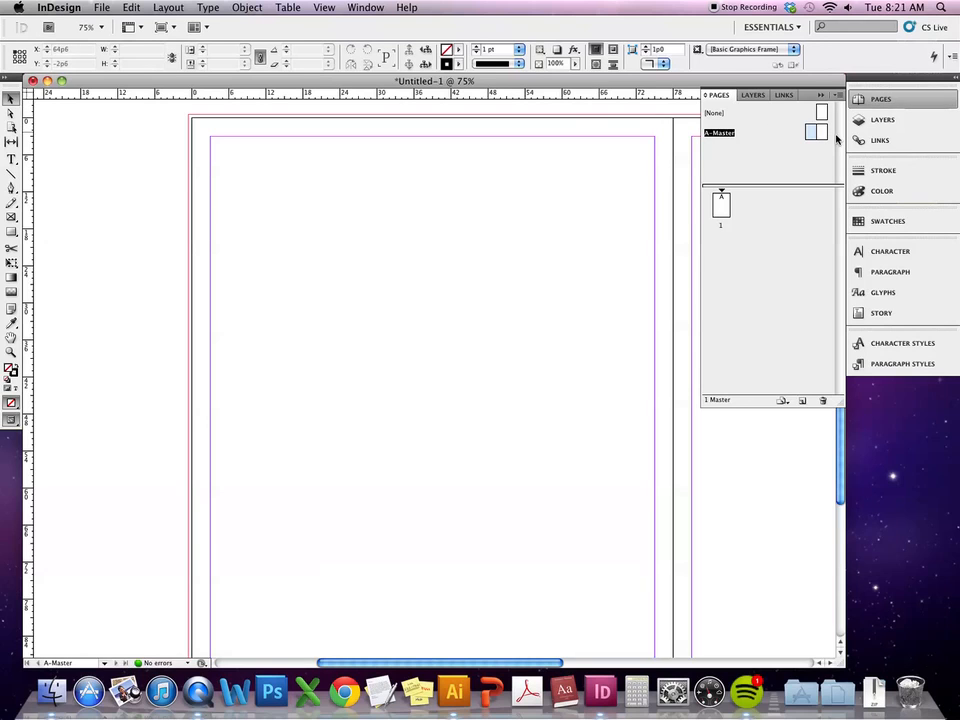
pyautogui.click(167, 8)
pyautogui.click(124, 7)
# Delete the right-hand page of the A-Master spread so that the master is a single page
pyautogui.click(821, 117)
pyautogui.click(820, 133)
pyautogui.click(823, 400)
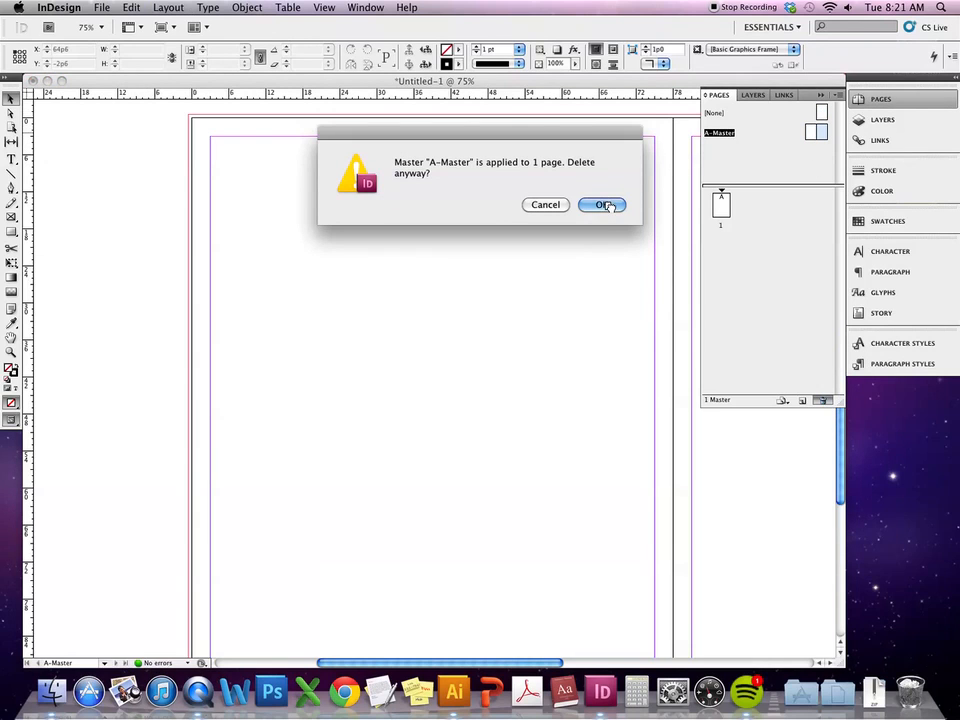
pyautogui.click(603, 204)
pyautogui.hscroll(-5, 612, 209)
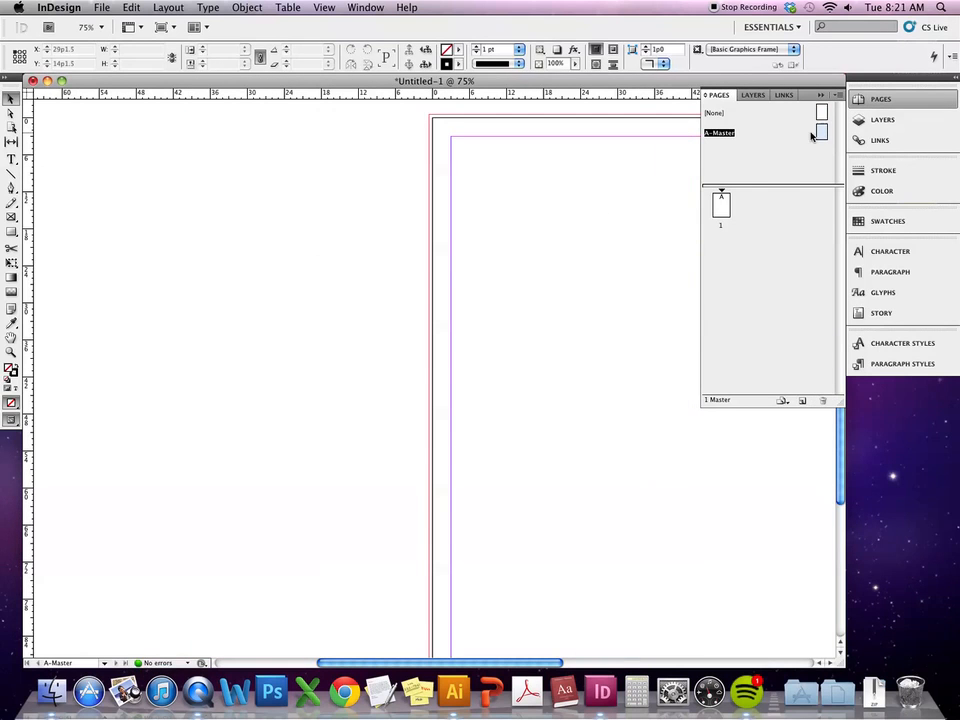
# Reopen the A-Master page and set all four of its margins to 6p0
pyautogui.click(726, 202)
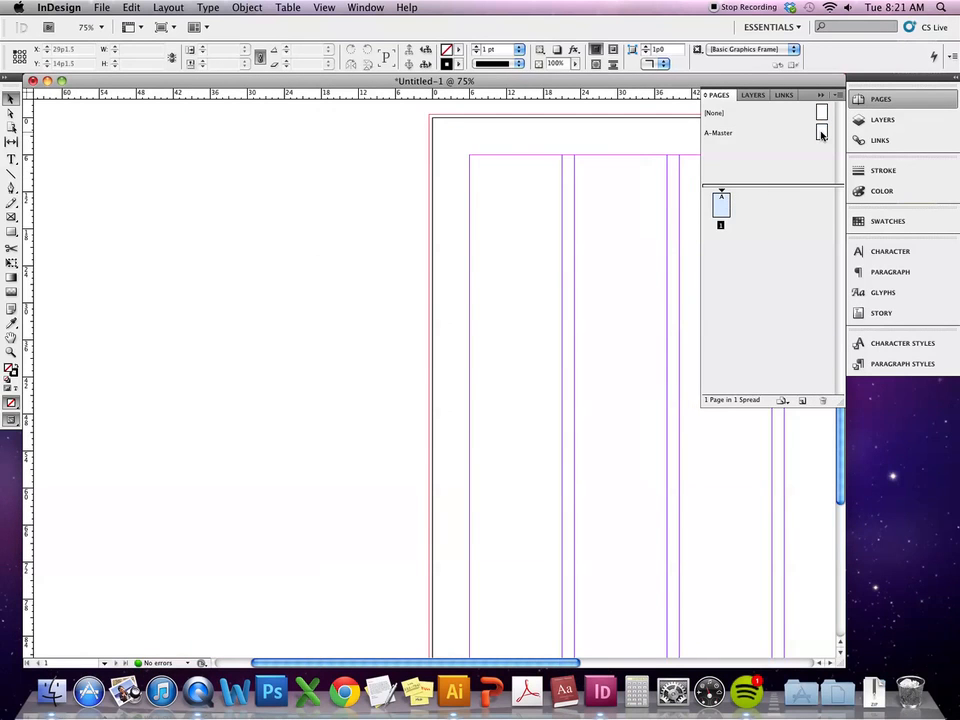
pyautogui.doubleClick(820, 133)
pyautogui.click(170, 7)
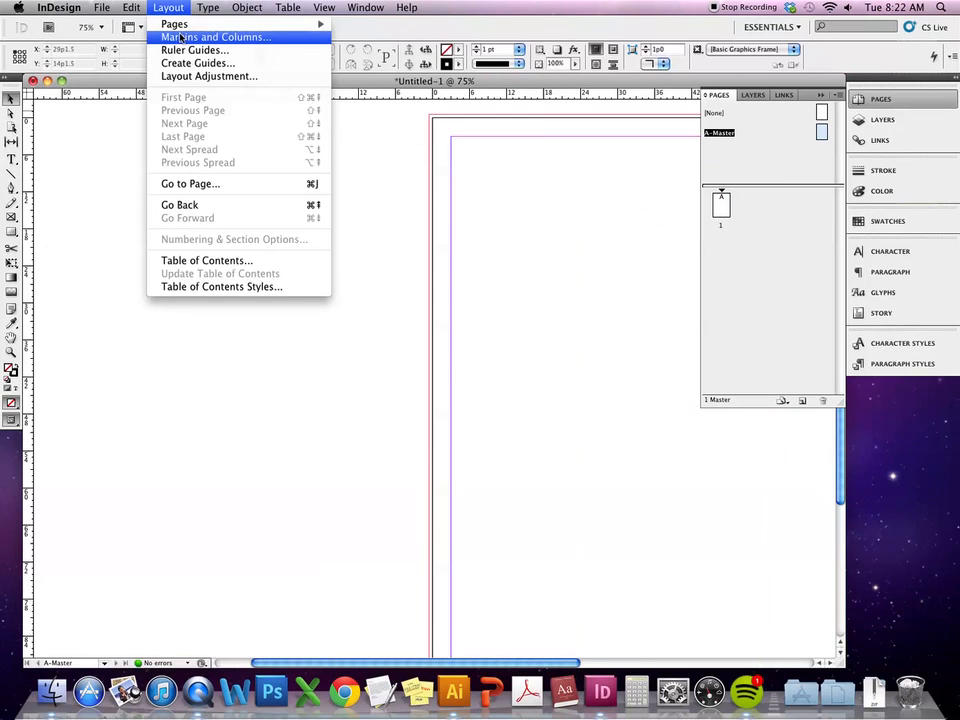
pyautogui.click(175, 38)
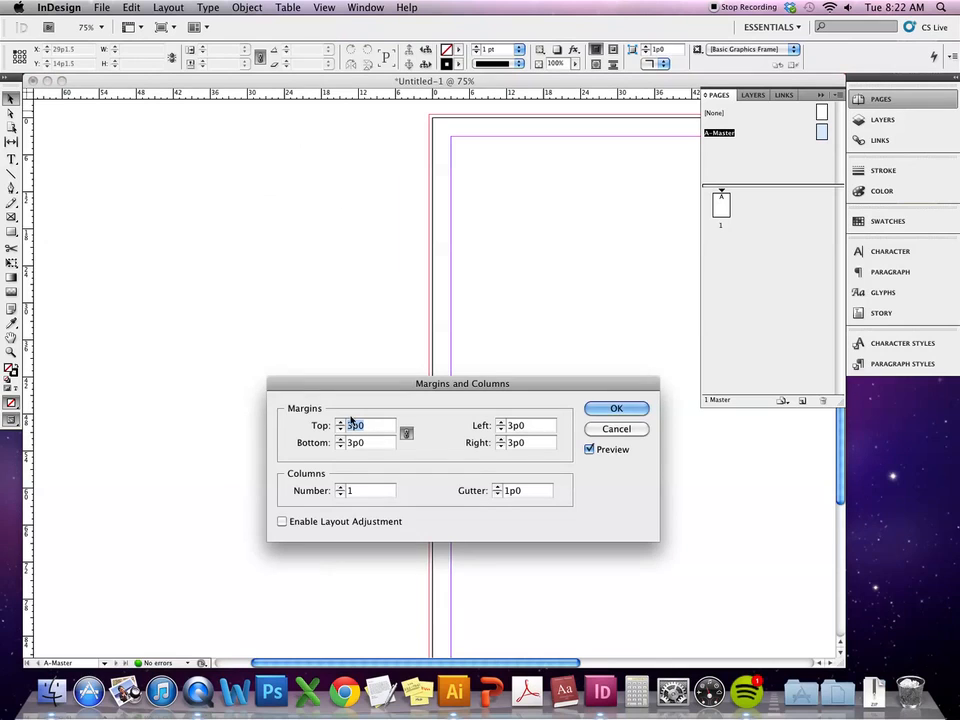
pyautogui.write('6')
pyautogui.press('Tab')
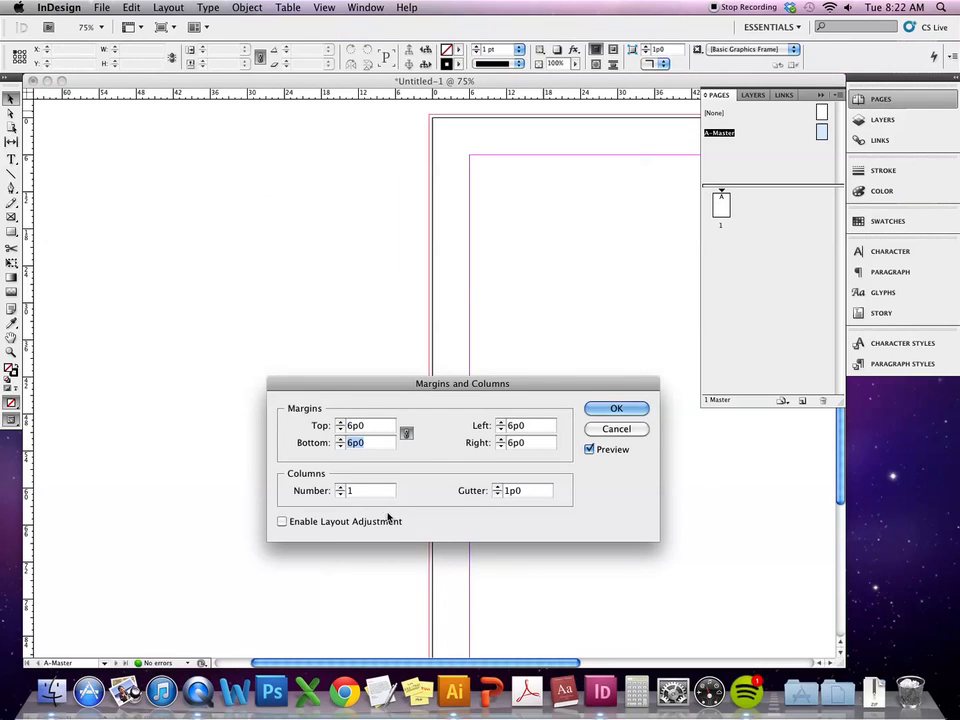
# Divide the A-Master page into 4 columns with a 2p0 gutter and apply the settings
pyautogui.click(381, 491)
pyautogui.moveTo(368, 497); pyautogui.dragTo(334, 493)
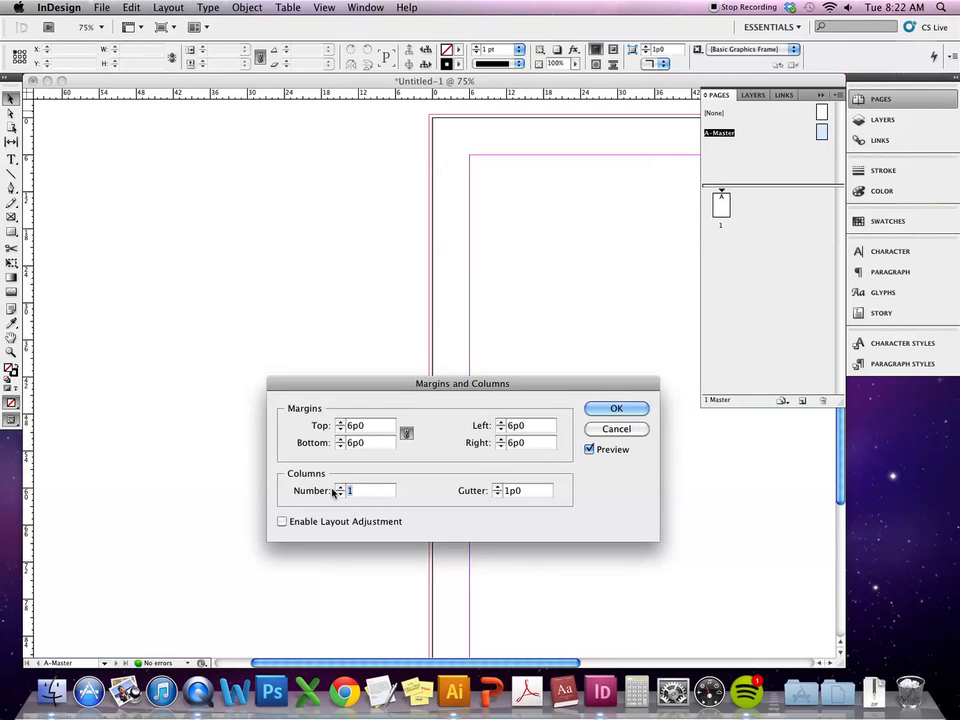
pyautogui.write('4')
pyautogui.press('Tab')
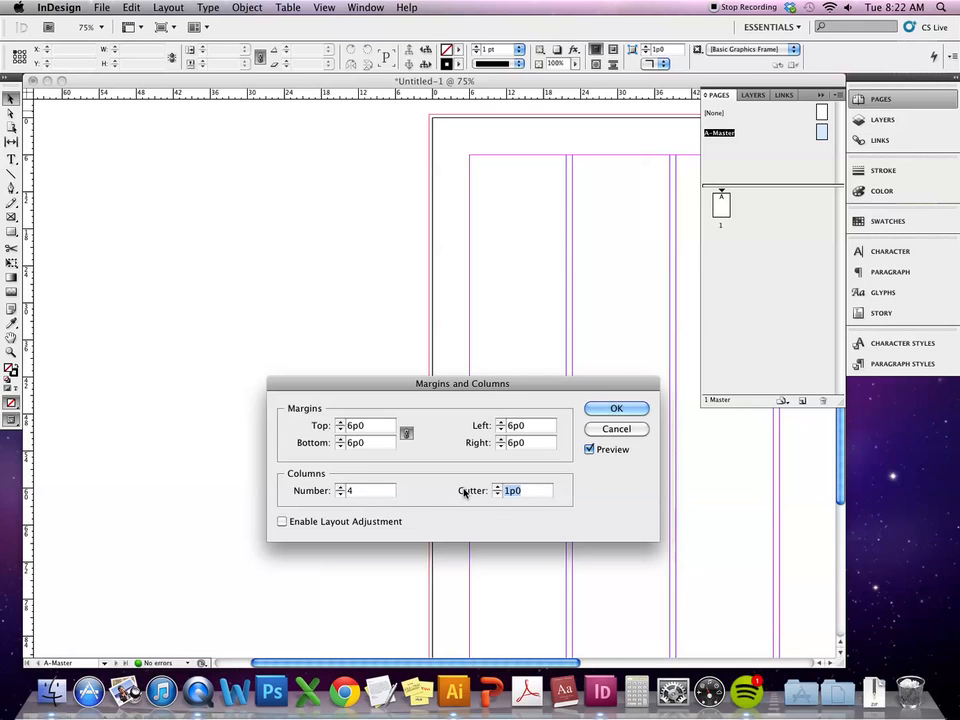
pyautogui.press('BackSpace')
pyautogui.write('2')
pyautogui.press('Tab')
pyautogui.click(612, 408)
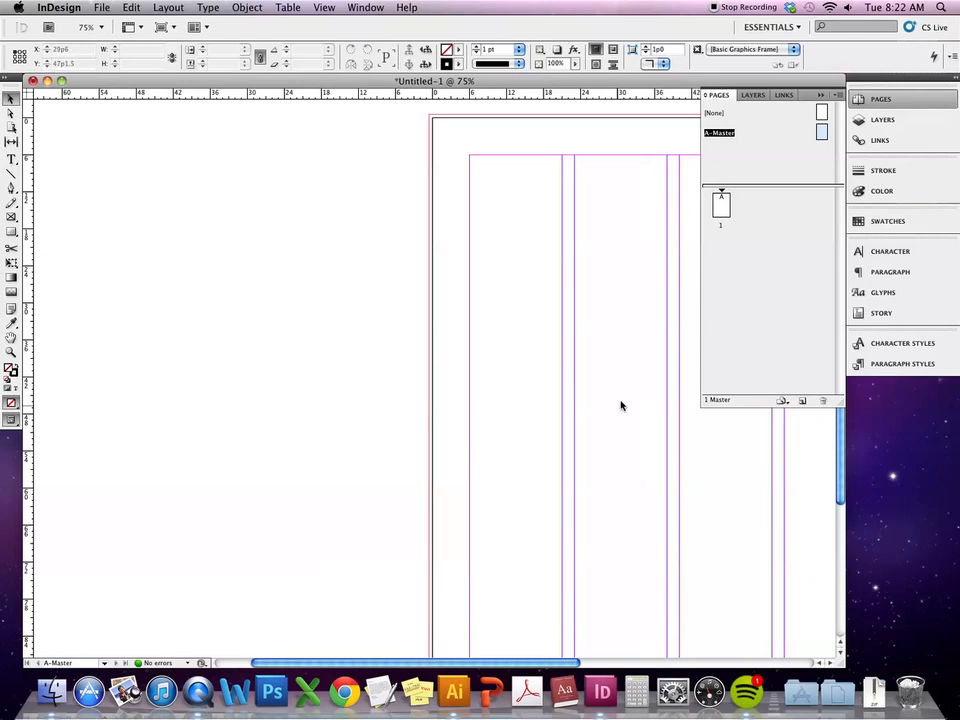
# Draw a black-filled rectangle without a stroke, 15p0 by 96p0, that fills the first column between the top and bottom margins
pyautogui.moveTo(655, 274); pyautogui.dragTo(440, 253)
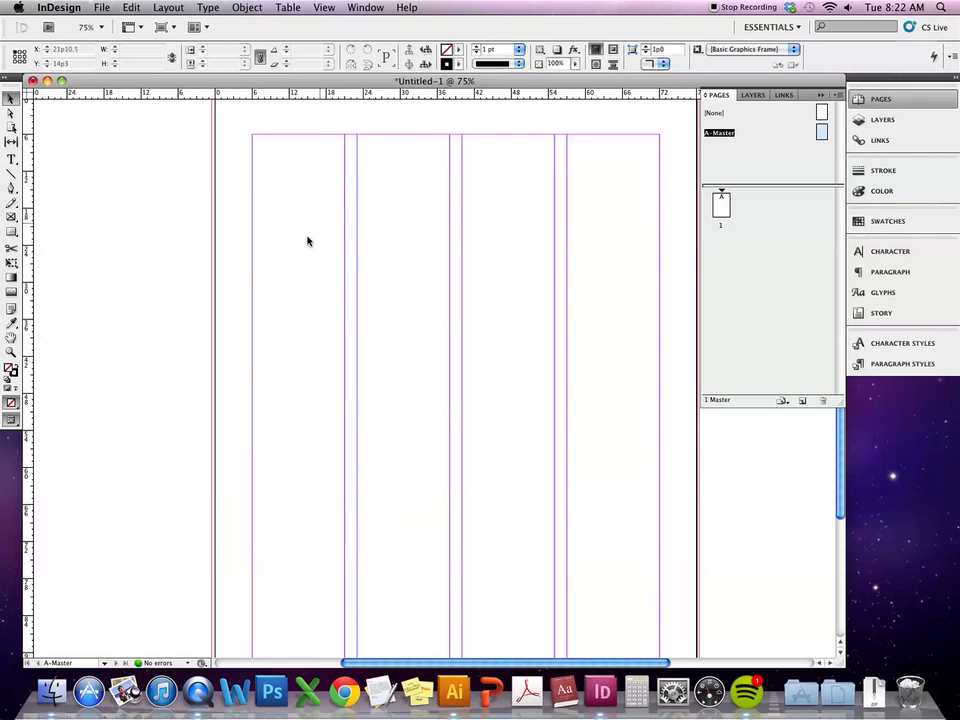
pyautogui.scroll(-3, 306, 445)
pyautogui.scroll(-2, 306, 445)
pyautogui.scroll(10, 306, 445)
pyautogui.moveTo(511, 491); pyautogui.dragTo(482, 476)
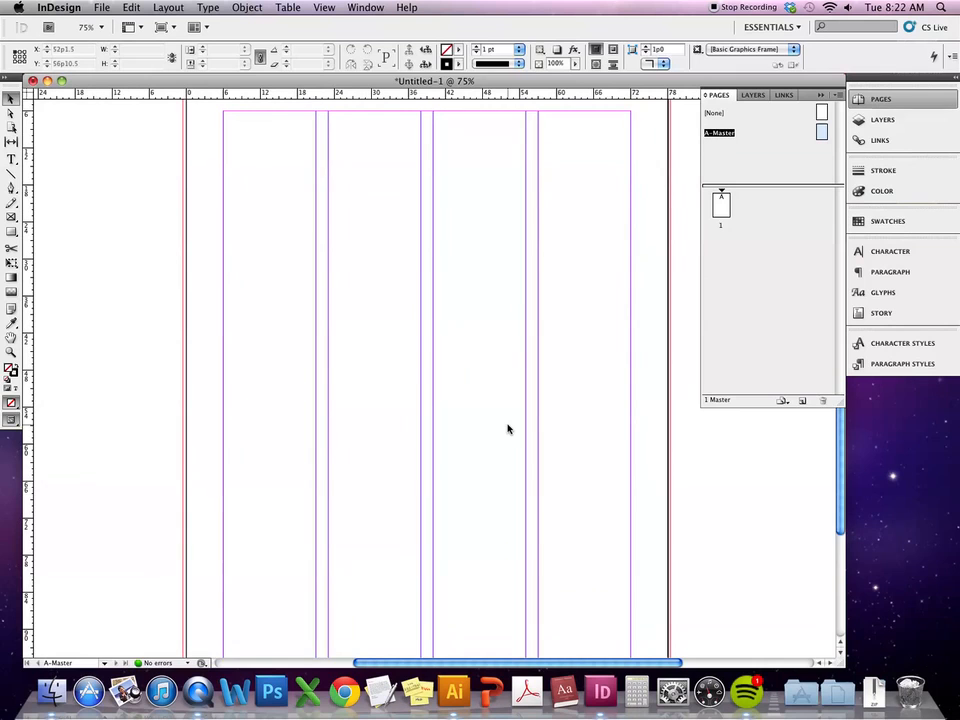
pyautogui.press('super+minus')
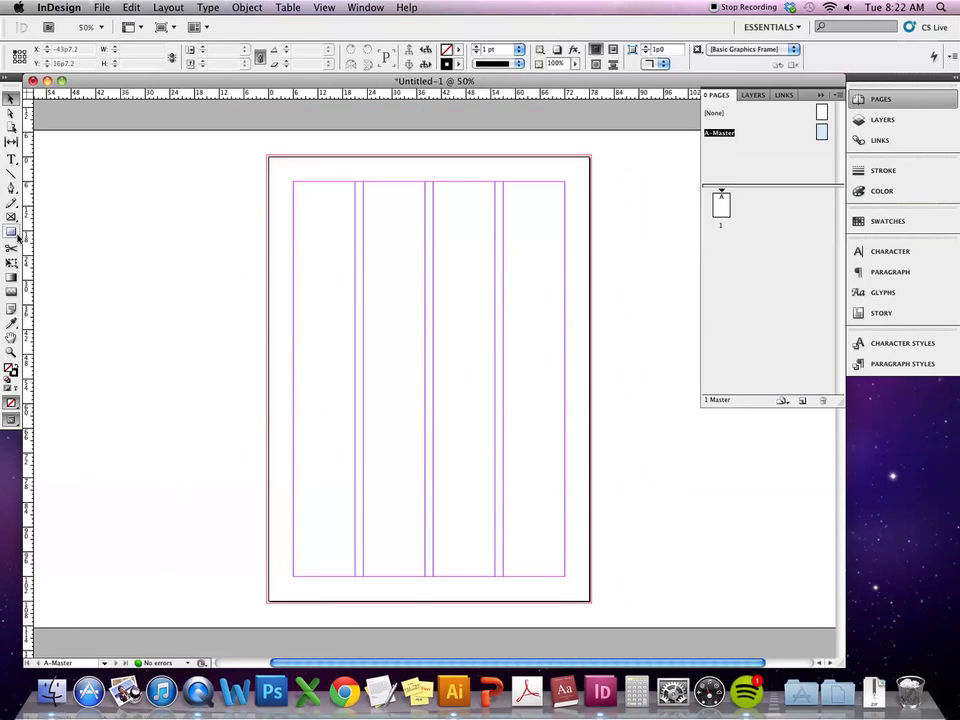
pyautogui.click(14, 368)
pyautogui.click(11, 231)
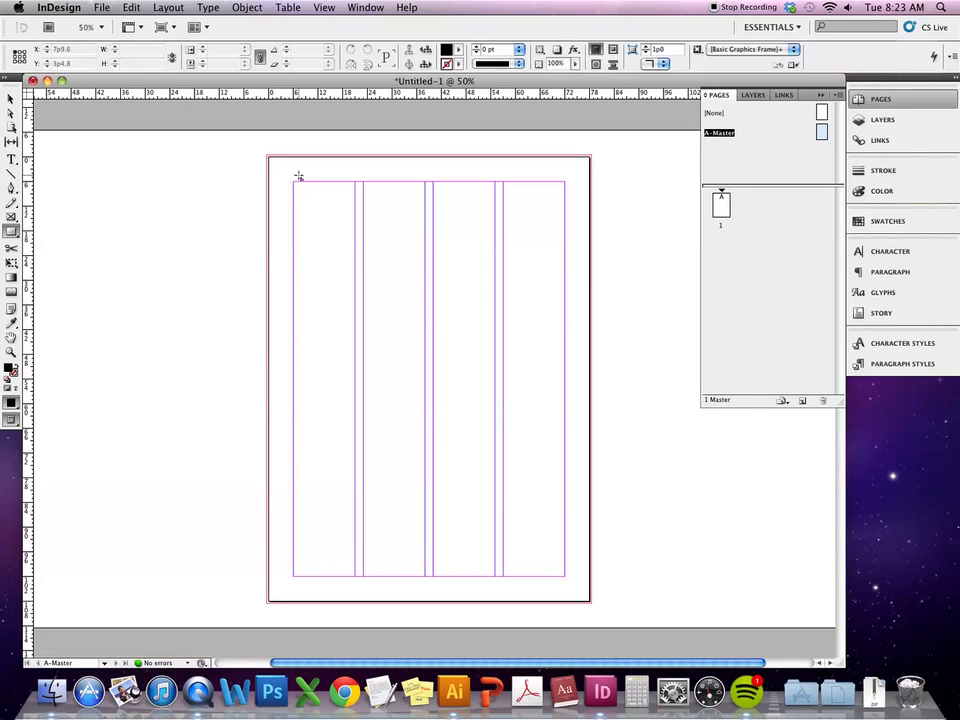
pyautogui.moveTo(293, 181); pyautogui.dragTo(354, 579)
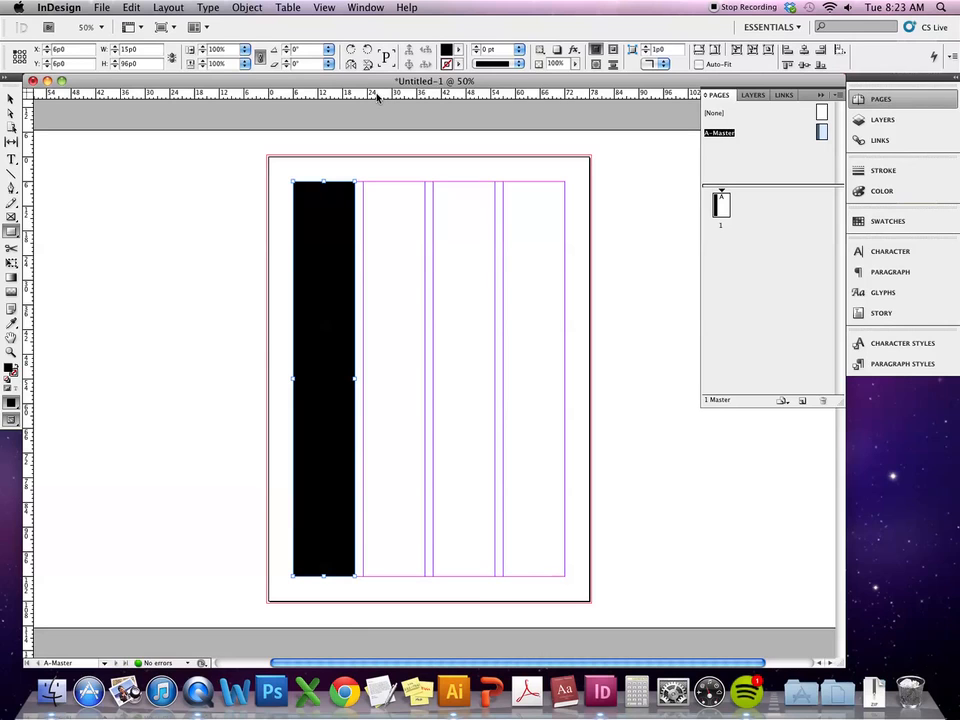
# Place a horizontal guide at the rectangle's vertical center, then move the rectangle onto the pasteboard beside the page's left edge
pyautogui.moveTo(384, 96); pyautogui.dragTo(336, 380)
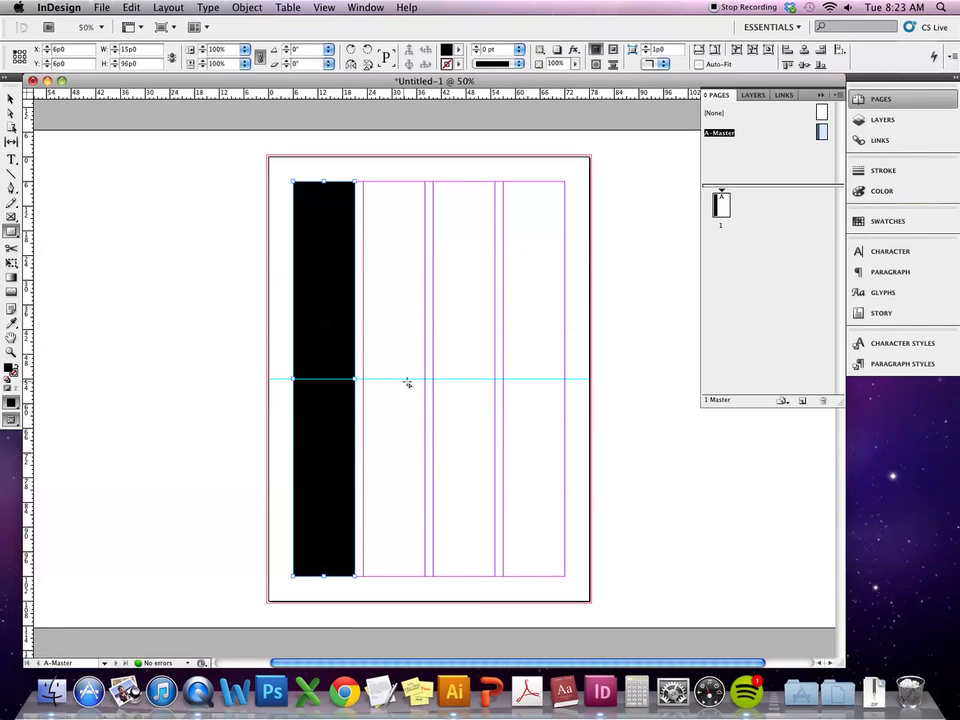
pyautogui.click(11, 99)
pyautogui.click(210, 257)
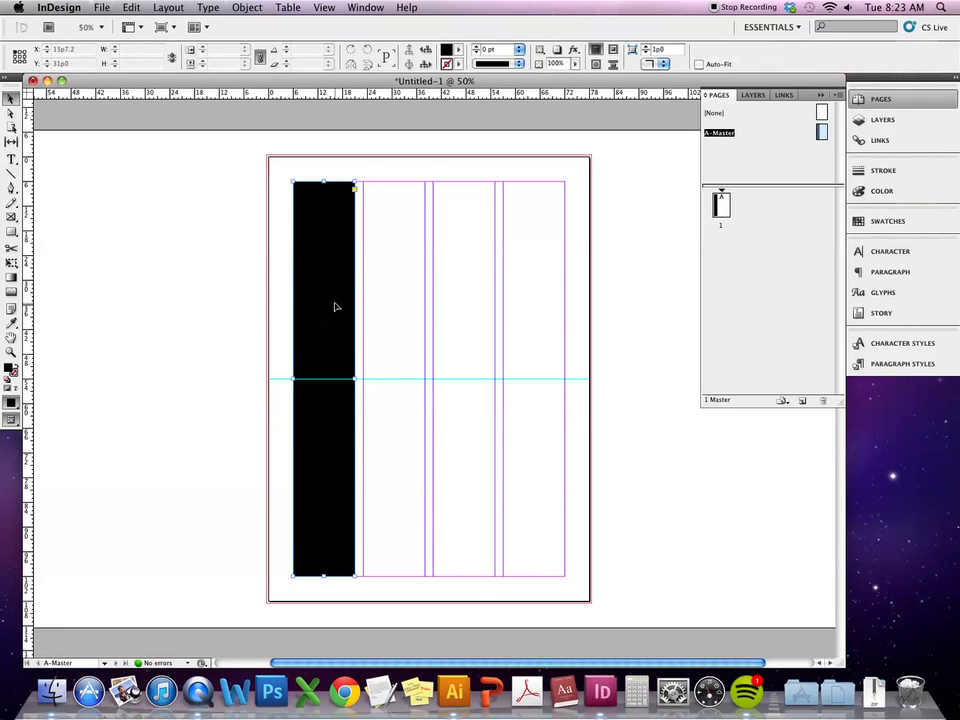
pyautogui.moveTo(336, 306); pyautogui.dragTo(224, 298)
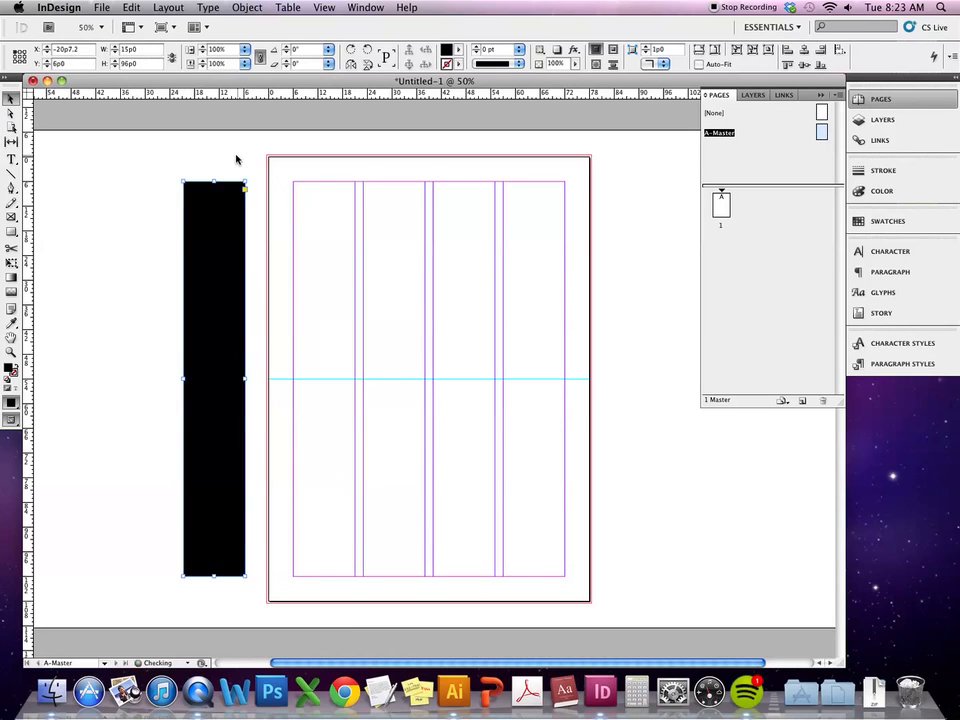
pyautogui.click(81, 173)
# Create a 2p0 by 2p0 black square in the first column just above the center guide
pyautogui.click(12, 232)
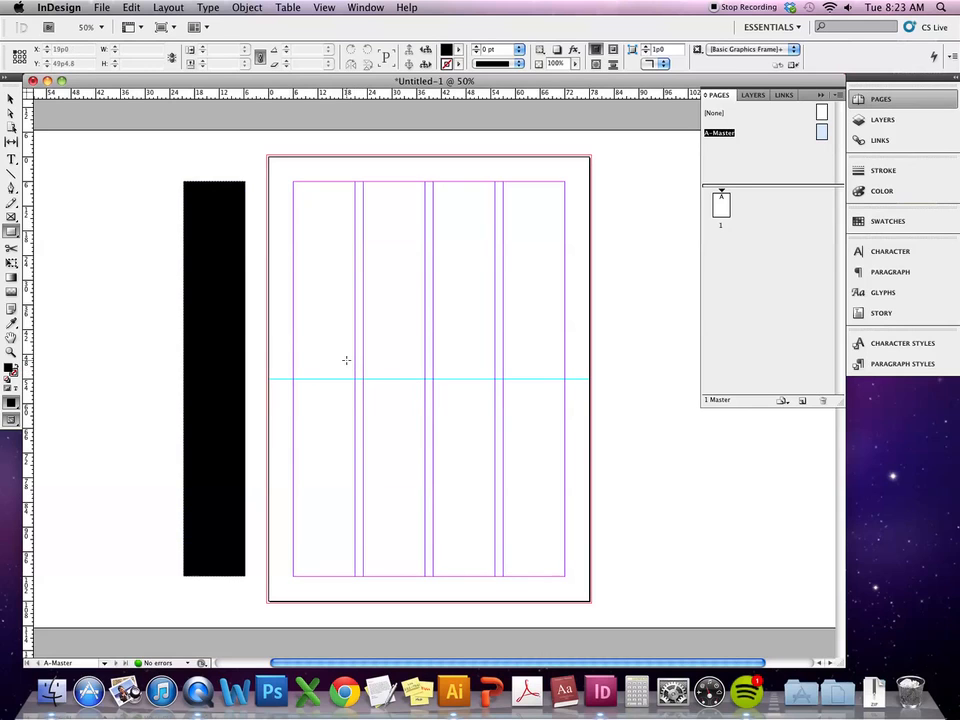
pyautogui.press('super+equal')
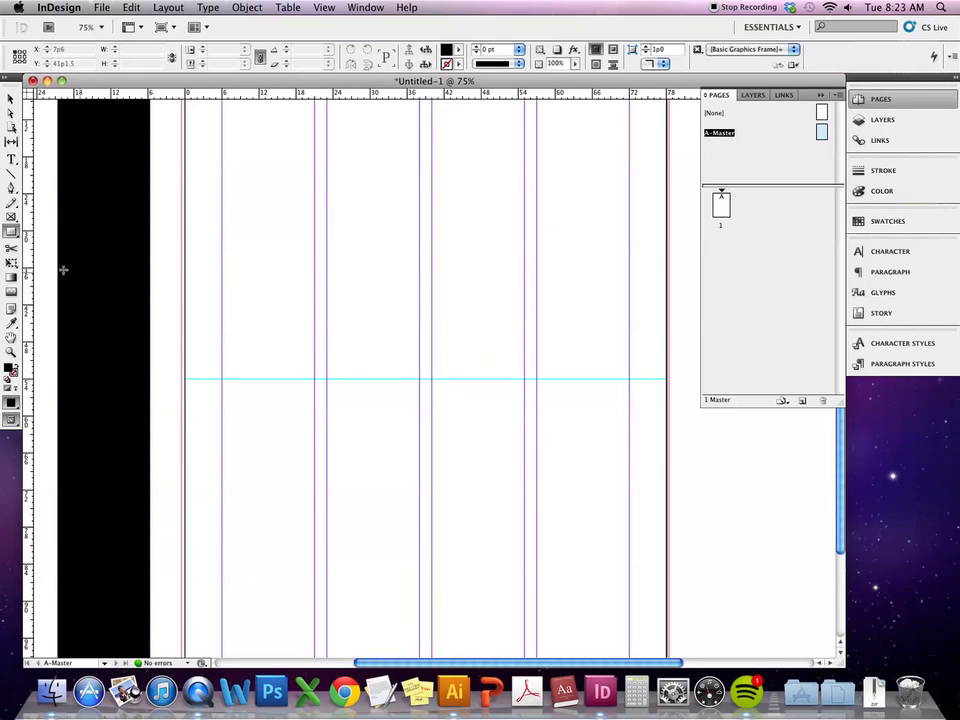
pyautogui.click(291, 359)
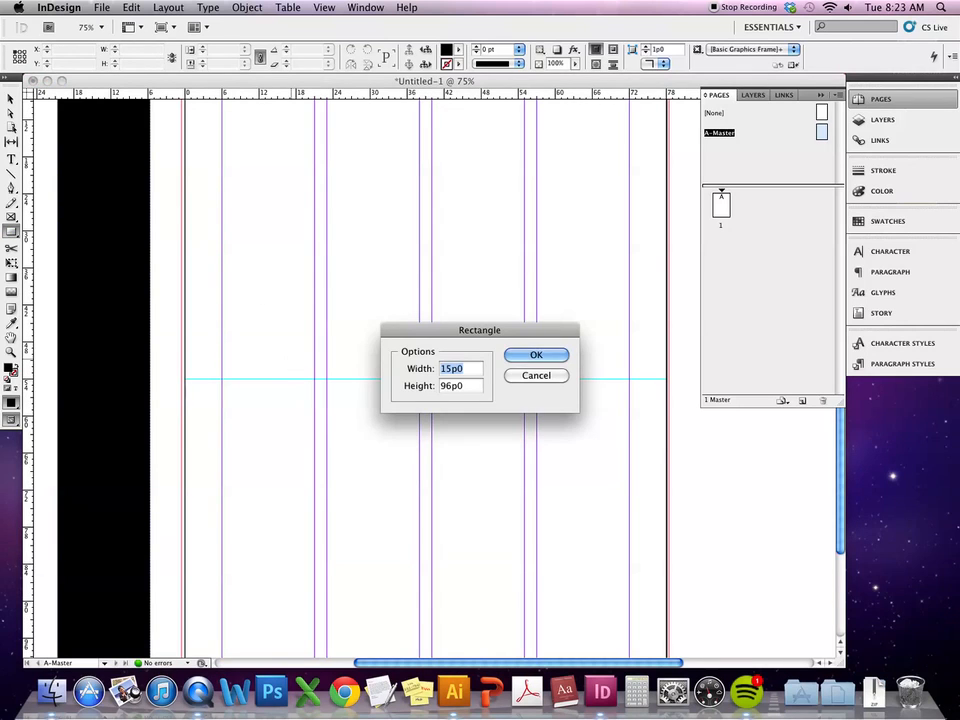
pyautogui.write('2')
pyautogui.press('Tab')
pyautogui.write('2')
pyautogui.press('Tab')
pyautogui.click(552, 355)
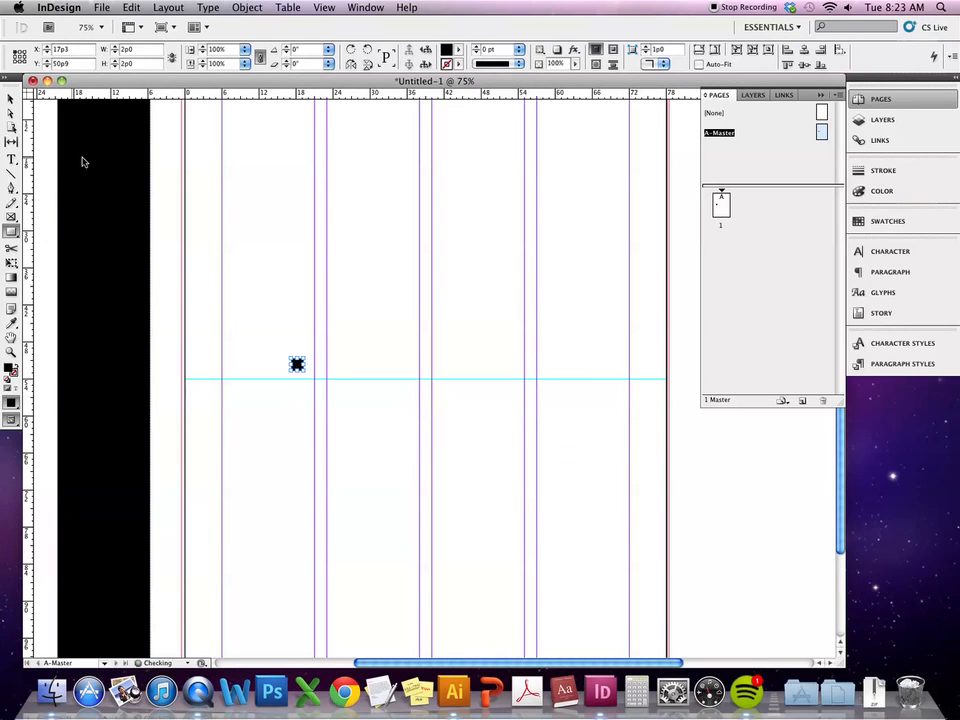
# Center the small square on the middle guide and place horizontal guides along its top and bottom edges
pyautogui.click(13, 99)
pyautogui.moveTo(297, 365); pyautogui.dragTo(190, 379)
pyautogui.moveTo(272, 93); pyautogui.dragTo(272, 374)
pyautogui.moveTo(290, 93); pyautogui.dragTo(265, 384)
# Delete the original center guide and move the small square off the page onto the pasteboard
pyautogui.click(292, 379)
pyautogui.click(371, 336)
pyautogui.press('Delete')
pyautogui.moveTo(197, 383); pyautogui.dragTo(170, 328)
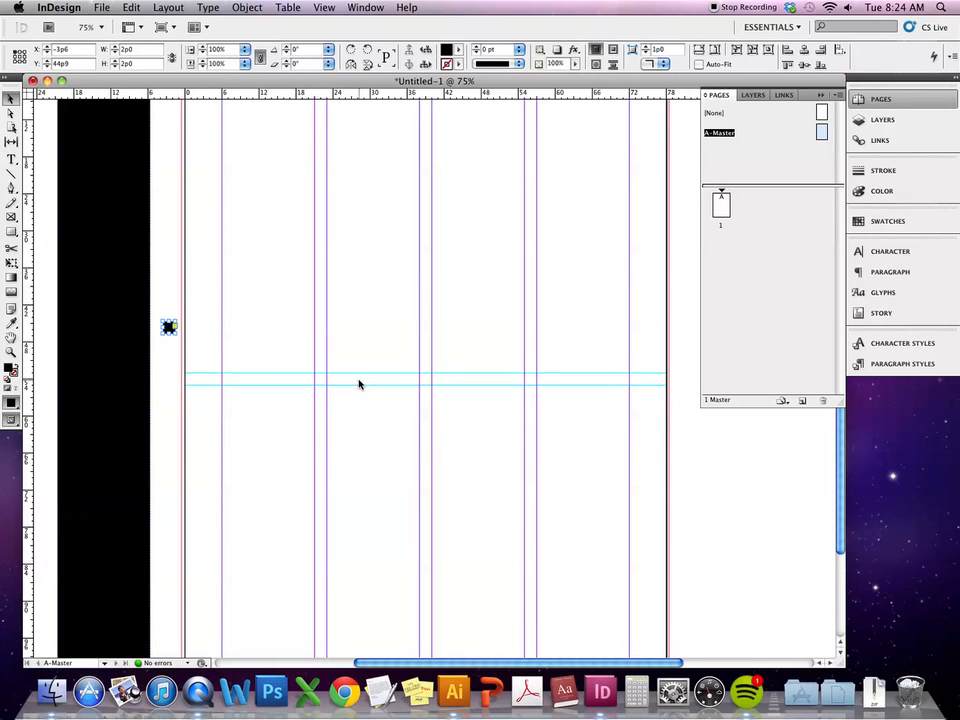
# Move the tall black rectangle back into the first column and shorten it to 47p0, ending at the upper central guide
pyautogui.press('super+minus')
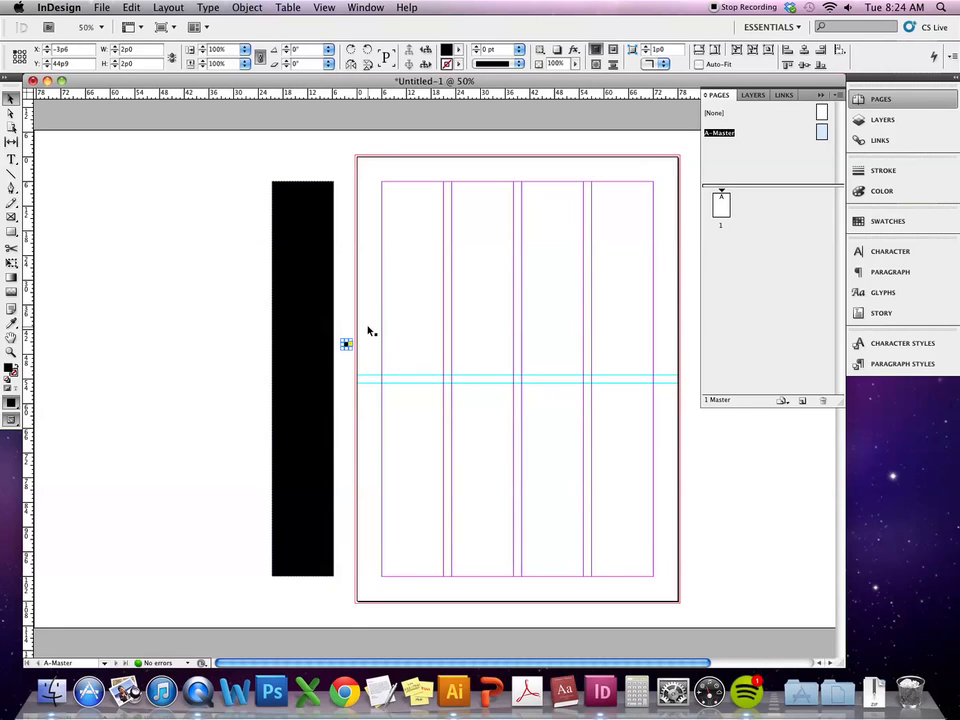
pyautogui.moveTo(296, 326); pyautogui.dragTo(408, 334)
pyautogui.moveTo(412, 576); pyautogui.dragTo(425, 376)
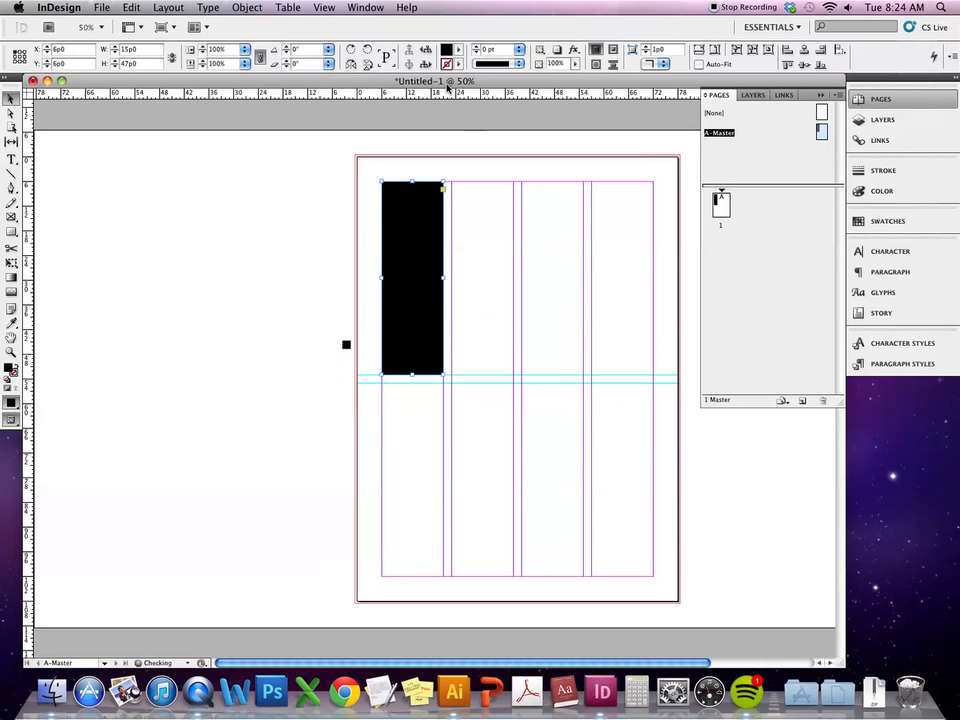
# Place horizontal guides at the vertical centers of the page's upper and lower halves, shifting the rectangle from the upper to the lower half
pyautogui.moveTo(420, 92); pyautogui.dragTo(420, 280)
pyautogui.moveTo(422, 236); pyautogui.dragTo(418, 432)
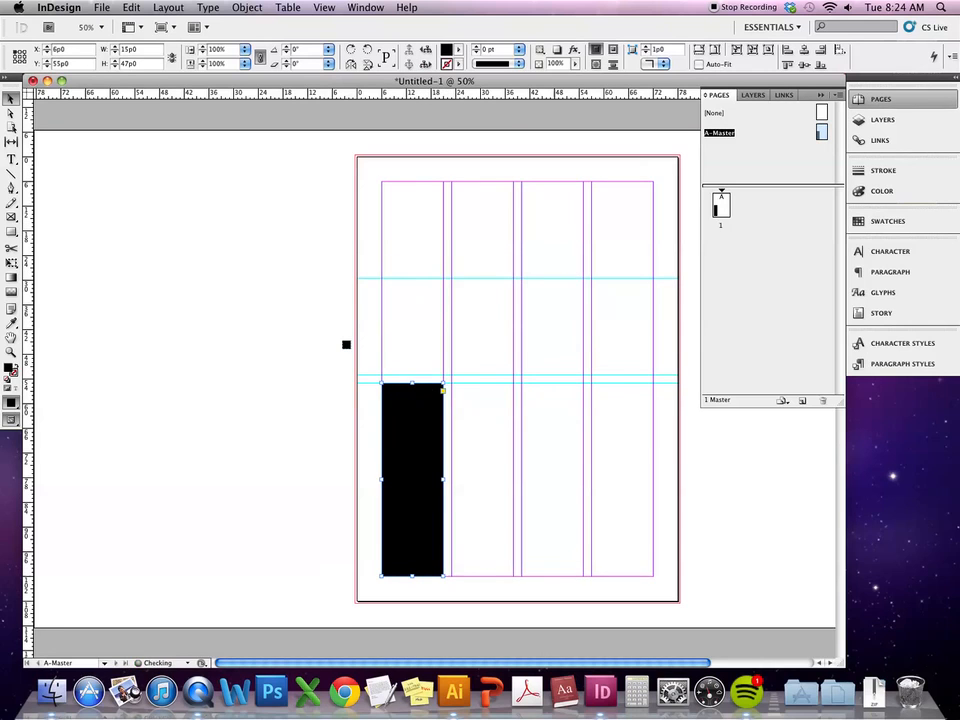
pyautogui.moveTo(428, 94); pyautogui.dragTo(401, 479)
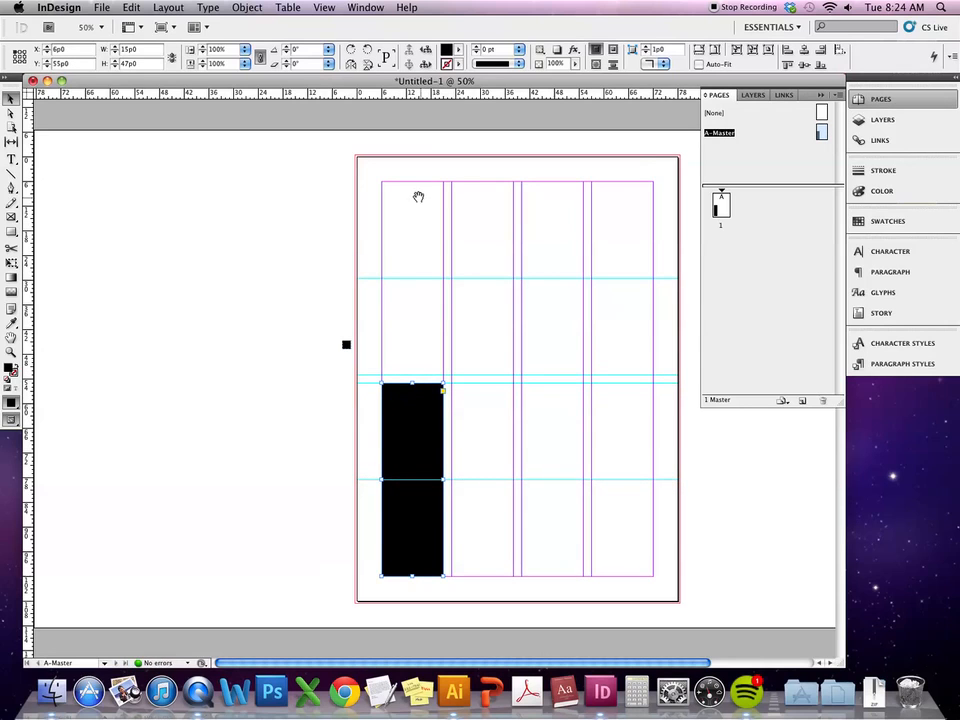
# Center the small square on the upper half's center guide and place horizontal guides along its top and bottom edges
pyautogui.hscroll(1, 441, 315)
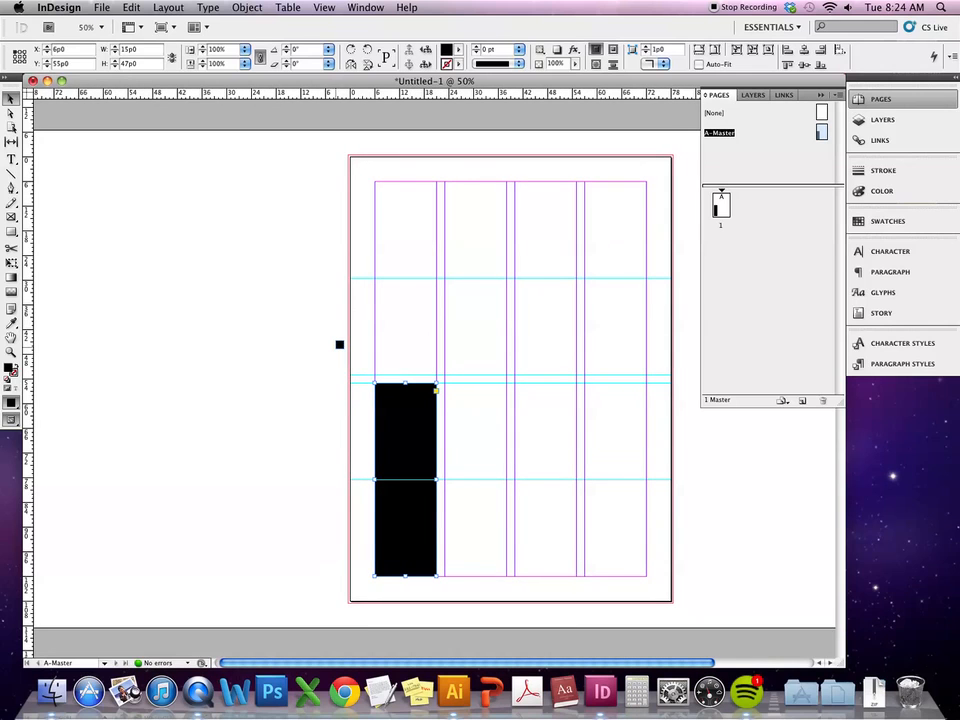
pyautogui.moveTo(338, 346); pyautogui.dragTo(377, 281)
pyautogui.moveTo(440, 93); pyautogui.dragTo(441, 277)
pyautogui.moveTo(437, 94); pyautogui.dragTo(407, 280)
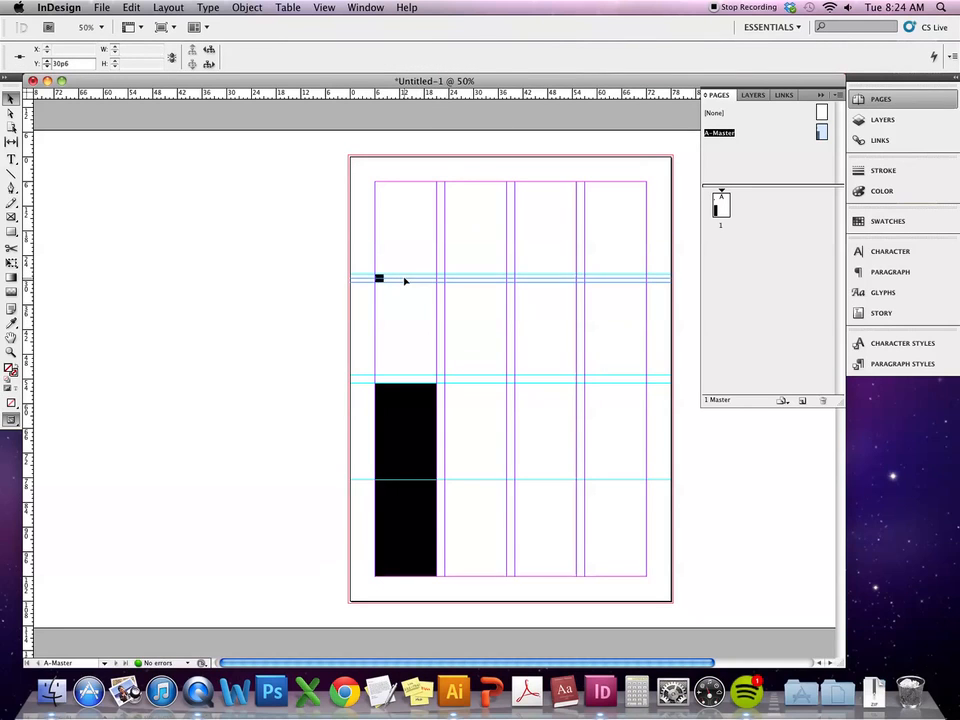
pyautogui.click(442, 232)
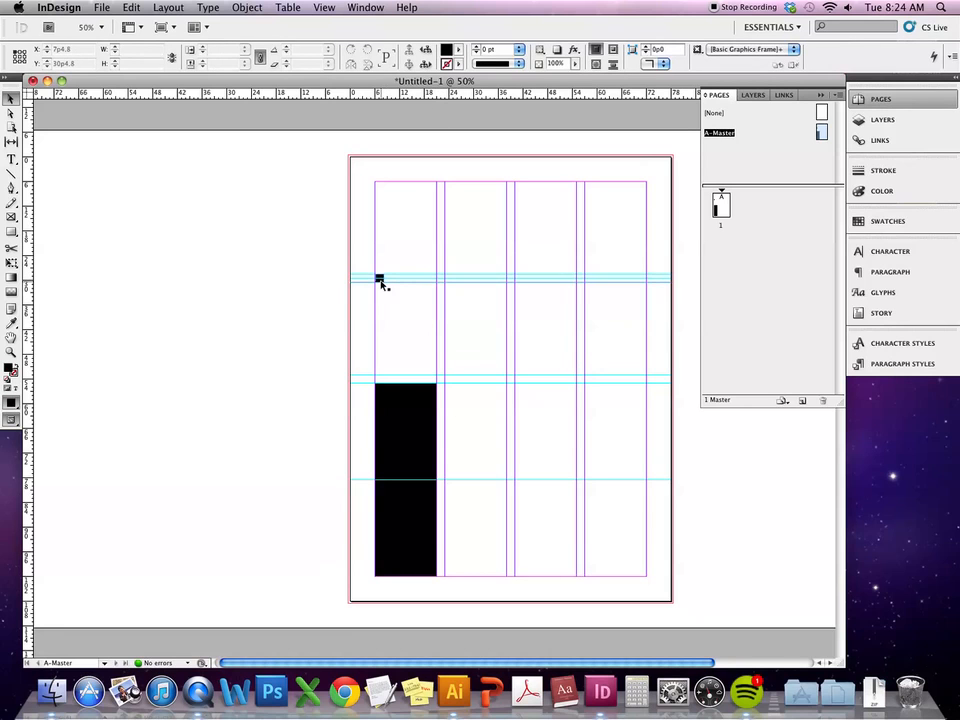
pyautogui.click(380, 279)
pyautogui.moveTo(362, 278); pyautogui.dragTo(362, 468)
pyautogui.press('super+z')
# Center the small square on the lower half's center guide and place horizontal guides along its top and bottom edges
pyautogui.click(380, 278)
pyautogui.moveTo(380, 278); pyautogui.dragTo(363, 479)
pyautogui.moveTo(364, 93); pyautogui.dragTo(364, 477)
pyautogui.moveTo(420, 157); pyautogui.dragTo(415, 487)
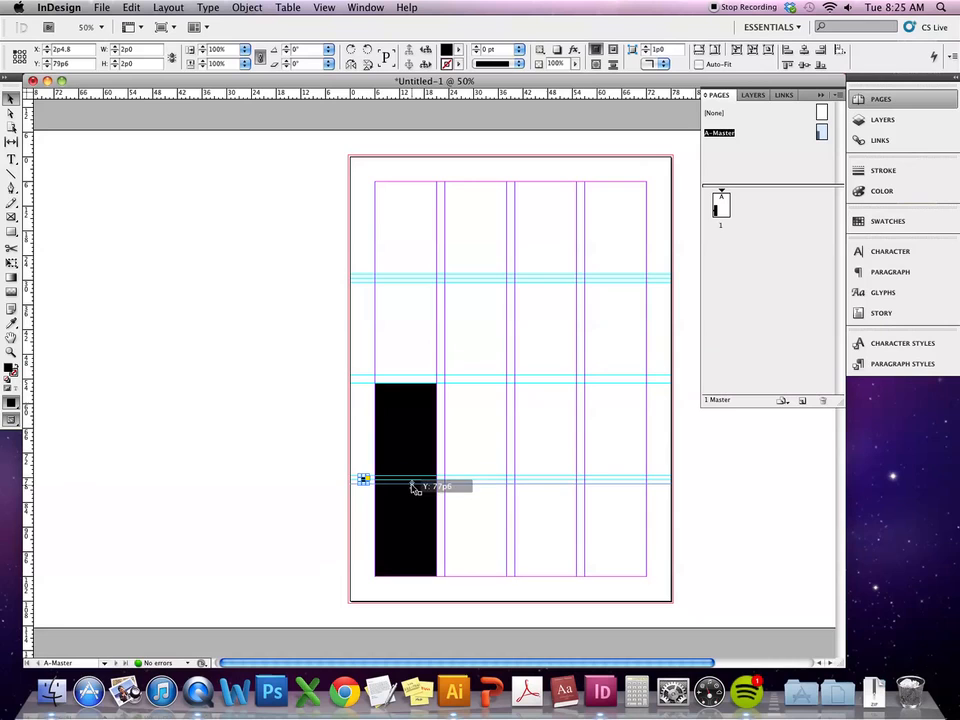
# Move the black rectangle onto the pasteboard and delete the original center guides of the upper and lower halves
pyautogui.click(416, 418)
pyautogui.moveTo(416, 418); pyautogui.dragTo(268, 362)
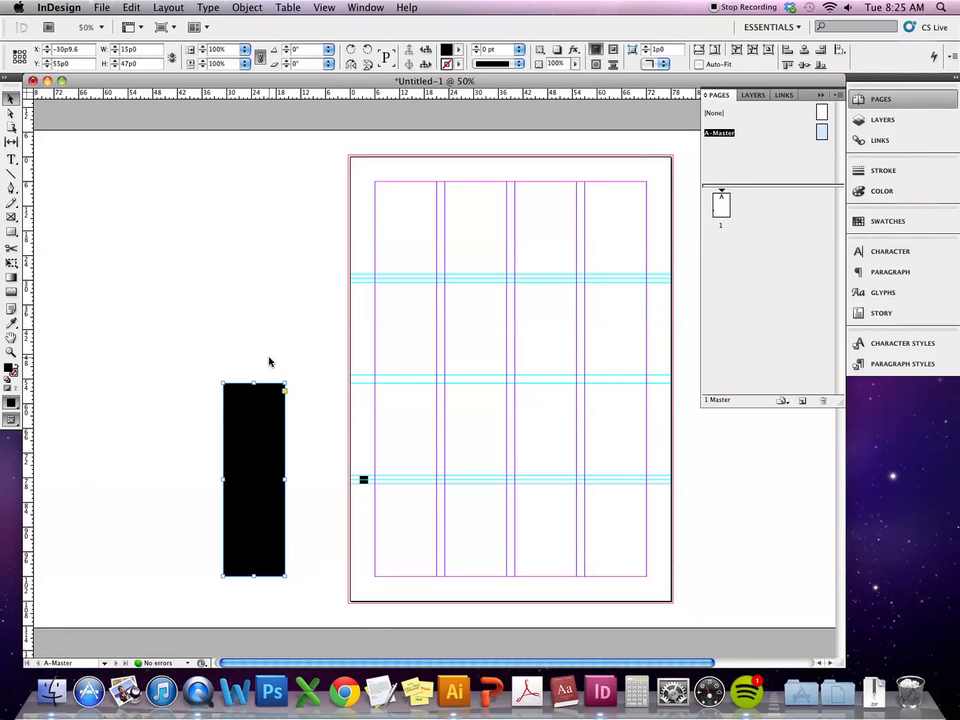
pyautogui.click(359, 396)
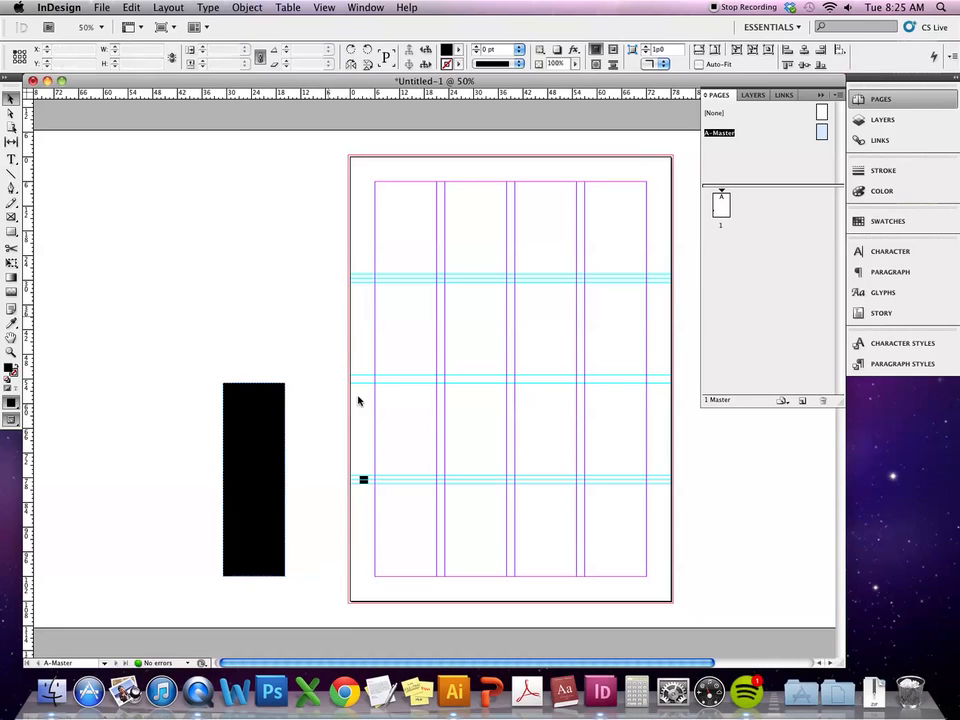
pyautogui.click(364, 482)
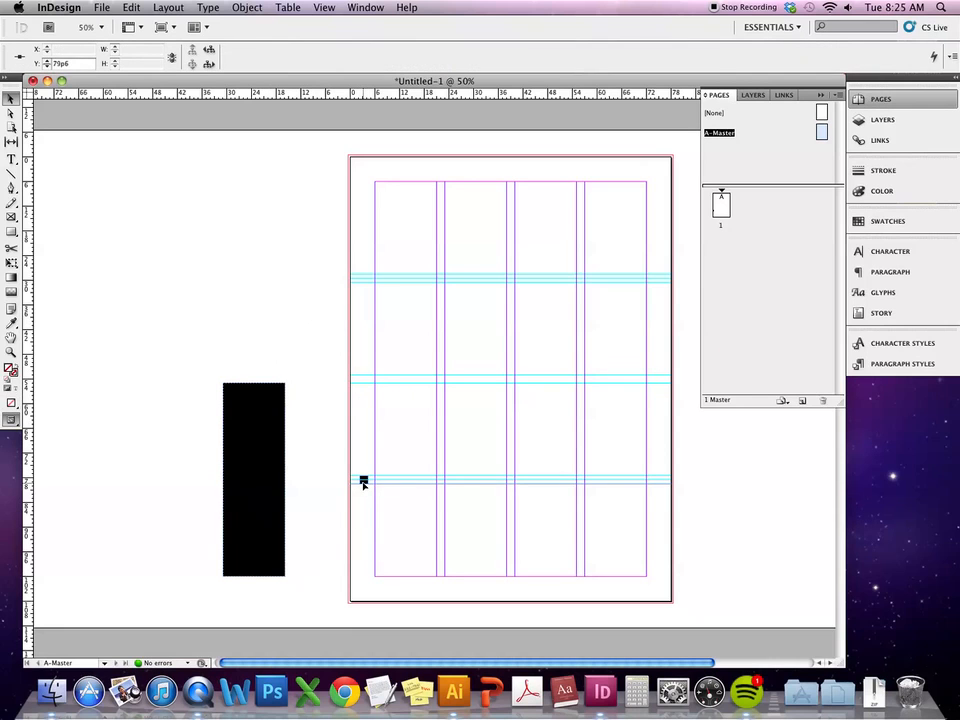
pyautogui.click(366, 455)
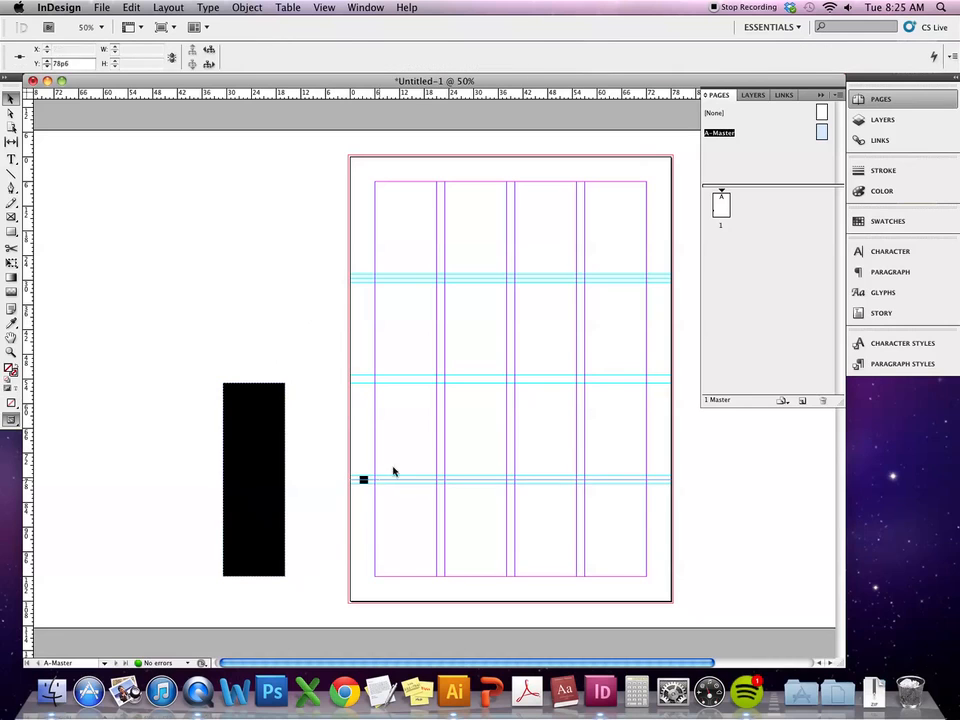
pyautogui.press('Delete')
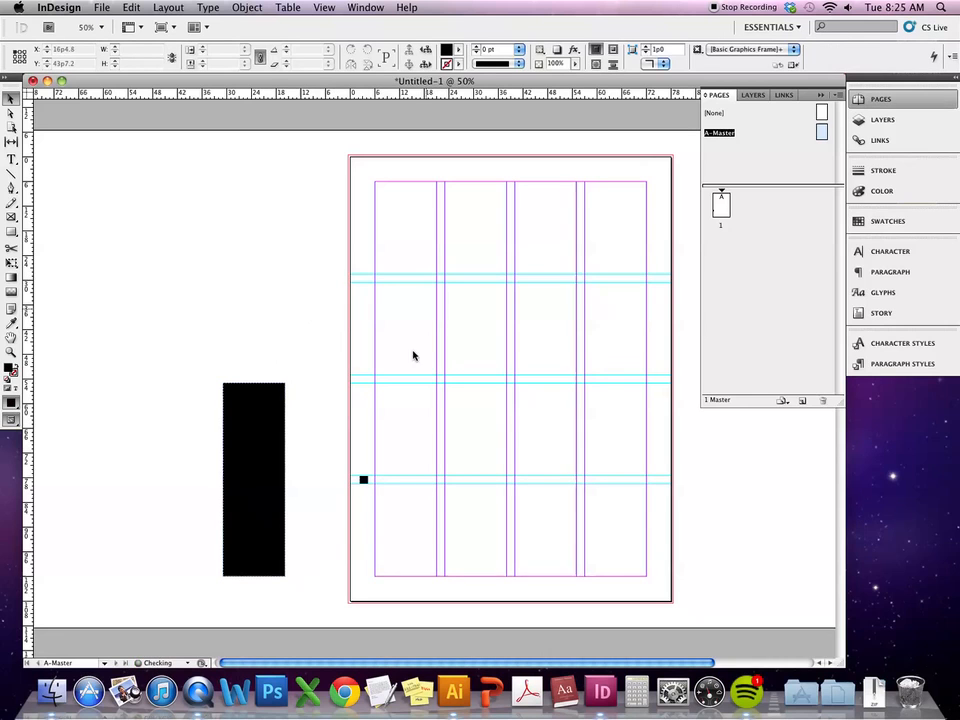
# Move the small square off the page, shorten the rectangle to one row's height of 22p6, and fit it into the first column's bottom row
pyautogui.moveTo(363, 479); pyautogui.dragTo(190, 427)
pyautogui.moveTo(260, 423); pyautogui.dragTo(413, 423)
pyautogui.moveTo(405, 576); pyautogui.dragTo(407, 473)
pyautogui.moveTo(412, 420); pyautogui.dragTo(419, 512)
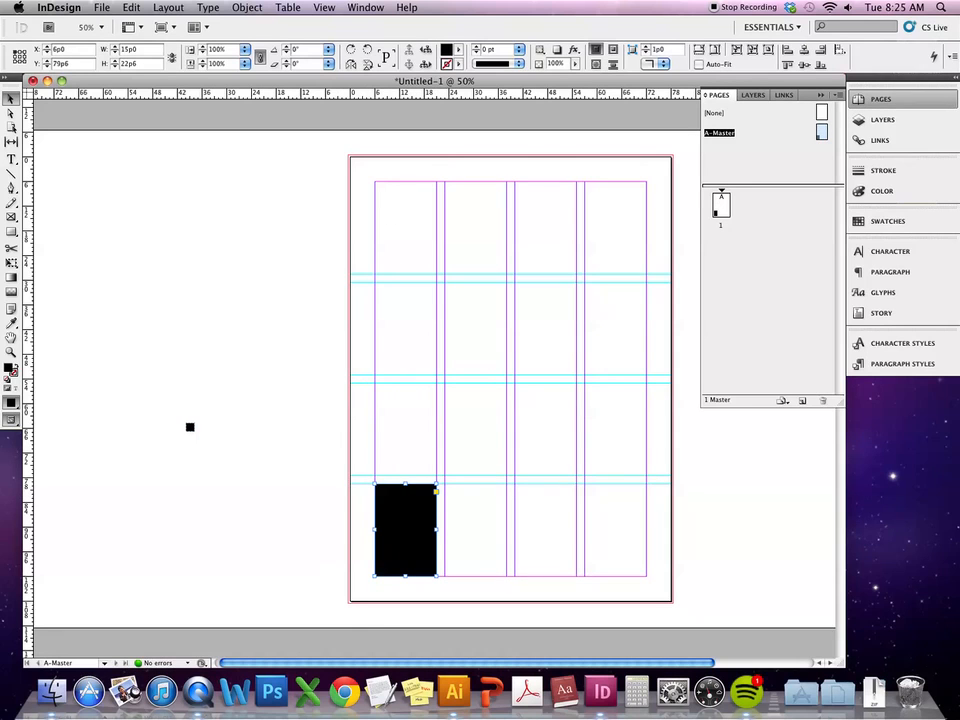
# Place horizontal guides at the vertical centers of all four rows using the rectangle, then move it onto the pasteboard
pyautogui.moveTo(440, 93); pyautogui.dragTo(444, 529)
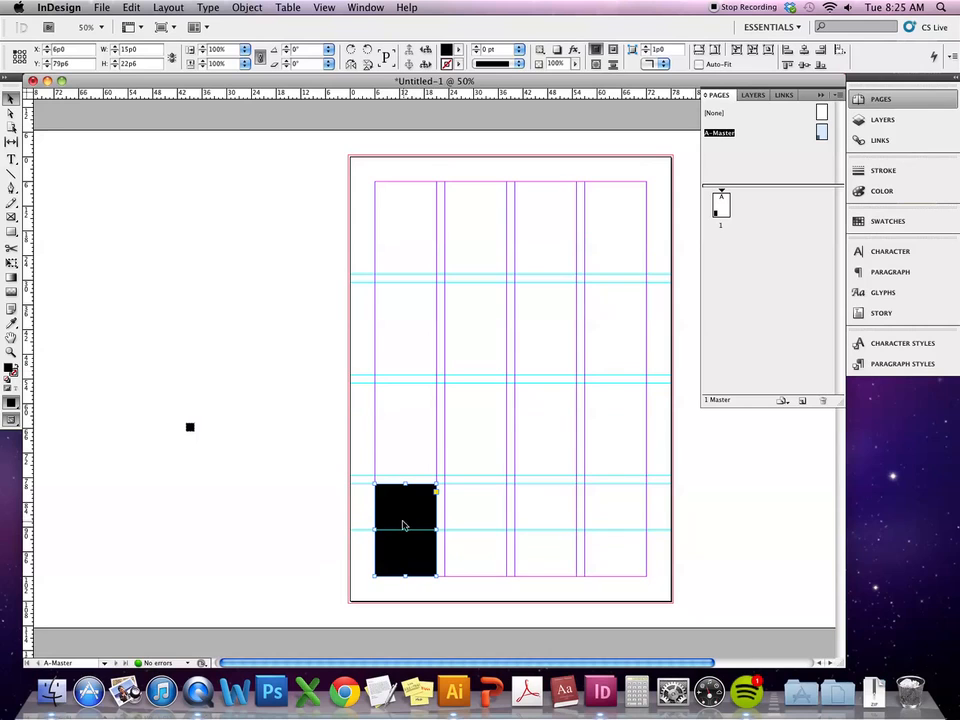
pyautogui.moveTo(400, 522); pyautogui.dragTo(400, 421)
pyautogui.moveTo(430, 93); pyautogui.dragTo(405, 320)
pyautogui.moveTo(435, 93); pyautogui.dragTo(231, 271)
# Center the small square on the top row's center guide, add guides along its top and bottom edges, and delete the original center guide
pyautogui.click(190, 427)
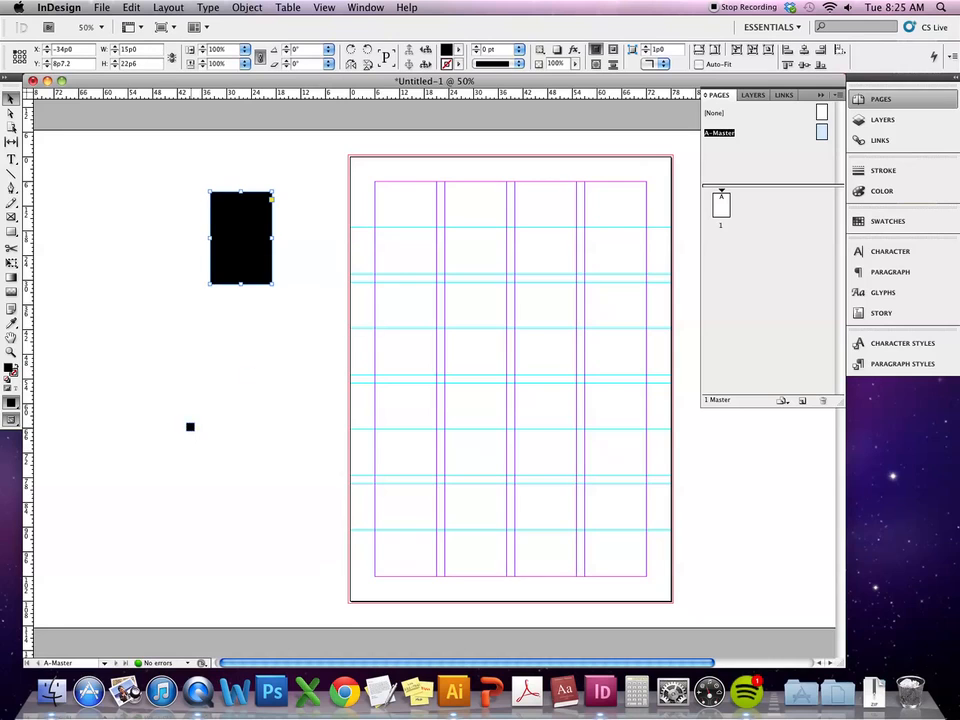
pyautogui.click(379, 227)
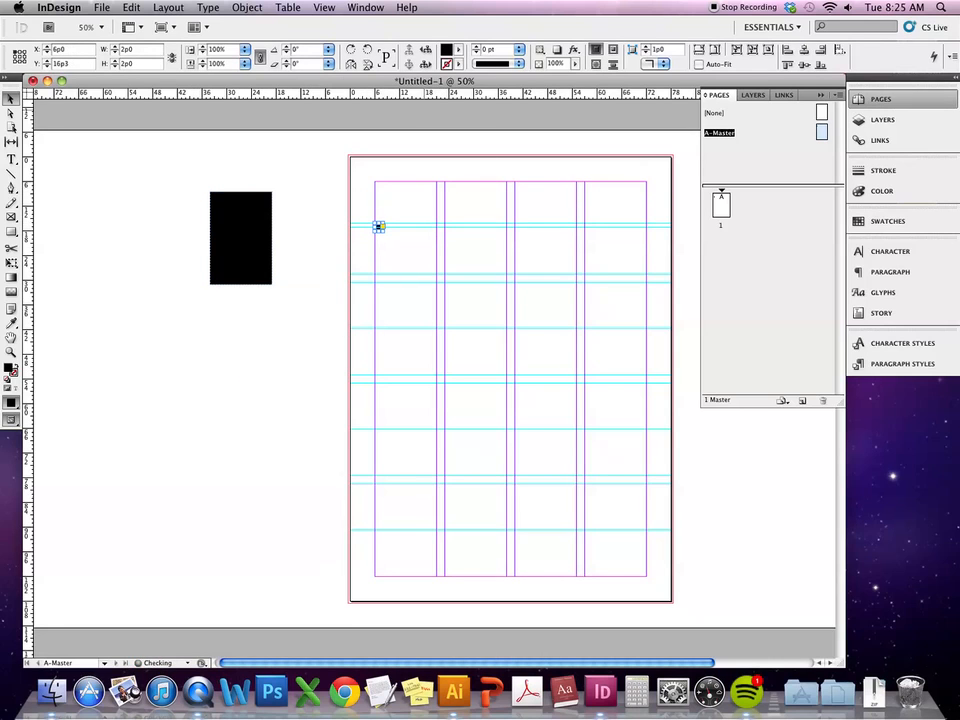
pyautogui.moveTo(433, 94); pyautogui.dragTo(428, 231)
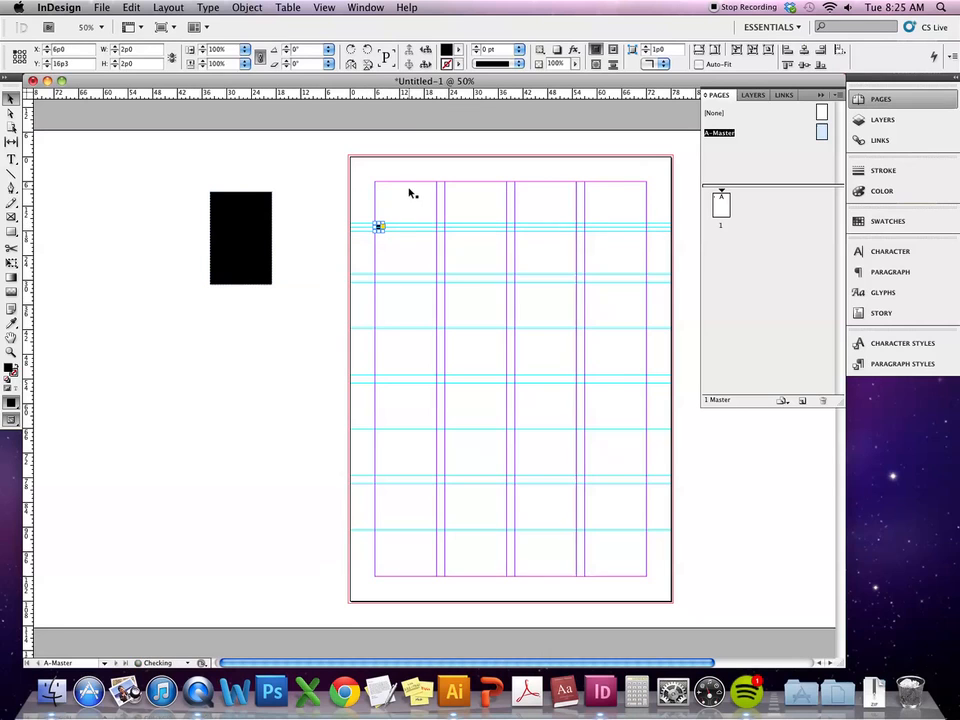
pyautogui.click(412, 191)
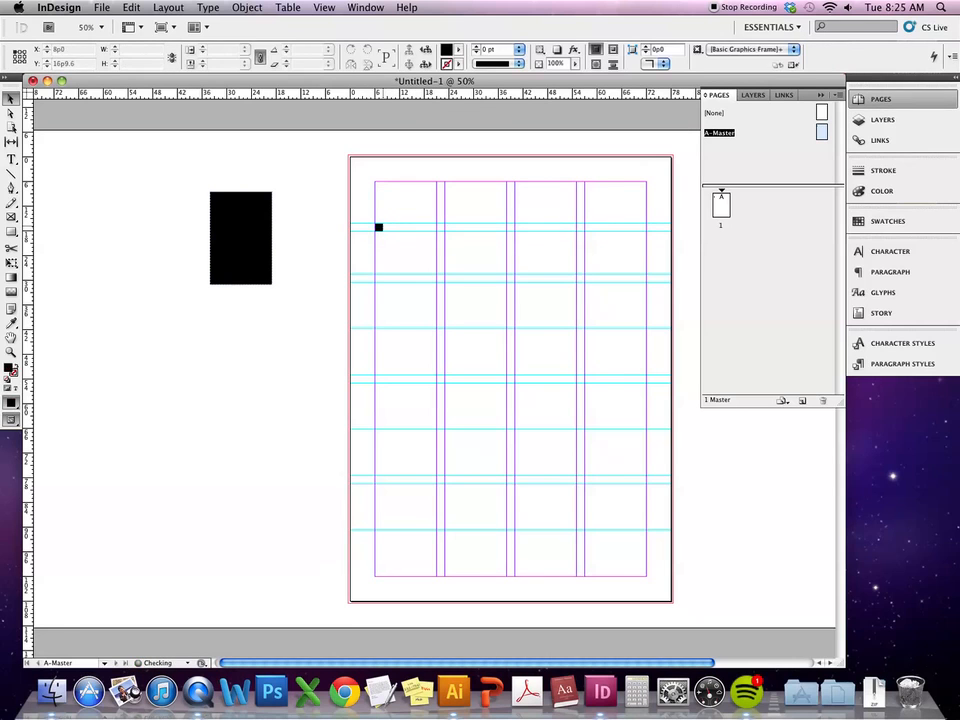
pyautogui.click(379, 227)
pyautogui.moveTo(379, 231); pyautogui.dragTo(391, 347)
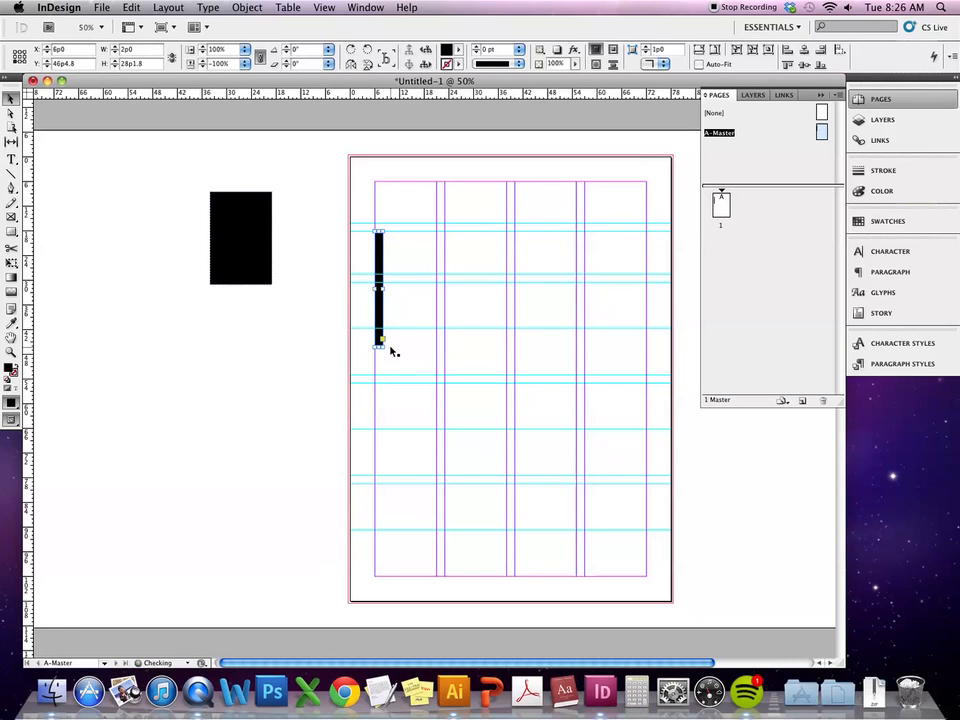
pyautogui.press('super+z')
# Center the small square on the second row's center guide and replace that guide with guides along the square's top and bottom edges
pyautogui.moveTo(379, 228); pyautogui.dragTo(378, 321)
pyautogui.moveTo(436, 94); pyautogui.dragTo(396, 325)
pyautogui.click(395, 350)
pyautogui.moveTo(425, 94); pyautogui.dragTo(418, 329)
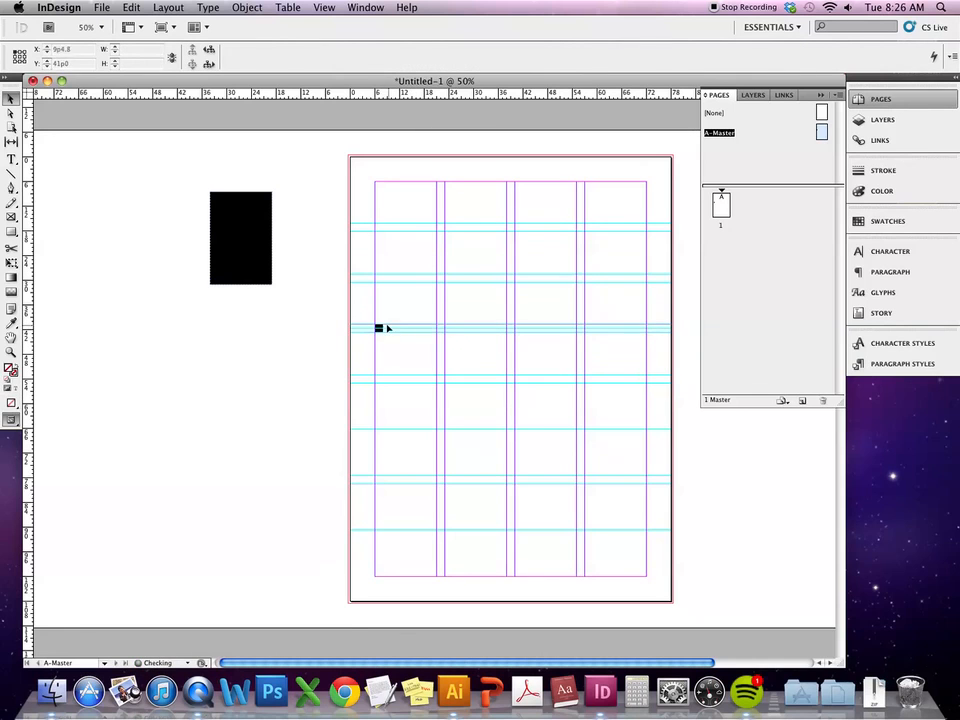
pyautogui.click(380, 330)
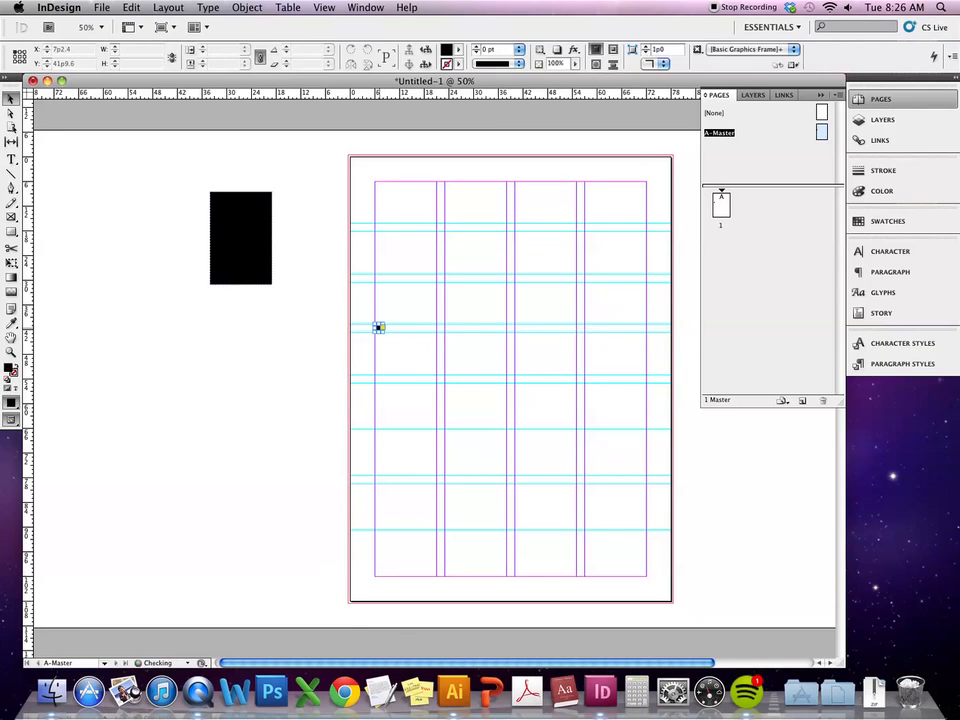
pyautogui.moveTo(383, 333); pyautogui.dragTo(389, 442)
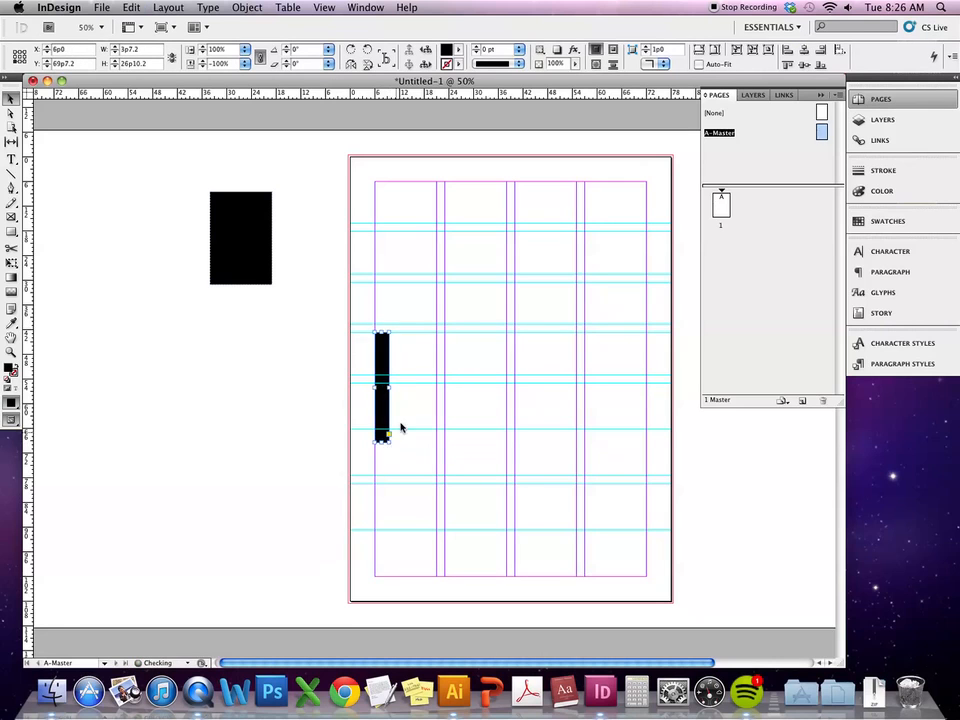
pyautogui.press('super+z')
pyautogui.click(399, 332)
# Center the small square on the third row's center guide and replace that guide with guides along the square's top and bottom edges
pyautogui.click(380, 331)
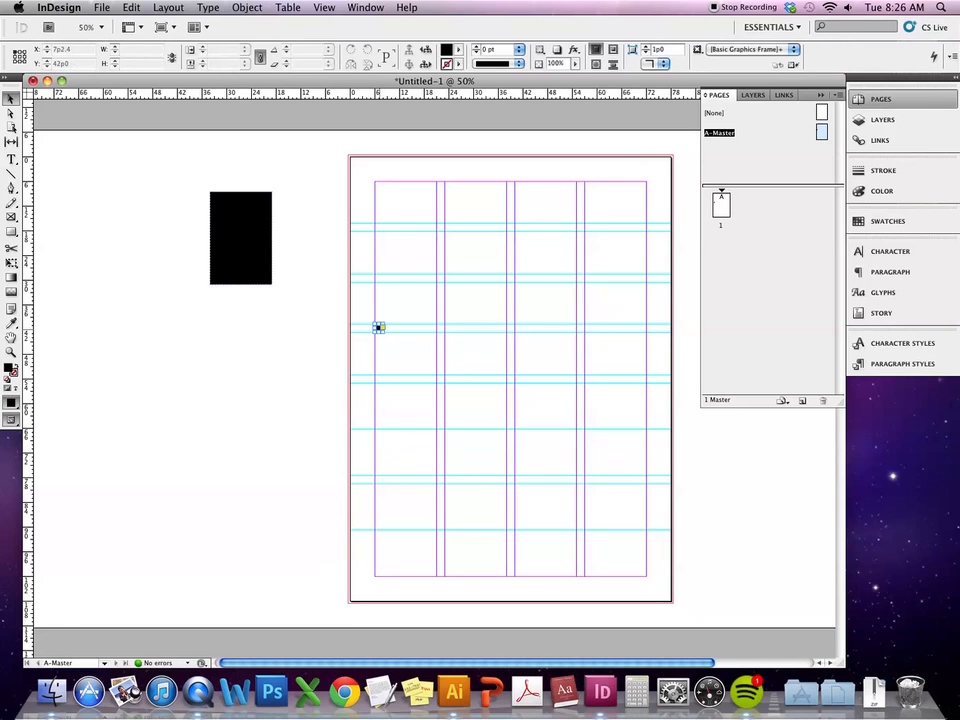
pyautogui.moveTo(379, 328); pyautogui.dragTo(378, 430)
pyautogui.moveTo(411, 94); pyautogui.dragTo(415, 425)
pyautogui.click(413, 449)
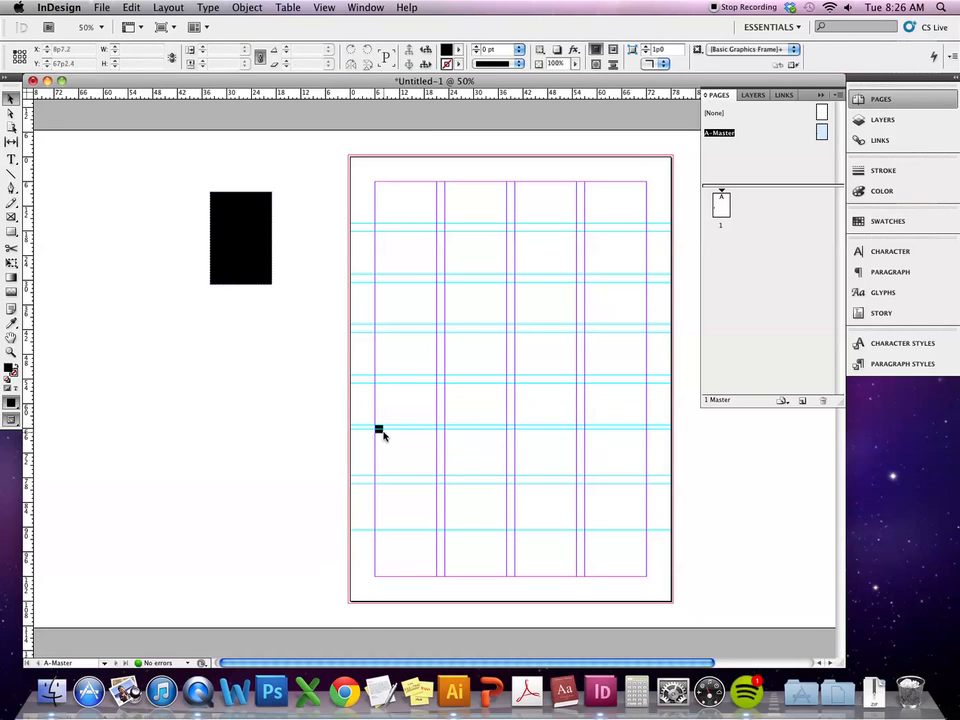
pyautogui.moveTo(439, 94); pyautogui.dragTo(428, 431)
pyautogui.click(379, 430)
pyautogui.click(382, 430)
# Center the small square on the bottom row's center guide and replace that guide with guides along the square's top and bottom edges
pyautogui.click(379, 429)
pyautogui.moveTo(379, 429); pyautogui.dragTo(379, 531)
pyautogui.moveTo(465, 94); pyautogui.dragTo(427, 528)
pyautogui.moveTo(356, 95); pyautogui.dragTo(422, 536)
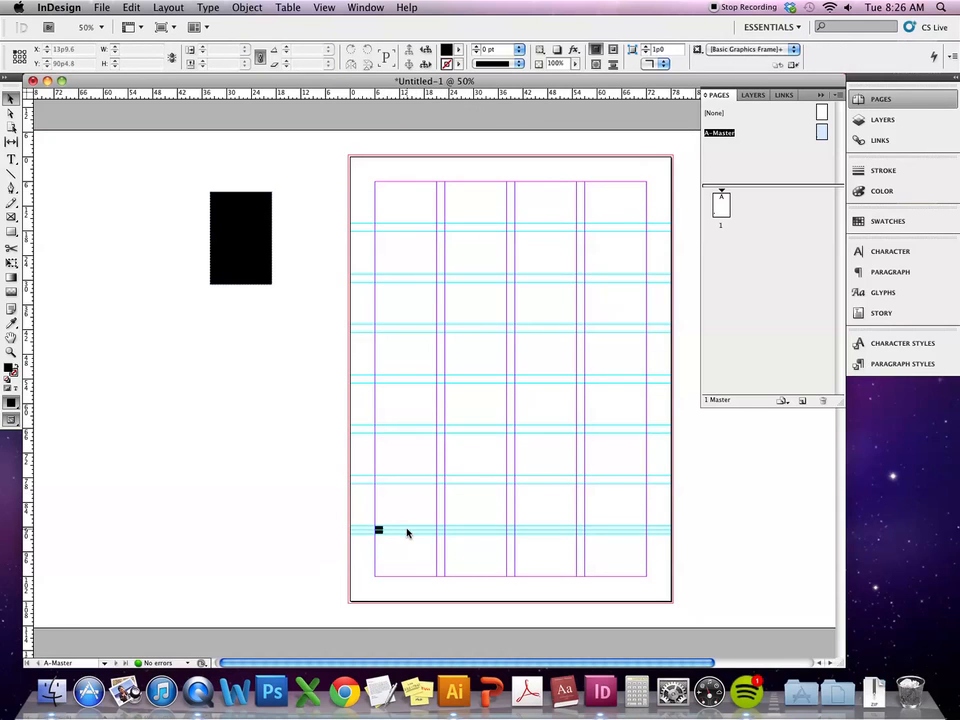
pyautogui.click(403, 530)
pyautogui.press('Delete')
# Move the small black square off the page onto the pasteboard
pyautogui.click(379, 530)
pyautogui.moveTo(383, 530); pyautogui.dragTo(231, 311)
pyautogui.press('super+z')
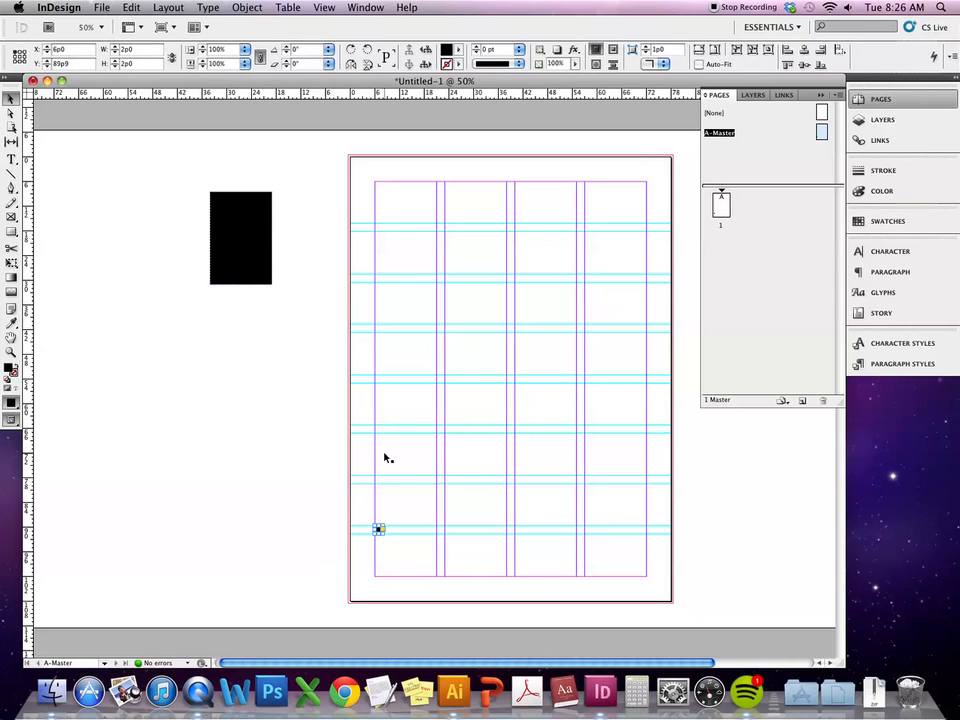
pyautogui.moveTo(377, 529); pyautogui.dragTo(216, 394)
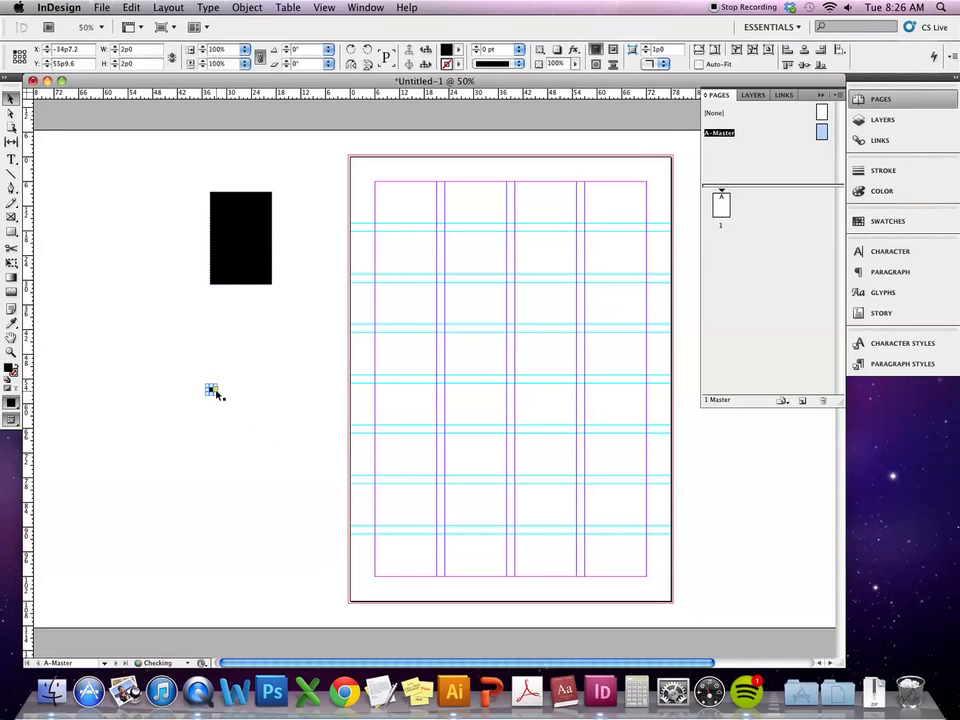
# Resize the black rectangle to the first column's top module, then move it back onto the pasteboard
pyautogui.moveTo(244, 234); pyautogui.dragTo(409, 224)
pyautogui.moveTo(405, 272); pyautogui.dragTo(251, 308)
pyautogui.click(272, 408)
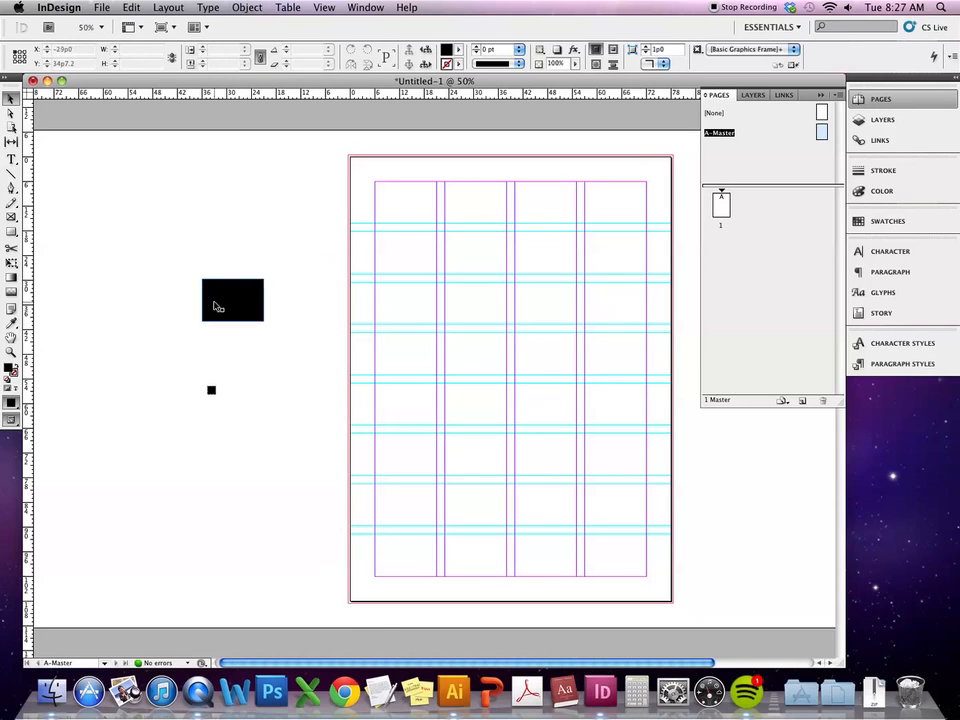
# Delete the existing black rectangle and draw a new 15p0 by 96p0 one filling the first column between the margins
pyautogui.moveTo(226, 305); pyautogui.dragTo(396, 580)
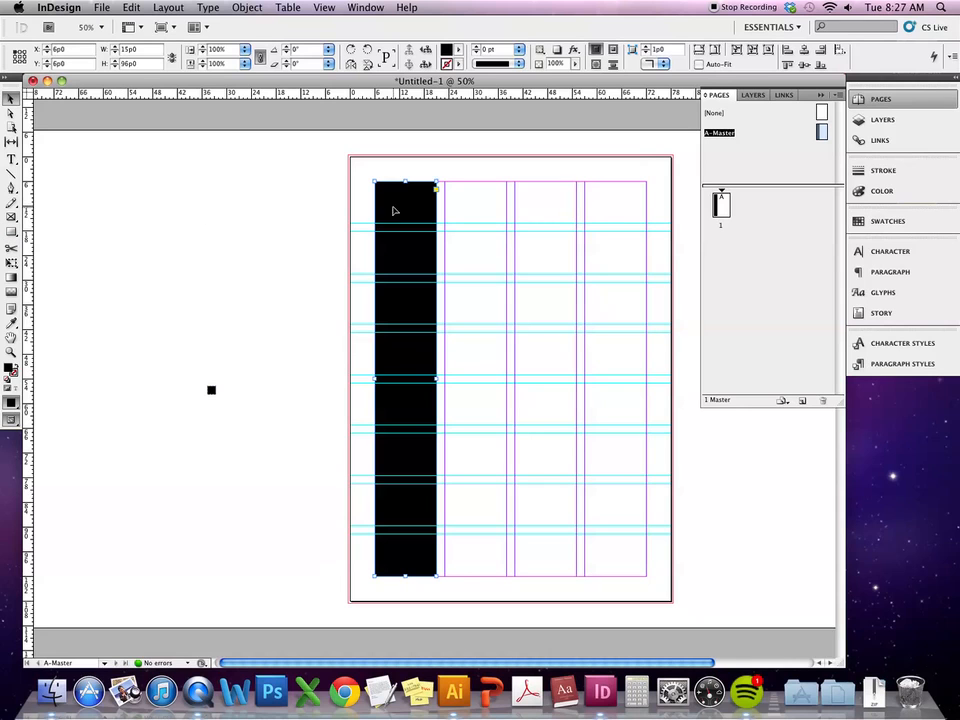
pyautogui.moveTo(377, 210); pyautogui.dragTo(251, 210)
pyautogui.press('Delete')
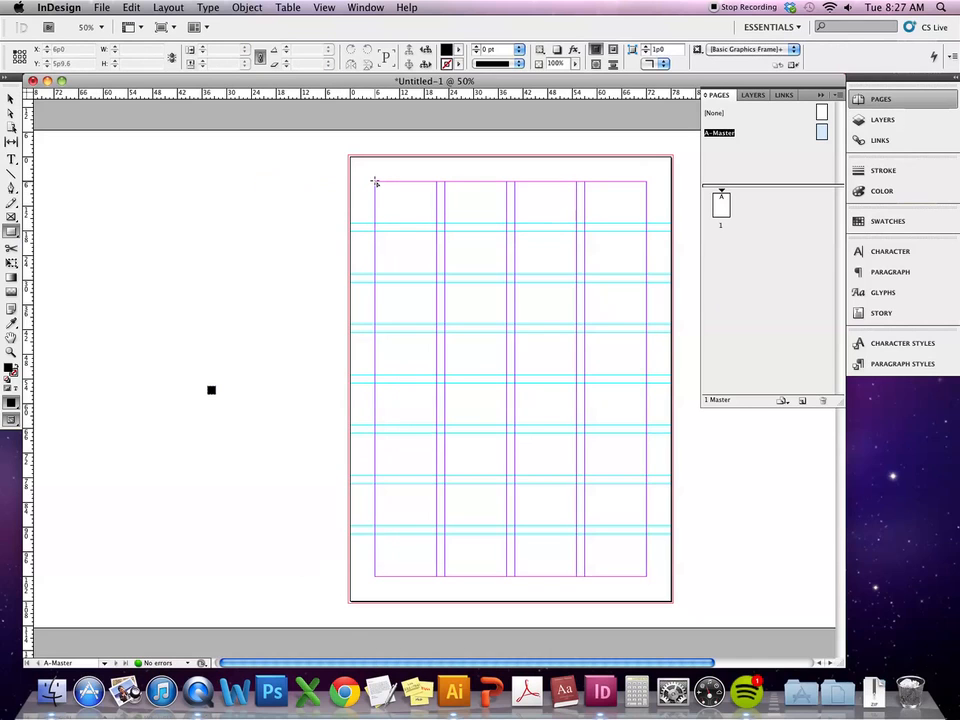
pyautogui.moveTo(375, 181); pyautogui.dragTo(436, 577)
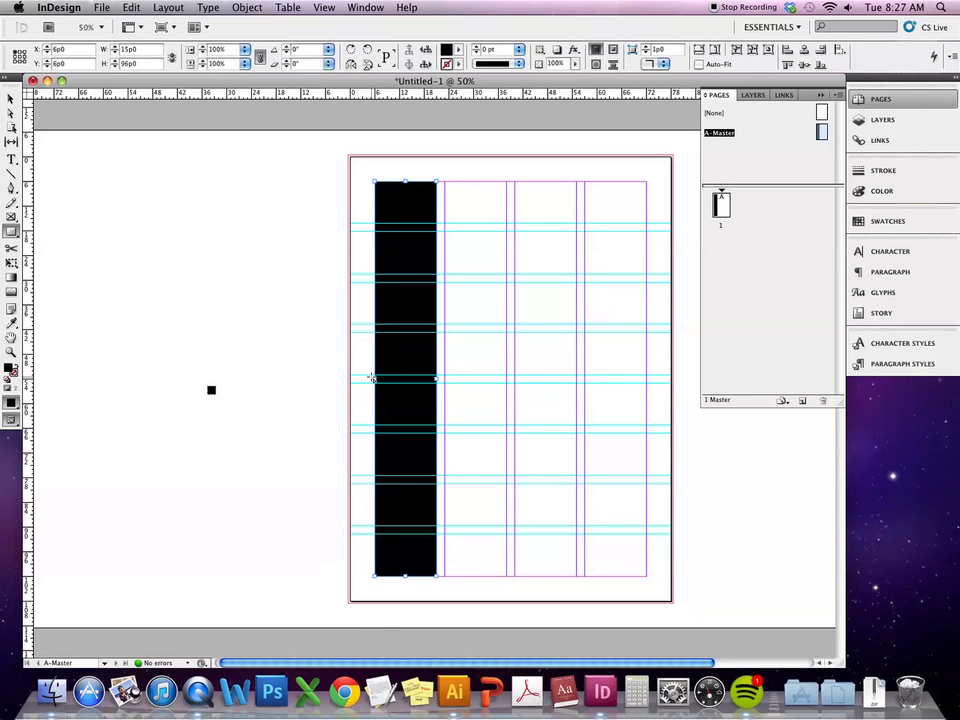
# With Smart Guides, place a horizontal guide through the vertical center of the 96p0-tall black rectangle and center the small square on it
pyautogui.press('super+equal')
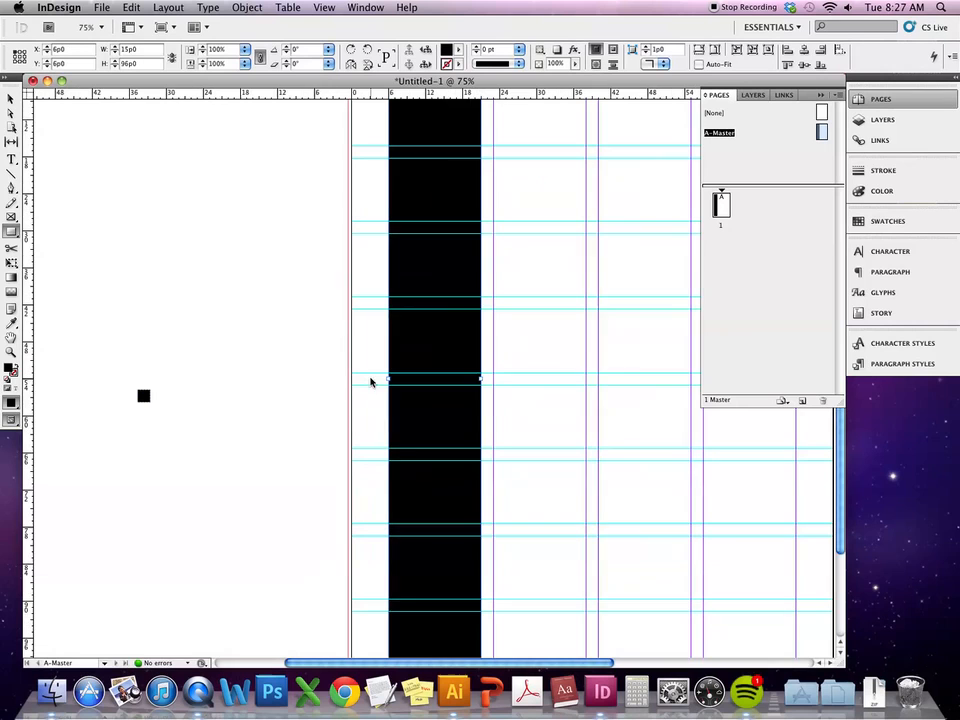
pyautogui.click(352, 7)
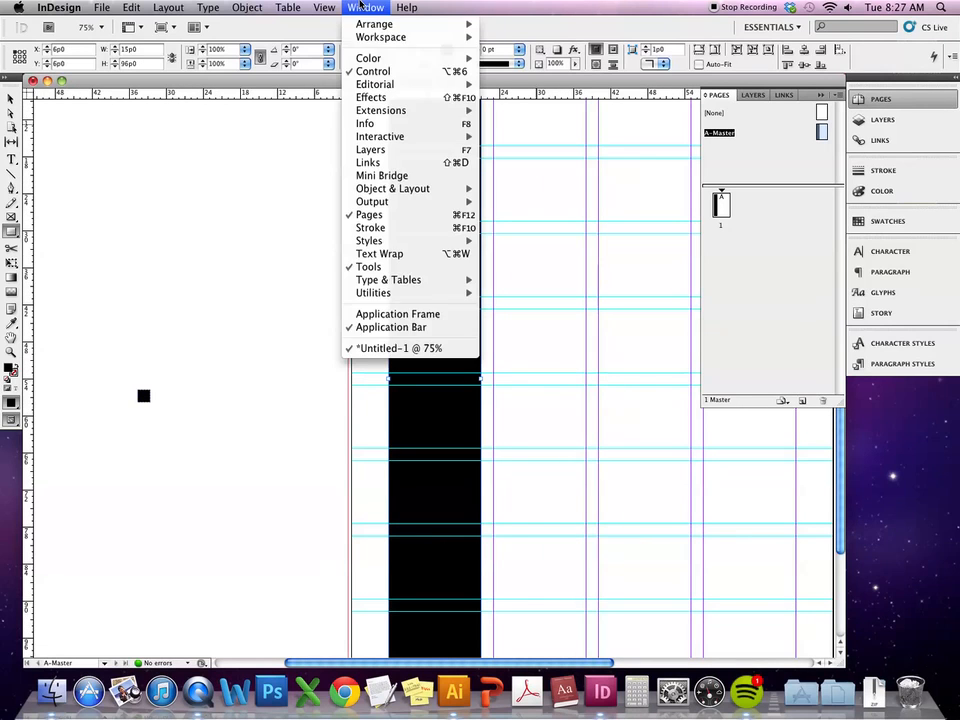
pyautogui.moveTo(324, 7)
pyautogui.moveTo(371, 258)
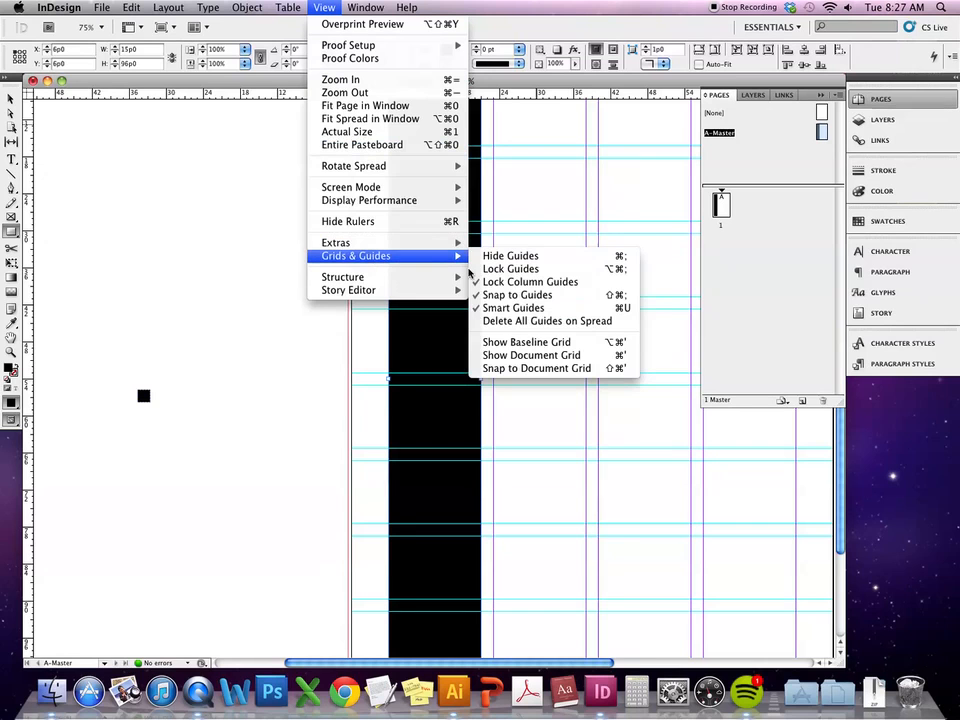
pyautogui.click(555, 307)
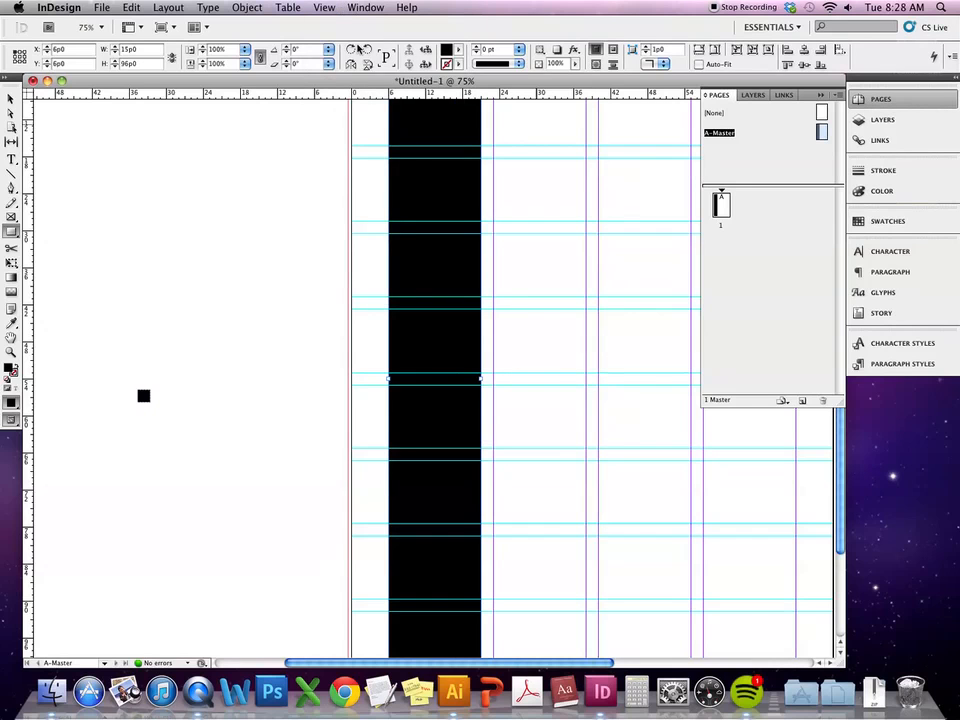
pyautogui.moveTo(350, 94); pyautogui.dragTo(398, 381)
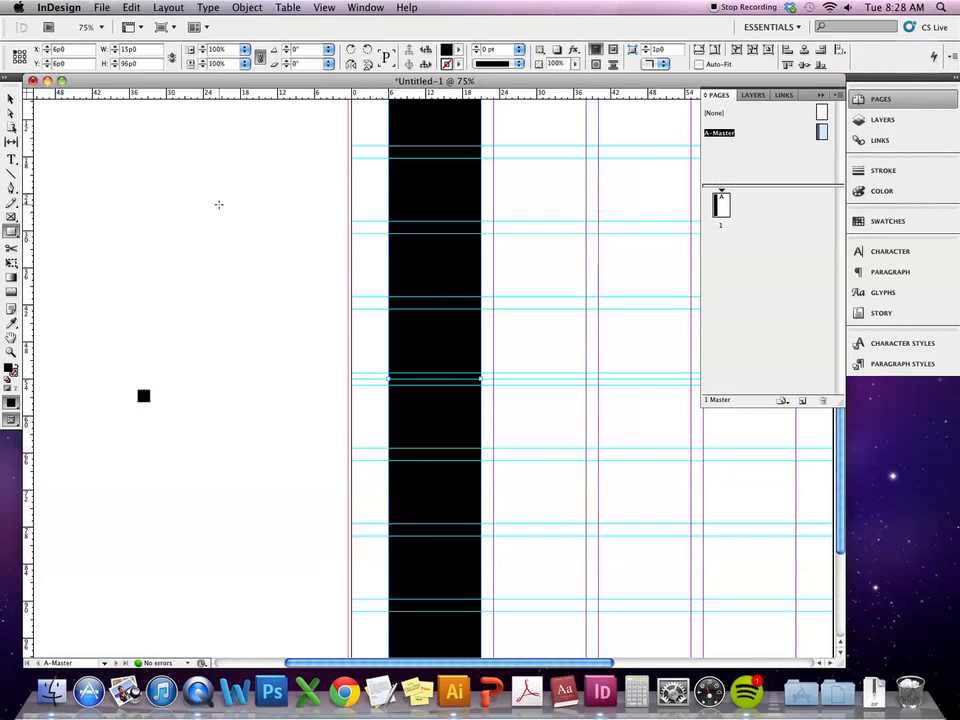
pyautogui.click(11, 99)
pyautogui.click(70, 168)
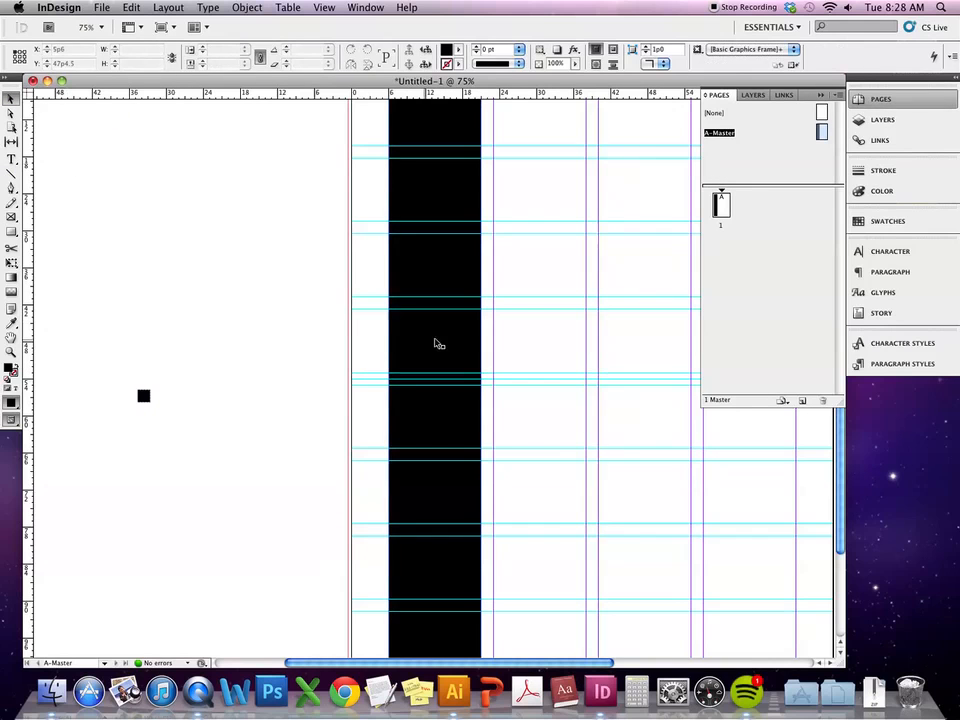
pyautogui.moveTo(143, 395); pyautogui.dragTo(512, 380)
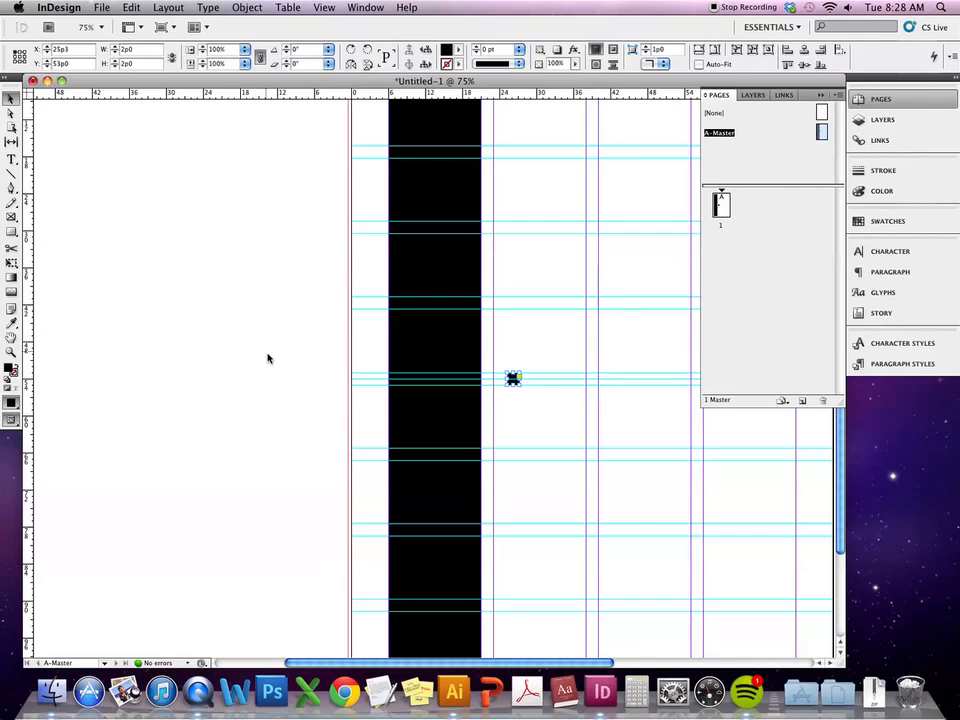
# Shorten the black rectangle from its lower edge to 47p0 tall and place a horizontal guide through its vertical center
pyautogui.press('super+minus')
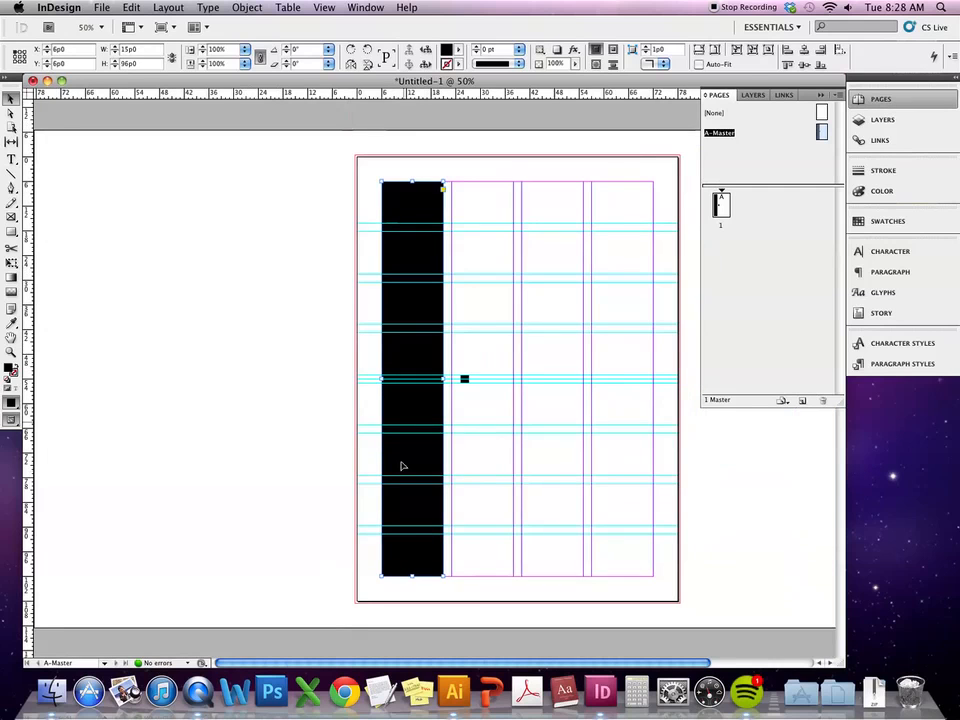
pyautogui.moveTo(412, 574); pyautogui.dragTo(415, 512)
pyautogui.moveTo(413, 373); pyautogui.dragTo(414, 377)
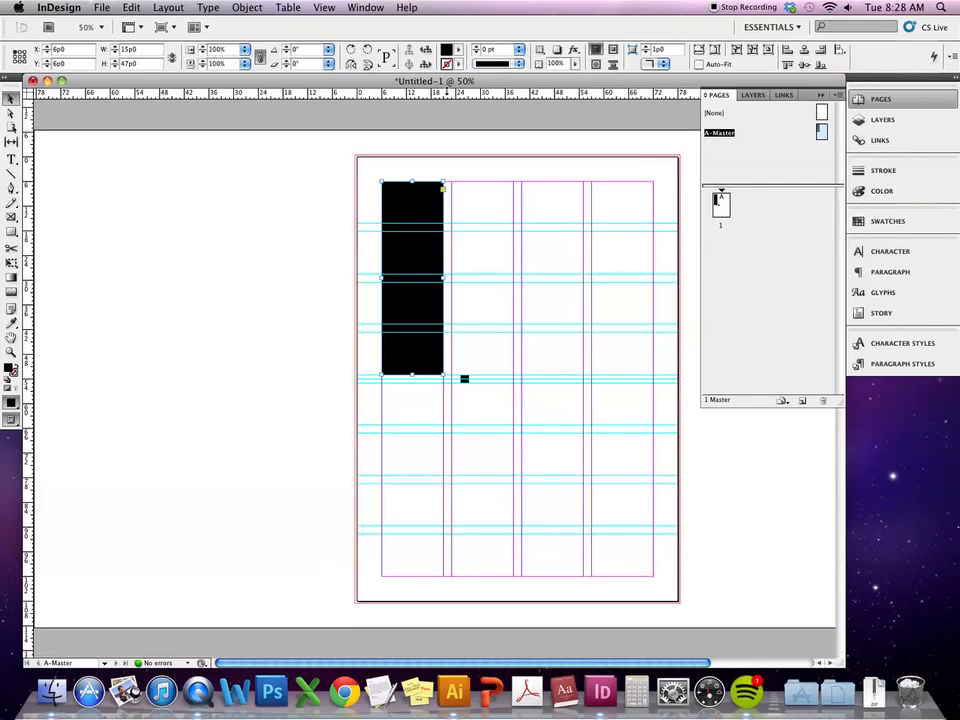
pyautogui.moveTo(405, 93); pyautogui.dragTo(420, 281)
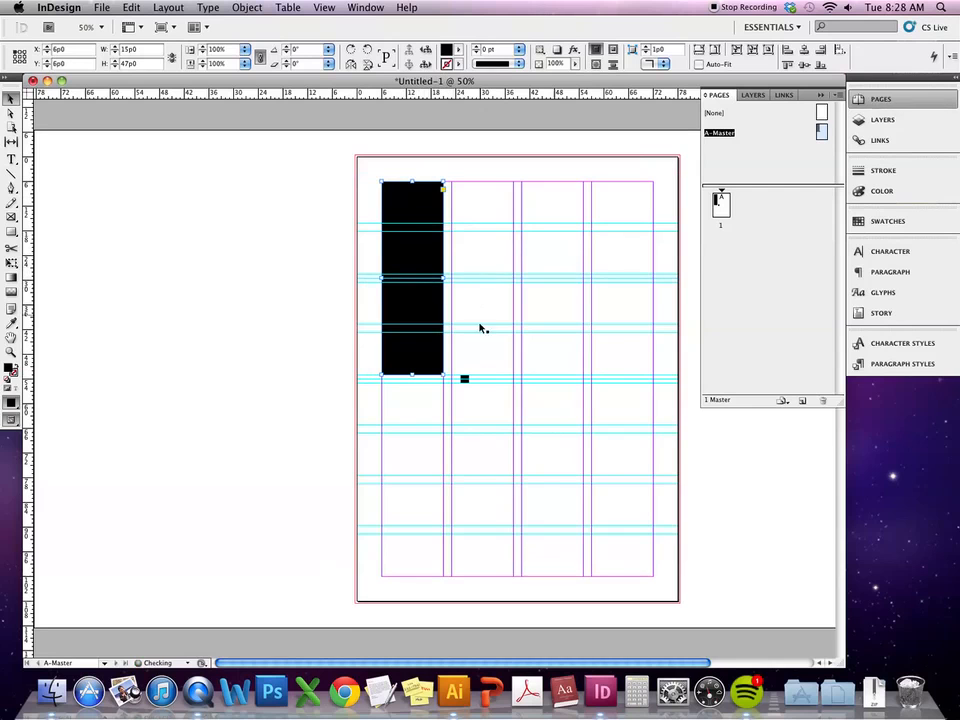
# Move the small black square up from the page's middle gutter and center it on the guide through the 47p0-tall rectangle
pyautogui.press('super+equal')
pyautogui.press('super+equal')
pyautogui.press('super+equal')
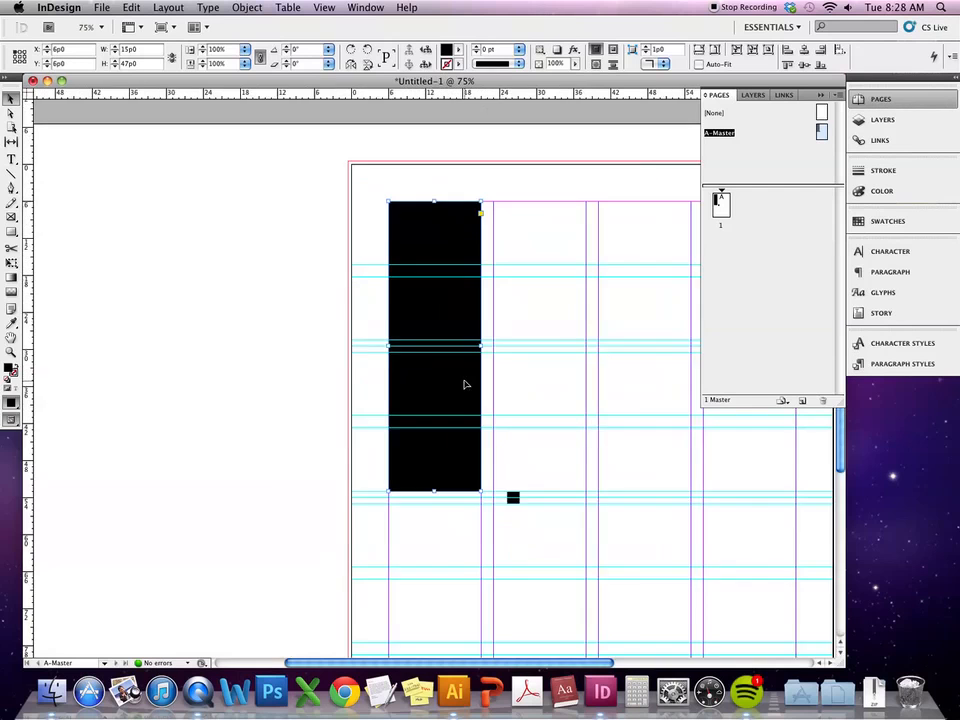
pyautogui.moveTo(565, 628); pyautogui.dragTo(576, 378)
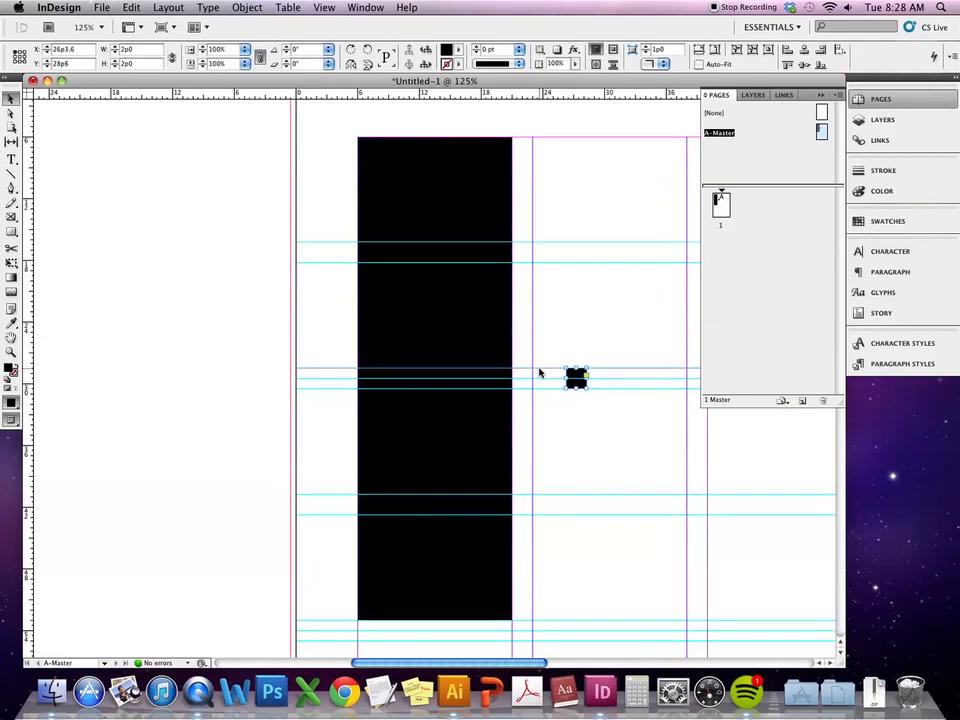
# Shorten the black rectangle to 22p6 tall and place a horizontal guide through its vertical center
pyautogui.click(419, 451)
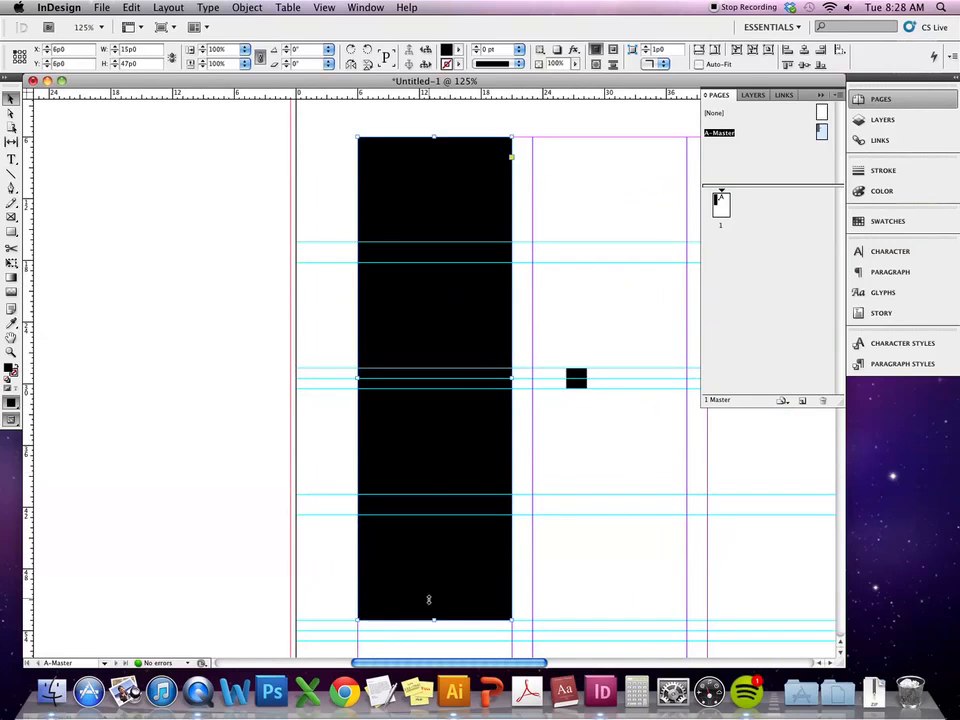
pyautogui.moveTo(434, 620); pyautogui.dragTo(456, 368)
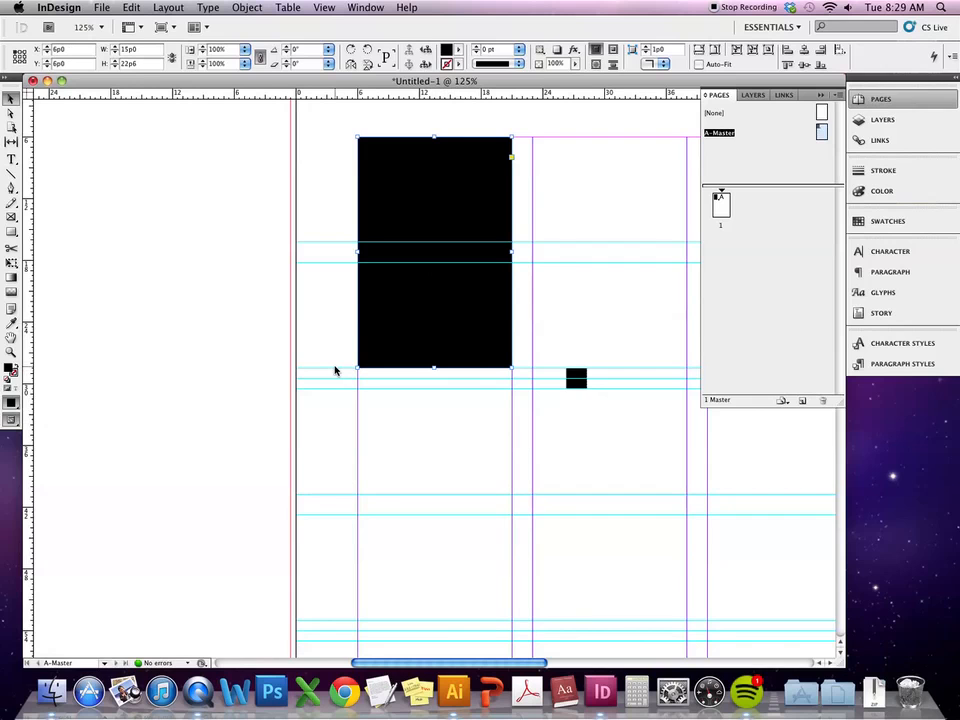
pyautogui.moveTo(487, 94); pyautogui.dragTo(480, 250)
# Center the small square on the guide in the topmost gutter and shorten the black rectangle to the first column's top module
pyautogui.click(578, 377)
pyautogui.moveTo(578, 377); pyautogui.dragTo(578, 251)
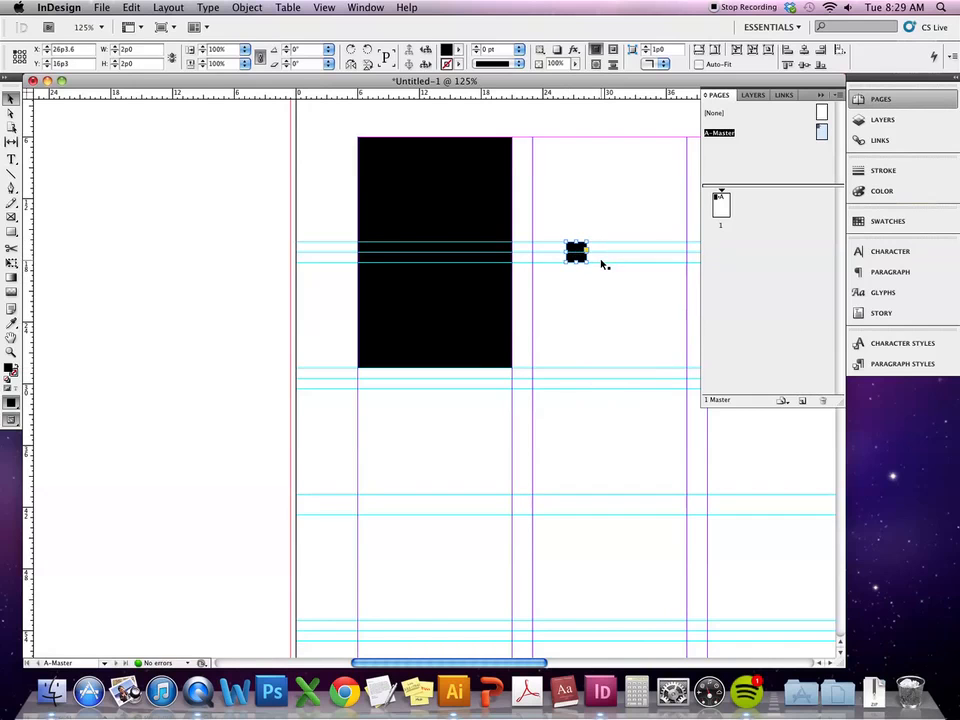
pyautogui.click(450, 300)
pyautogui.moveTo(435, 368); pyautogui.dragTo(441, 243)
pyautogui.click(441, 309)
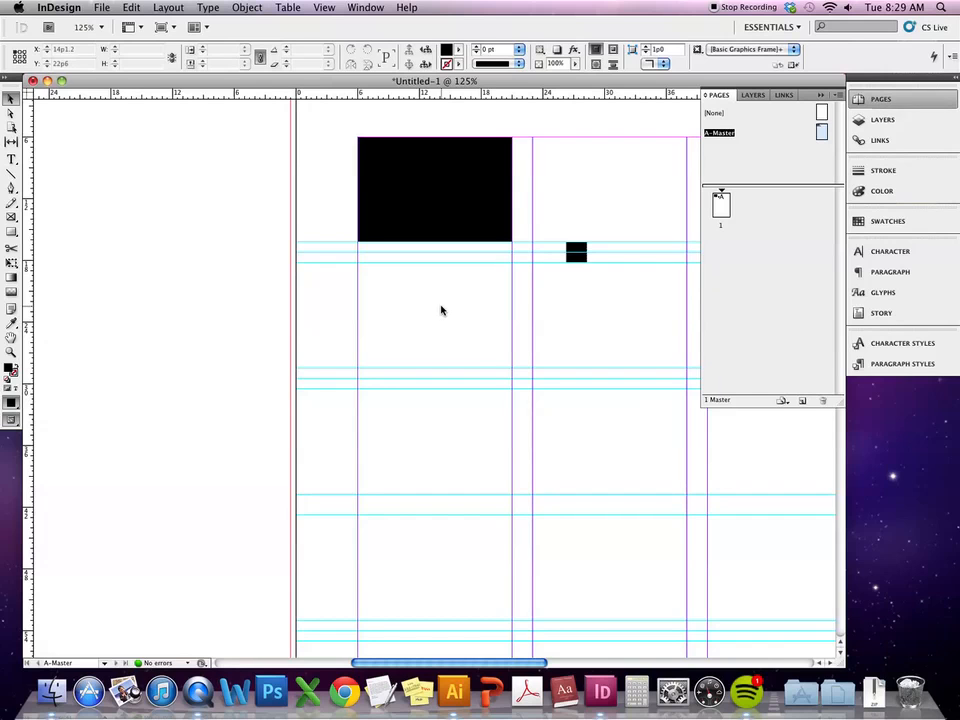
# Move the small square onto the pasteboard and delete the extra center guides running through the row gutters
pyautogui.moveTo(578, 258); pyautogui.dragTo(152, 270)
pyautogui.click(257, 210)
pyautogui.press('super+minus')
pyautogui.press('super+minus')
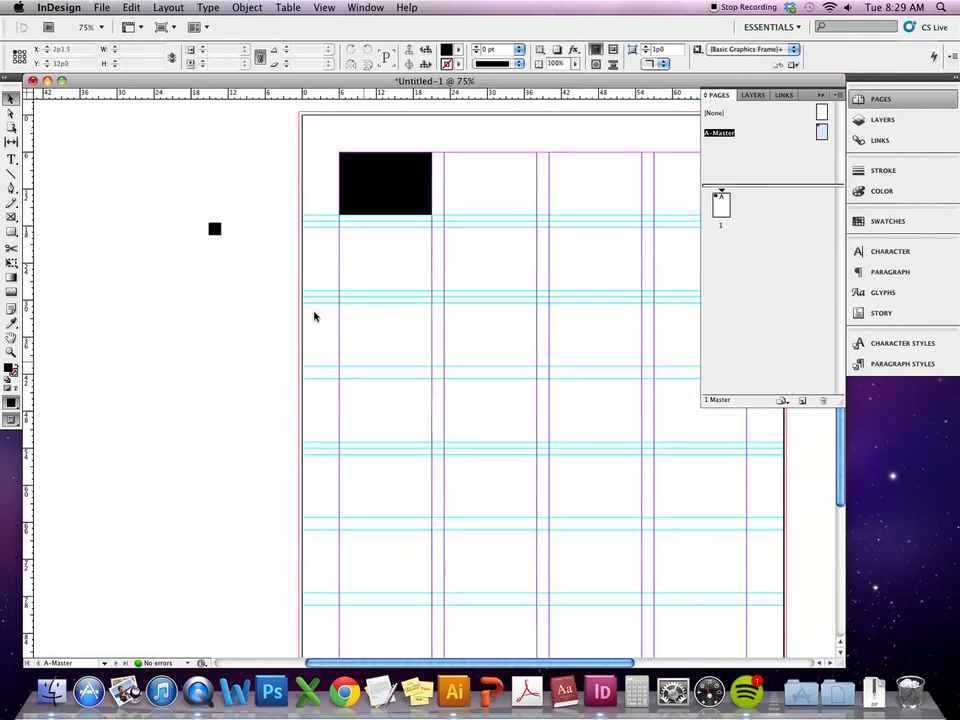
pyautogui.click(371, 224)
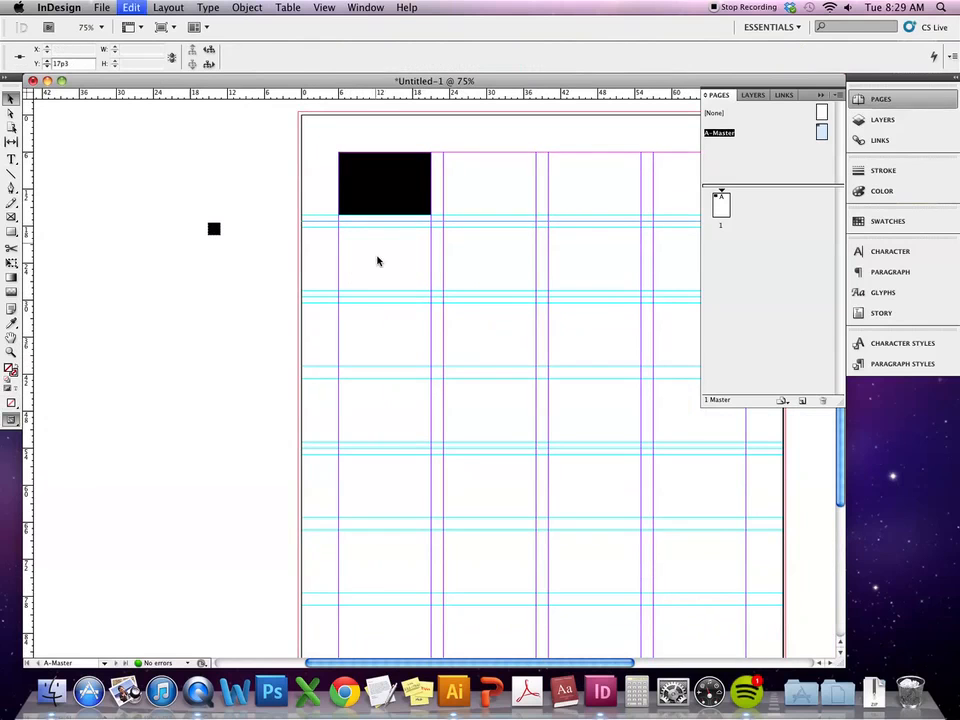
pyautogui.press('Delete')
pyautogui.click(393, 299)
pyautogui.press('Delete')
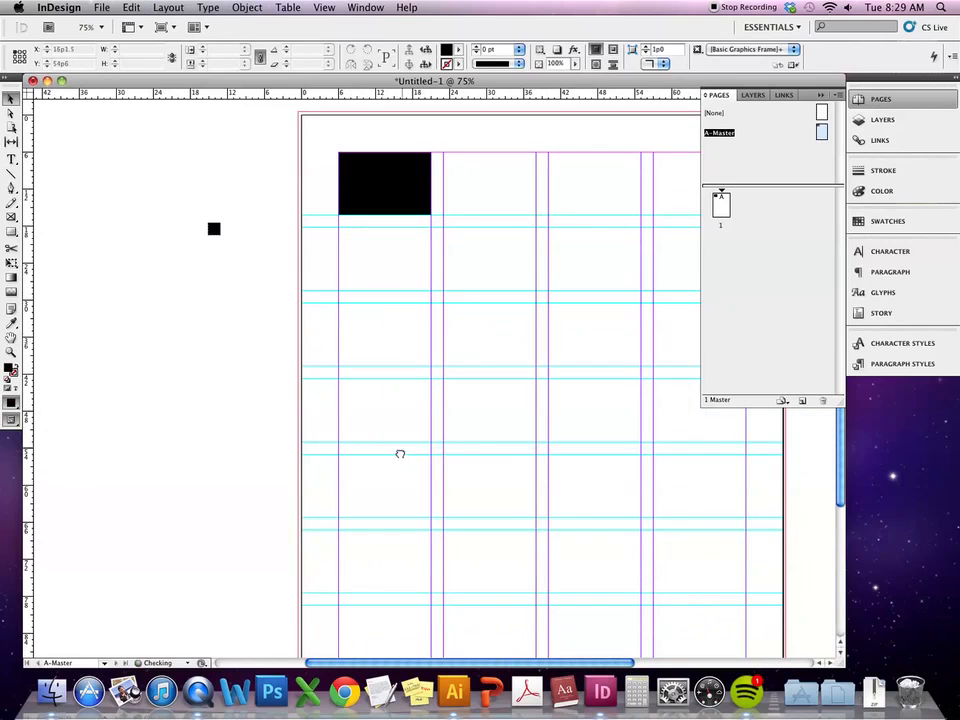
# Move the black rectangle off the page onto the pasteboard above the small square, and open page 1
pyautogui.scroll(-1, 388, 484)
pyautogui.hscroll(1, 388, 484)
pyautogui.moveTo(393, 157); pyautogui.dragTo(204, 146)
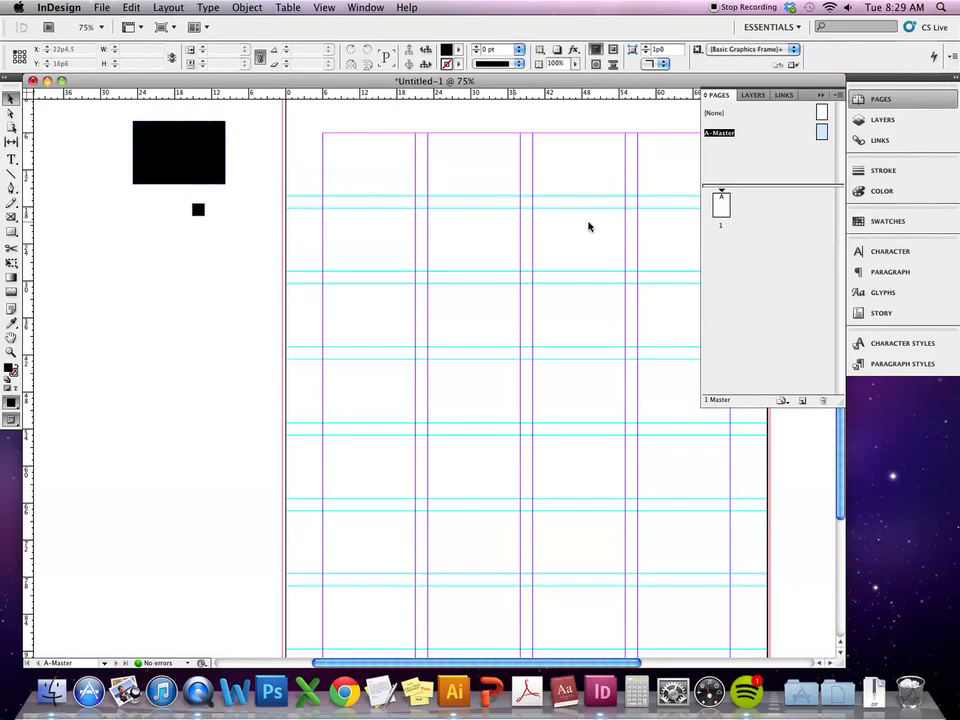
pyautogui.doubleClick(720, 207)
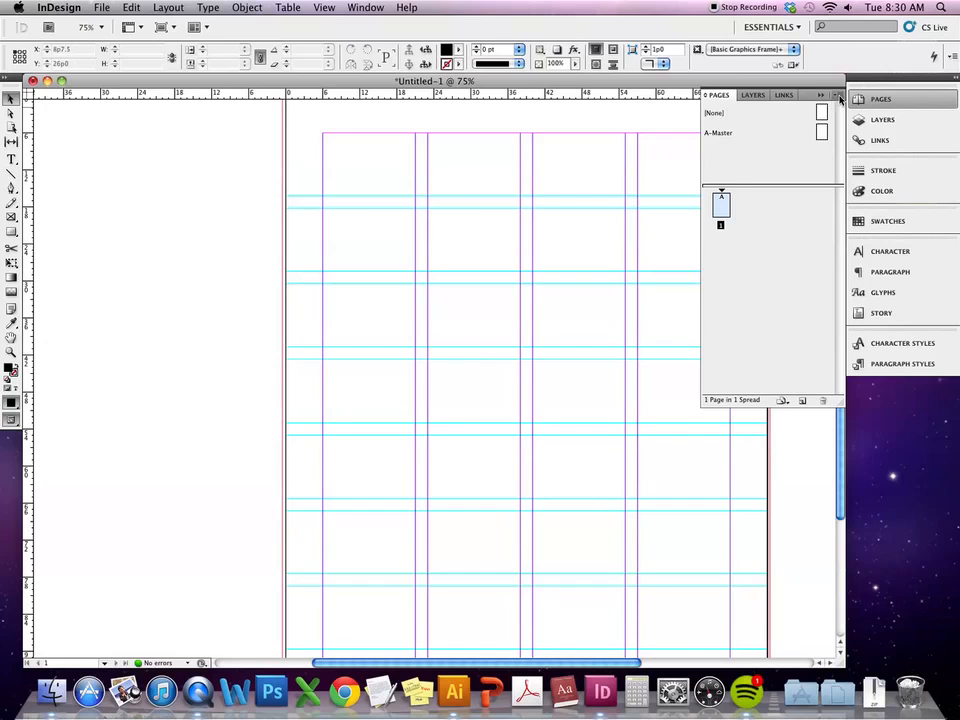
# Open A-Master and draw a black circle spanning the first three columns, starting at the upper margin
pyautogui.doubleClick(821, 133)
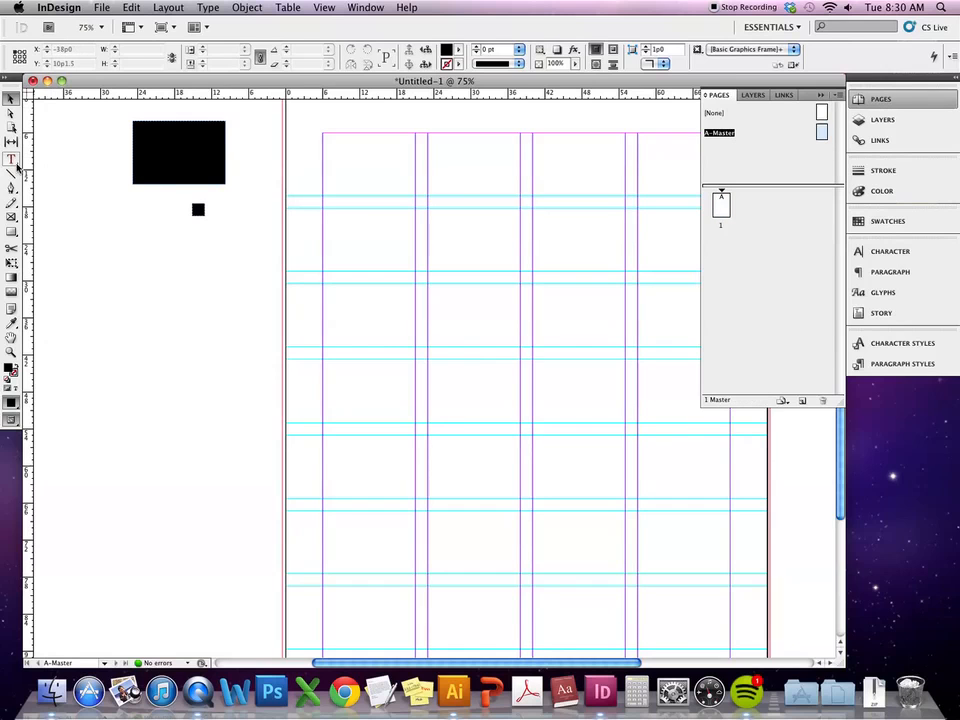
pyautogui.click(12, 232)
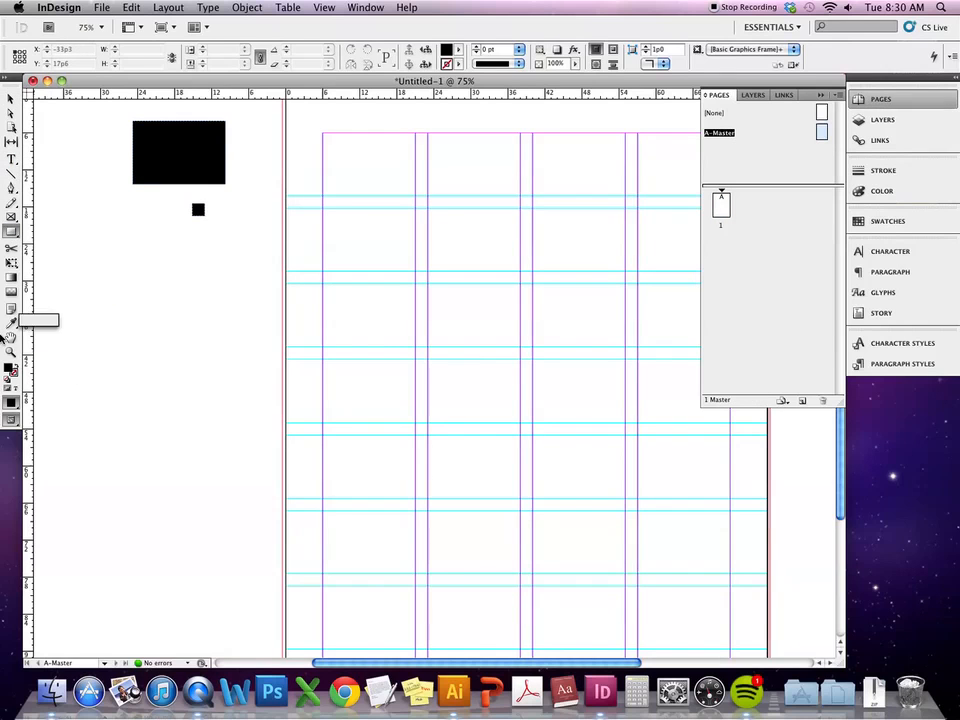
pyautogui.moveTo(12, 232); pyautogui.dragTo(55, 244)
pyautogui.moveTo(368, 189); pyautogui.dragTo(604, 489)
pyautogui.click(10, 97)
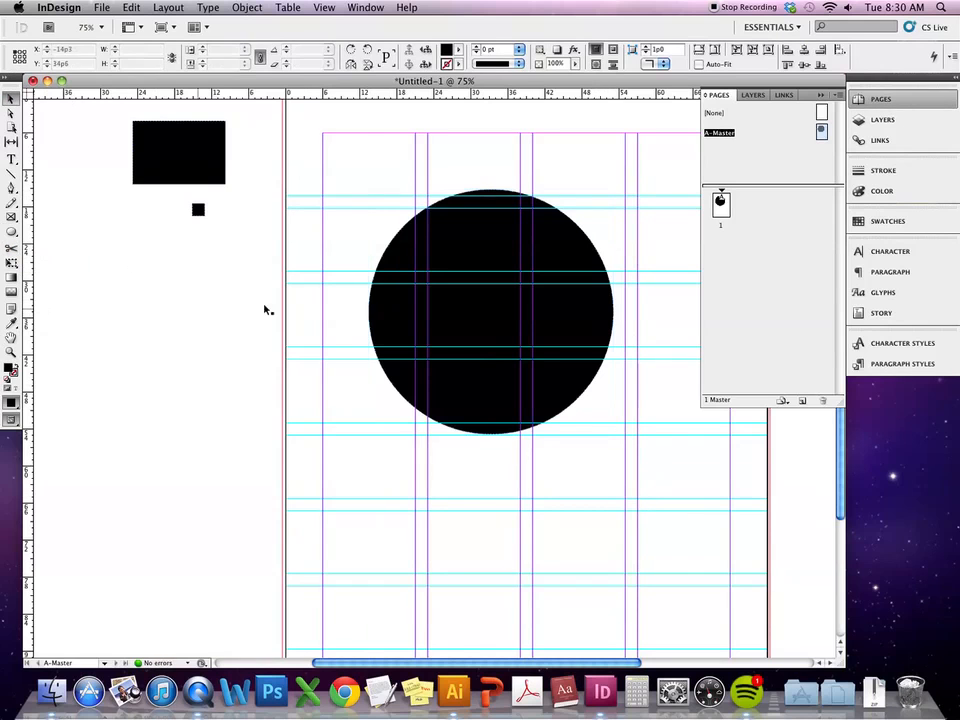
pyautogui.moveTo(477, 333); pyautogui.dragTo(437, 275)
pyautogui.moveTo(566, 376); pyautogui.dragTo(626, 411)
# Open page 1 to view the master's circle there, hiding the guides and showing them again
pyautogui.doubleClick(721, 204)
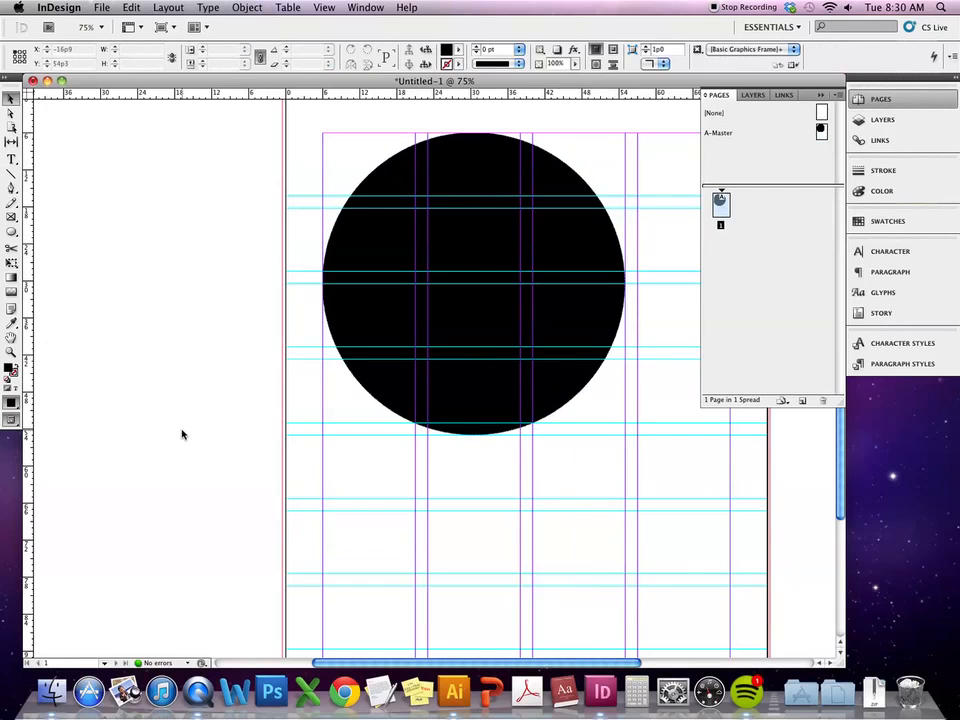
pyautogui.press('super+semicolon')
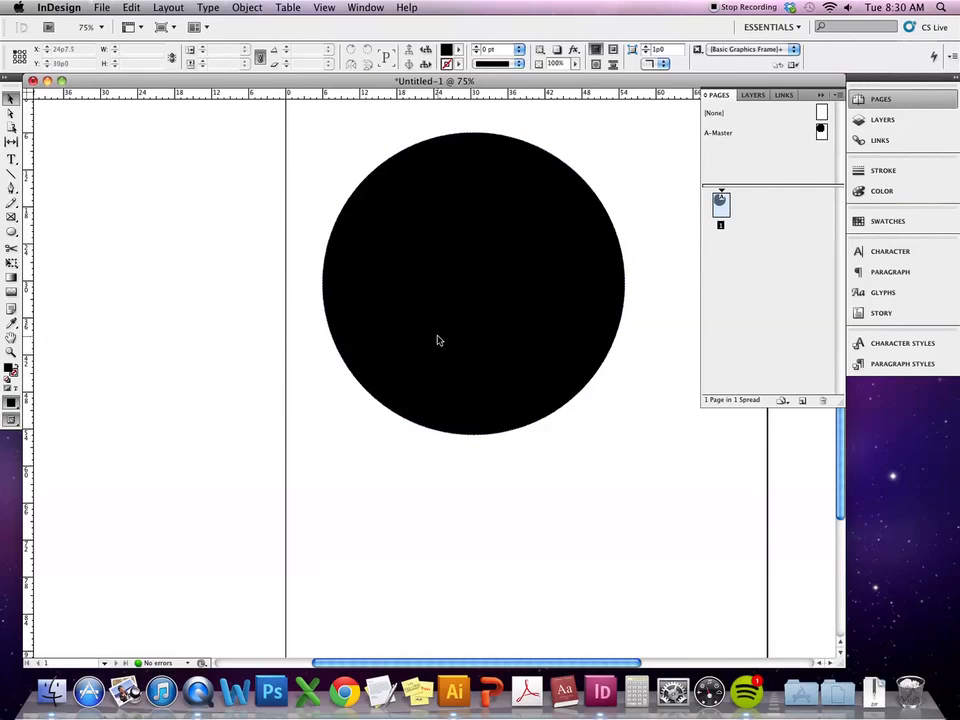
pyautogui.press('super+semicolon')
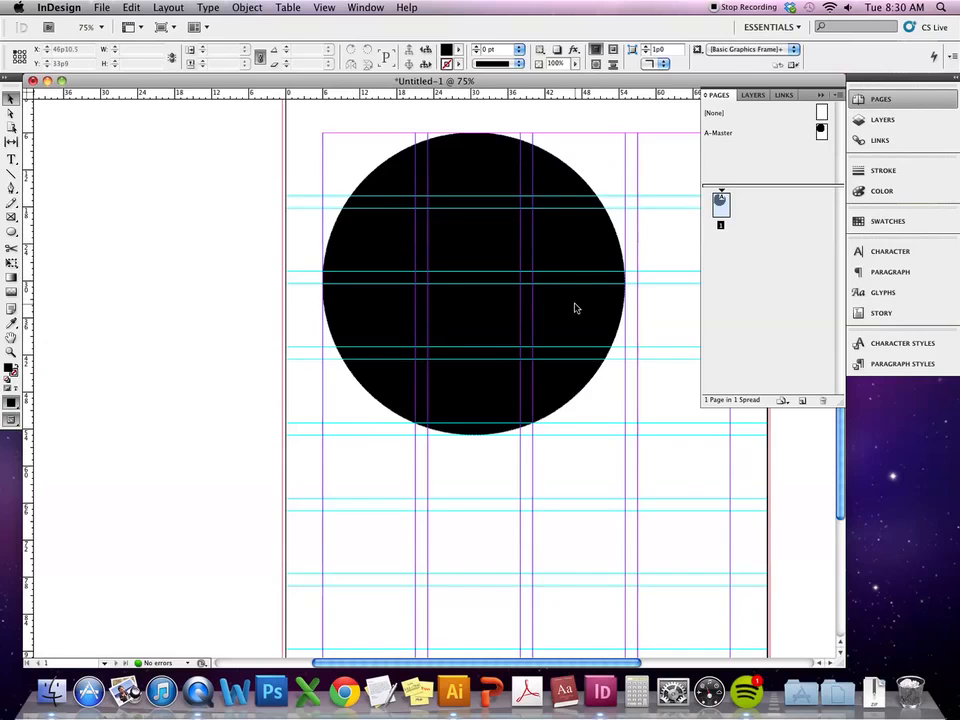
# Delete the black circle from A-Master and return to page 1
pyautogui.doubleClick(821, 130)
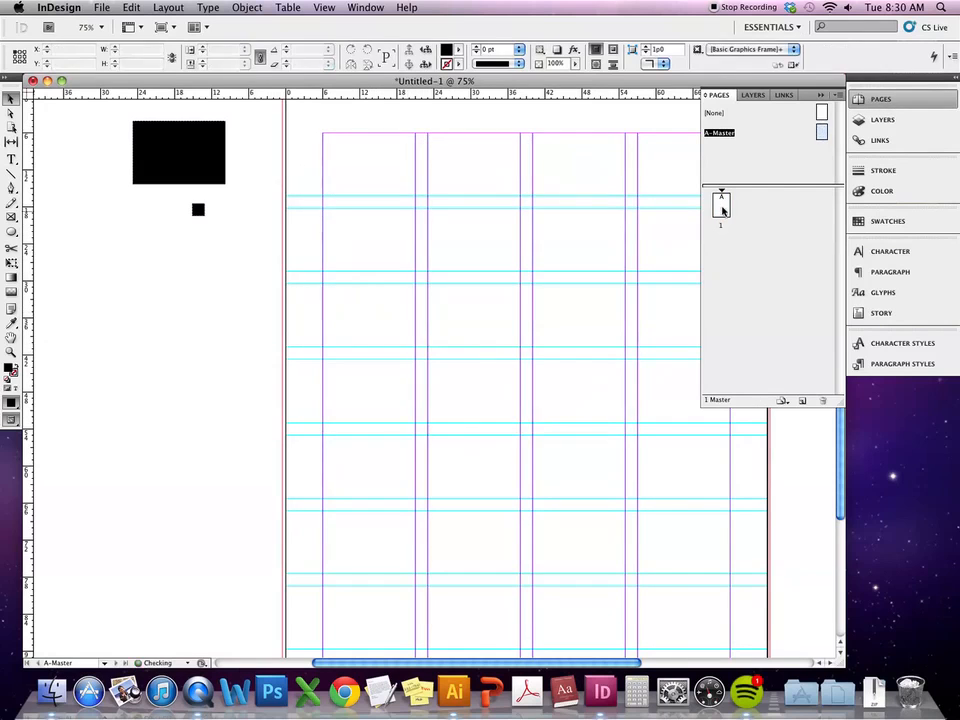
pyautogui.doubleClick(718, 226)
pyautogui.hscroll(5, 480, 360)
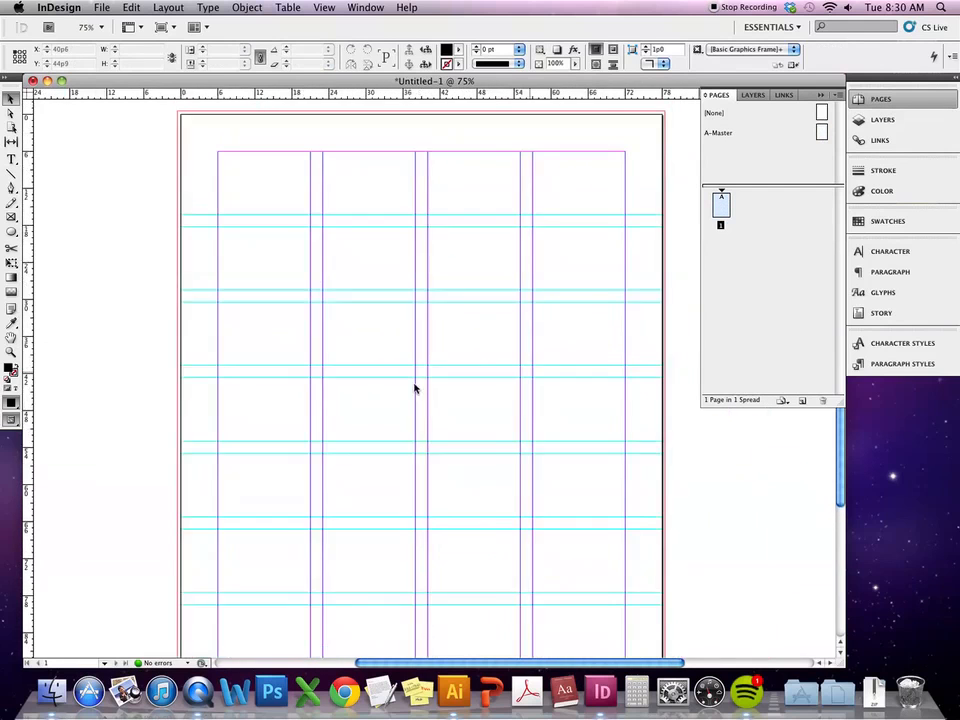
pyautogui.hscroll(1, 416, 388)
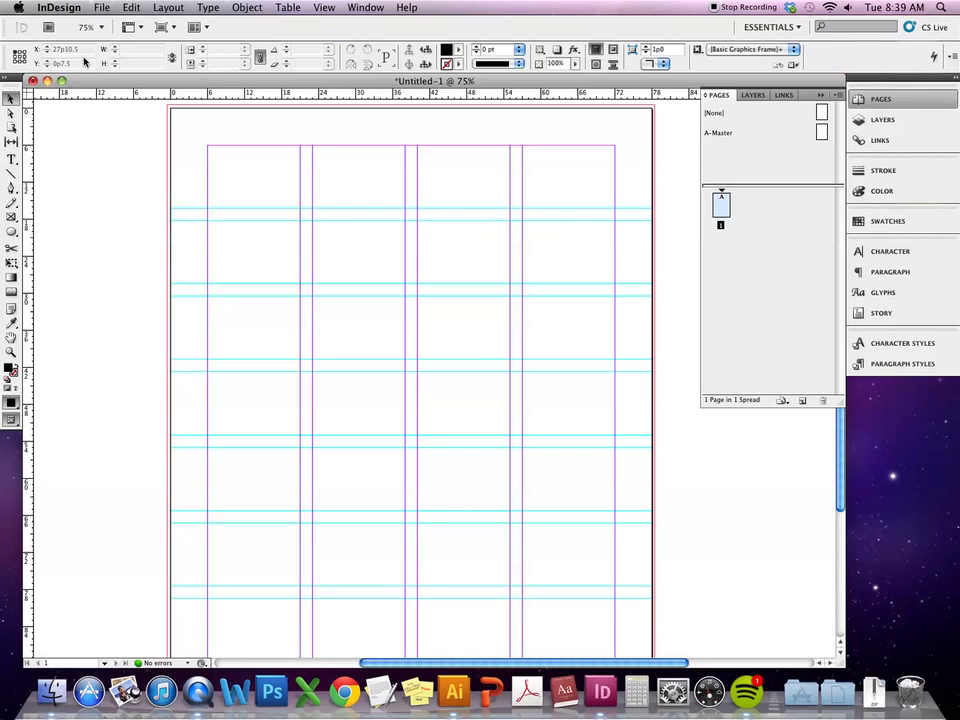
# Save the document to the Desktop as Poster_Grid.indd in InDesign CS5 document format
pyautogui.press('super+s')
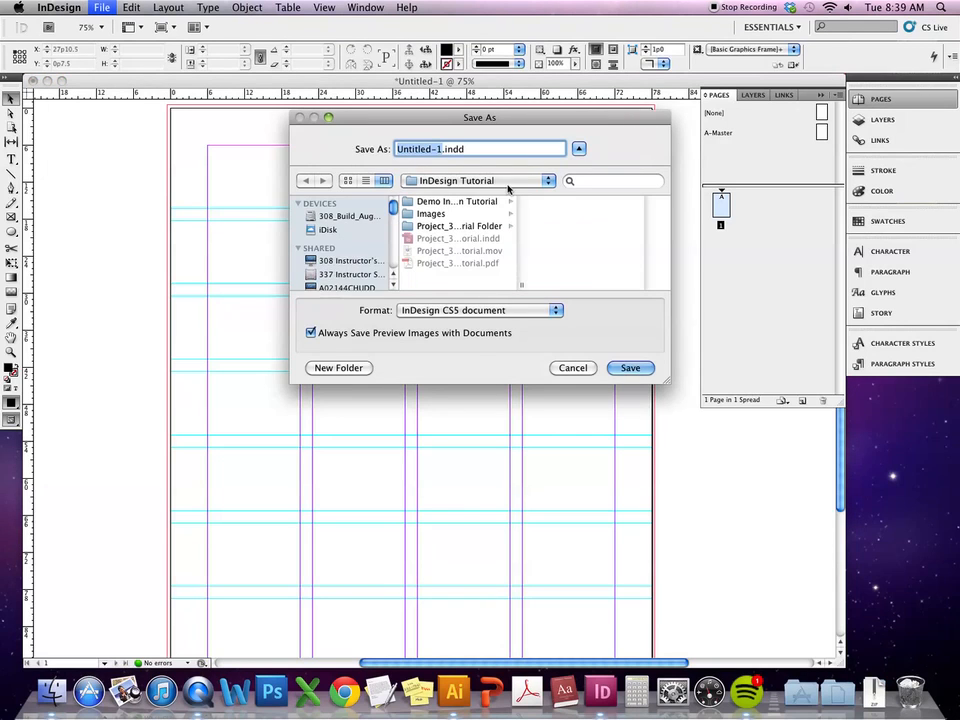
pyautogui.click(510, 183)
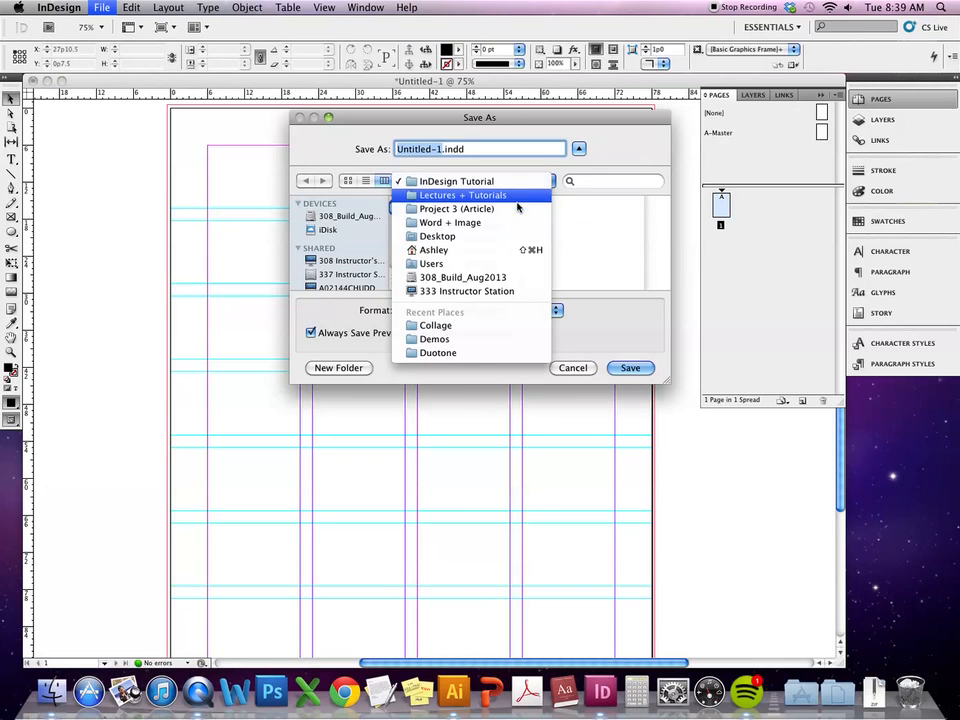
pyautogui.click(505, 236)
pyautogui.write('Poster_Grid')
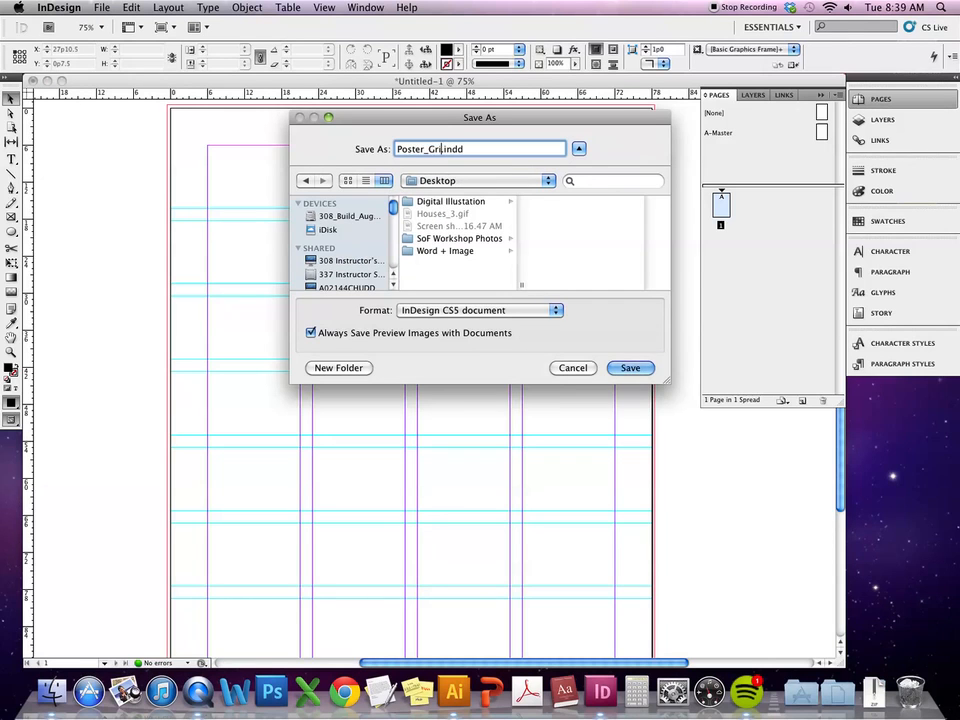
pyautogui.press('Return')
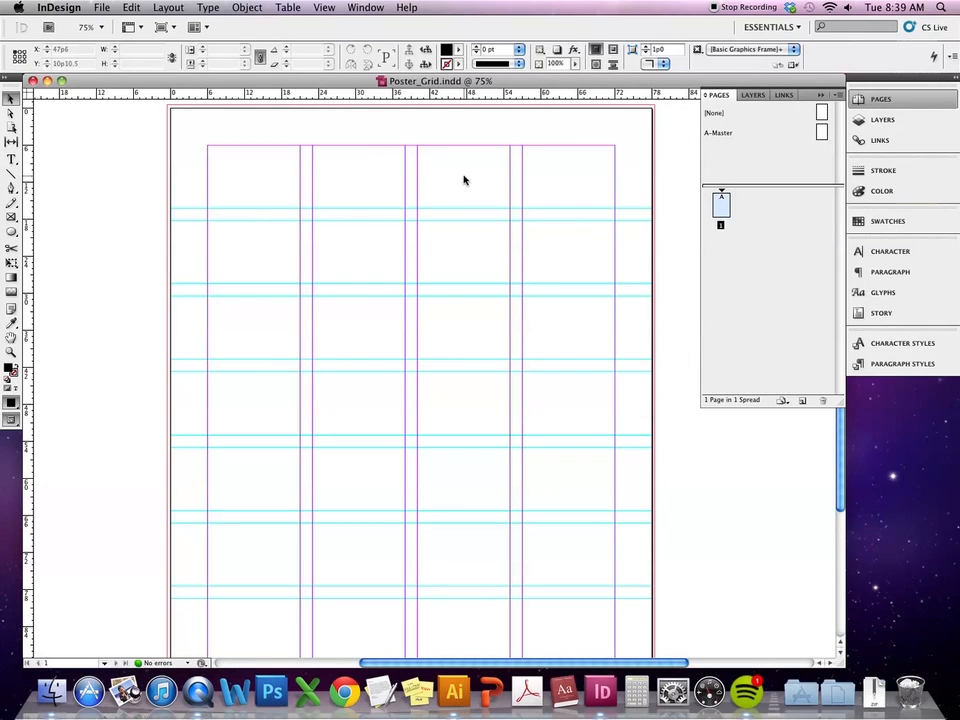
# Hide InDesign to reveal the desktop and the Finder windows
pyautogui.click(44, 6)
pyautogui.click(68, 106)
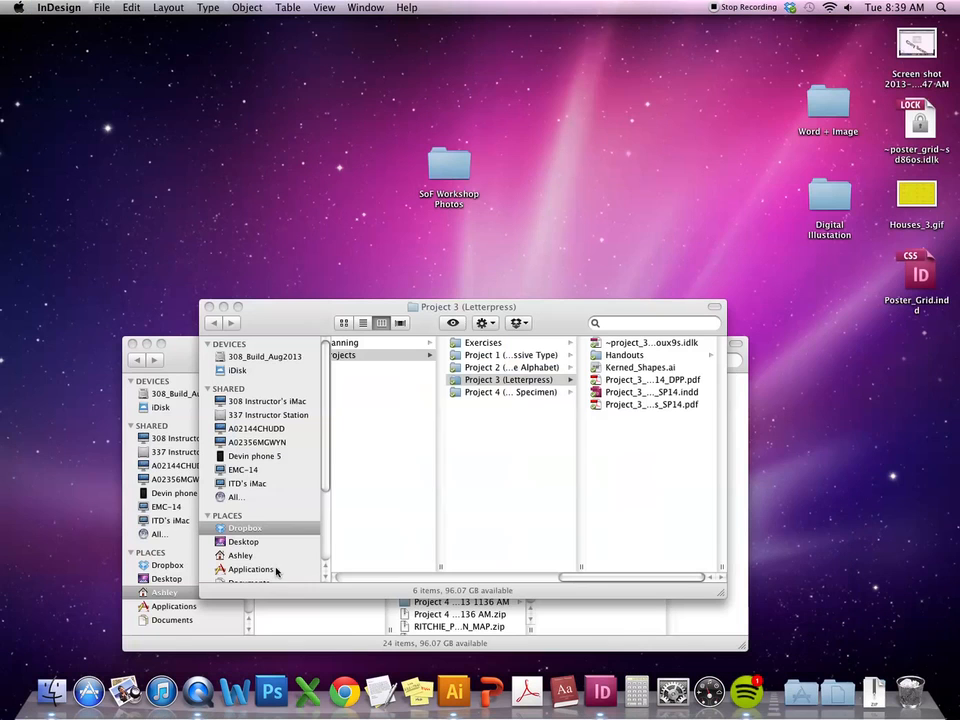
# Switch to Illustrator and start a new document with the Print profile, measured in picas
pyautogui.click(452, 694)
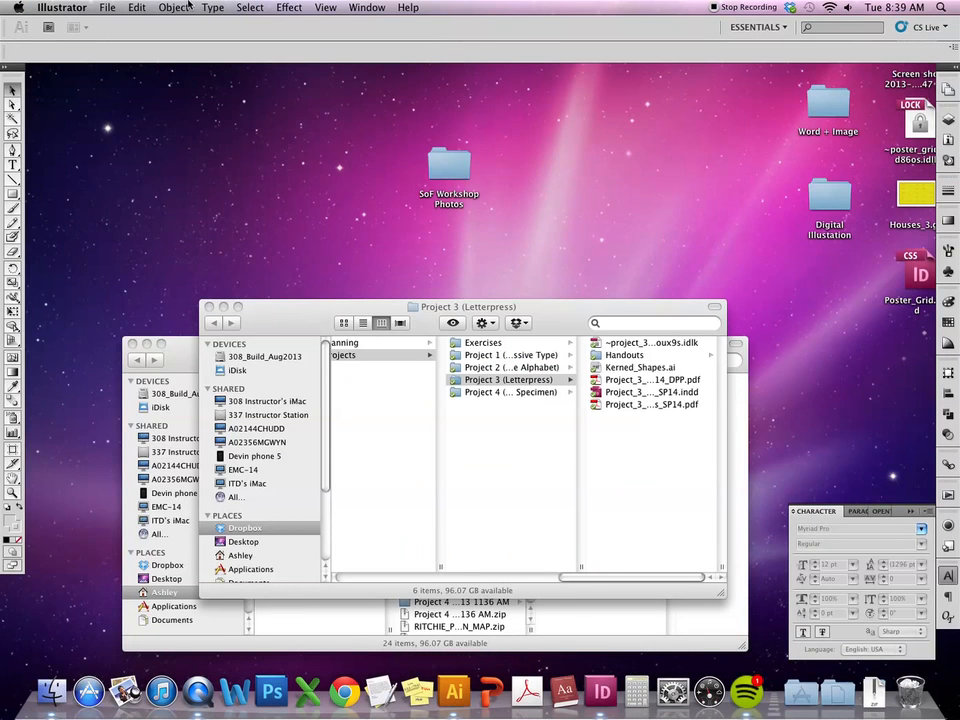
pyautogui.click(114, 10)
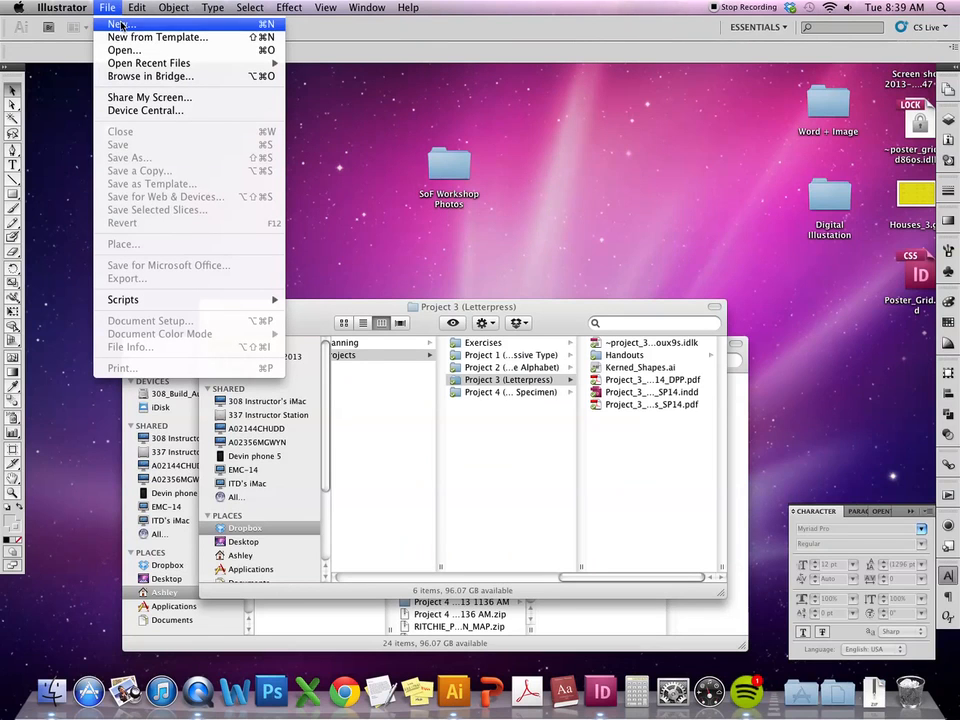
pyautogui.click(120, 25)
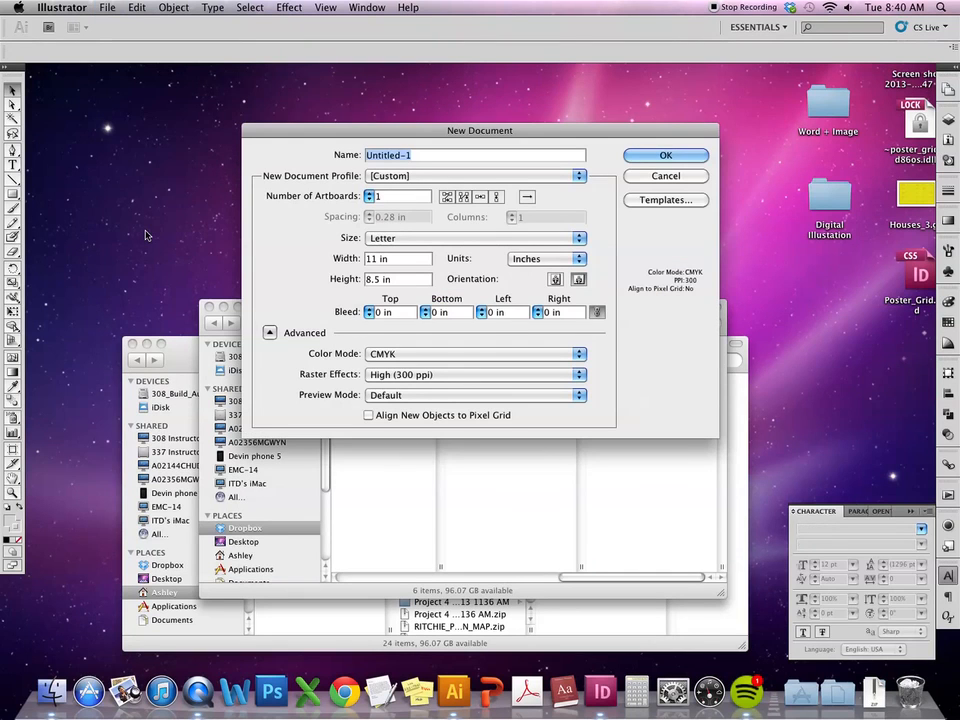
pyautogui.click(418, 177)
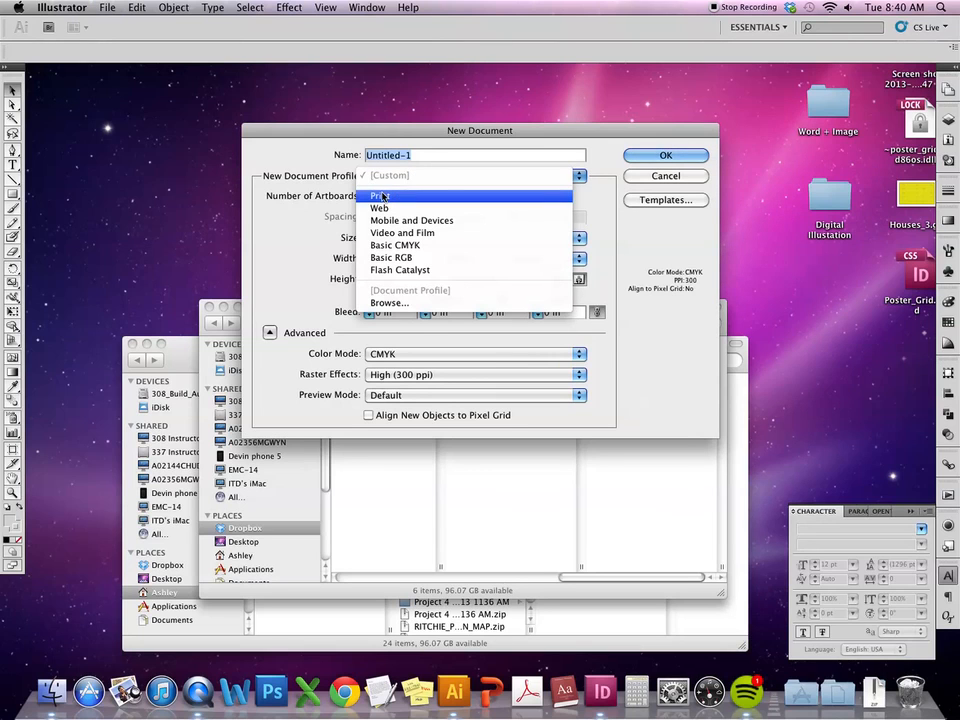
pyautogui.click(380, 196)
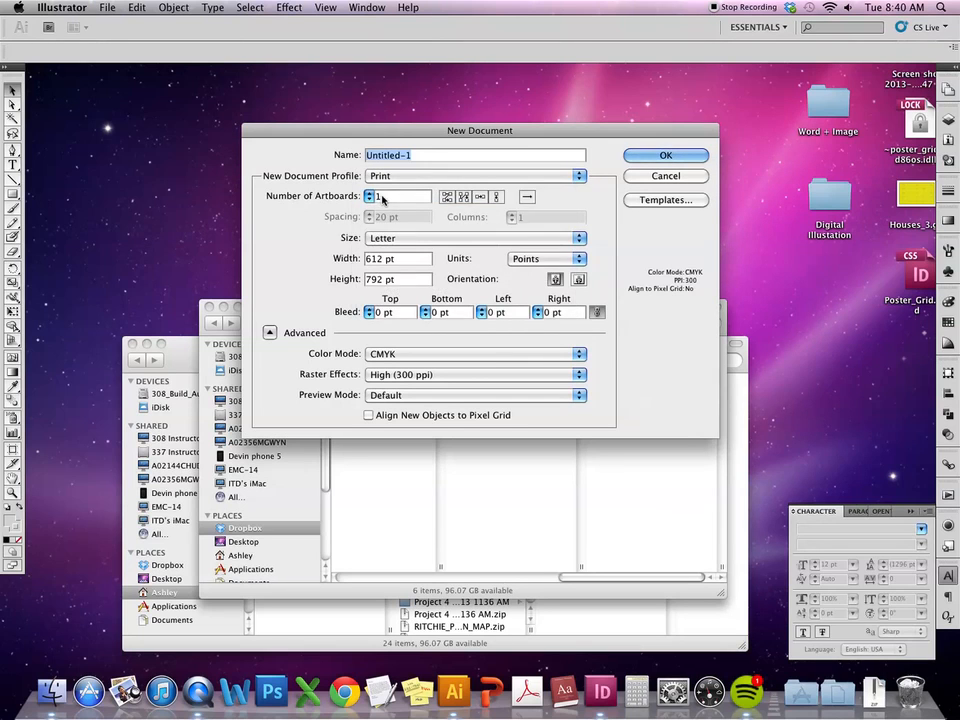
pyautogui.click(520, 259)
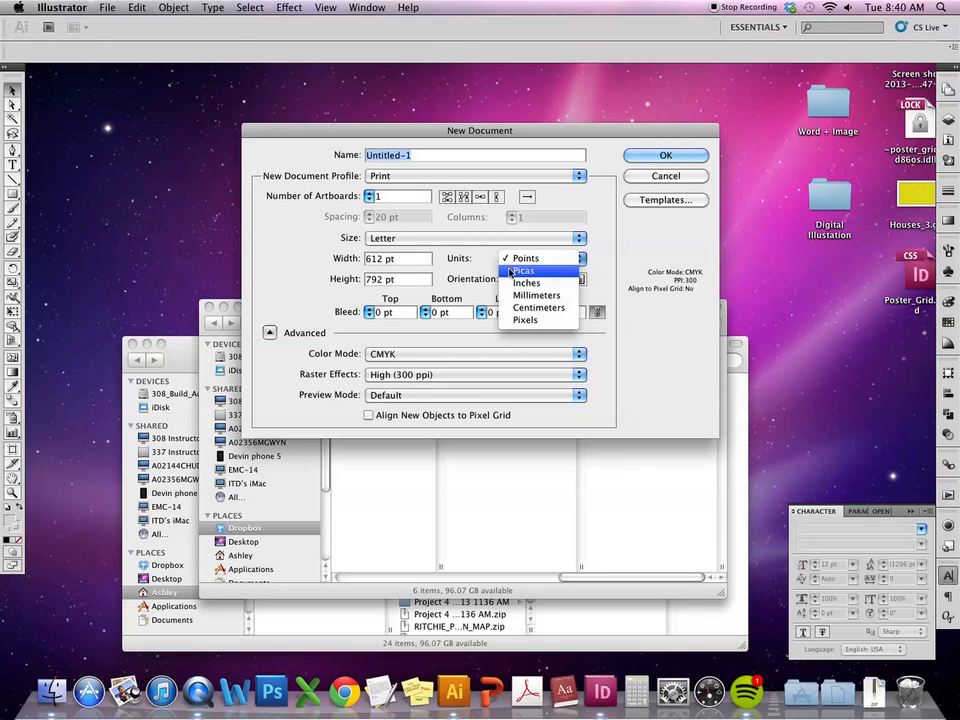
pyautogui.click(512, 270)
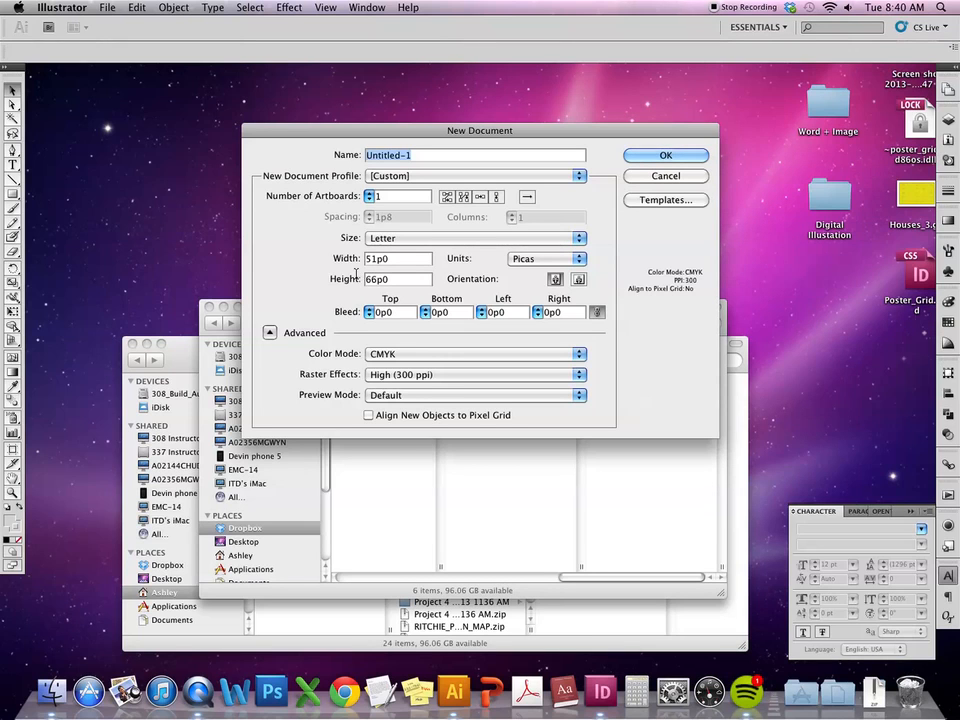
# Set the new document's width to 13 inches and its height to 18 inches
pyautogui.press('Tab')
pyautogui.press('Tab')
pyautogui.write('13')
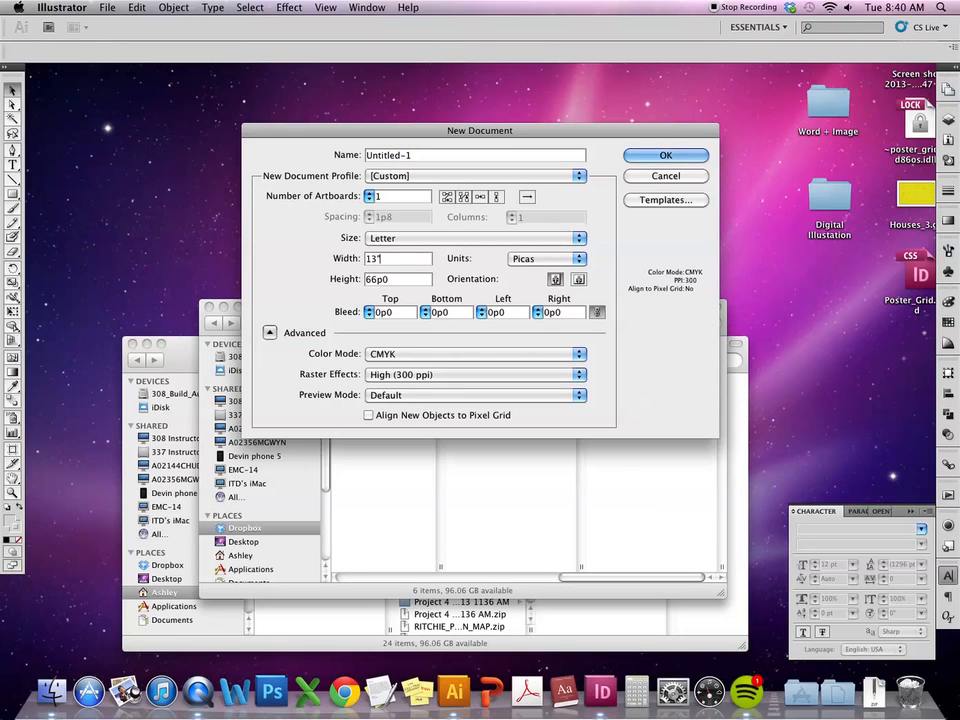
pyautogui.write('in')
pyautogui.press('Tab')
pyautogui.write('18')
pyautogui.write('i')
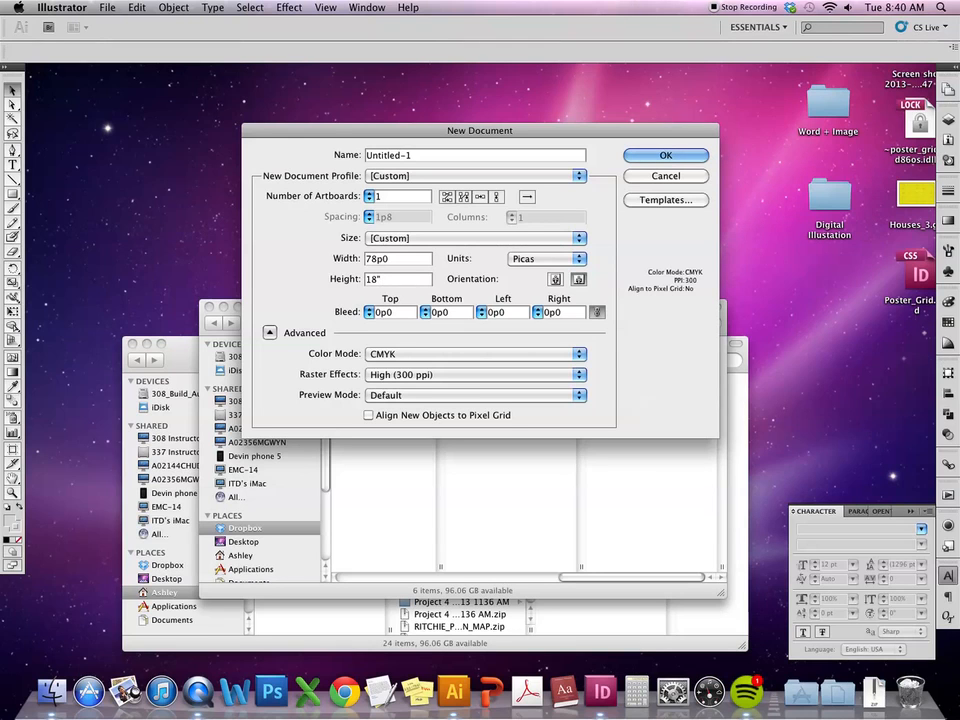
pyautogui.press('Tab')
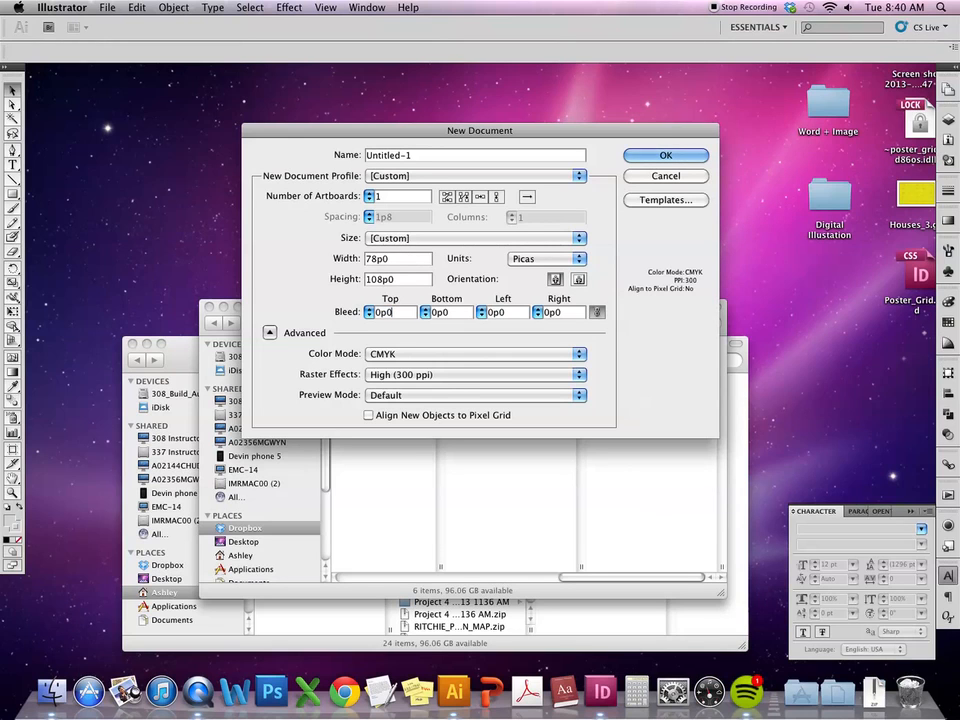
# Set the bleed to 0p6 on all four sides and create the document
pyautogui.press('BackSpace')
pyautogui.write('3')
pyautogui.press('BackSpace')
pyautogui.write('6')
pyautogui.press('Tab')
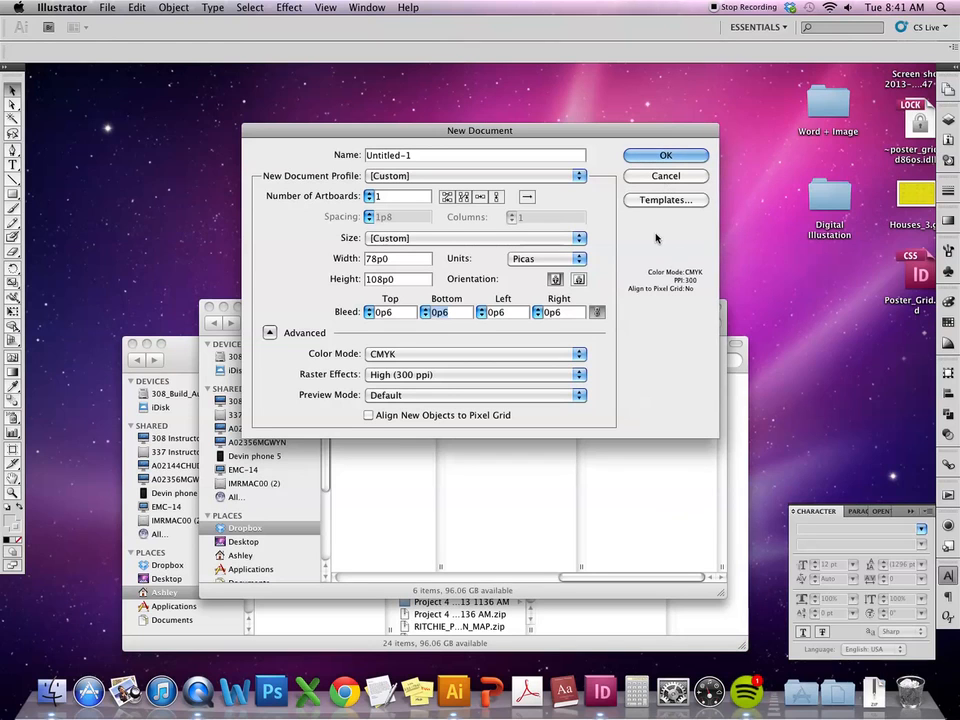
pyautogui.click(688, 158)
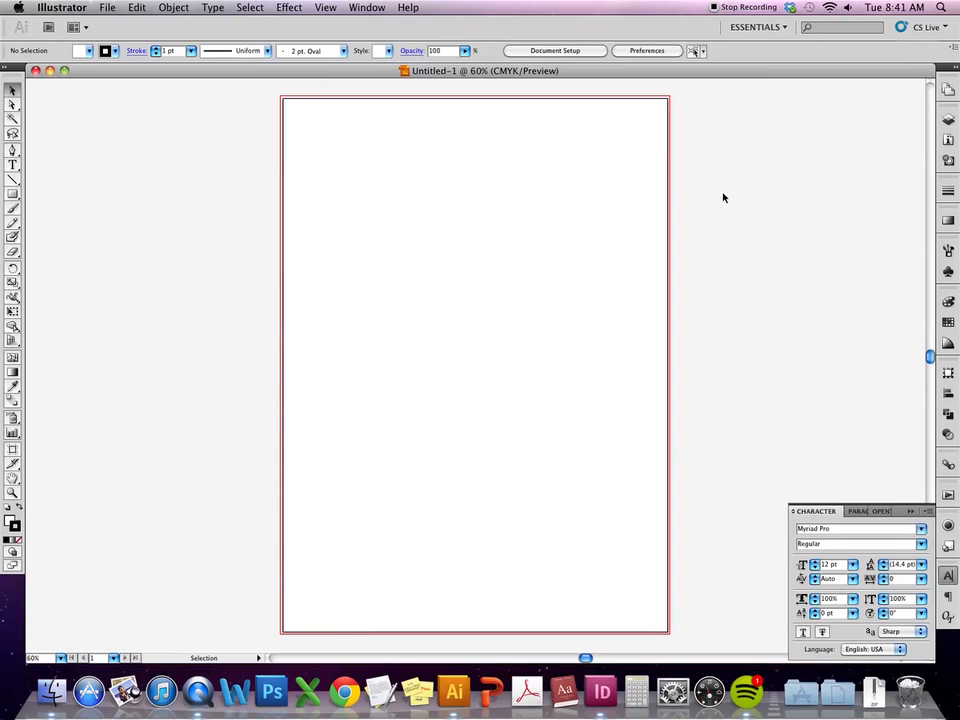
# Duplicate the artboard twice with the Artboard tool, placing the copies to its right in a row of three
pyautogui.click(107, 7)
pyautogui.click(92, 321)
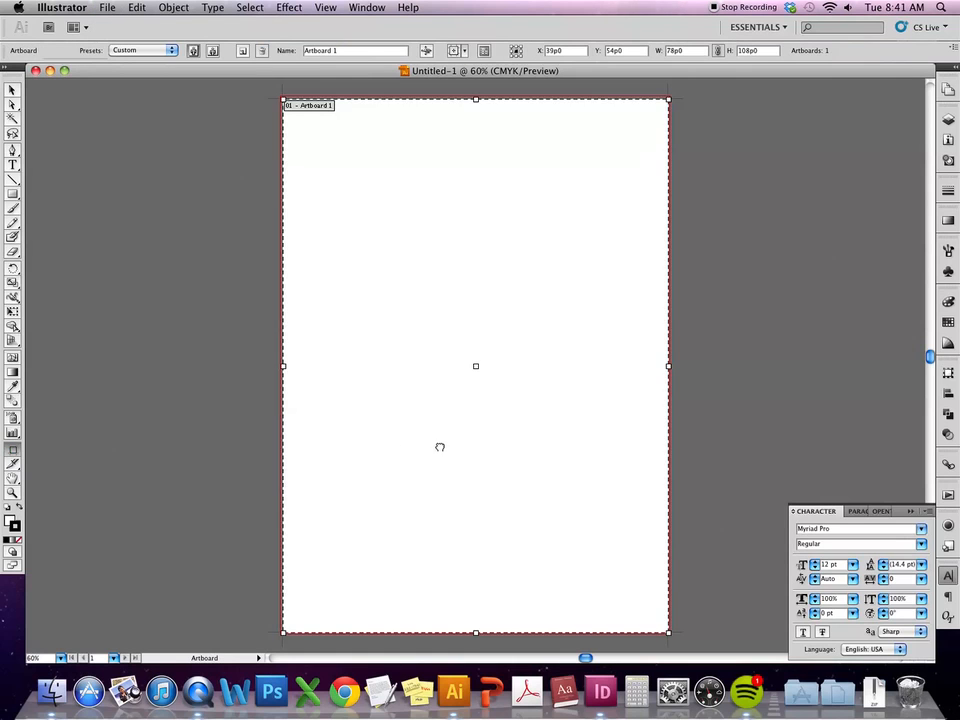
pyautogui.moveTo(439, 446); pyautogui.dragTo(289, 439)
pyautogui.click(12, 91)
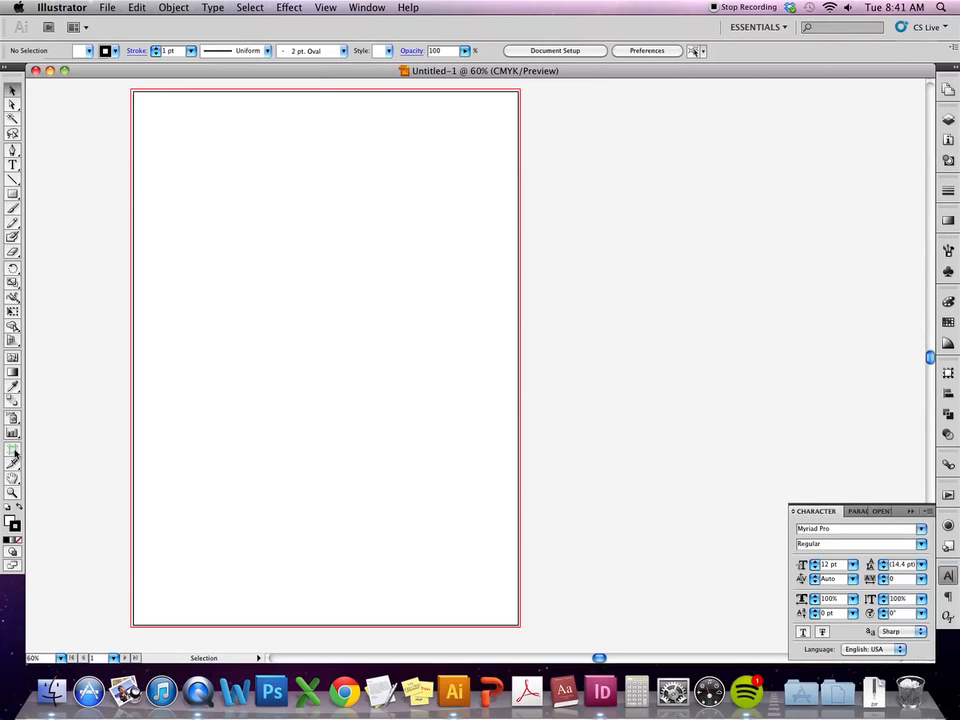
pyautogui.click(13, 450)
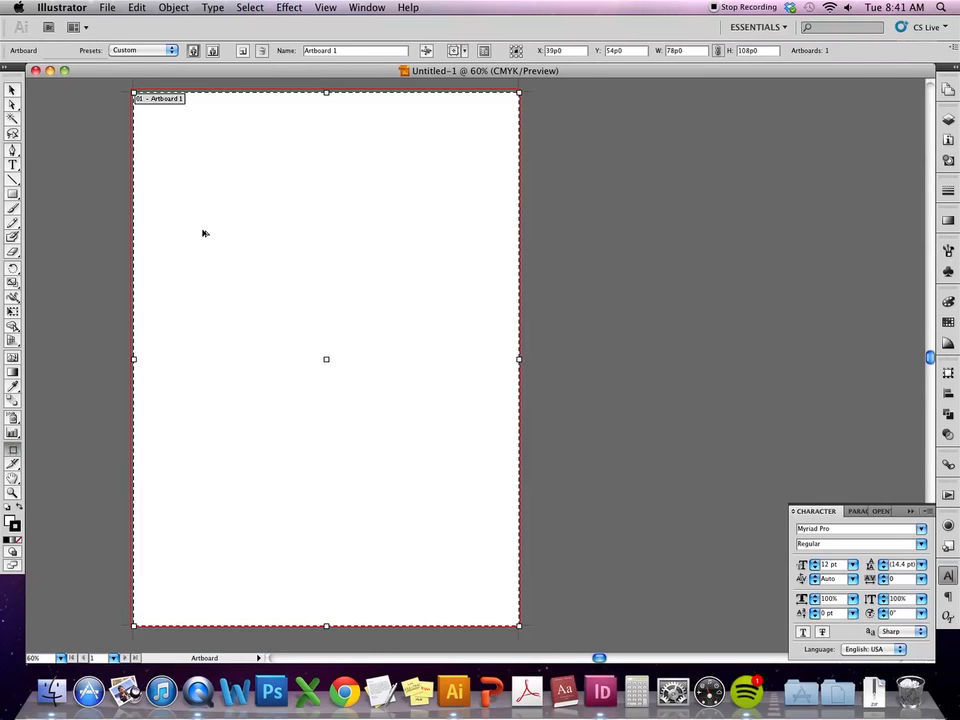
pyautogui.moveTo(201, 229); pyautogui.dragTo(637, 250)
pyautogui.moveTo(729, 326); pyautogui.dragTo(428, 352)
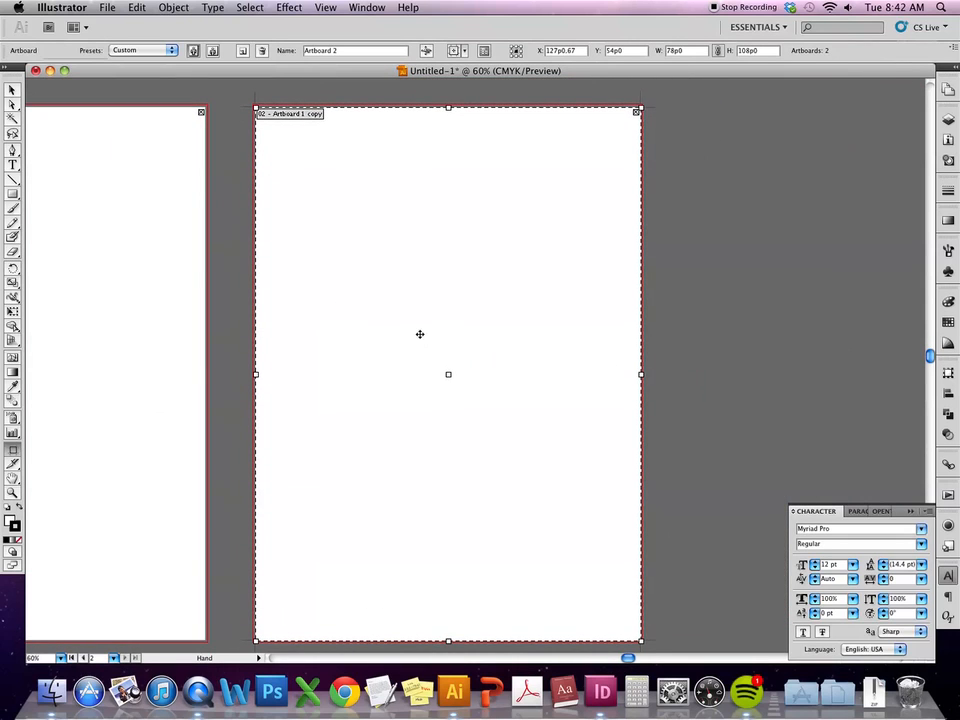
pyautogui.moveTo(377, 306); pyautogui.dragTo(743, 322)
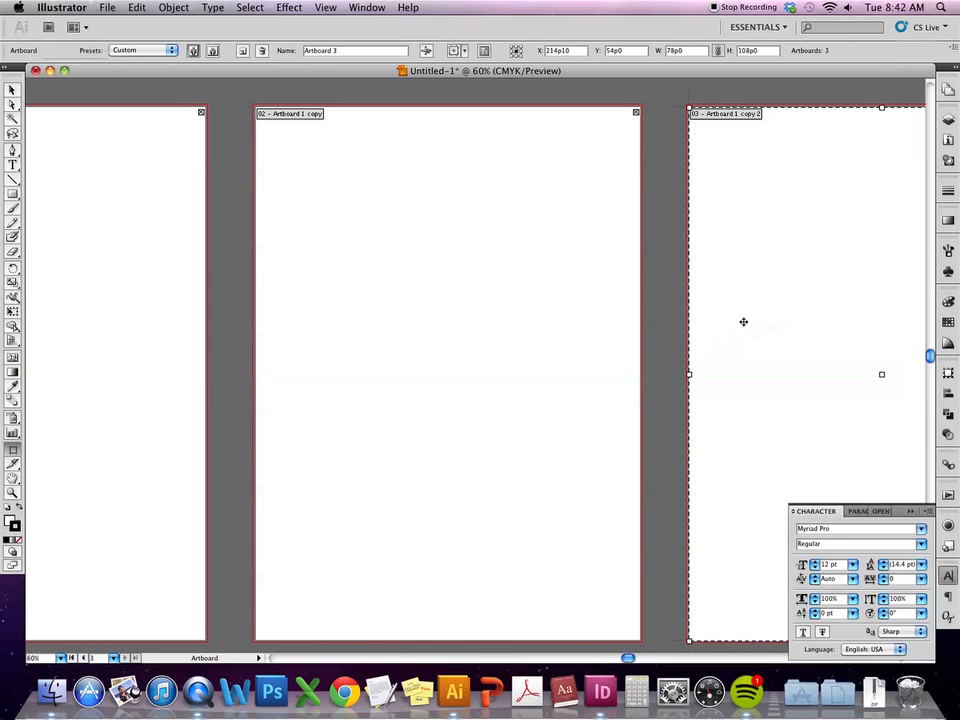
pyautogui.click(13, 90)
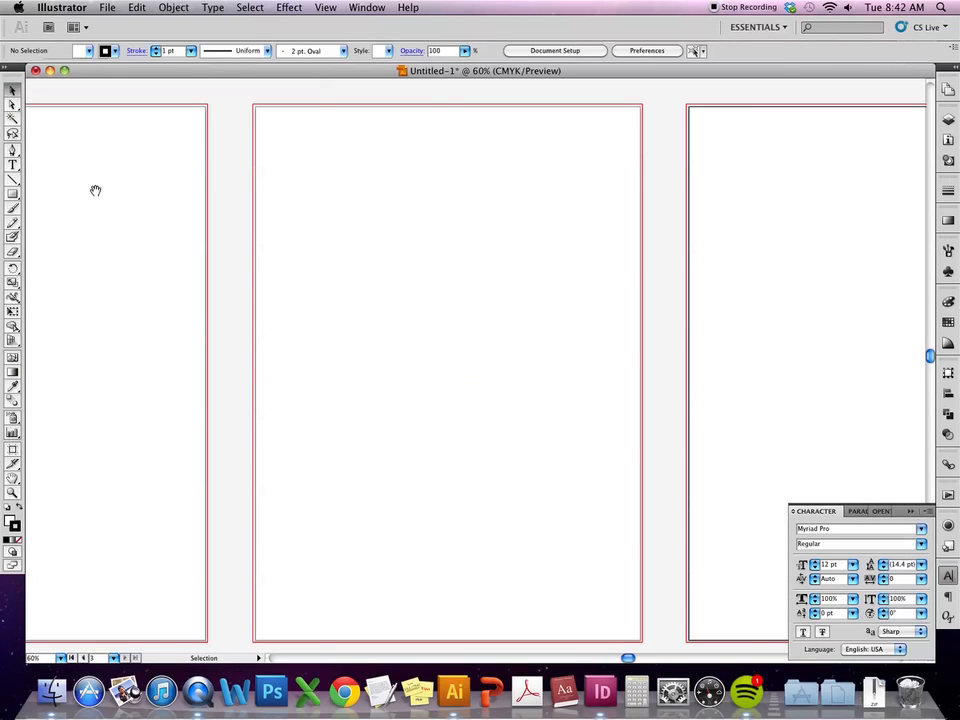
# Show the rulers and place guides 6 picas in from the first artboard's left and top edges
pyautogui.moveTo(114, 326); pyautogui.dragTo(445, 315)
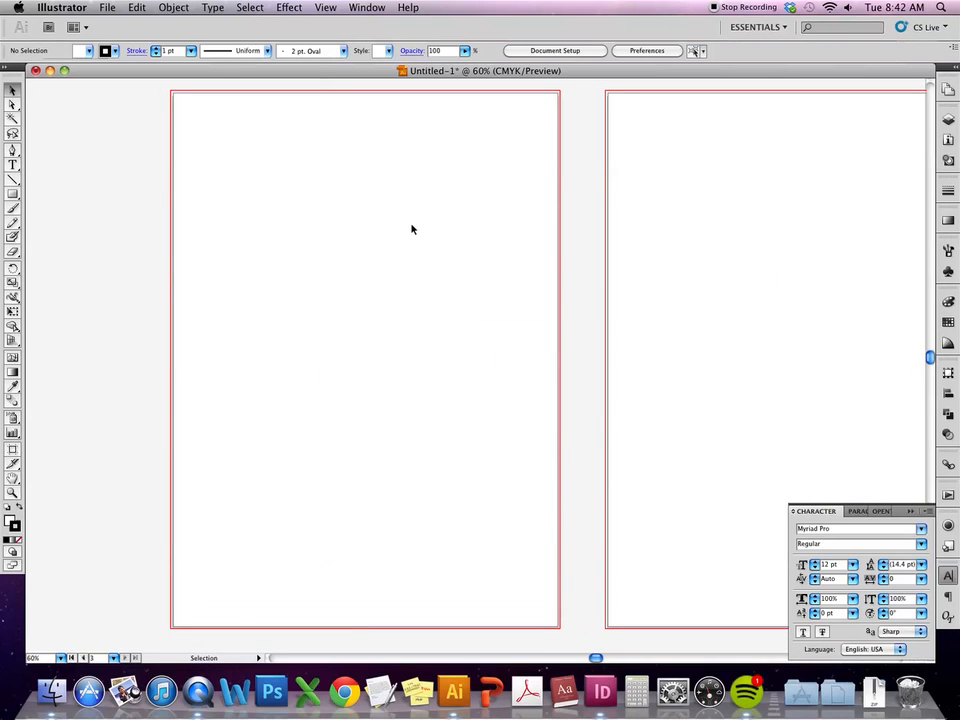
pyautogui.press('super+r')
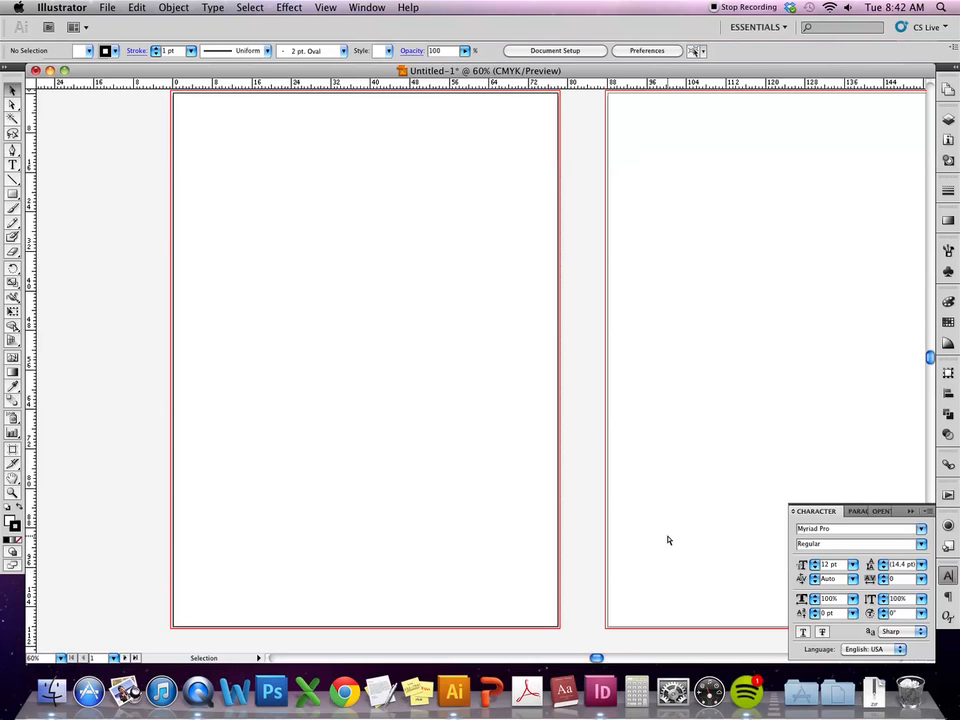
pyautogui.press('super+equal')
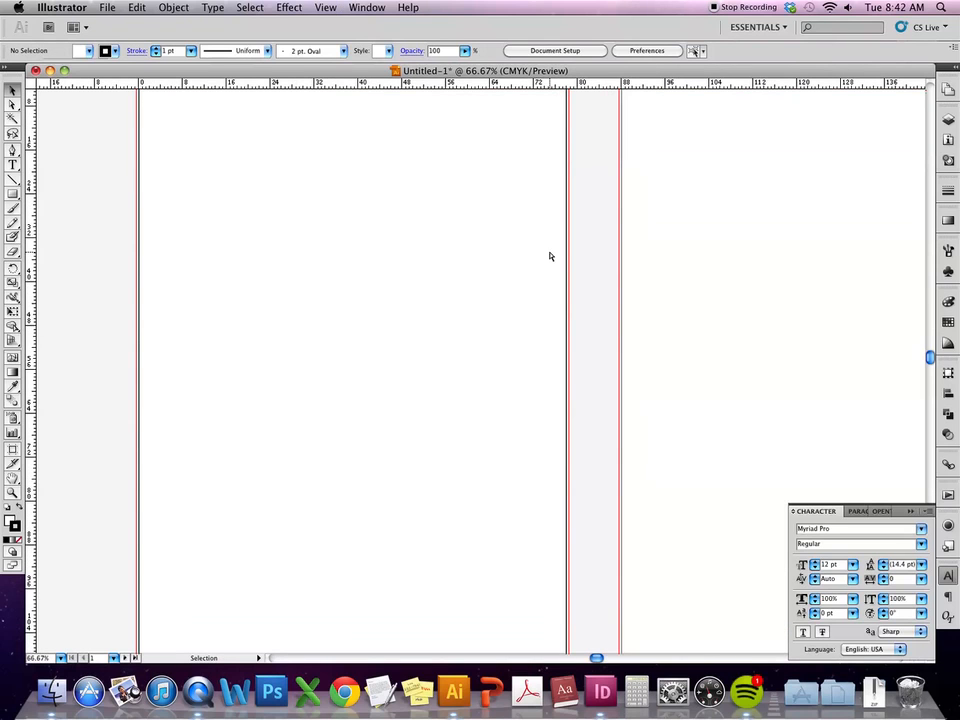
pyautogui.press('super+equal')
pyautogui.moveTo(579, 210); pyautogui.dragTo(707, 381)
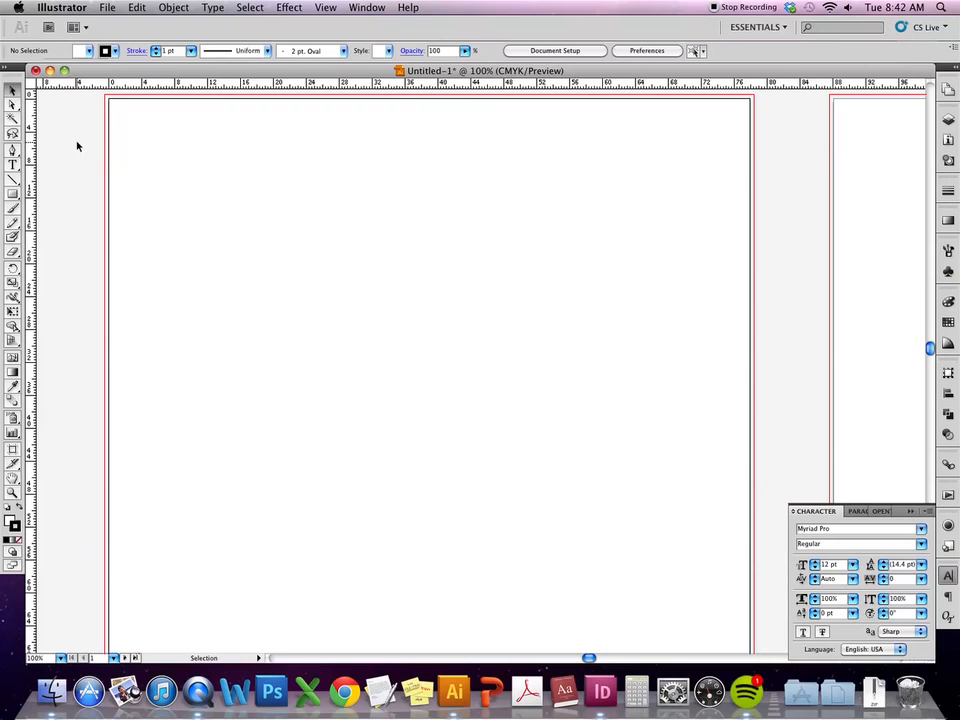
pyautogui.moveTo(34, 255); pyautogui.dragTo(158, 204)
pyautogui.moveTo(156, 87); pyautogui.dragTo(146, 150)
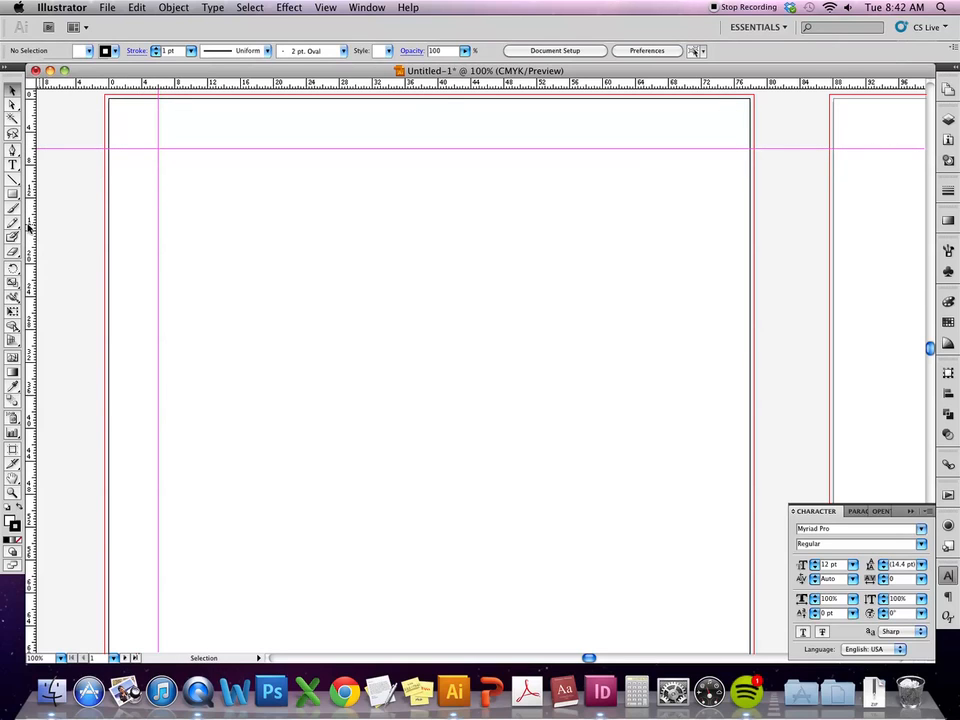
# Place margin guides 6 picas in from the first artboard's right and bottom edges, at 72 and 102 picas
pyautogui.moveTo(30, 248); pyautogui.dragTo(442, 254)
pyautogui.moveTo(743, 253); pyautogui.dragTo(701, 251)
pyautogui.press('space')
pyautogui.moveTo(561, 519); pyautogui.dragTo(602, 210)
pyautogui.moveTo(511, 481); pyautogui.dragTo(482, 274)
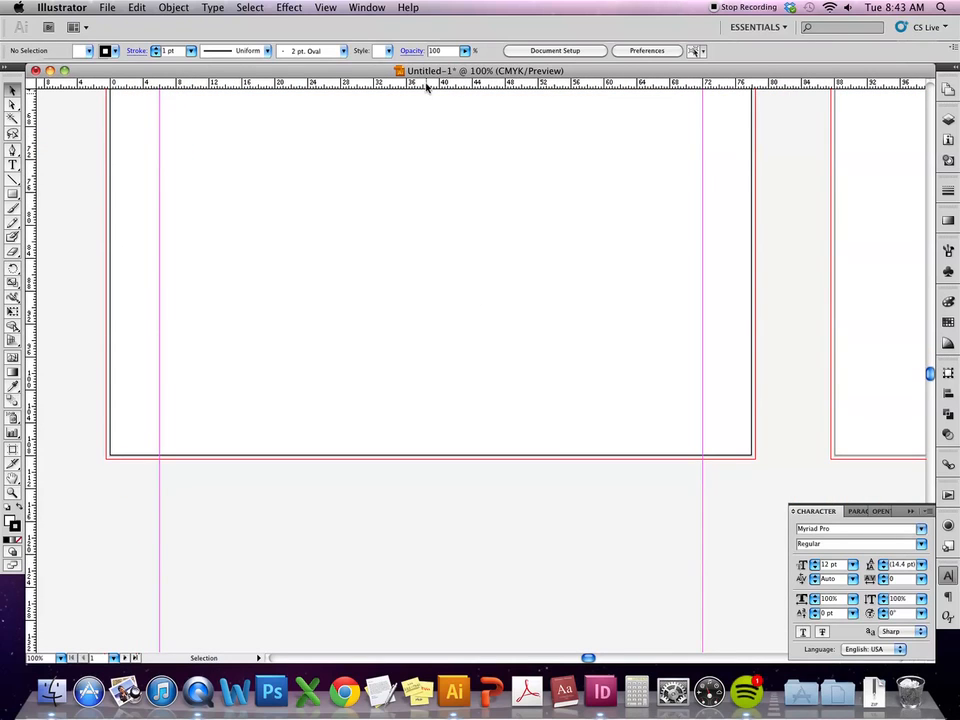
pyautogui.moveTo(398, 82); pyautogui.dragTo(390, 409)
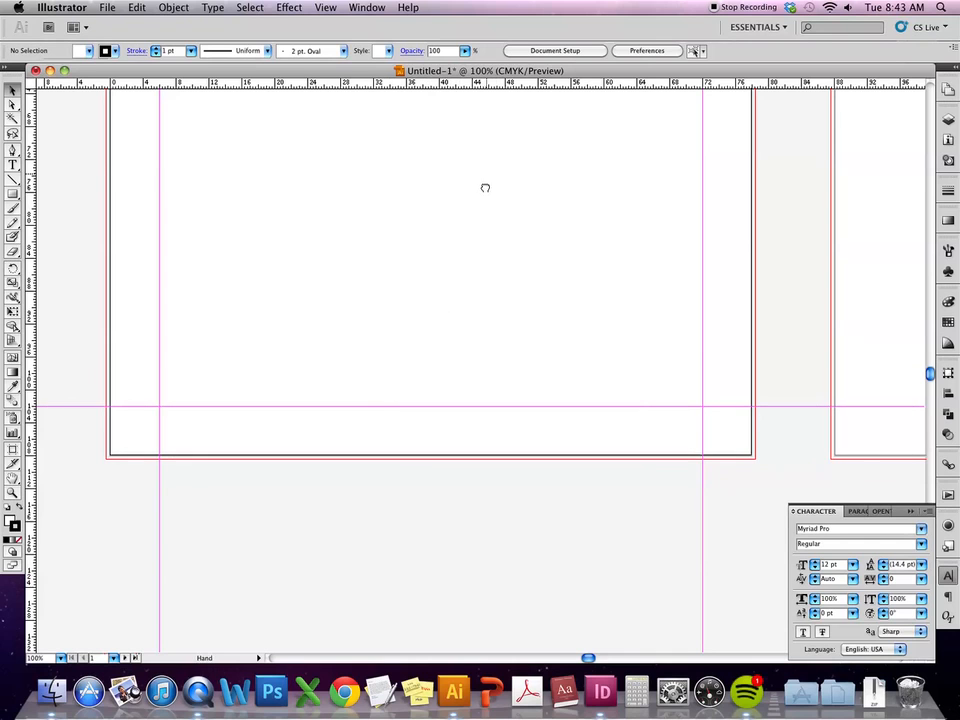
# Draw a black rectangle without stroke, about 66p0 by 12p3, across the first artboard between the side margins, starting at the top margin guide
pyautogui.moveTo(495, 161); pyautogui.dragTo(482, 469)
pyautogui.moveTo(516, 387); pyautogui.dragTo(504, 525)
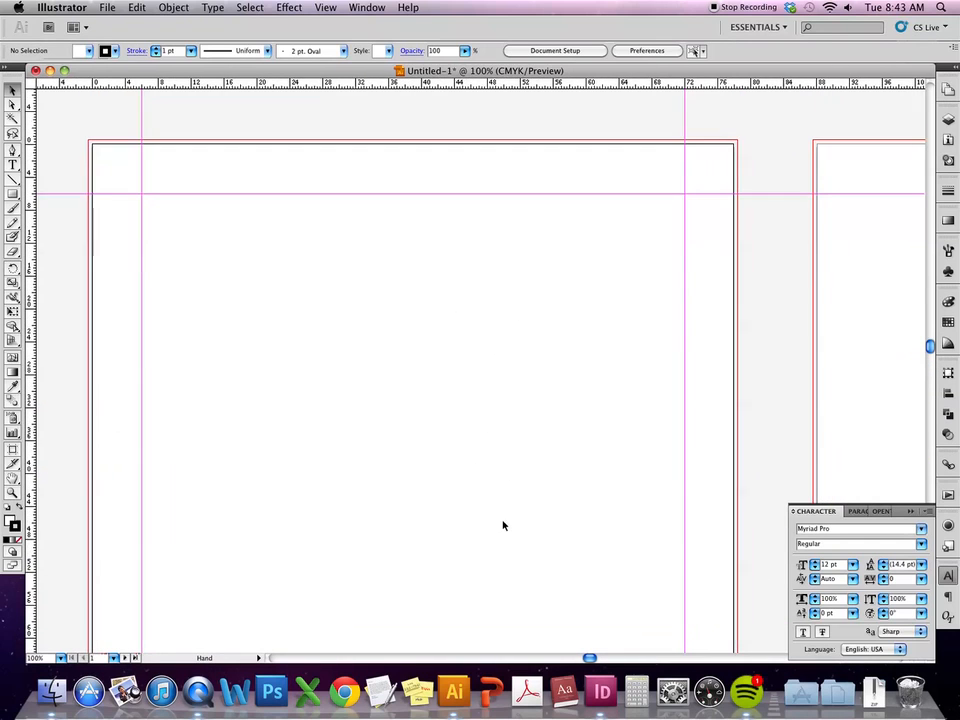
pyautogui.press('m')
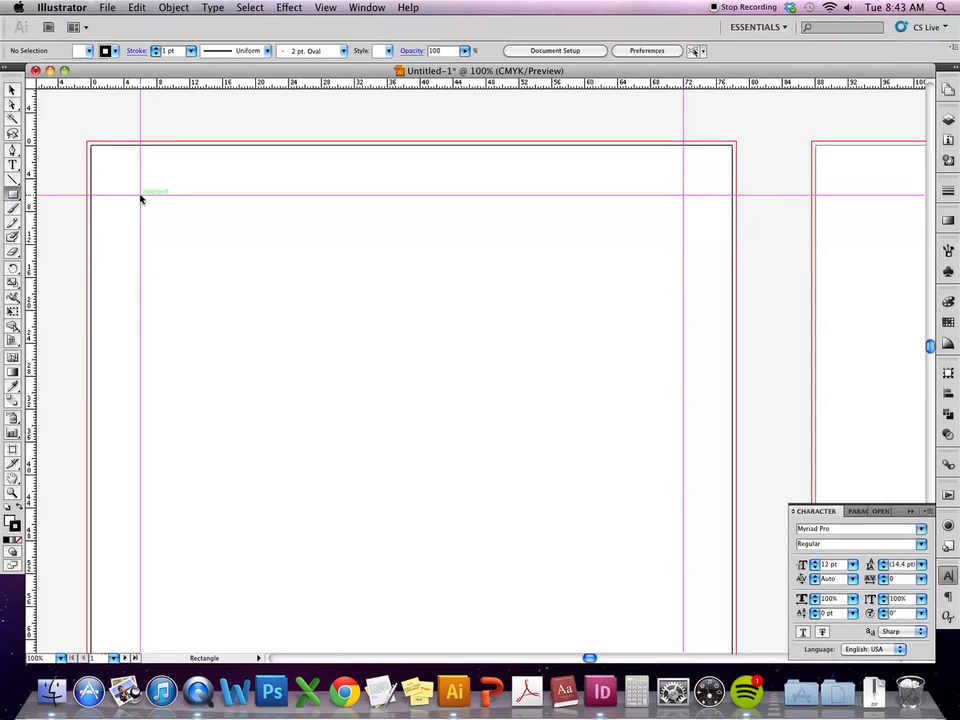
pyautogui.press('v')
pyautogui.click(18, 508)
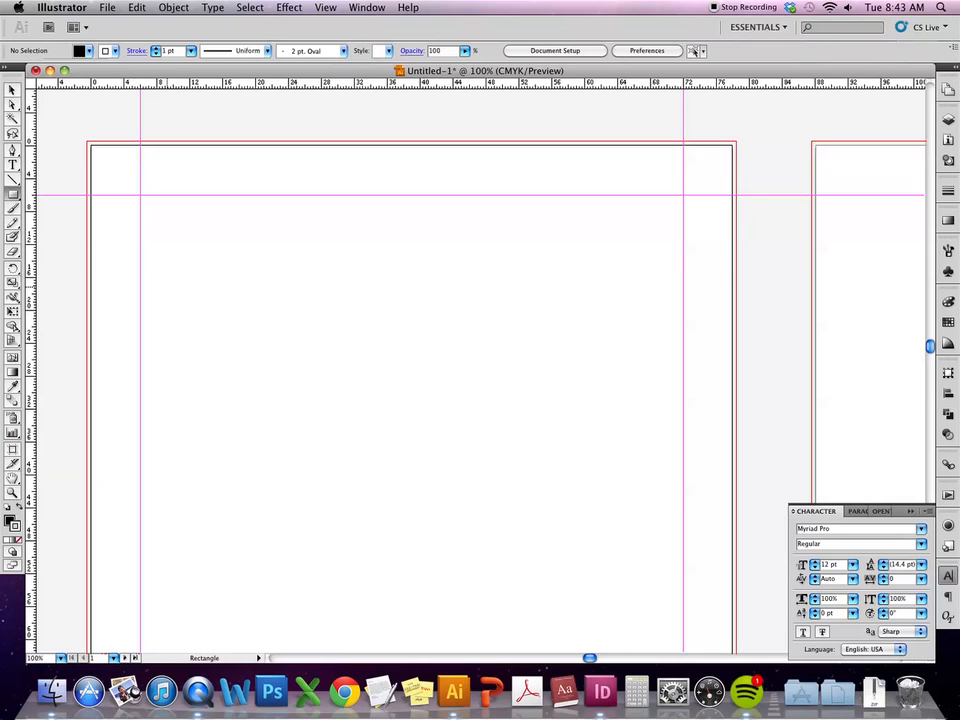
pyautogui.click(17, 540)
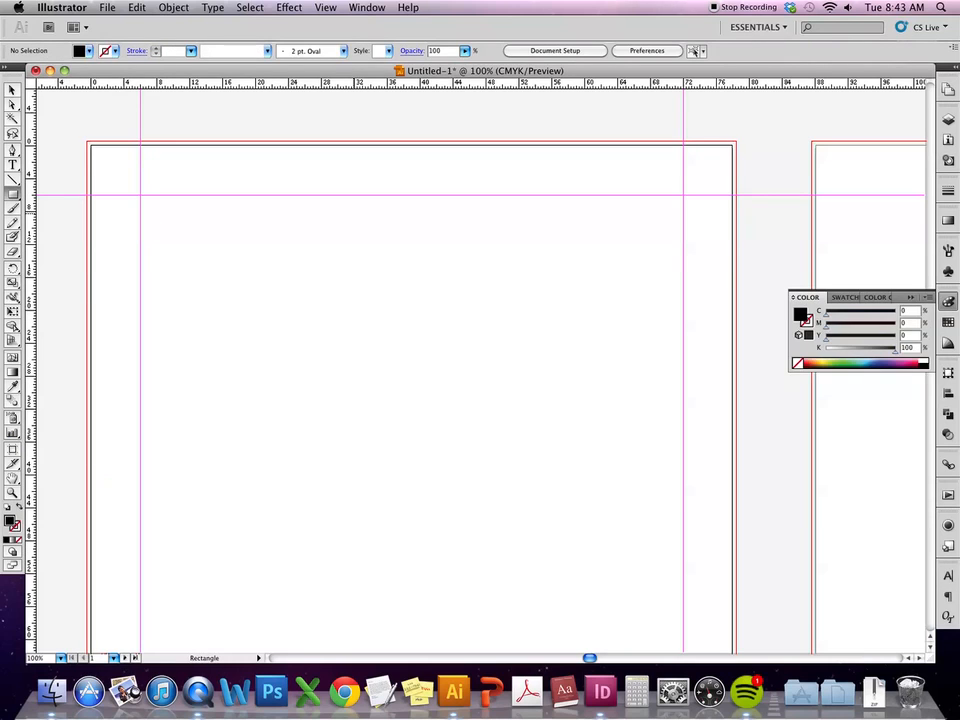
pyautogui.moveTo(141, 196); pyautogui.dragTo(683, 295)
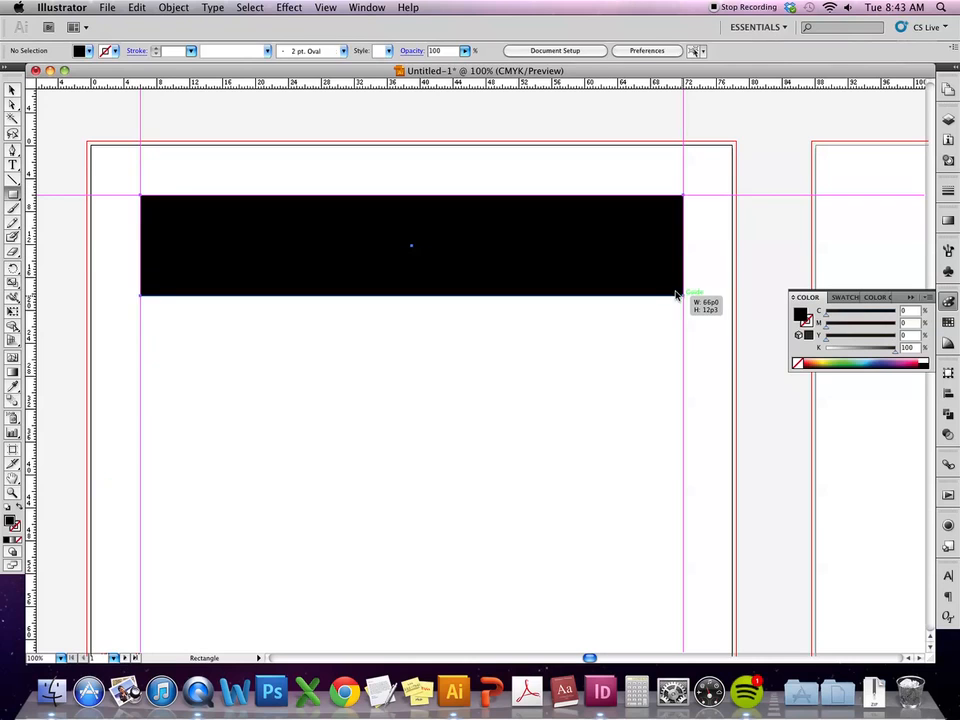
pyautogui.press('v')
# Check whether the smart guide, grid and point-snapping options are switched on for placing guides against the rectangle
pyautogui.click(289, 8)
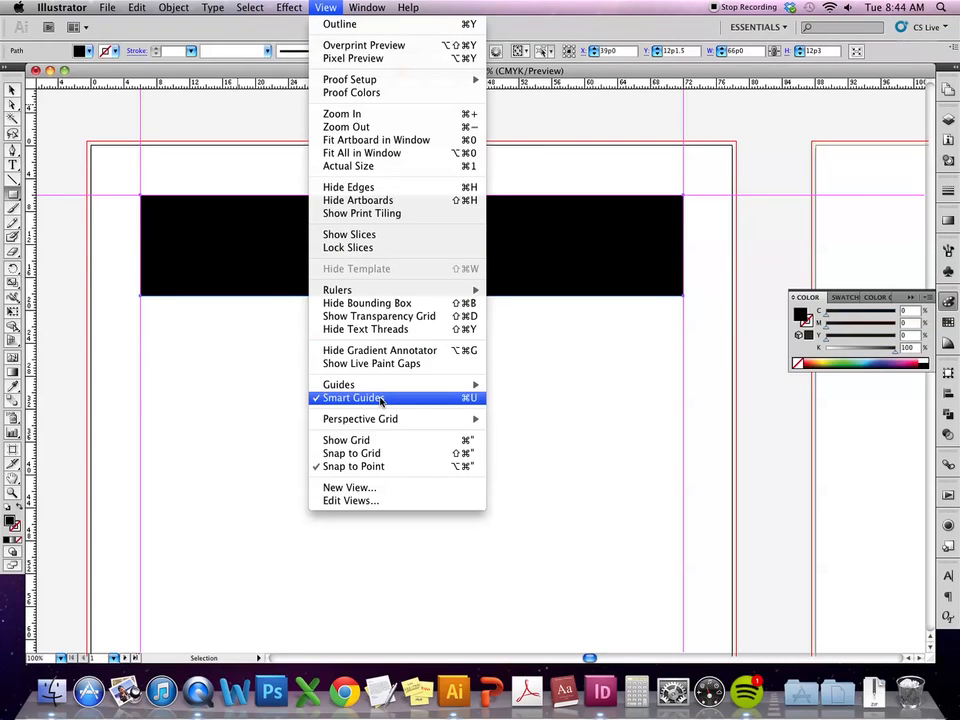
pyautogui.moveTo(407, 389)
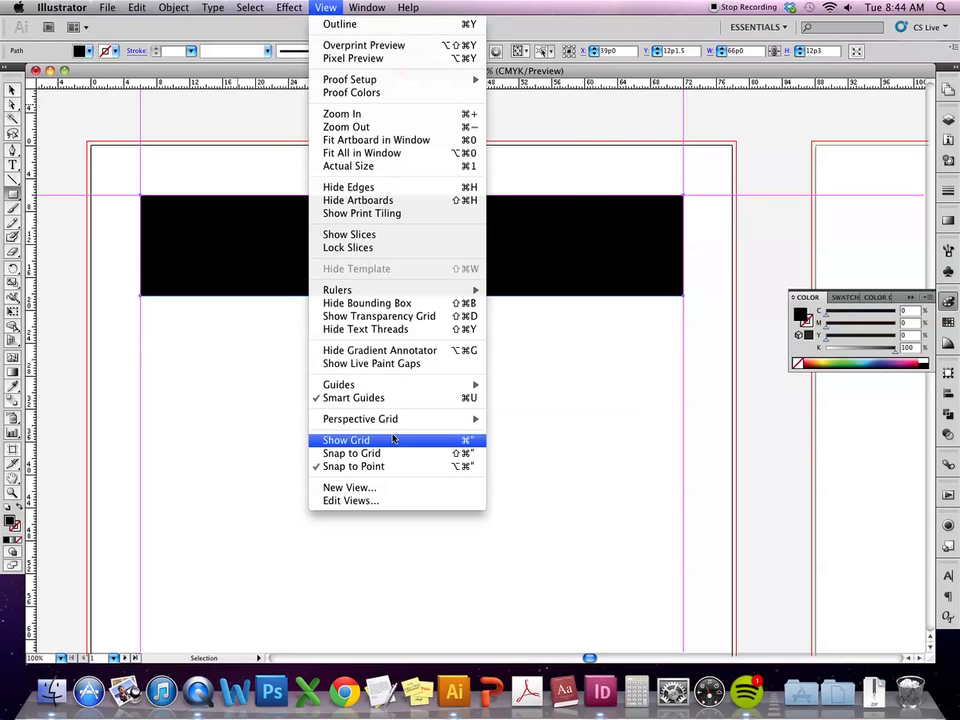
pyautogui.click(329, 7)
pyautogui.click(12, 90)
pyautogui.moveTo(31, 123); pyautogui.dragTo(408, 72)
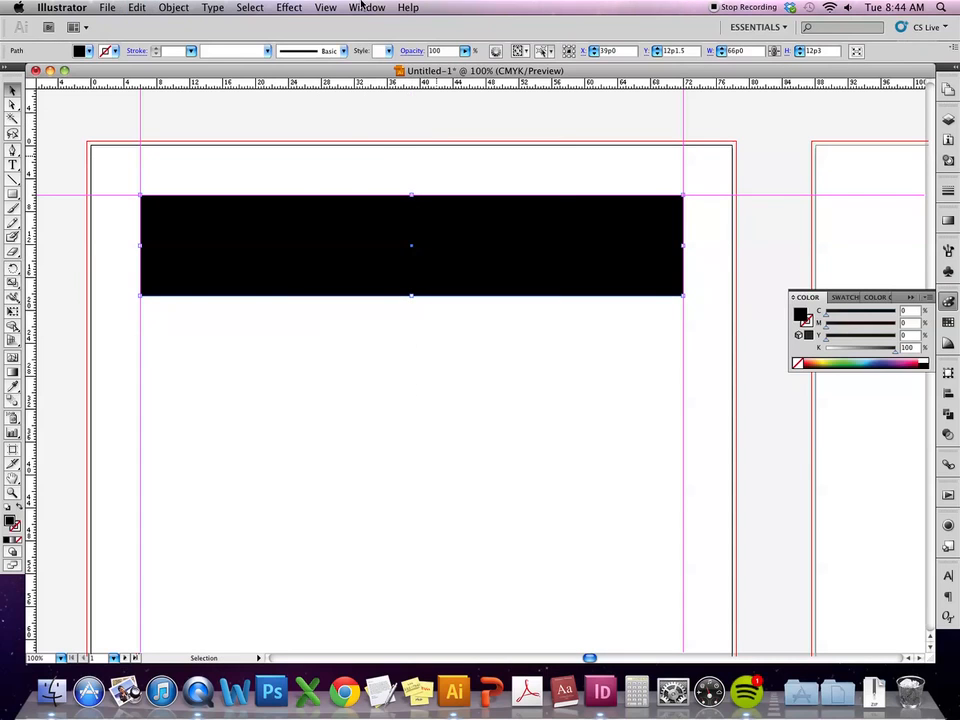
pyautogui.click(328, 7)
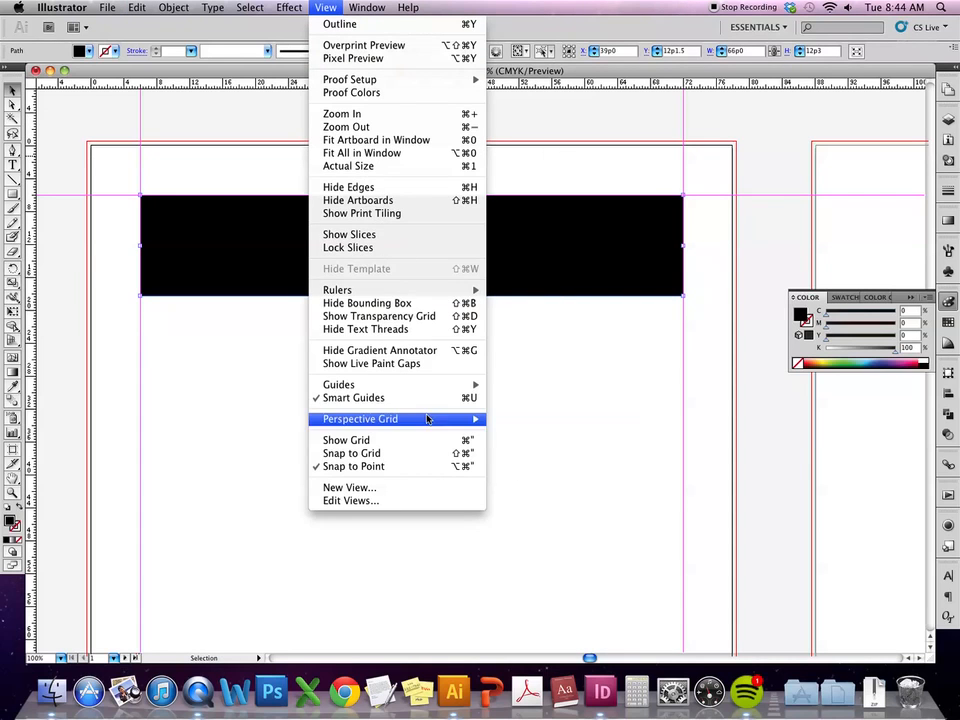
pyautogui.moveTo(435, 388)
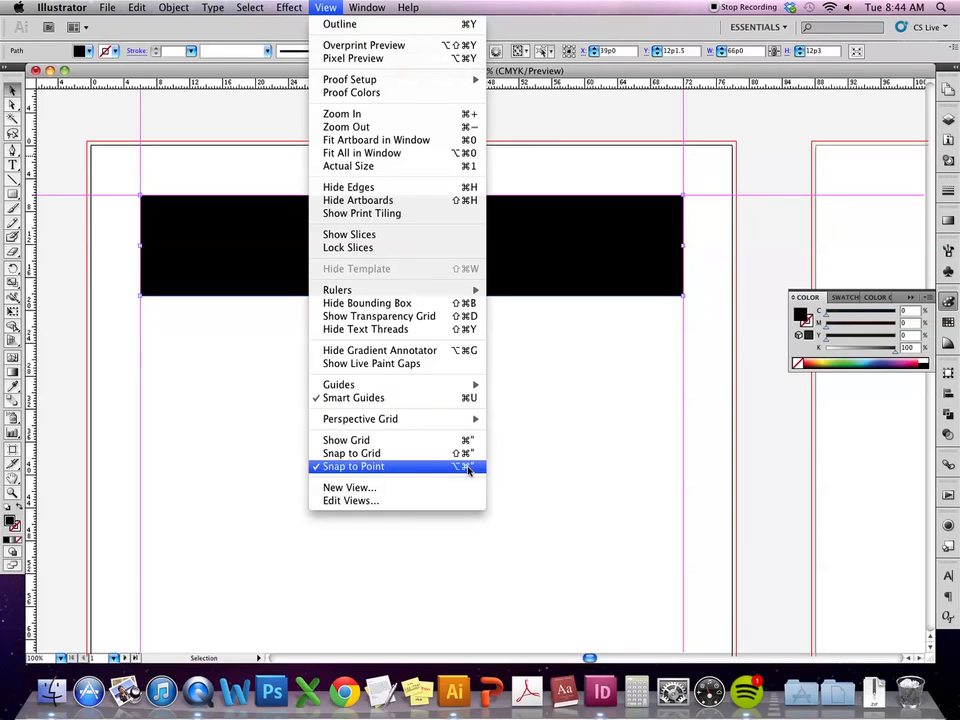
pyautogui.click(322, 8)
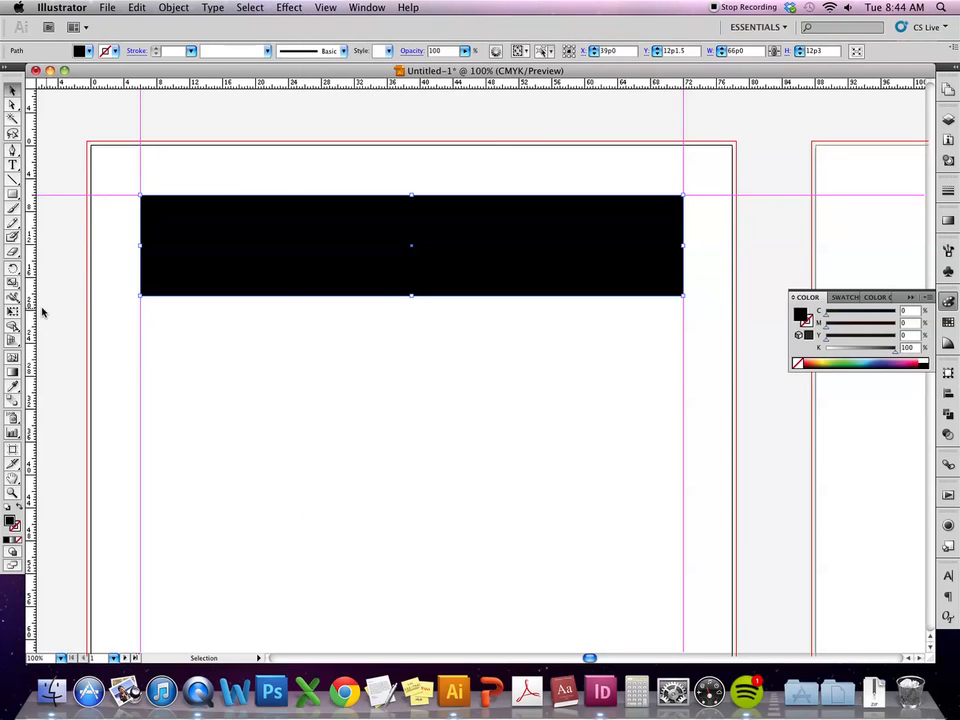
# Place a vertical guide through the horizontal centre of the black rectangle, at 39 picas, and deselect the rectangle
pyautogui.moveTo(29, 253); pyautogui.dragTo(412, 262)
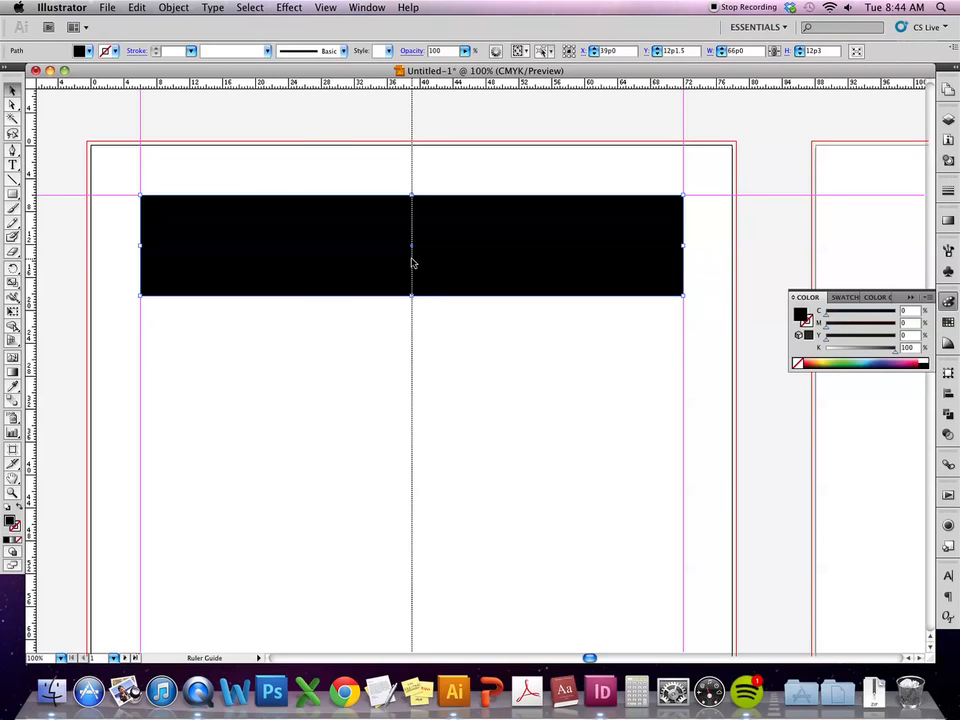
pyautogui.moveTo(412, 261); pyautogui.dragTo(412, 261)
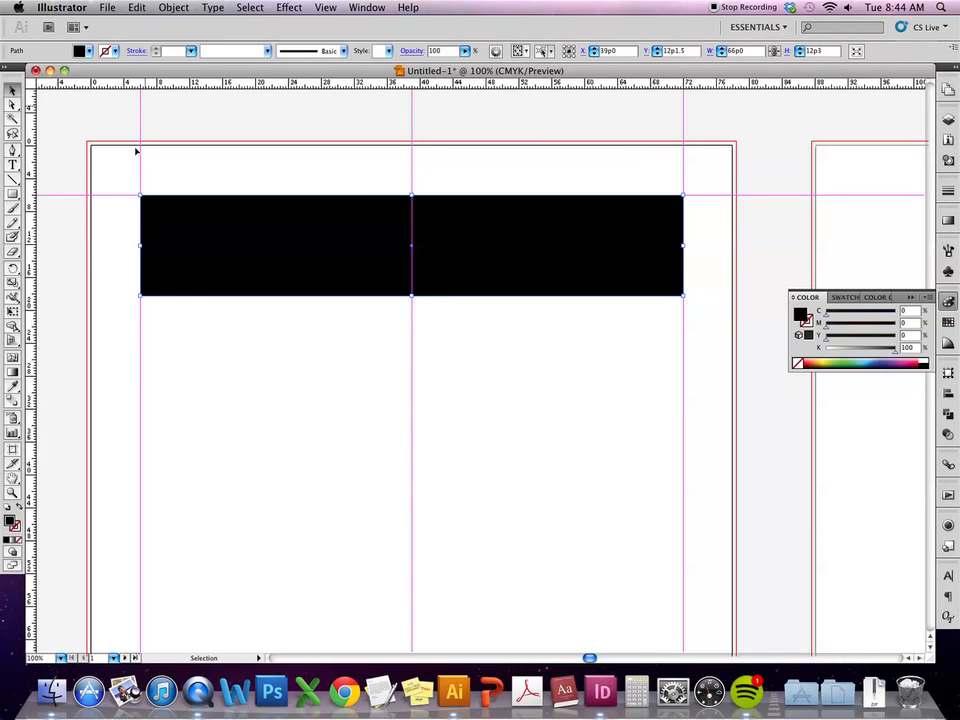
pyautogui.click(238, 369)
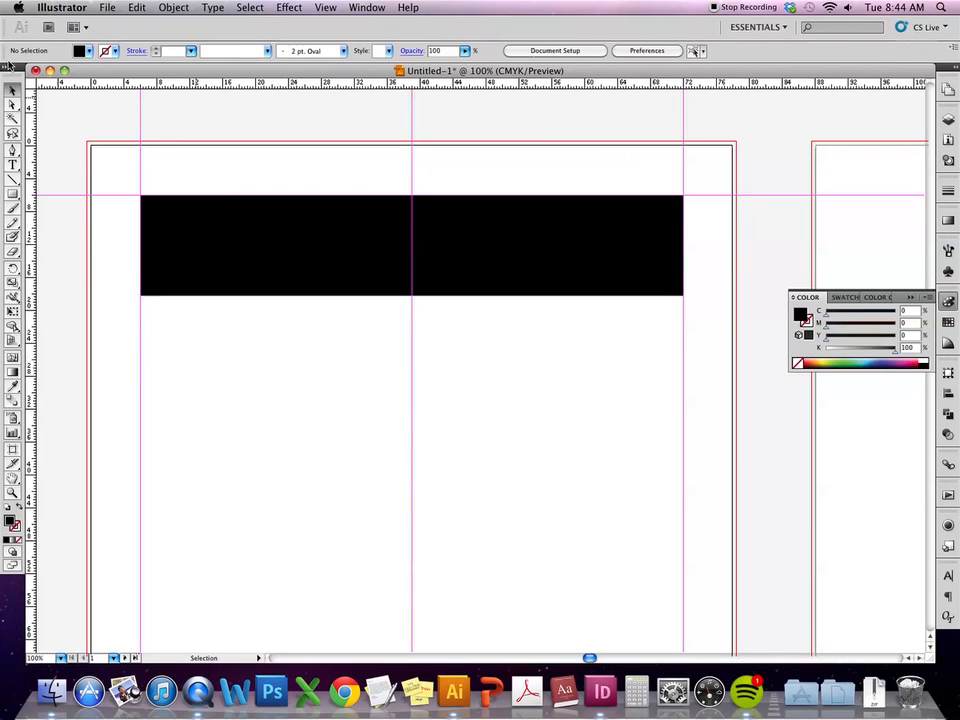
# Create a 2p0 by 2p0 black square in the empty area below the rectangle
pyautogui.press('m')
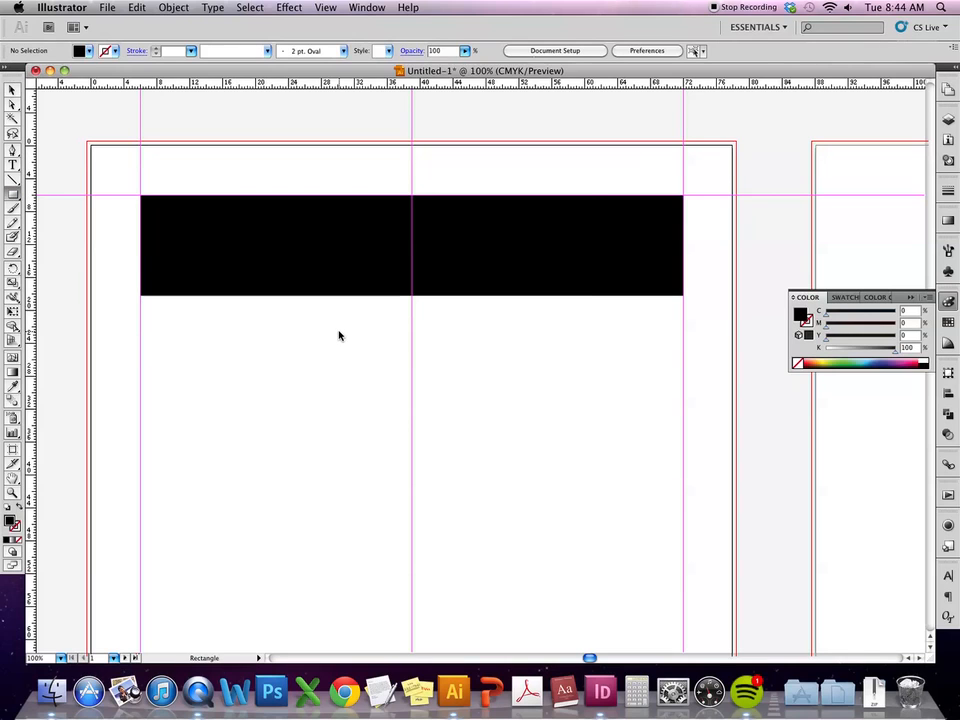
pyautogui.click(339, 335)
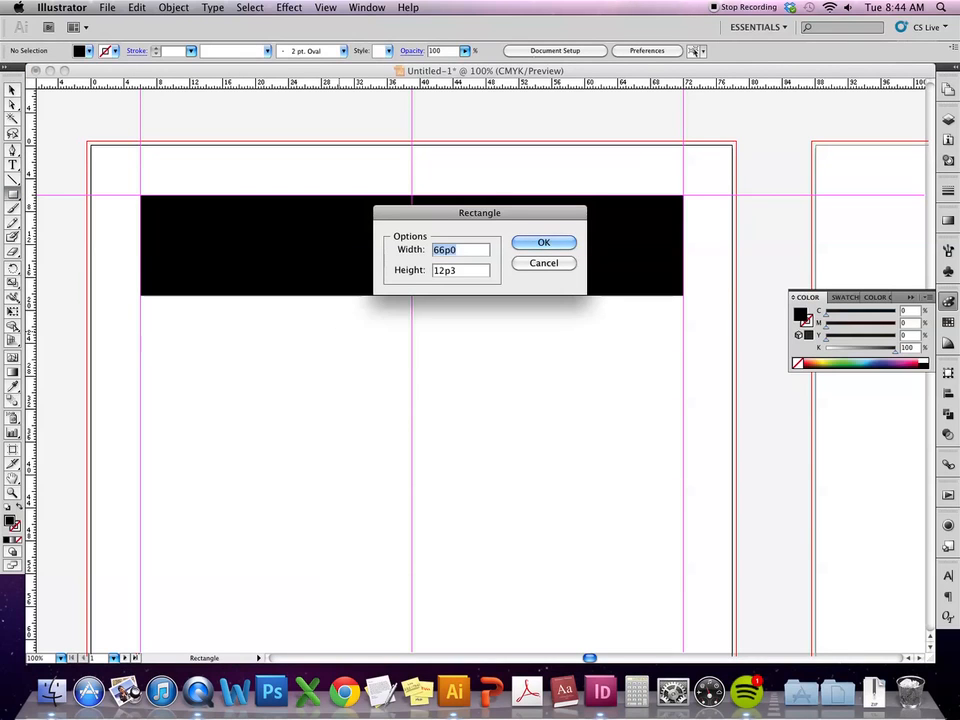
pyautogui.write('2p0')
pyautogui.press('Tab')
pyautogui.write('2p0')
pyautogui.press('Tab')
pyautogui.write('1')
pyautogui.press('BackSpace')
pyautogui.write('2p0')
pyautogui.press('Tab')
pyautogui.press('Return')
# Centre the small square on the middle guide and place vertical guides along its left and right edges
pyautogui.press('v')
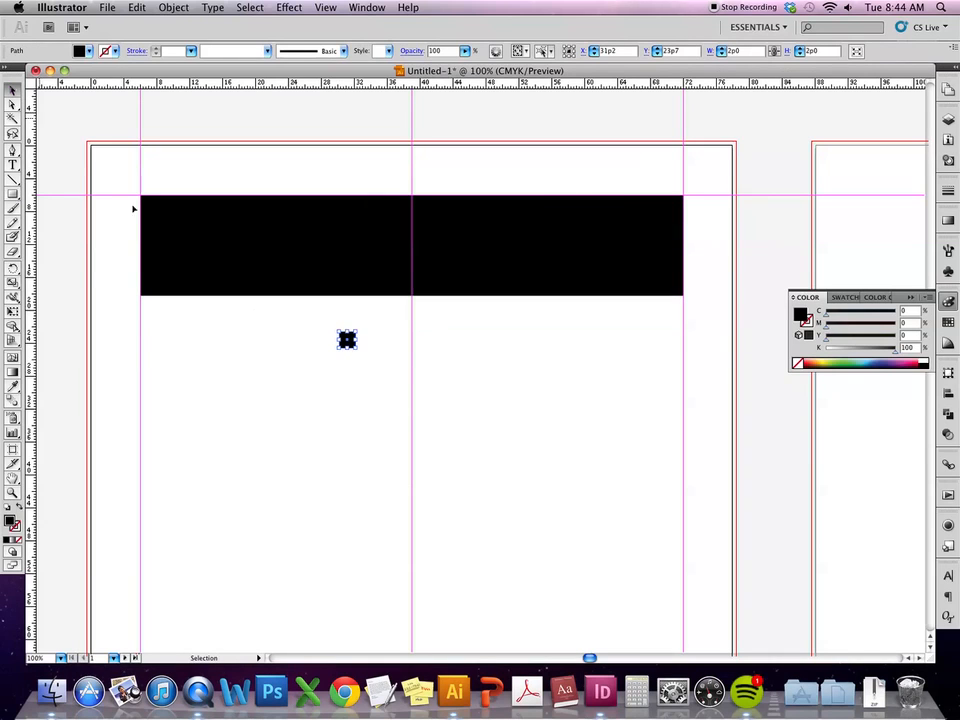
pyautogui.moveTo(345, 338); pyautogui.dragTo(419, 376)
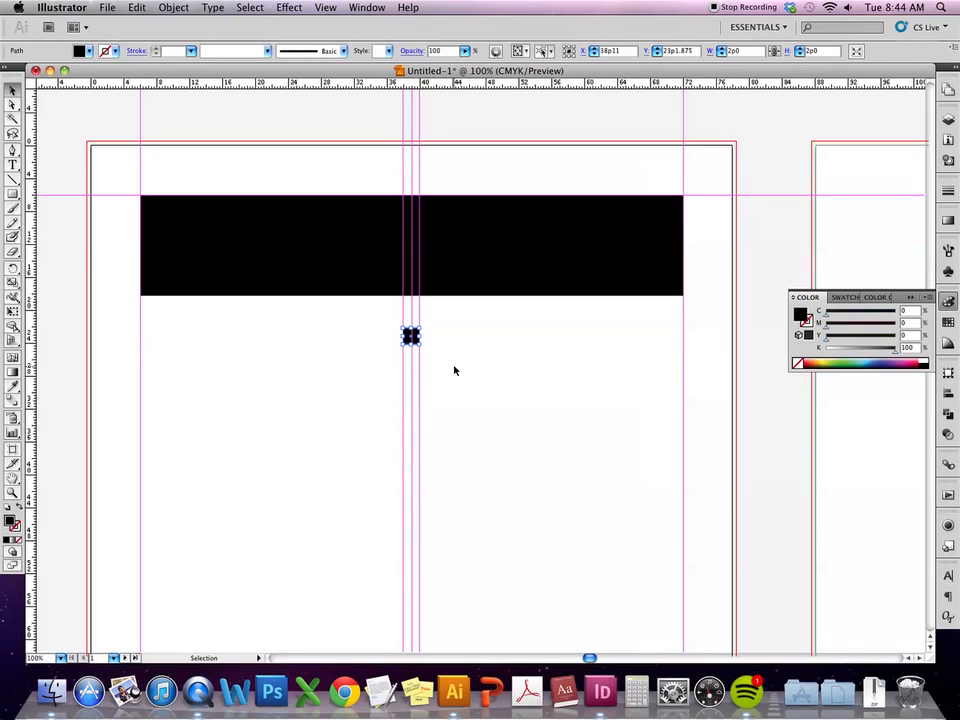
pyautogui.click(415, 397)
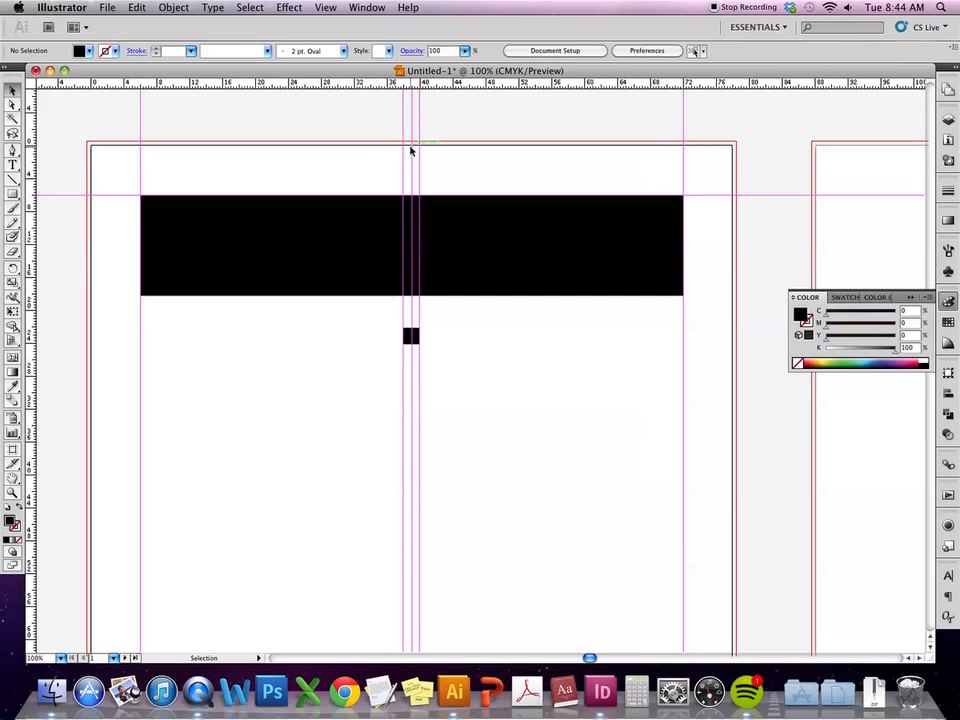
# Unlock the guides and select the square's left-edge guide and the centre guide in turn to check their positions
pyautogui.click(318, 6)
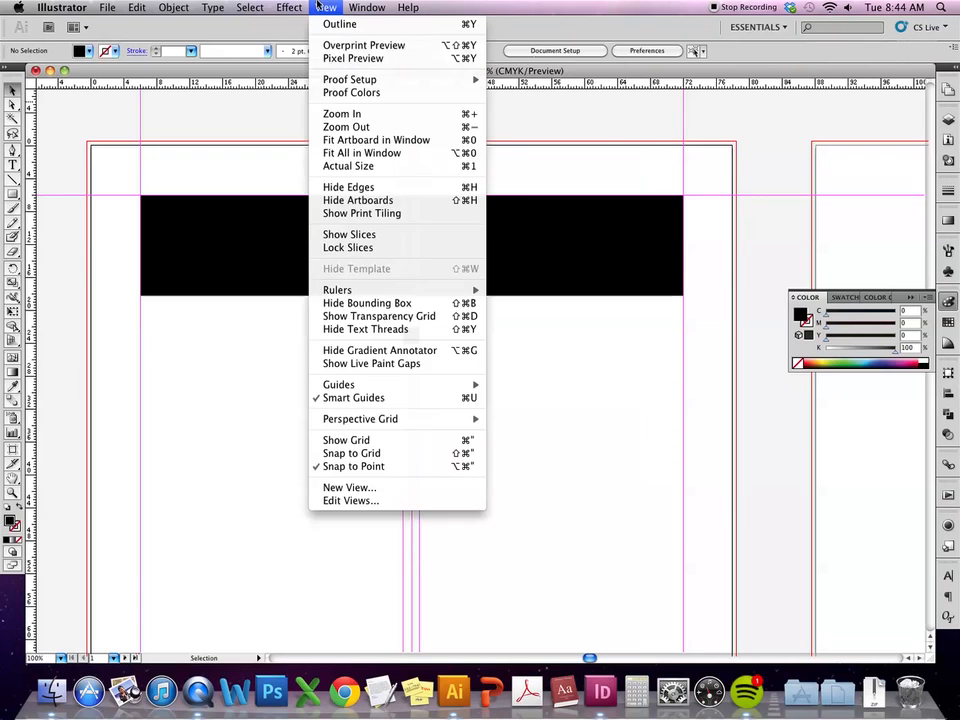
pyautogui.moveTo(414, 386)
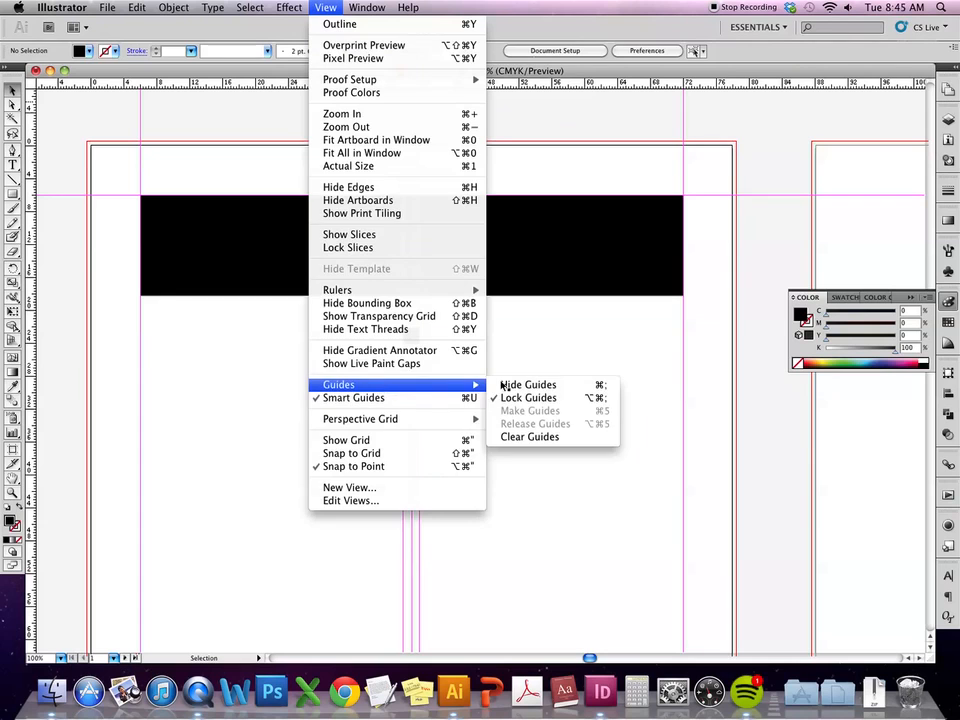
pyautogui.click(513, 398)
pyautogui.click(404, 153)
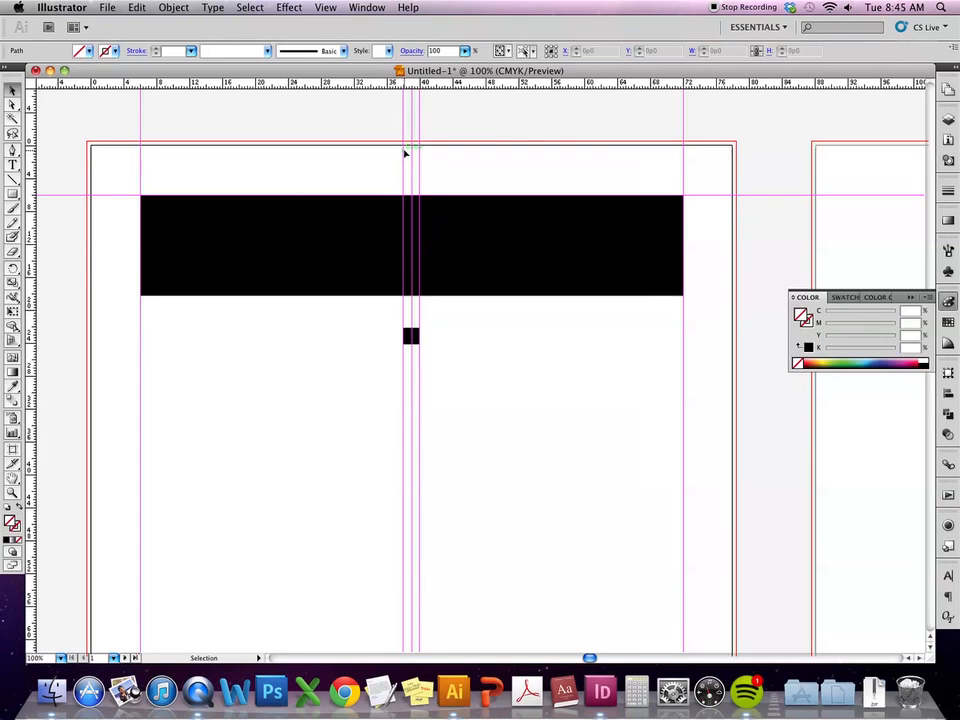
pyautogui.moveTo(405, 154); pyautogui.dragTo(404, 155)
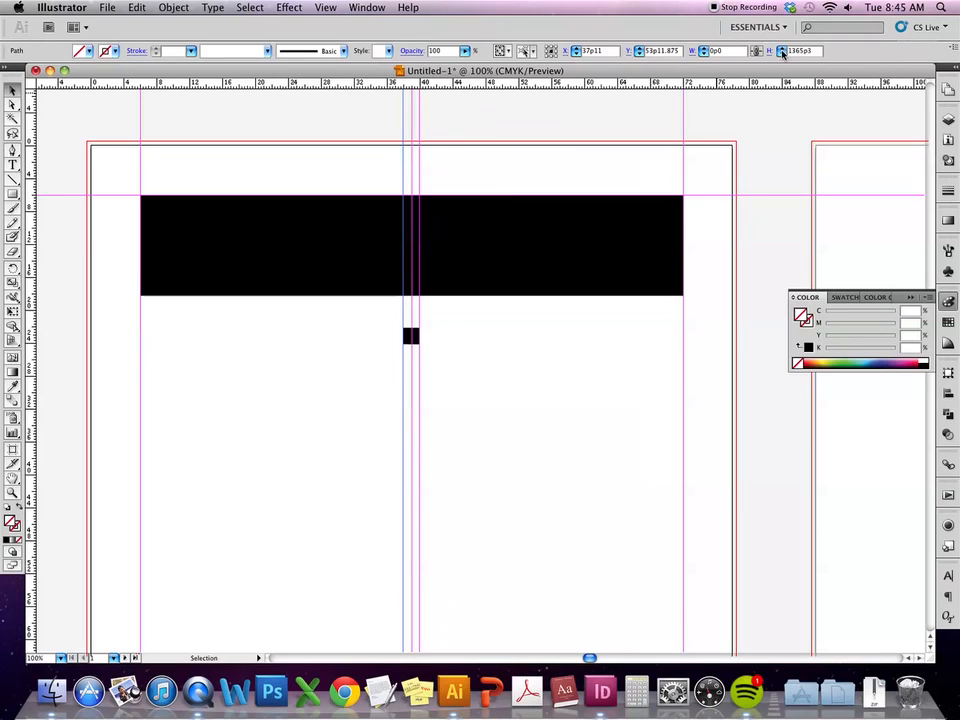
pyautogui.click(638, 48)
pyautogui.click(489, 140)
pyautogui.click(412, 177)
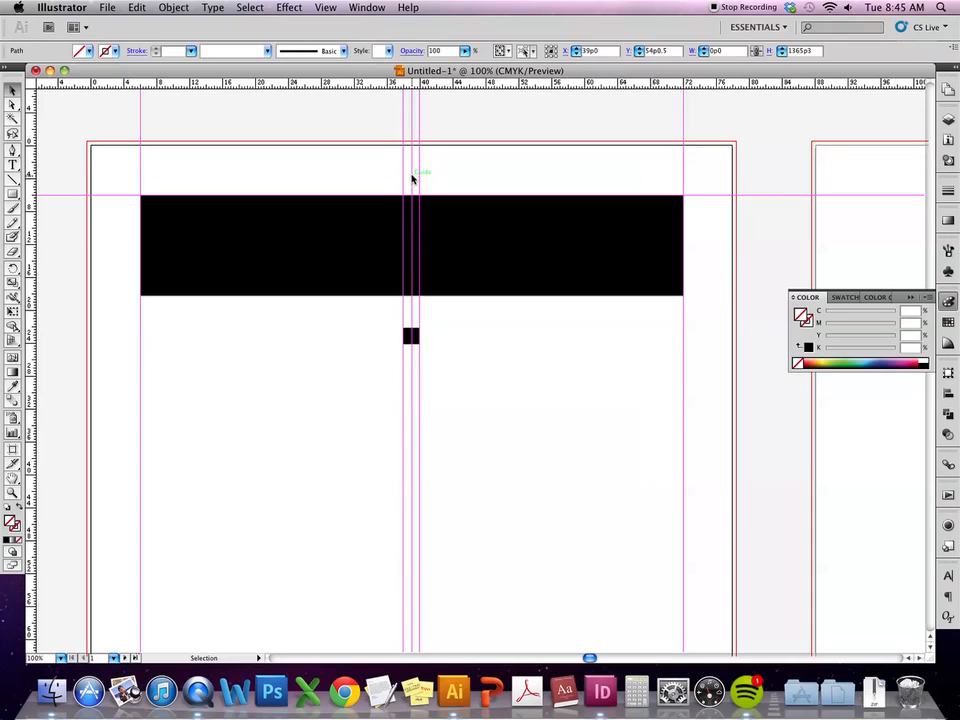
# Try raising the centre guide's Y position to 54p3 and undo the change
pyautogui.click(639, 49)
pyautogui.click(639, 49)
pyautogui.click(639, 49)
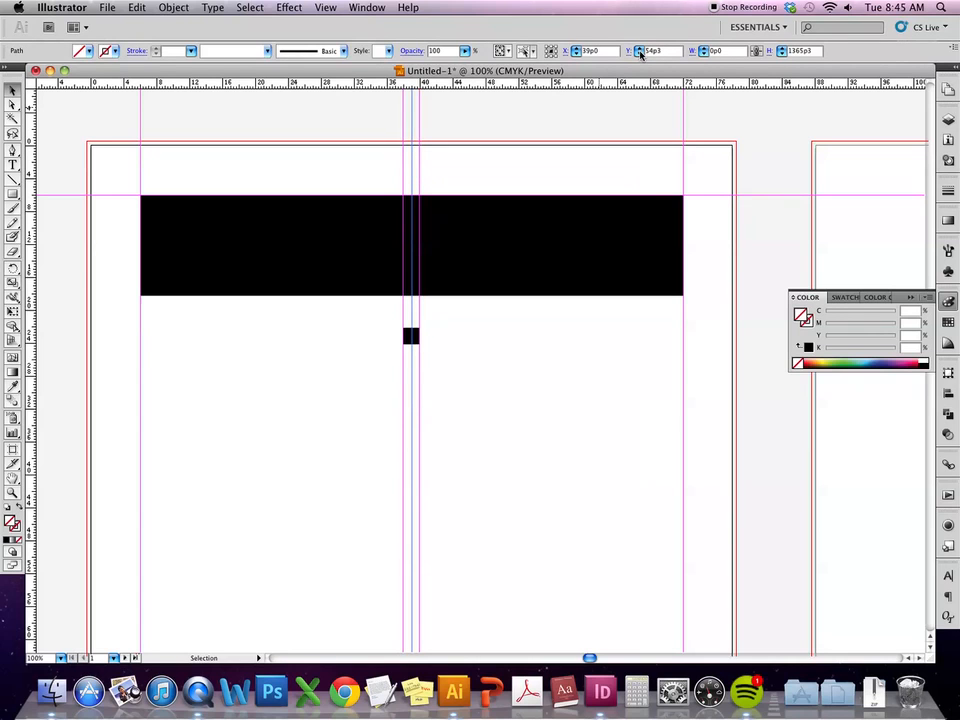
pyautogui.press('super+z')
# Shorten the black rectangle from its right side to the centre gutter's left guide, making it 31p11 wide
pyautogui.press('super+equal')
pyautogui.moveTo(469, 103); pyautogui.dragTo(570, 225)
pyautogui.click(752, 312)
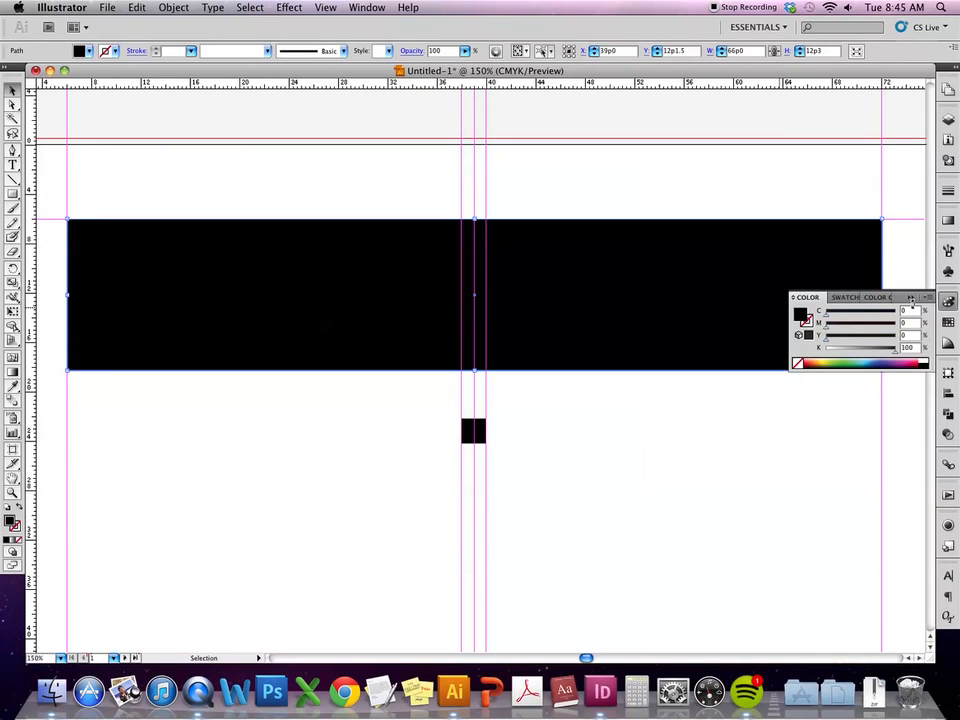
pyautogui.click(907, 298)
pyautogui.moveTo(882, 297); pyautogui.dragTo(461, 298)
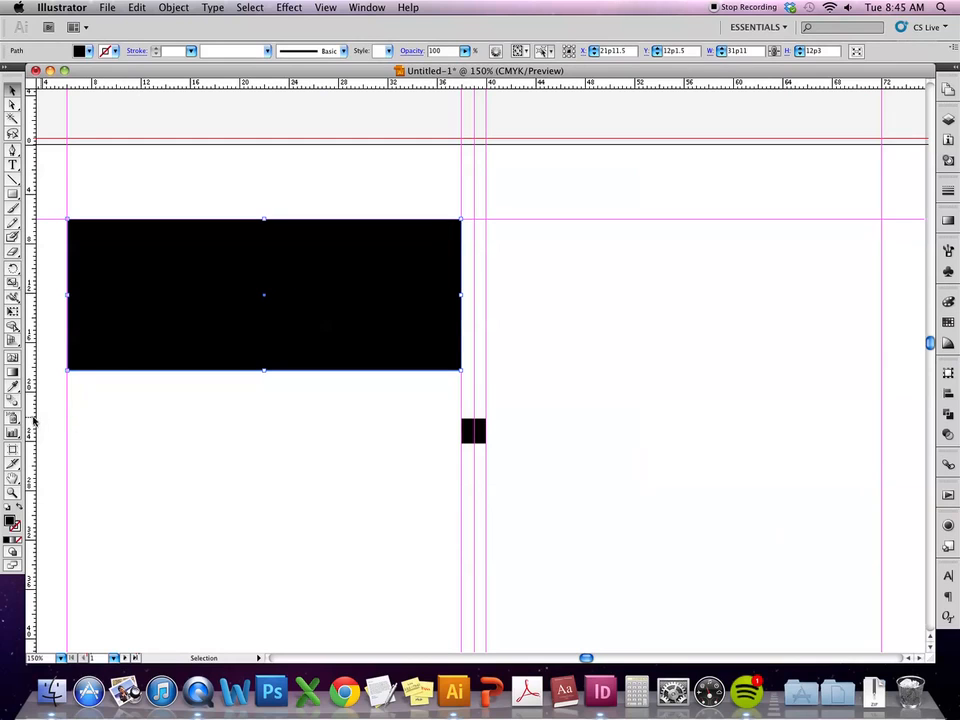
# Place a vertical guide through the shortened rectangle's centre, centre the small square on it, and add guides along both square edges
pyautogui.moveTo(29, 401); pyautogui.dragTo(266, 378)
pyautogui.moveTo(483, 441); pyautogui.dragTo(277, 417)
pyautogui.moveTo(32, 417); pyautogui.dragTo(252, 423)
pyautogui.moveTo(108, 426); pyautogui.dragTo(277, 427)
# Move the rectangle into the right half against the right margin guide and align the centre gutter's right guide with its left edge
pyautogui.moveTo(150, 317); pyautogui.dragTo(567, 318)
pyautogui.moveTo(829, 278)
pyautogui.mouseDown()
pyautogui.moveTo(821, 278)
pyautogui.moveTo(829, 278)
pyautogui.mouseUp()
pyautogui.moveTo(487, 189); pyautogui.dragTo(489, 188)
pyautogui.click(305, 362)
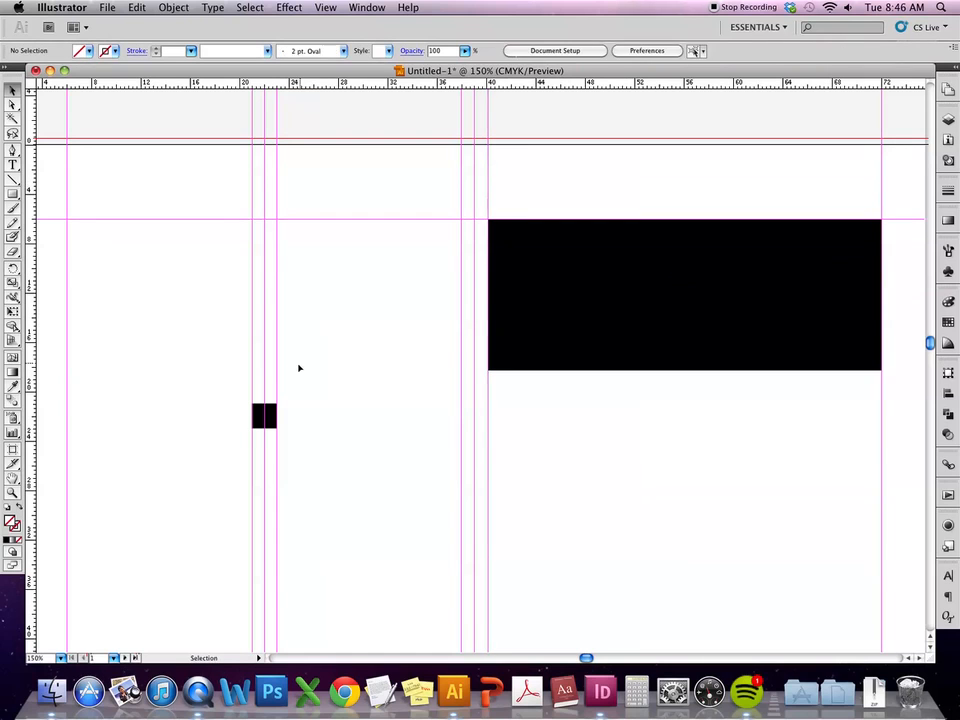
# Place a vertical guide through the right-half rectangle's centre, at about 55p11.7, and centre the small square on it
pyautogui.click(268, 413)
pyautogui.moveTo(271, 421); pyautogui.dragTo(396, 450)
pyautogui.click(499, 332)
pyautogui.moveTo(30, 413); pyautogui.dragTo(685, 368)
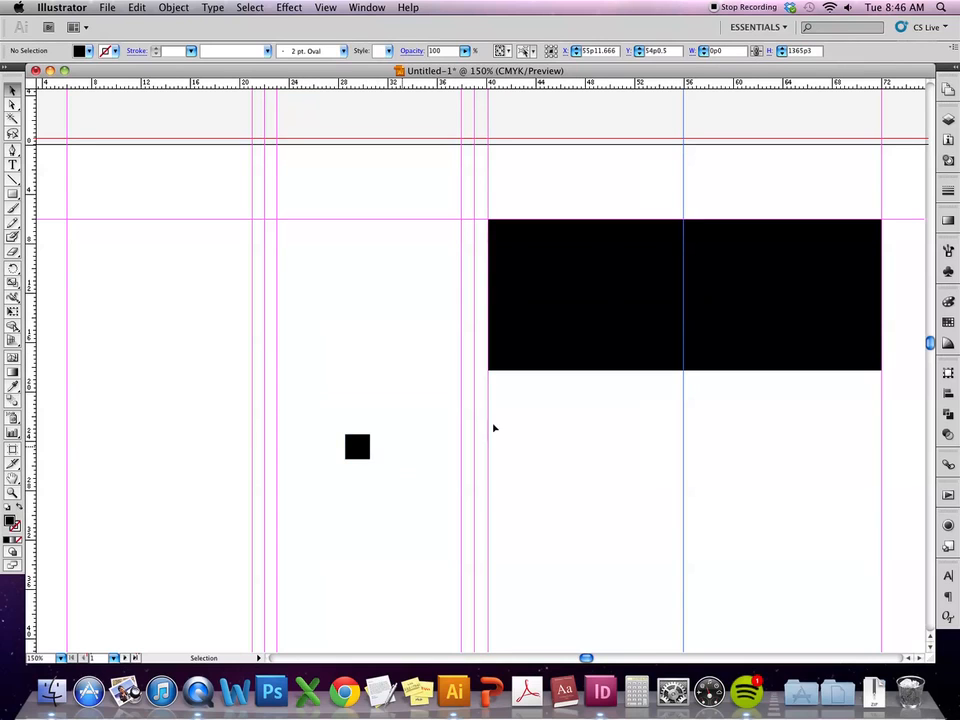
pyautogui.moveTo(360, 441); pyautogui.dragTo(689, 418)
pyautogui.click(724, 418)
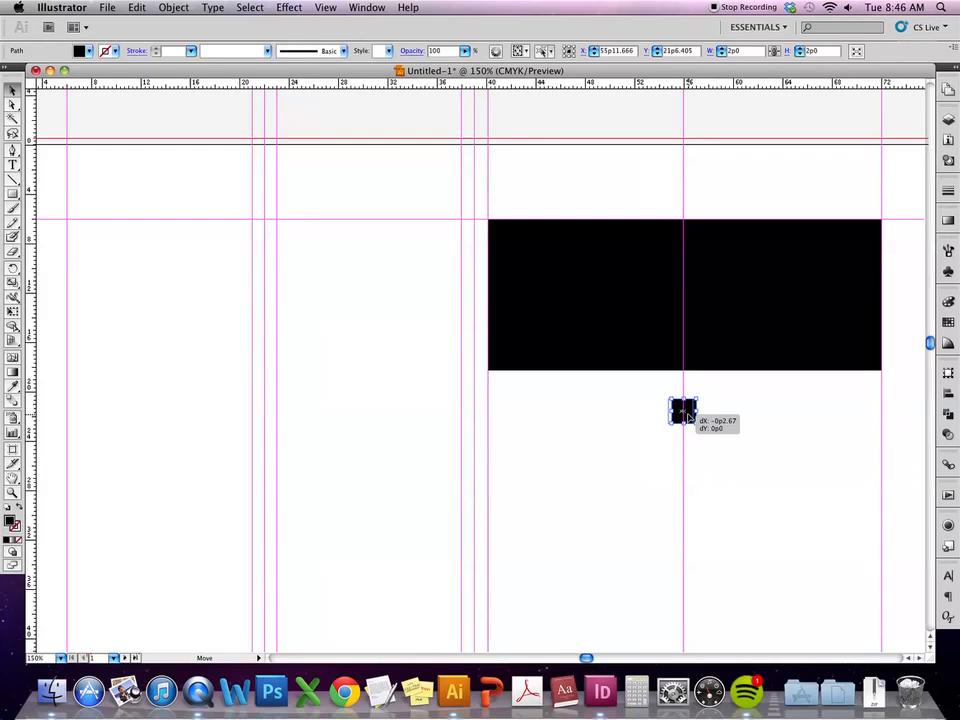
pyautogui.click(707, 407)
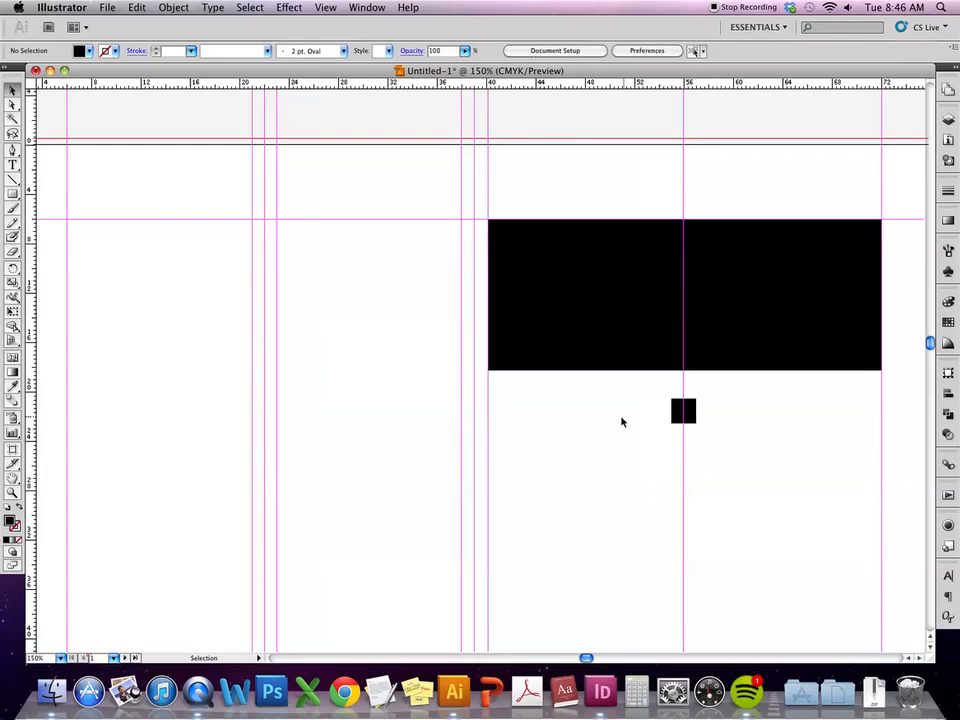
# Place vertical guides along the left and right edges of the small square in the right half
pyautogui.moveTo(495, 423); pyautogui.dragTo(410, 414)
pyautogui.moveTo(32, 396); pyautogui.dragTo(586, 439)
pyautogui.click(598, 400)
pyautogui.moveTo(31, 446); pyautogui.dragTo(586, 440)
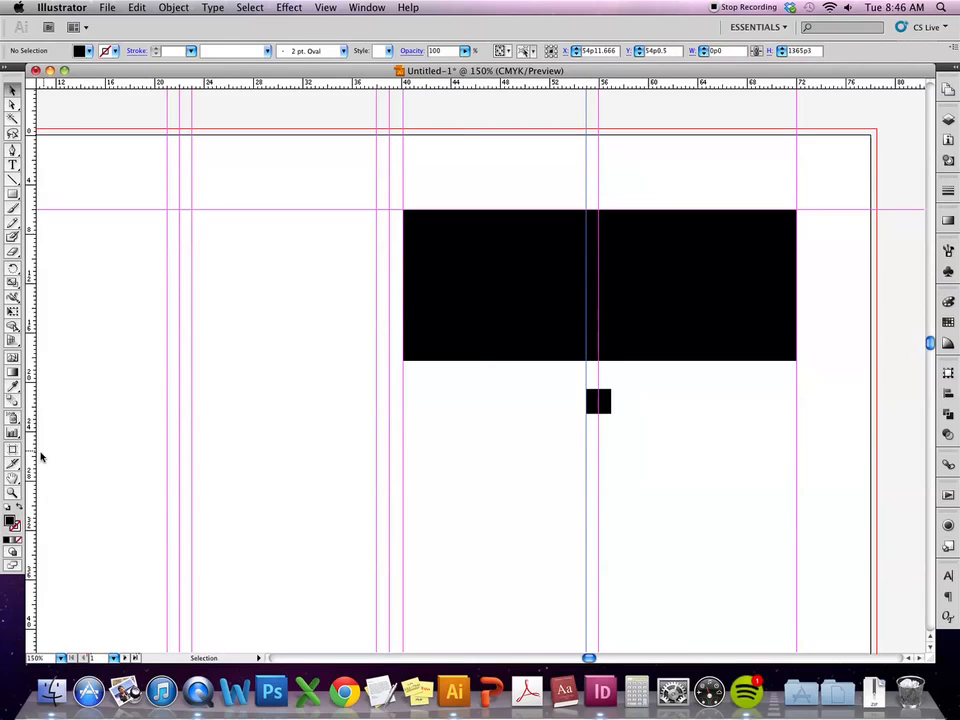
pyautogui.moveTo(31, 461); pyautogui.dragTo(611, 405)
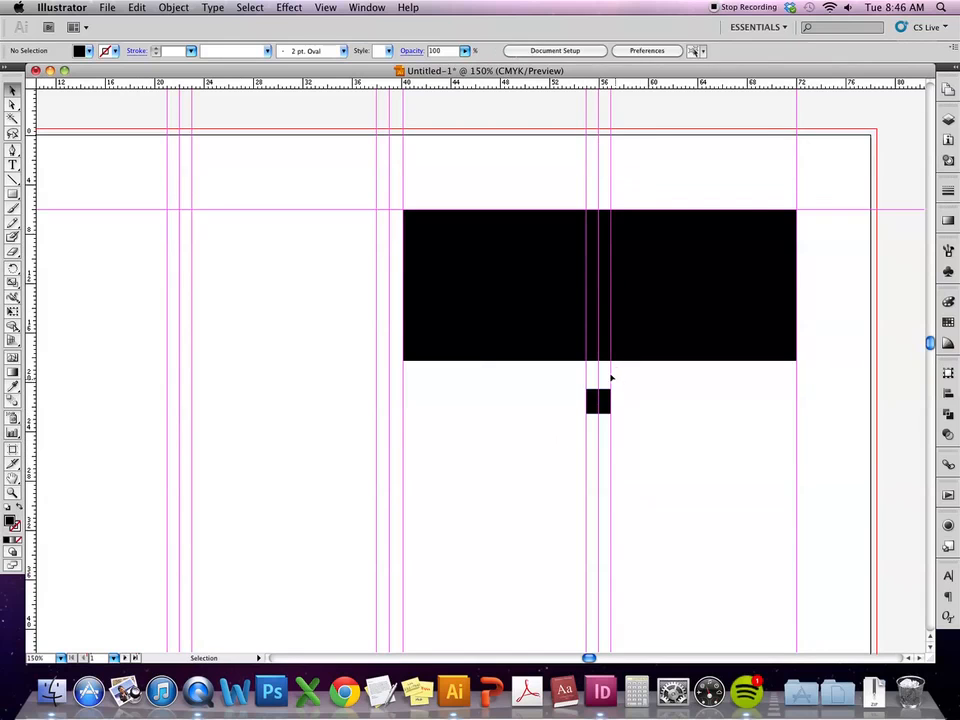
pyautogui.click(607, 404)
# Move the rectangle back to the left half and reshape it to fill the first column between the top and bottom margins, 14p11.5 by 96p0
pyautogui.moveTo(664, 323); pyautogui.dragTo(271, 337)
pyautogui.press('super+minus')
pyautogui.press('v')
pyautogui.press('super+minus')
pyautogui.press('super+minus')
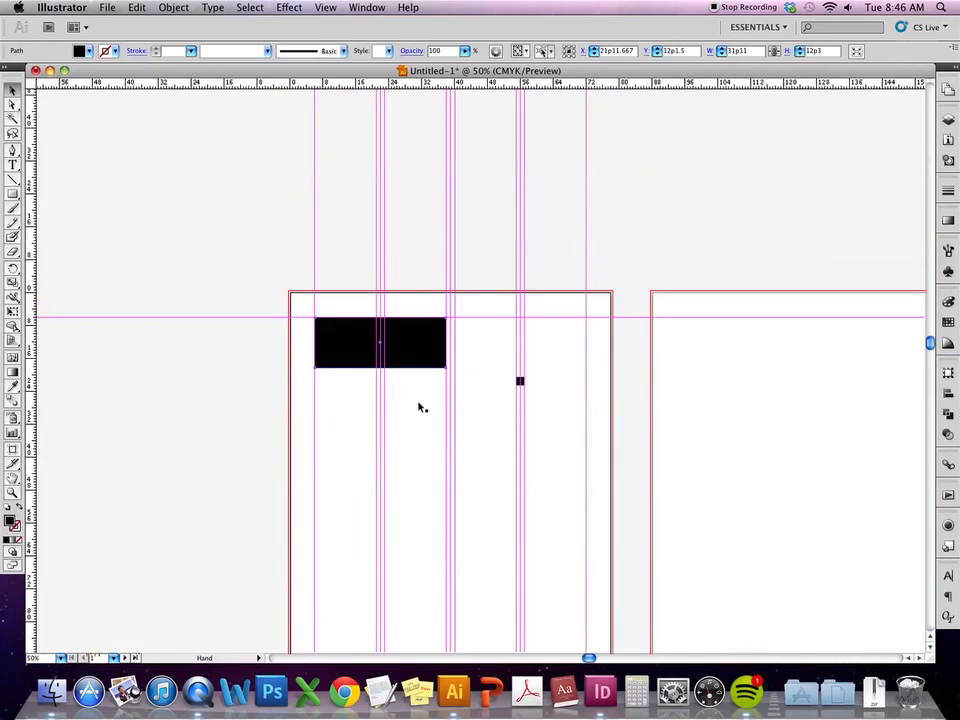
pyautogui.scroll(-5, 420, 405)
pyautogui.press('m')
pyautogui.moveTo(325, 171); pyautogui.dragTo(388, 562)
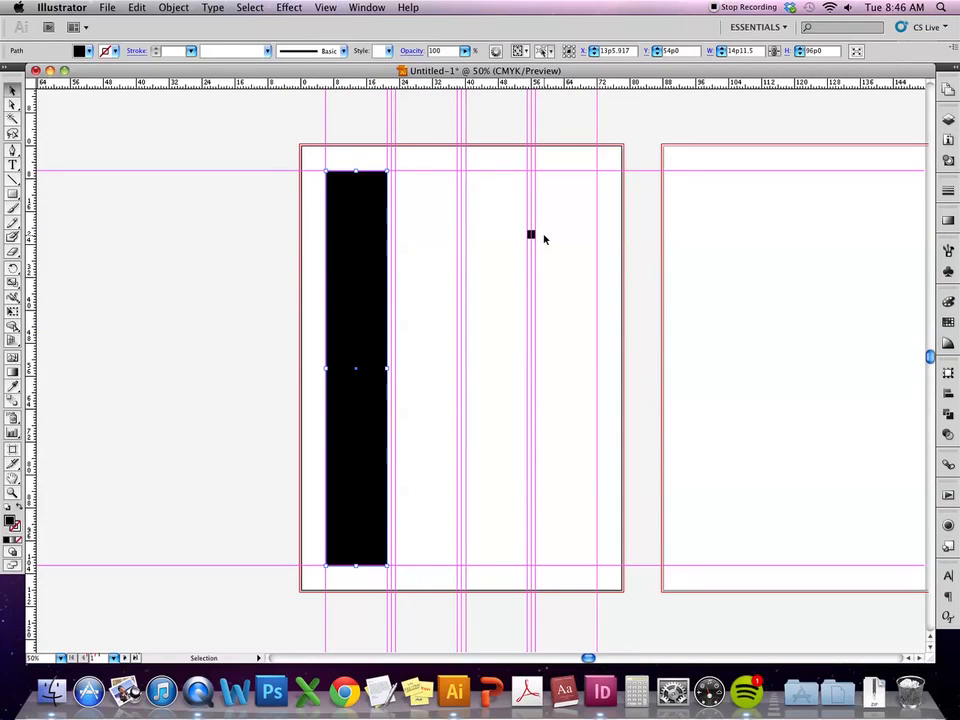
# Move the small square away from the right gutter guides into the second column
pyautogui.moveTo(555, 222); pyautogui.dragTo(520, 268)
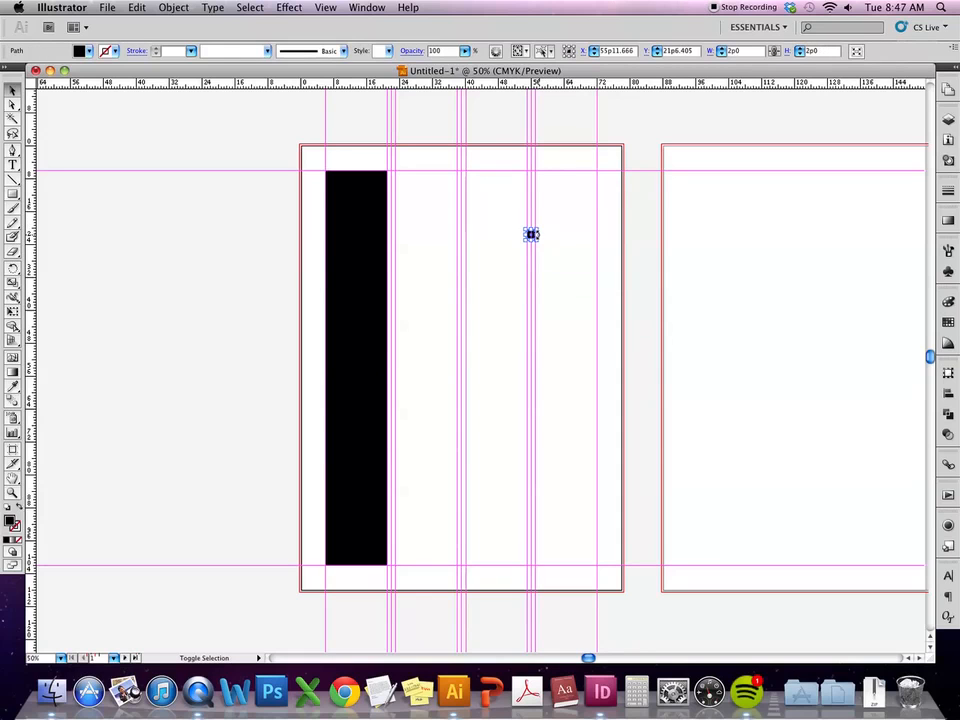
pyautogui.press('Left')
pyautogui.press('Left')
pyautogui.press('Left')
pyautogui.moveTo(509, 236); pyautogui.dragTo(419, 288)
# Place a horizontal guide through the vertical centre of the tall first-column rectangle, at about 54 picas
pyautogui.click(351, 336)
pyautogui.press('super+equal')
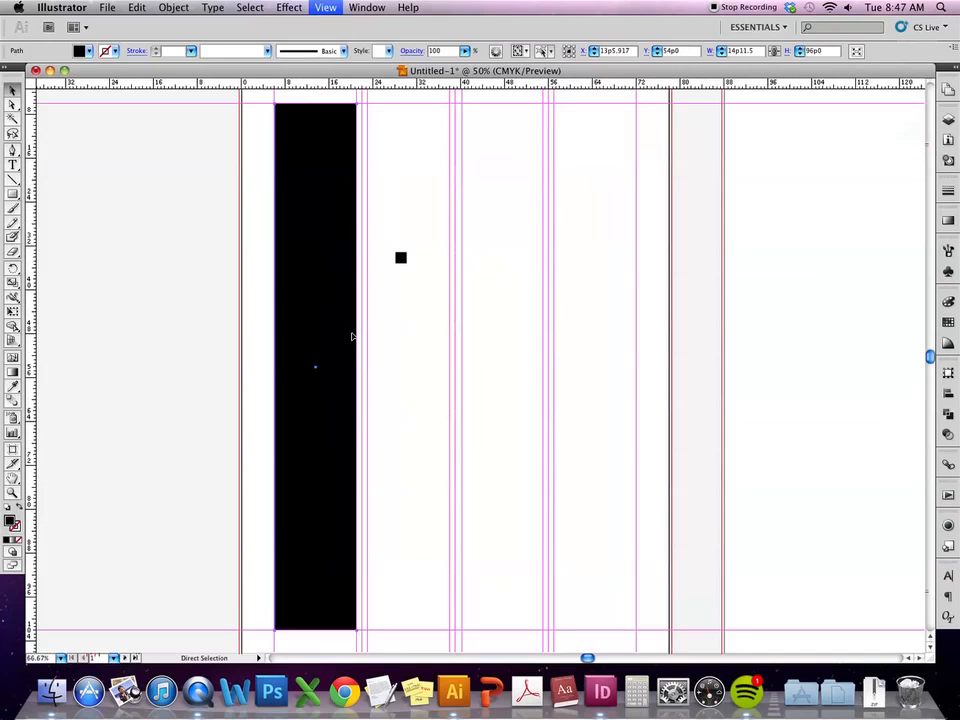
pyautogui.press('super+equal')
pyautogui.press('super+equal')
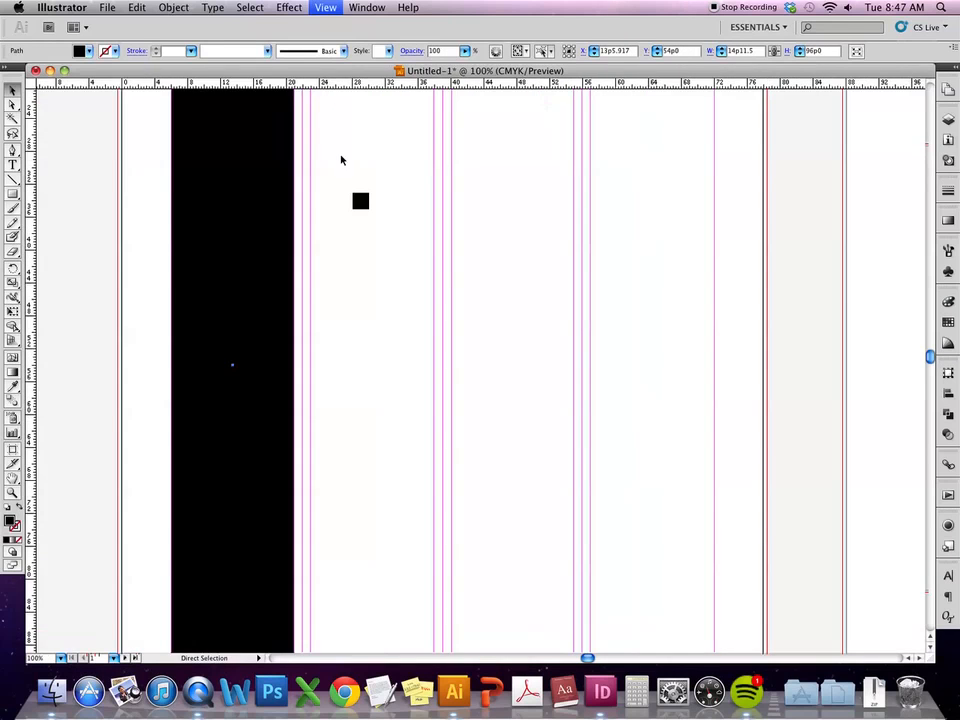
pyautogui.moveTo(246, 371); pyautogui.dragTo(379, 347)
pyautogui.moveTo(323, 160)
pyautogui.mouseDown()
pyautogui.moveTo(323, 168)
pyautogui.moveTo(332, 148)
pyautogui.mouseUp()
pyautogui.press('super+z')
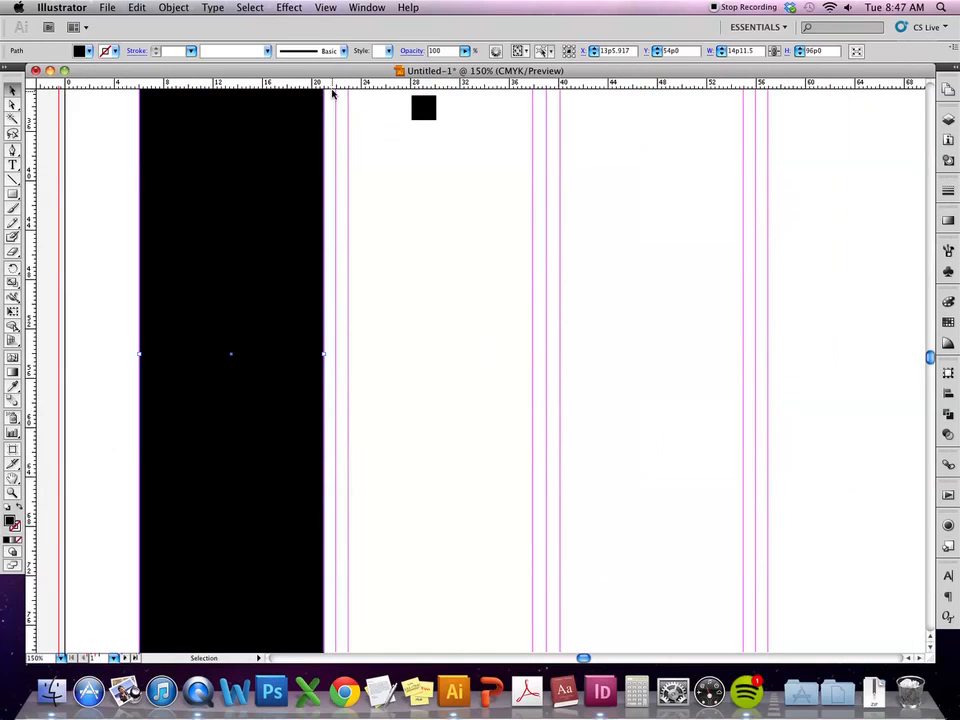
pyautogui.click(341, 165)
pyautogui.click(270, 253)
pyautogui.click(339, 87)
pyautogui.moveTo(334, 86); pyautogui.dragTo(244, 358)
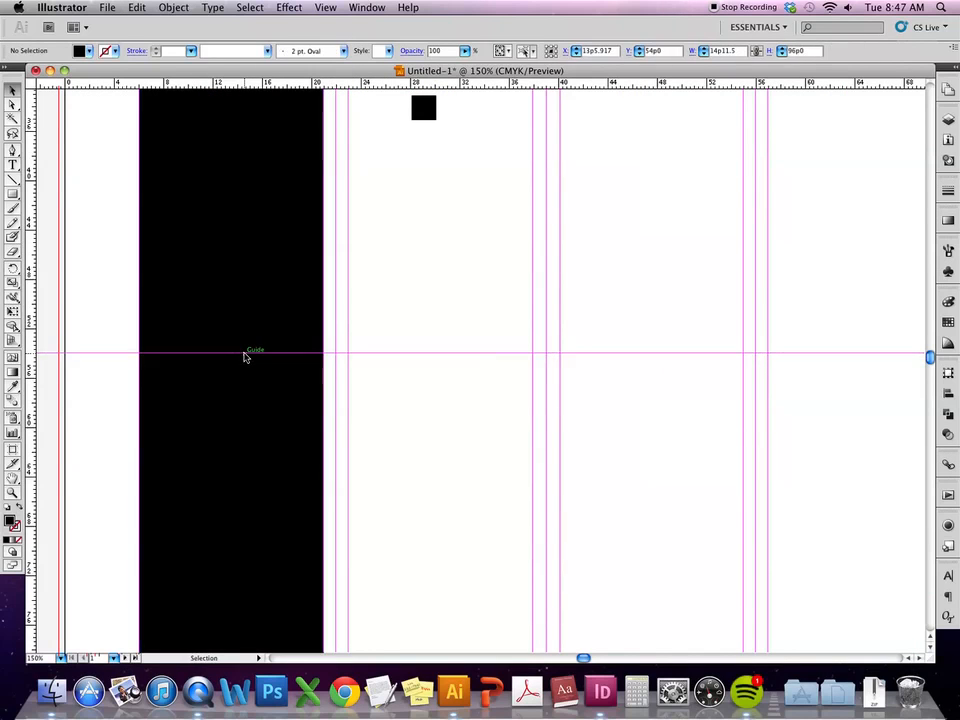
# Centre the small square on the middle horizontal guide in the second column and place guides along its top and bottom edges
pyautogui.moveTo(435, 112); pyautogui.dragTo(373, 350)
pyautogui.moveTo(427, 85); pyautogui.dragTo(377, 344)
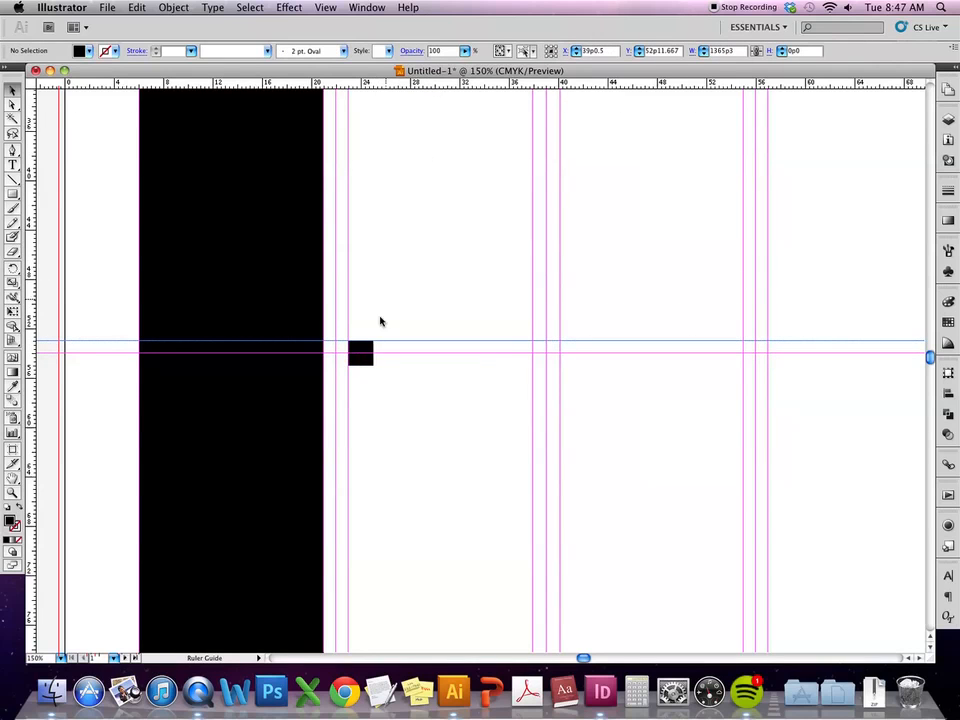
pyautogui.click(357, 278)
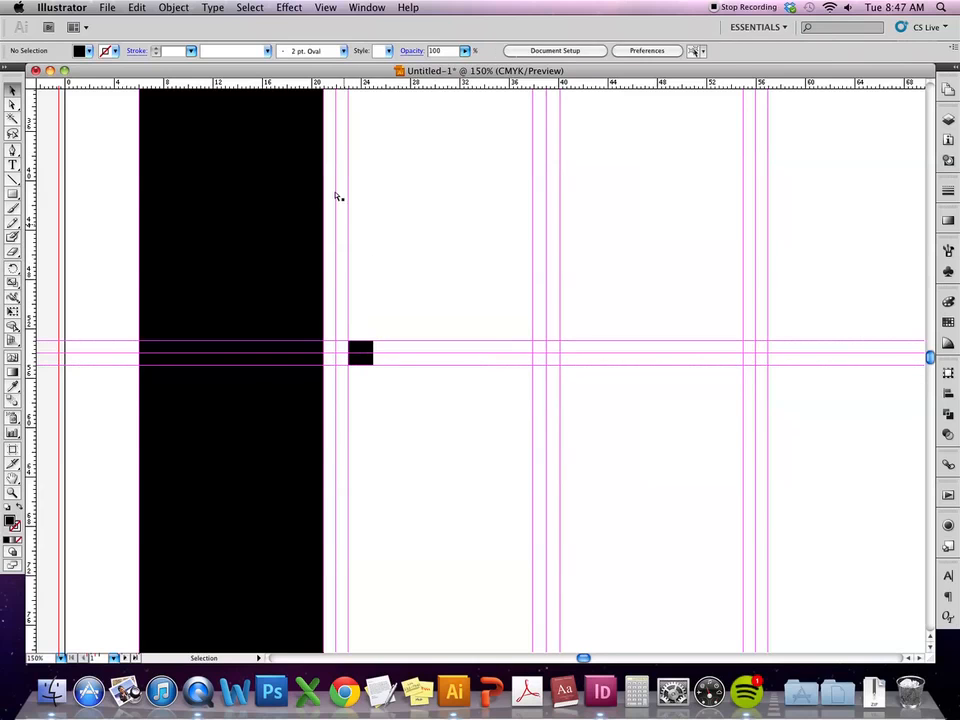
# Shorten the tall first-column rectangle from its bottom edge up to the upper guide of the central gutter, 46p11.667 high
pyautogui.press('super+minus')
pyautogui.press('super+minus')
pyautogui.press('super+minus')
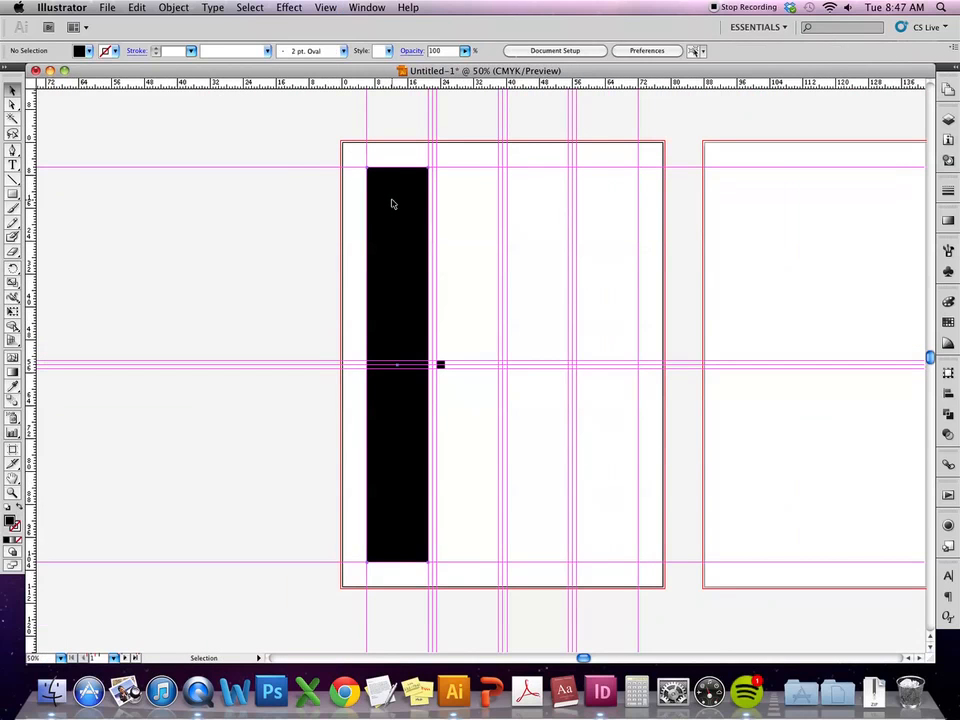
pyautogui.click(392, 204)
pyautogui.moveTo(396, 563); pyautogui.dragTo(415, 362)
pyautogui.click(444, 372)
pyautogui.moveTo(466, 407); pyautogui.dragTo(521, 362)
pyautogui.click(466, 317)
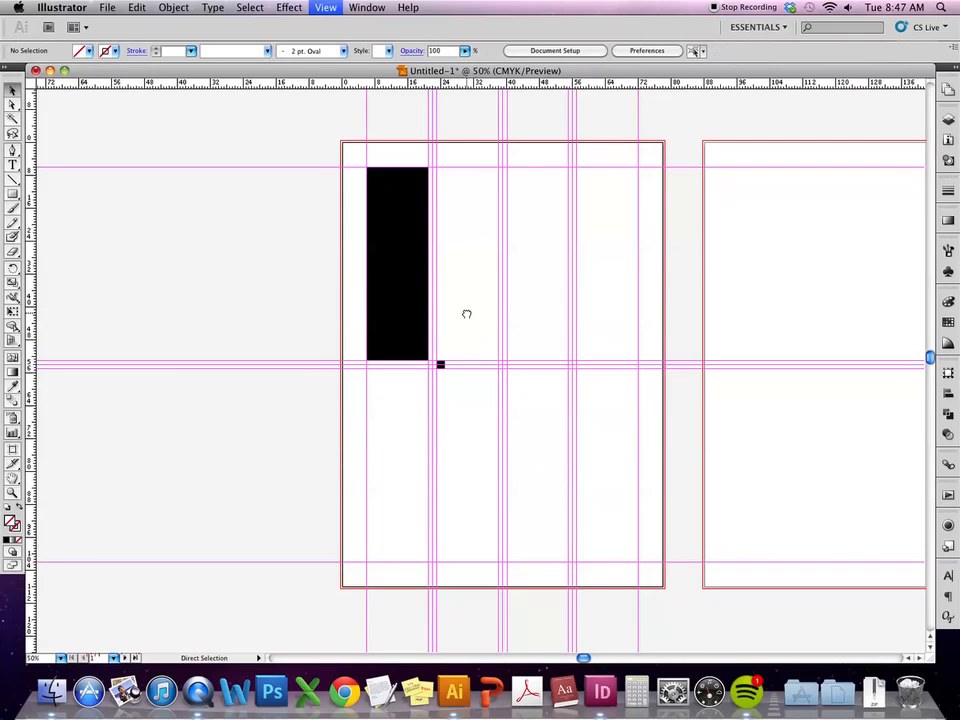
# Place a horizontal guide through the vertical centre of the shortened upper rectangle, at about 29.5 picas
pyautogui.press('super+equal')
pyautogui.press('super+equal')
pyautogui.moveTo(469, 265); pyautogui.dragTo(585, 503)
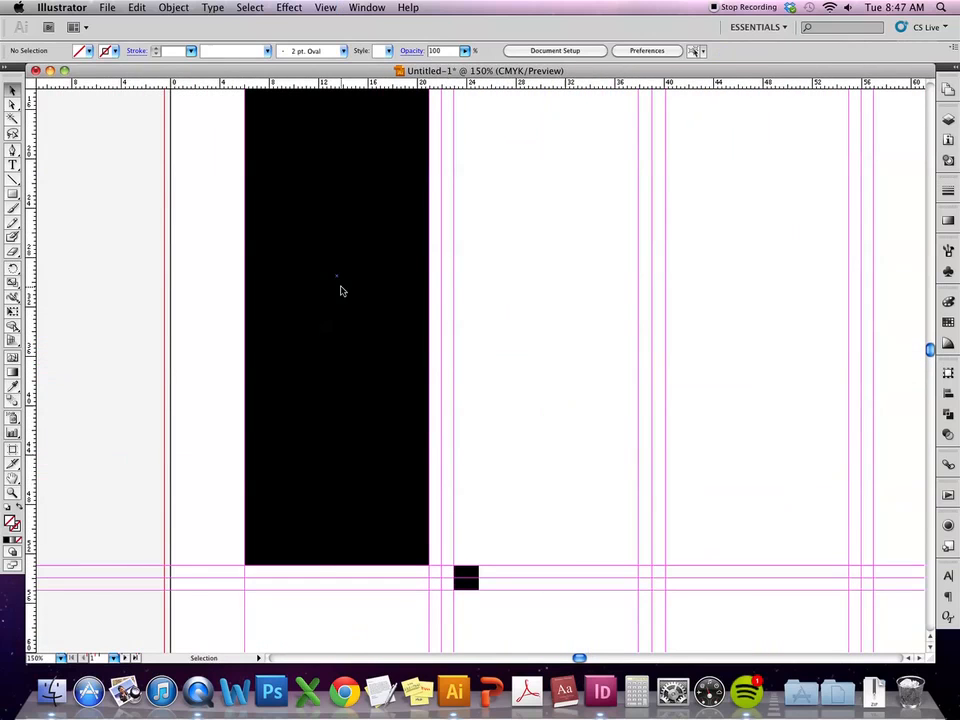
pyautogui.click(340, 290)
pyautogui.press('Down')
pyautogui.press('Down')
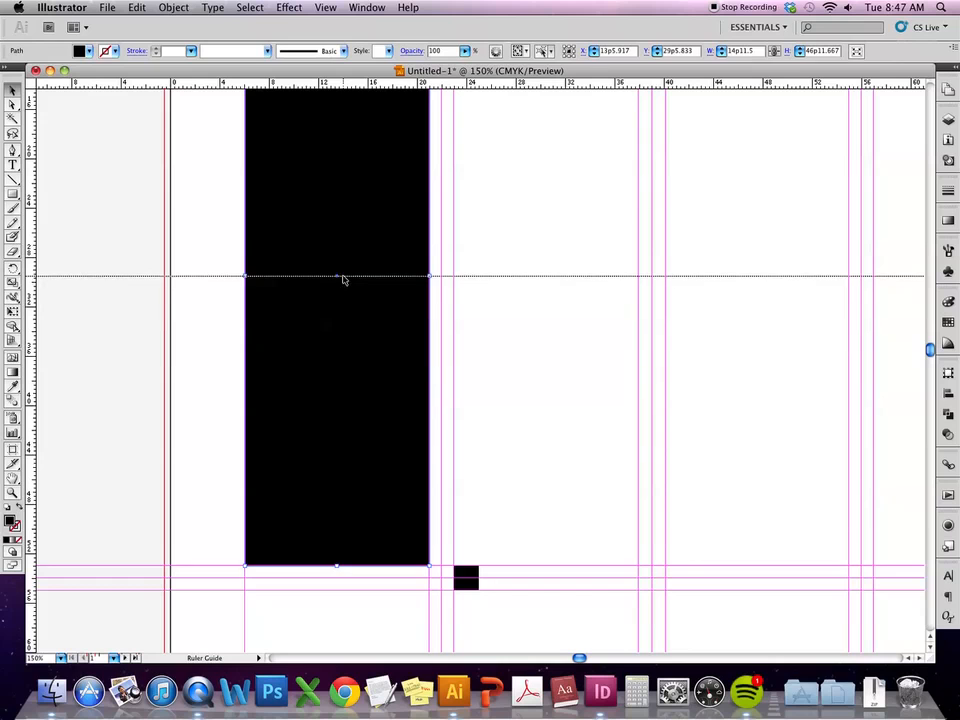
# Centre the small square on the upper rectangle's centre guide and place horizontal guides along the square's top and bottom edges
pyautogui.click(505, 410)
pyautogui.moveTo(463, 572); pyautogui.dragTo(495, 264)
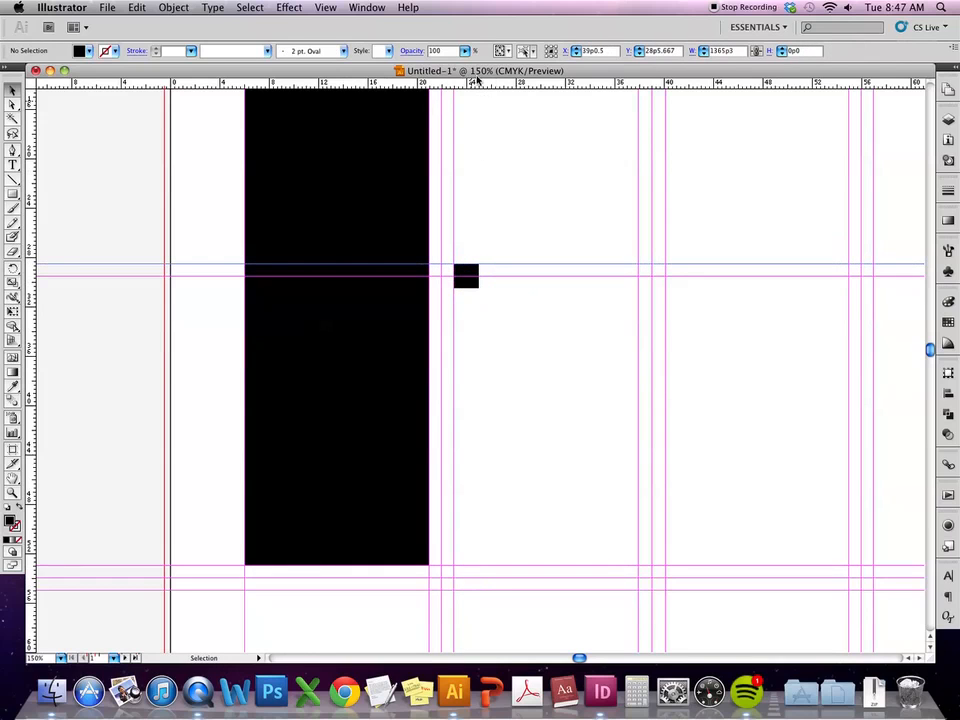
pyautogui.moveTo(487, 84); pyautogui.dragTo(490, 291)
# Move the rectangle to just below the central gutter and place a horizontal guide through its centre, at 78p5.666
pyautogui.scroll(-5, 364, 296)
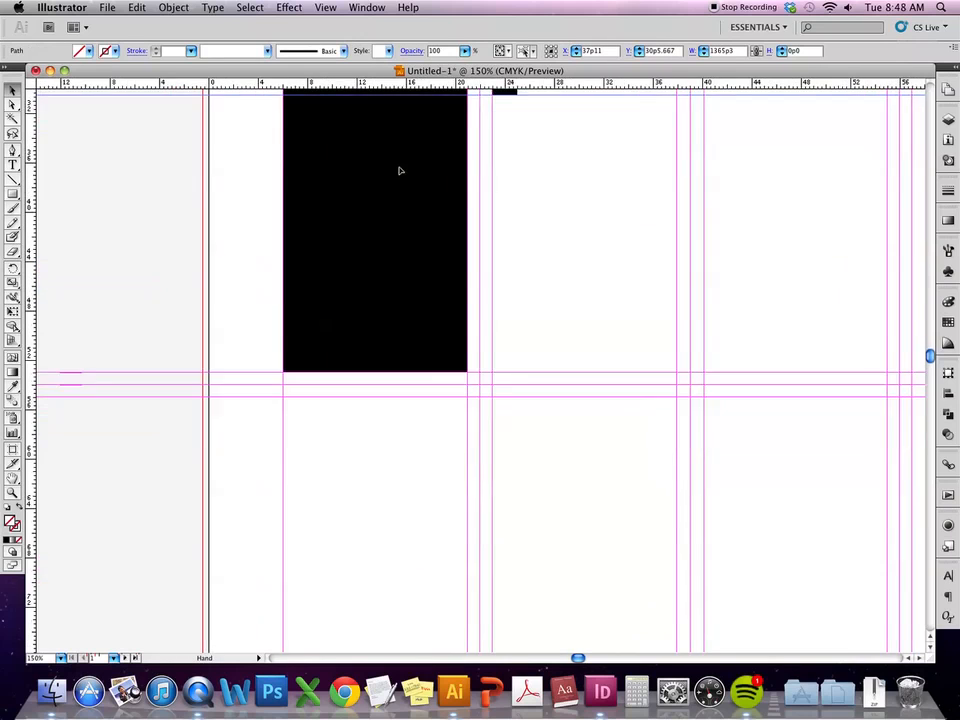
pyautogui.moveTo(386, 212); pyautogui.dragTo(406, 407)
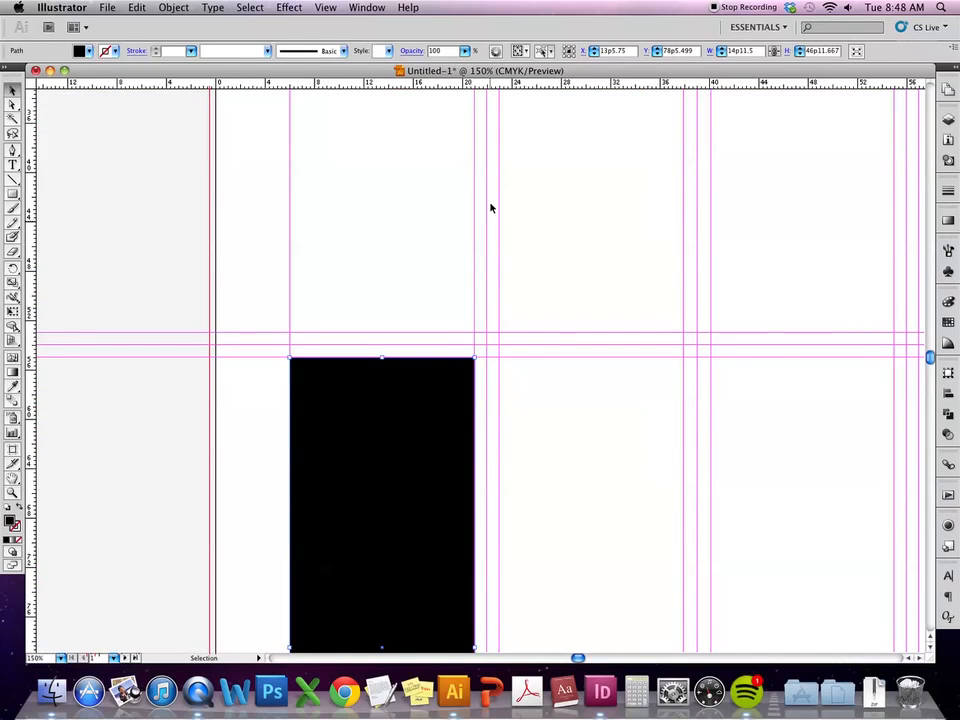
pyautogui.scroll(-5, 490, 236)
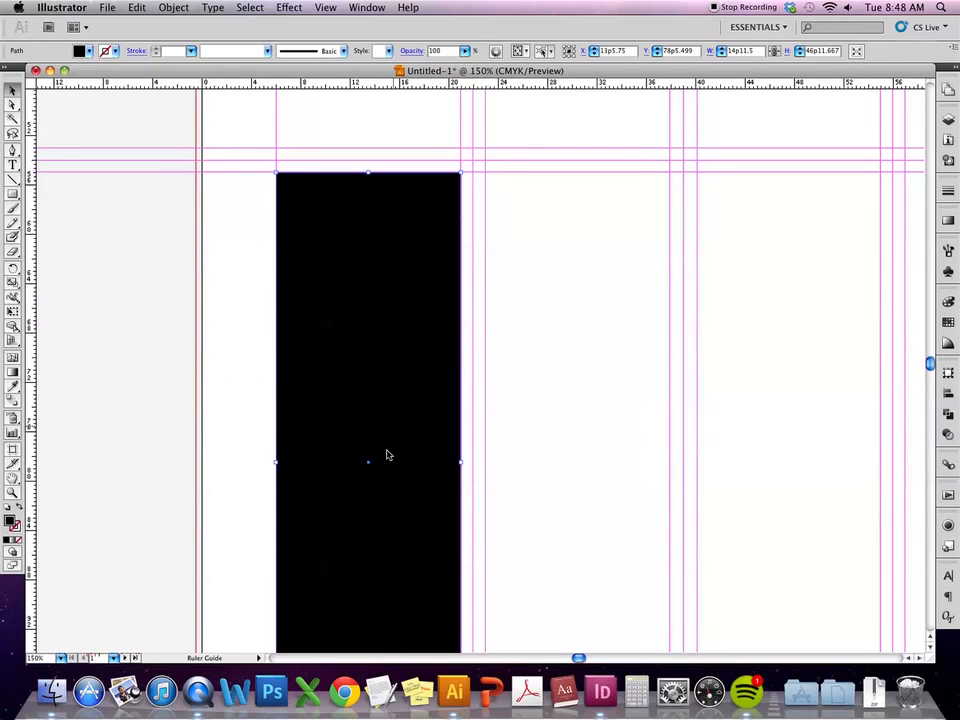
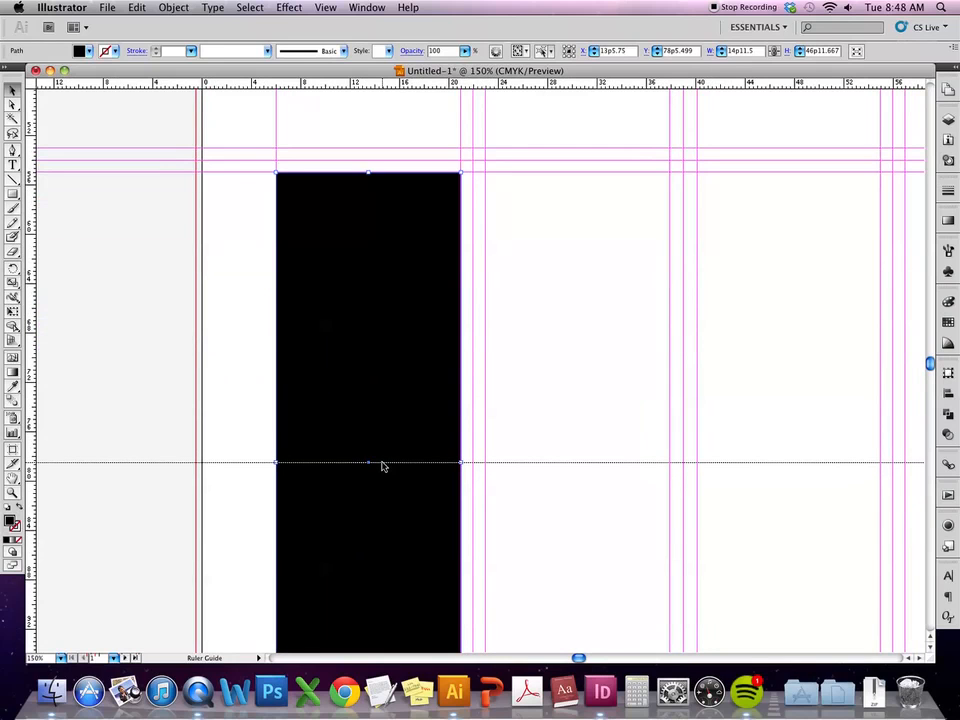
pyautogui.moveTo(386, 467); pyautogui.dragTo(386, 467)
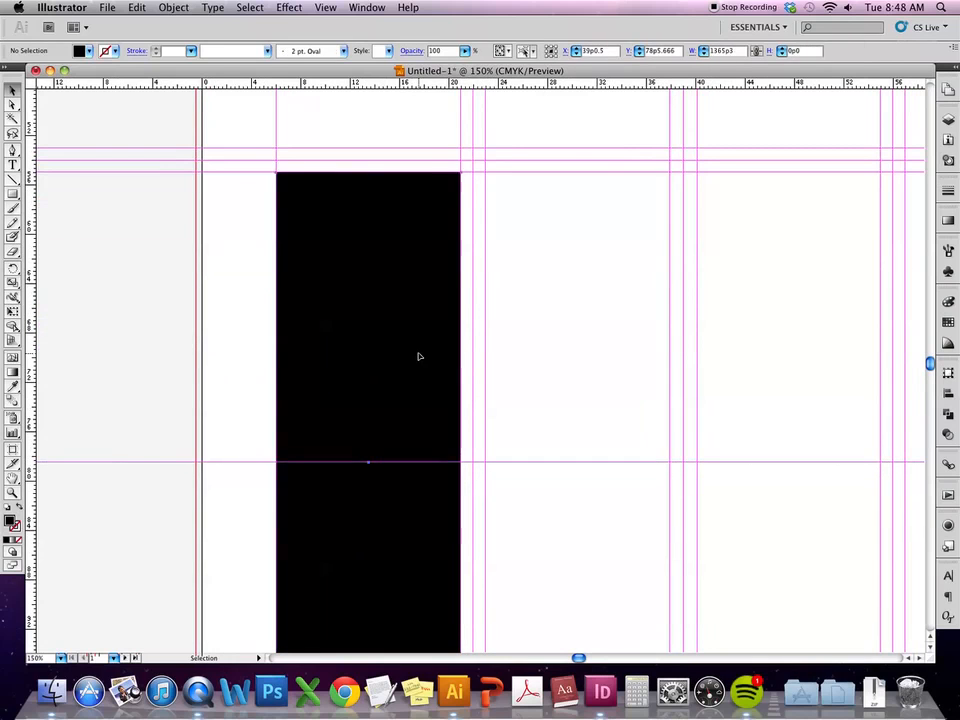
# Move the rectangle off the artboard to its left and centre the small square on the 78p5.666 guide in the second column
pyautogui.moveTo(439, 279); pyautogui.dragTo(87, 313)
pyautogui.click(584, 216)
pyautogui.moveTo(604, 168); pyautogui.dragTo(569, 476)
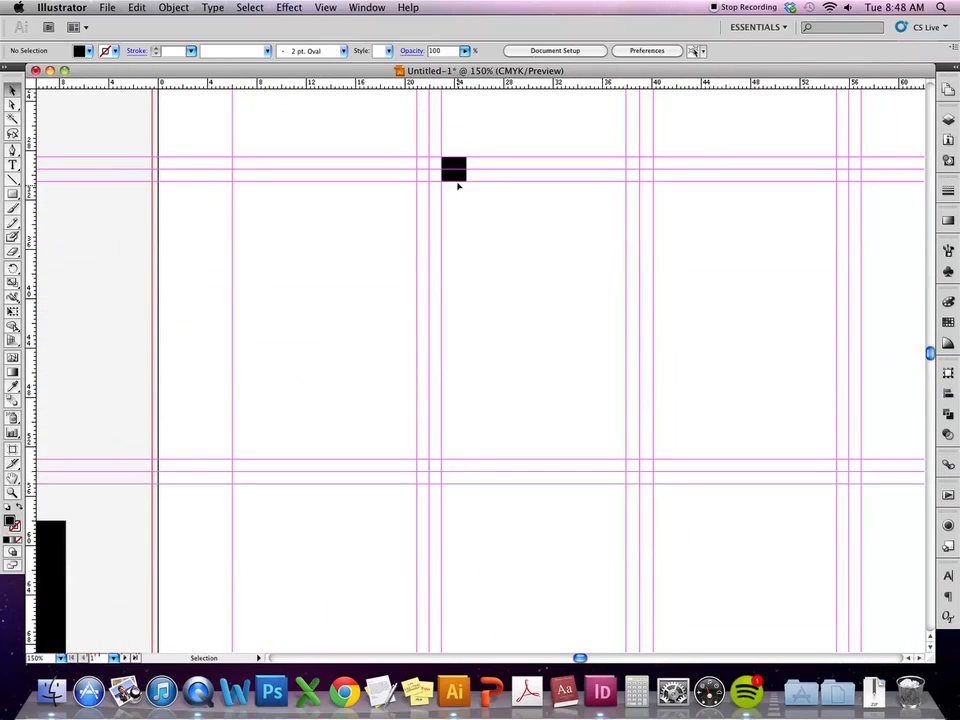
pyautogui.moveTo(460, 178); pyautogui.dragTo(518, 564)
pyautogui.moveTo(580, 460); pyautogui.dragTo(612, 146)
pyautogui.moveTo(547, 245); pyautogui.dragTo(491, 462)
# Place horizontal guides along the small square's top and bottom edges and move the square off the artboard beside the black rectangle
pyautogui.moveTo(548, 85); pyautogui.dragTo(509, 452)
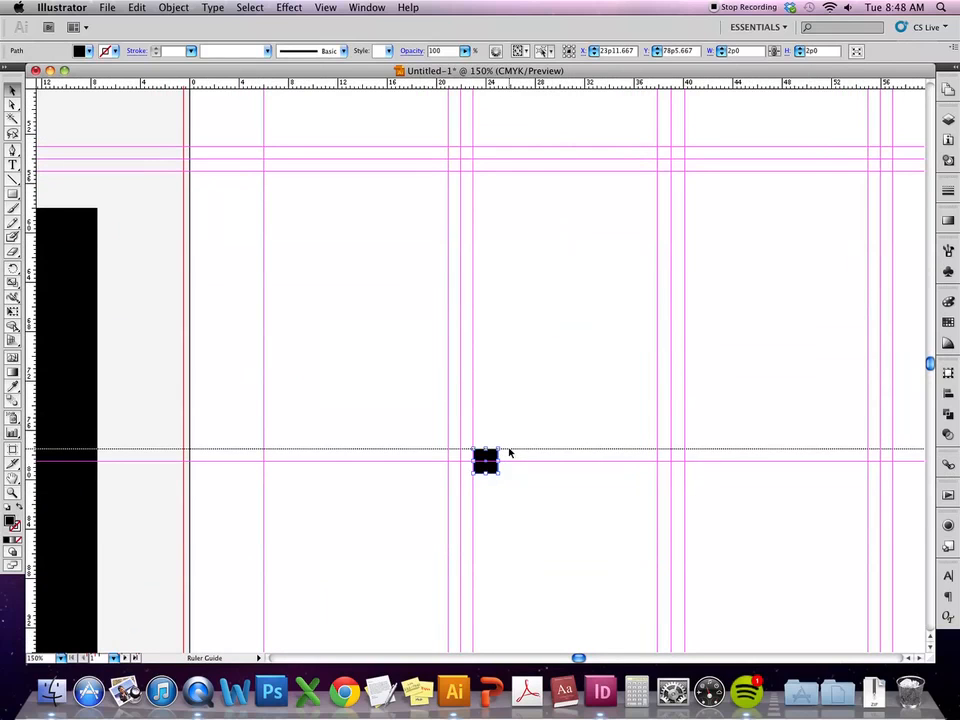
pyautogui.click(541, 372)
pyautogui.moveTo(568, 87); pyautogui.dragTo(131, 295)
pyautogui.click(285, 282)
# Delete the centre guide from each of the three vertical and three horizontal gutters, keeping only the gutter edges
pyautogui.press('super+minus')
pyautogui.press('super+minus')
pyautogui.press('super+minus')
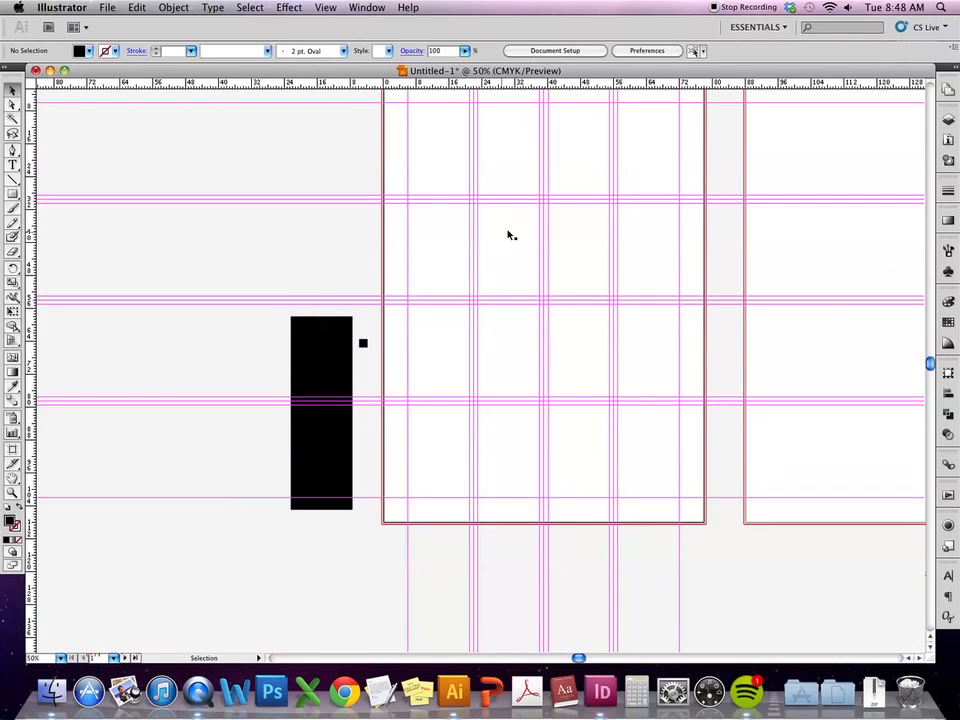
pyautogui.scroll(5, 501, 236)
pyautogui.click(438, 193)
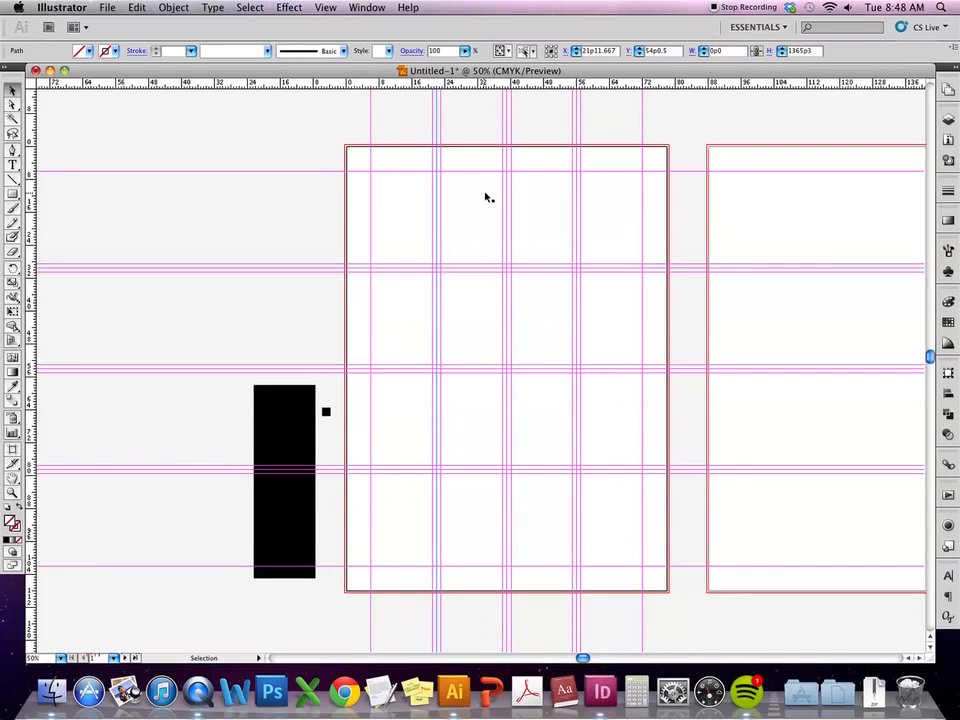
pyautogui.click(484, 197)
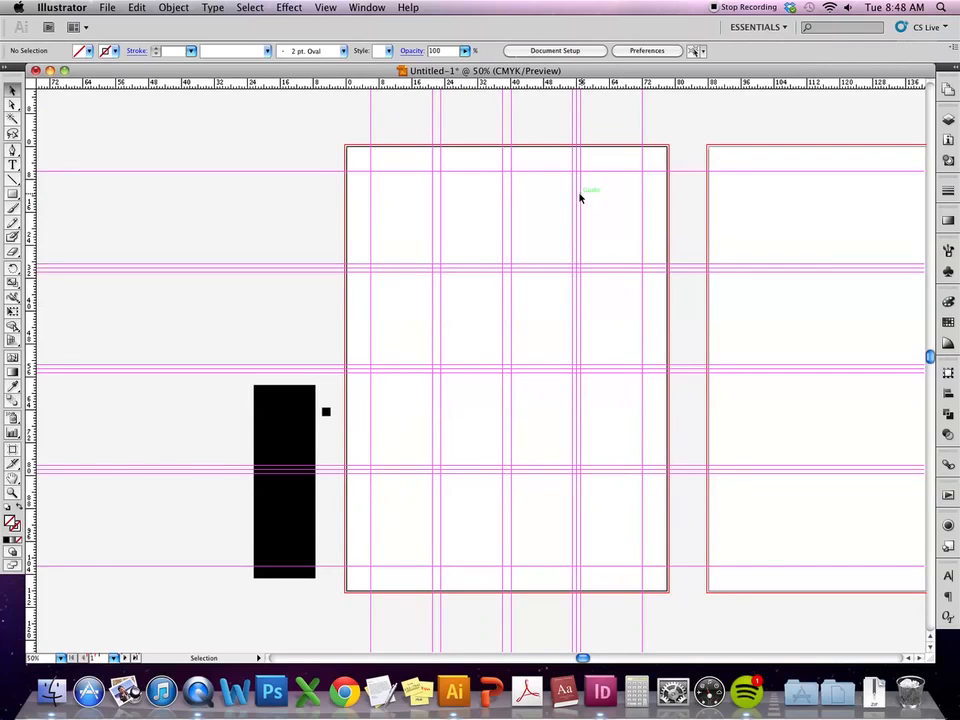
pyautogui.click(555, 268)
pyautogui.press('Delete')
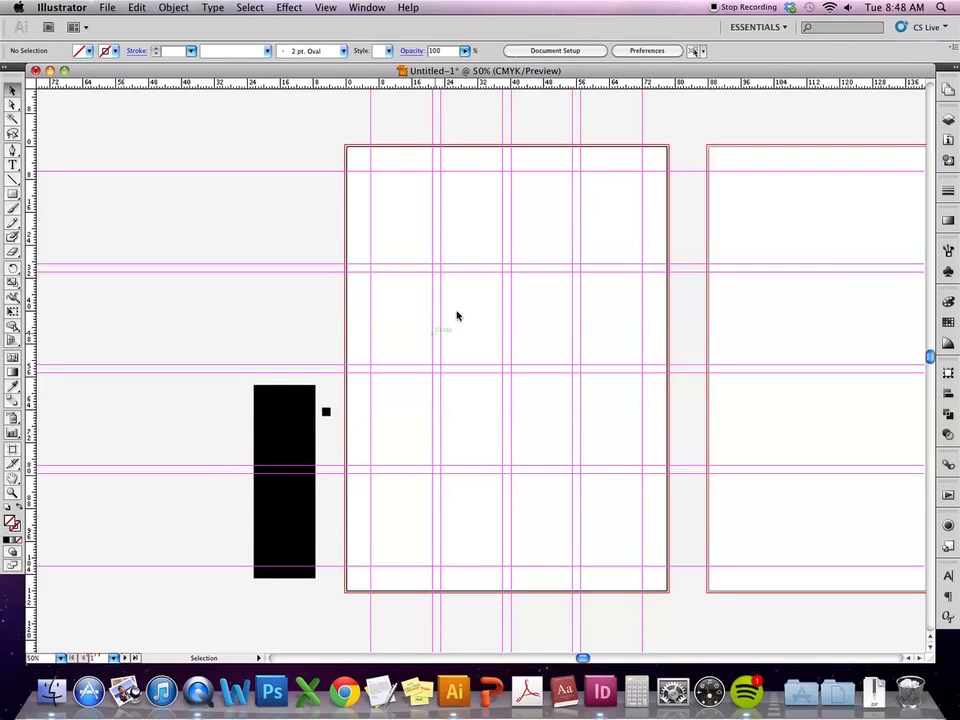
# Lock all the guides
pyautogui.click(325, 7)
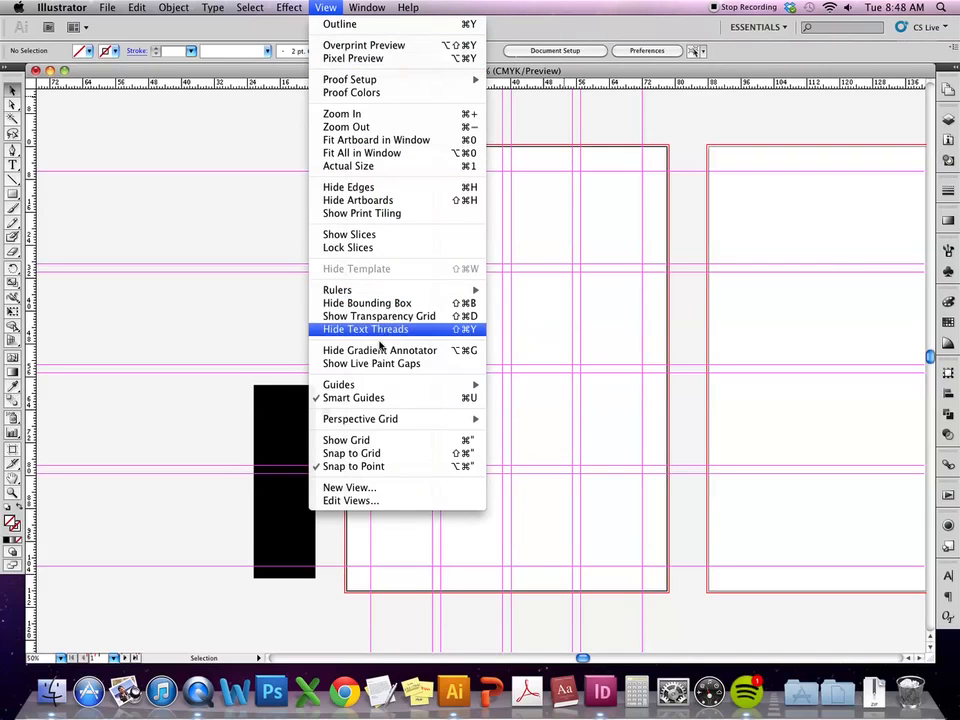
pyautogui.moveTo(367, 391)
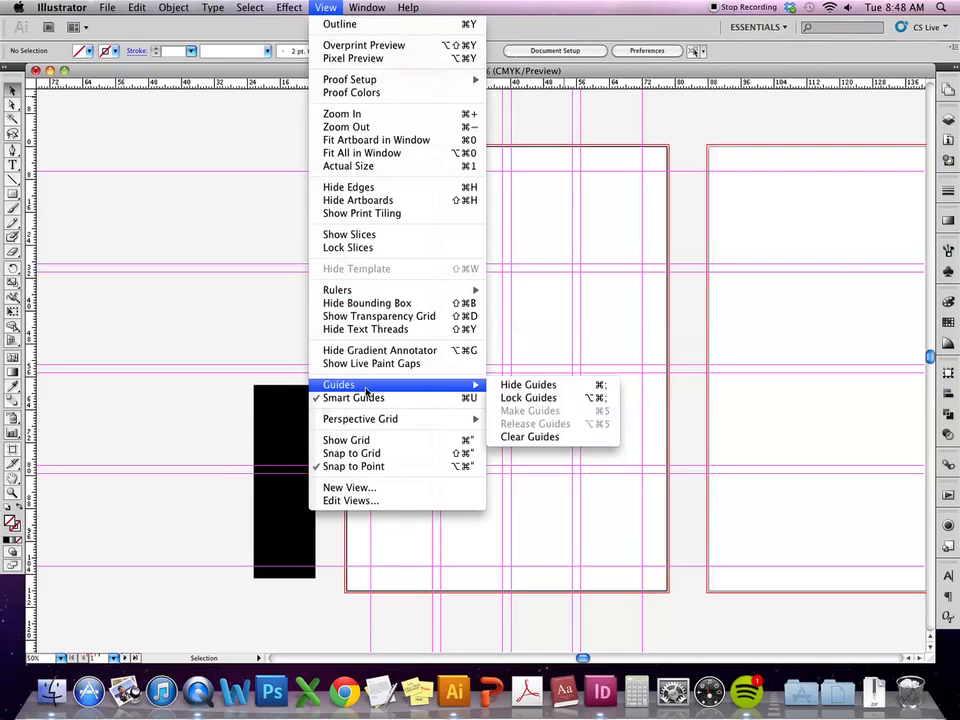
pyautogui.click(530, 398)
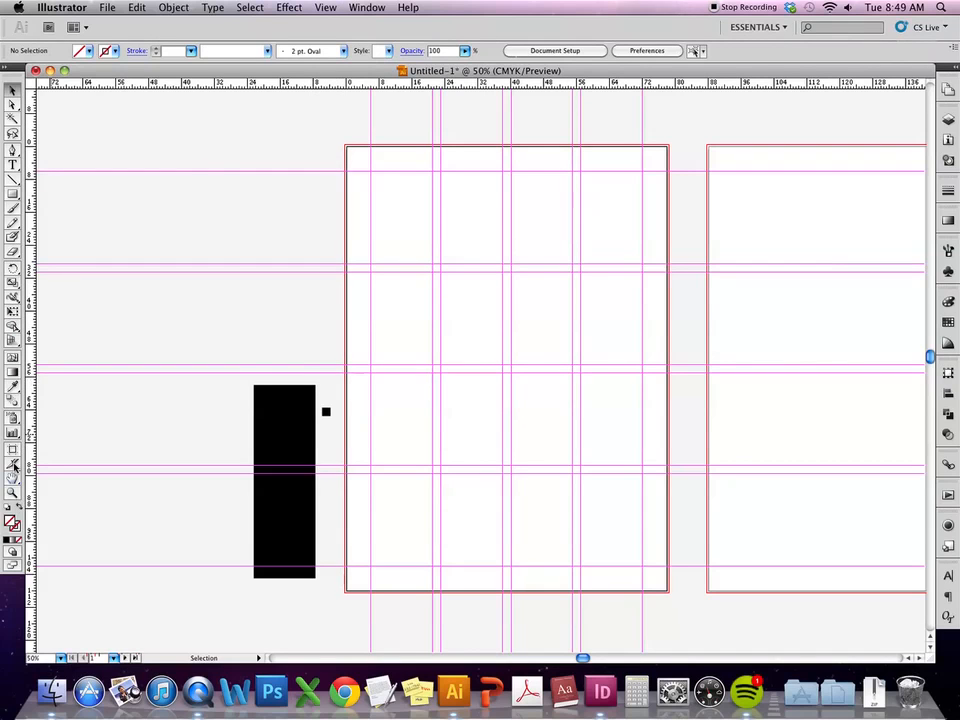
# Draw a rectangle filling the first artboard's top-left grid module, 14p11.667 by 22p5.667, and fill it with black
pyautogui.click(13, 196)
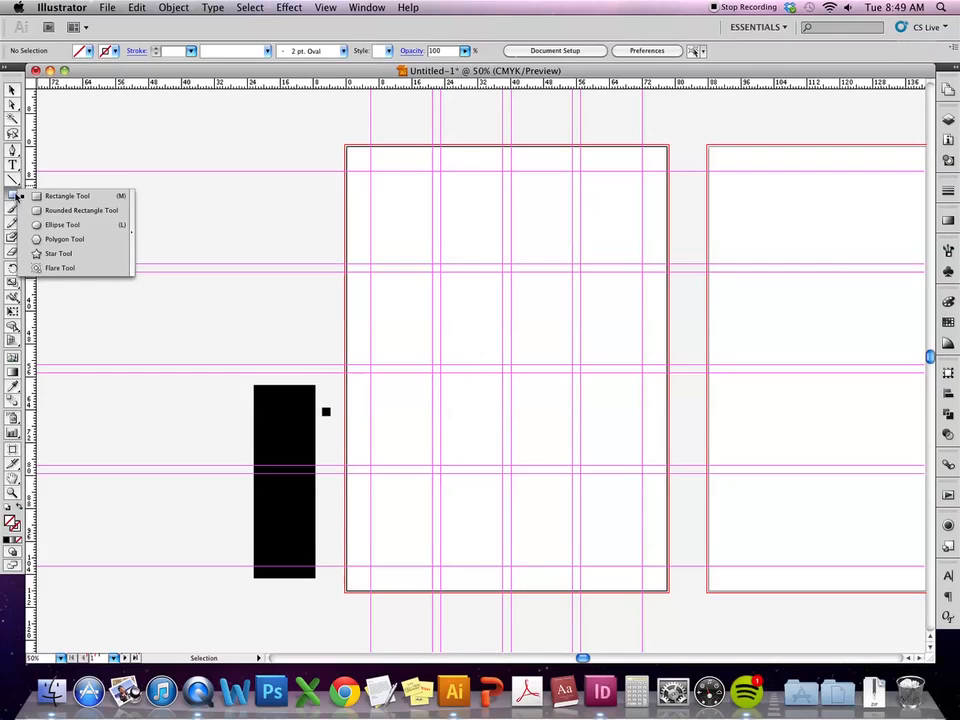
pyautogui.click(66, 196)
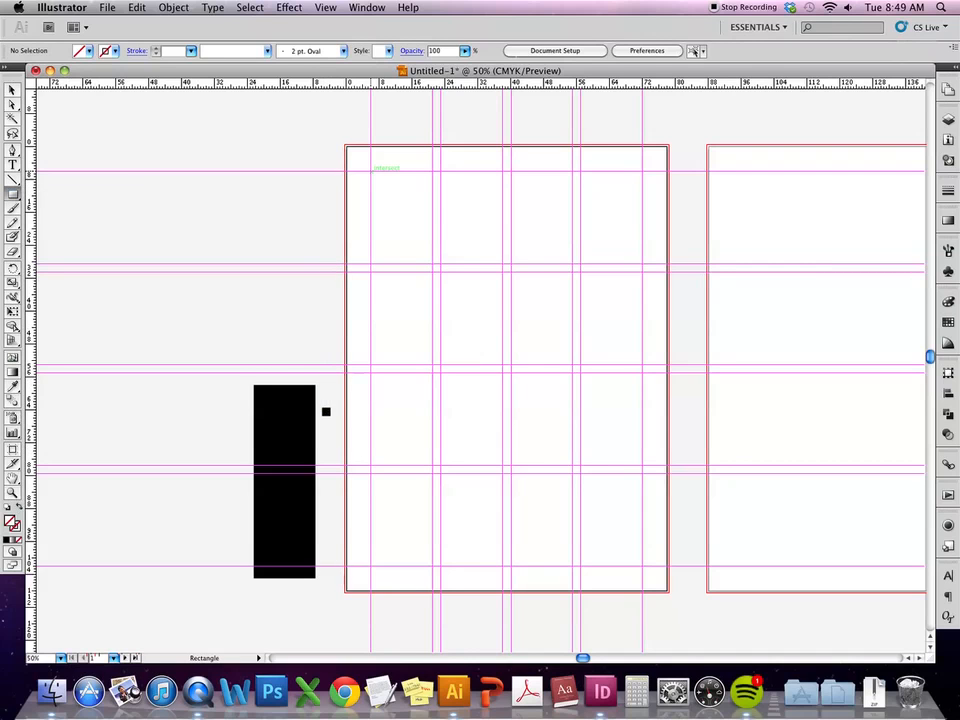
pyautogui.moveTo(371, 171); pyautogui.dragTo(432, 263)
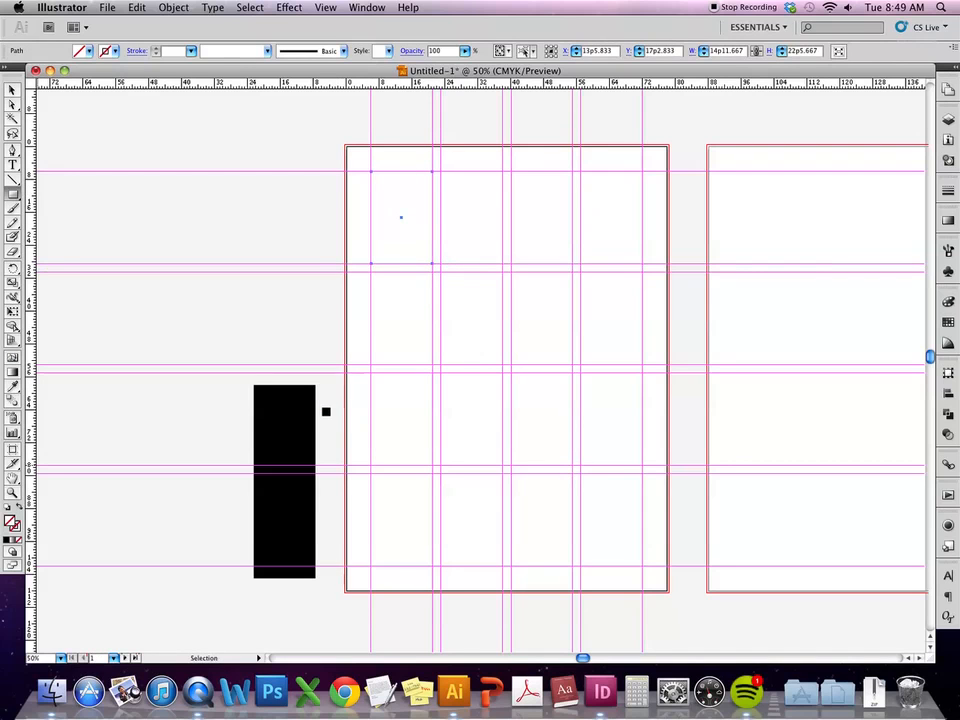
pyautogui.click(7, 540)
# Duplicate the black module across the other three columns of the top row, keeping equal spacing
pyautogui.click(12, 91)
pyautogui.moveTo(407, 199); pyautogui.dragTo(474, 199)
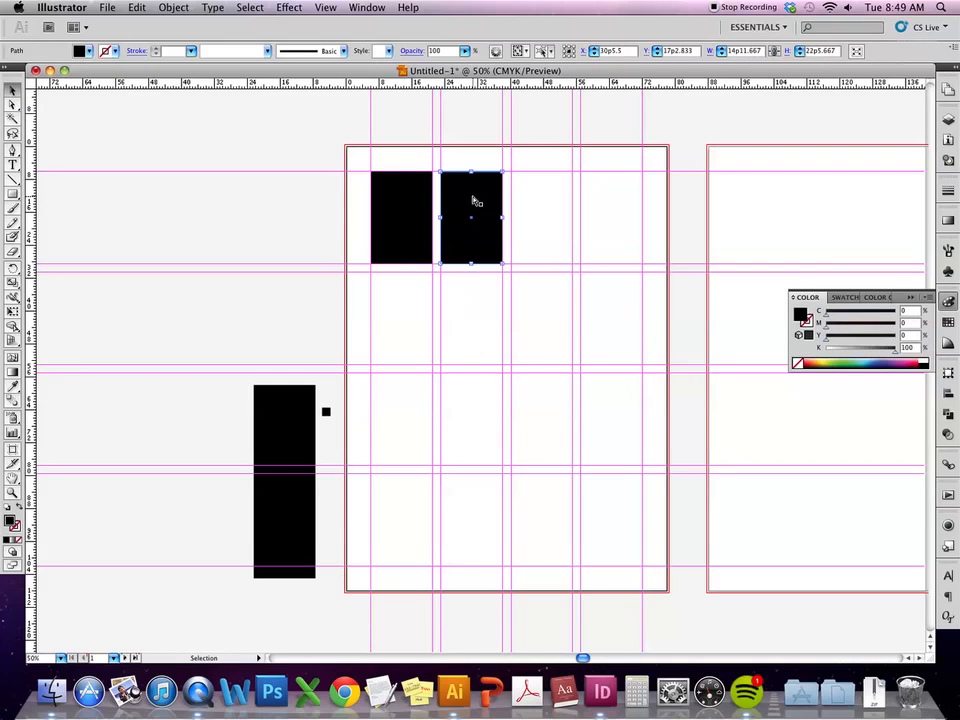
pyautogui.press('super+d')
pyautogui.press('super+d')
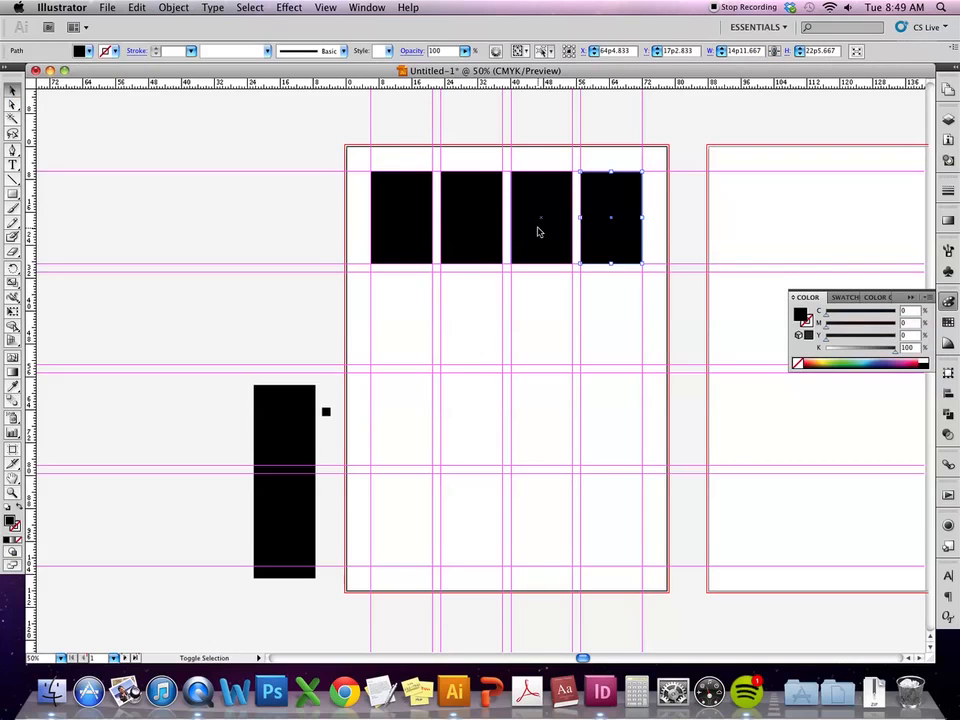
# Select the four top-row modules and duplicate them down into the three rows below to fill the grid
pyautogui.keyDown('shift'); pyautogui.click(545, 232); pyautogui.keyUp('shift')
pyautogui.keyDown('shift'); pyautogui.click(467, 237); pyautogui.keyUp('shift')
pyautogui.keyDown('shift'); pyautogui.click(405, 228); pyautogui.keyUp('shift')
pyautogui.moveTo(414, 196); pyautogui.dragTo(425, 285)
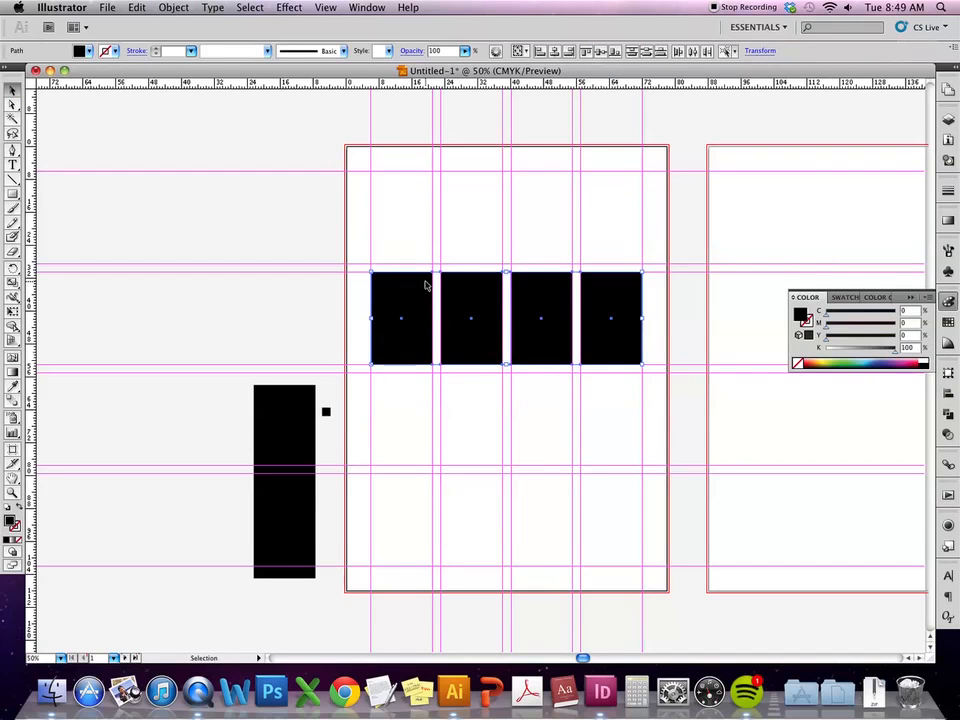
pyautogui.press('super+z')
pyautogui.moveTo(422, 238); pyautogui.dragTo(414, 506)
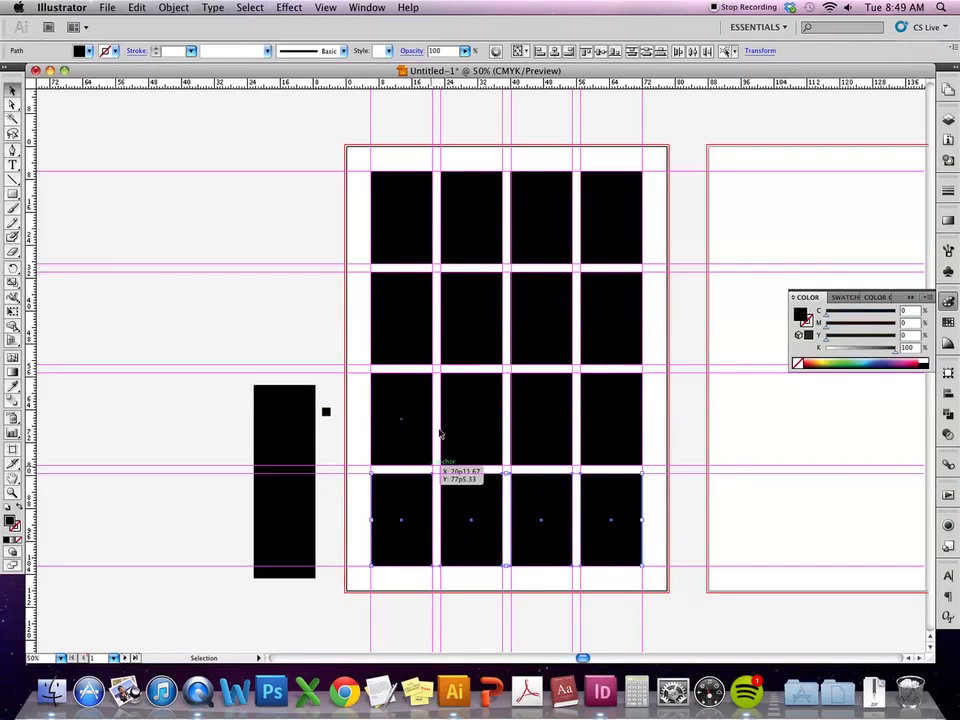
pyautogui.click(343, 200)
pyautogui.moveTo(341, 188); pyautogui.dragTo(478, 509)
pyautogui.click(545, 231)
pyautogui.moveTo(31, 288); pyautogui.dragTo(602, 263)
pyautogui.moveTo(681, 285); pyautogui.dragTo(565, 277)
pyautogui.moveTo(32, 385); pyautogui.dragTo(747, 356)
pyautogui.press('super+z')
pyautogui.press('super+z')
# Place vertical margin guides on the second artboard at 6 and 72 picas from its left edge
pyautogui.moveTo(410, 169); pyautogui.dragTo(450, 162)
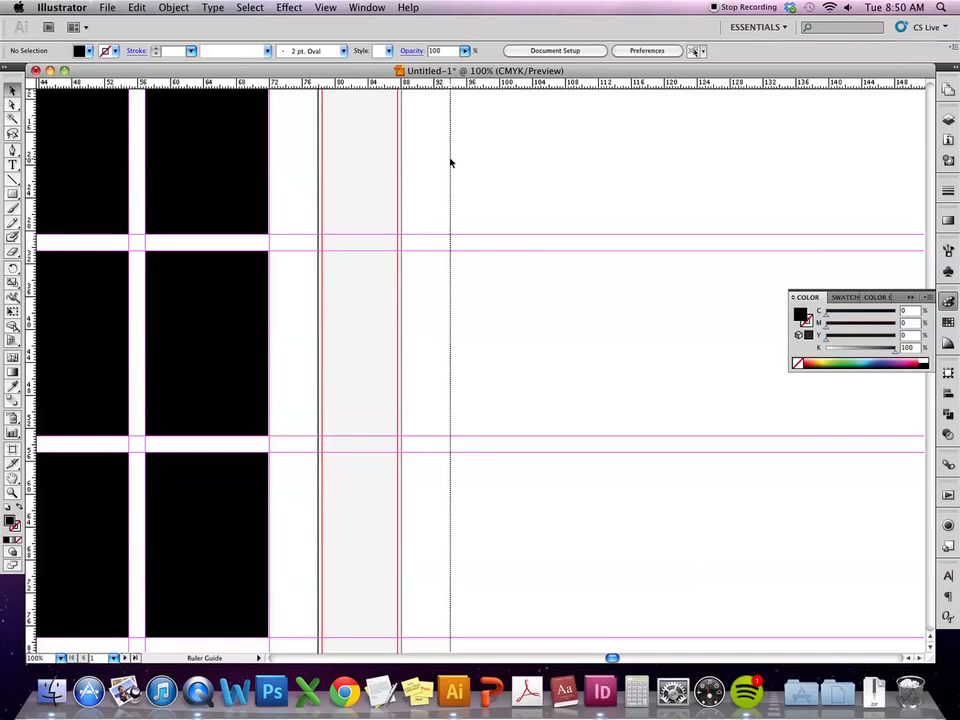
pyautogui.scroll(3, 494, 179)
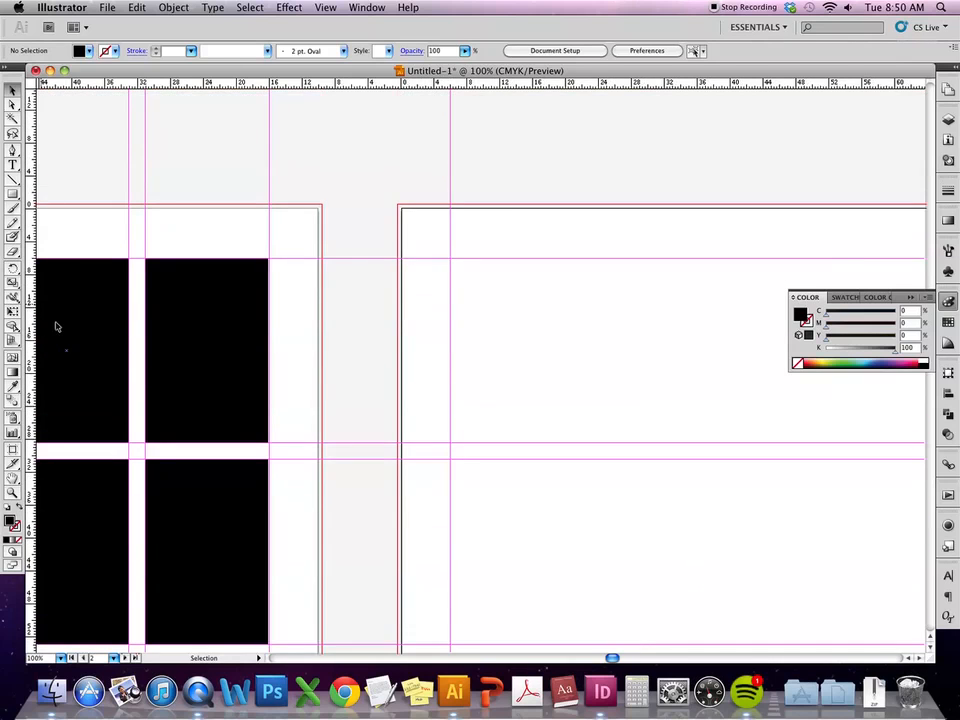
pyautogui.hscroll(6, 421, 329)
pyautogui.moveTo(32, 360); pyautogui.dragTo(751, 385)
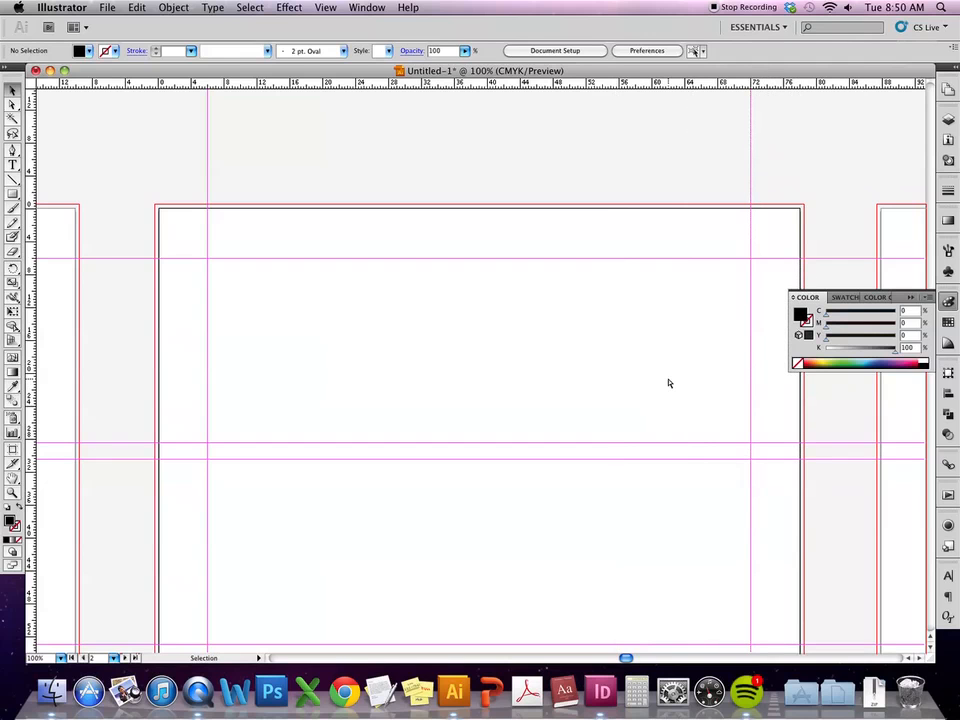
# Move all sixteen black modules from the first artboard onto the second, aligned with its left and right margin guides
pyautogui.press('super+minus')
pyautogui.press('super+minus')
pyautogui.press('super+minus')
pyautogui.moveTo(424, 568); pyautogui.dragTo(425, 551)
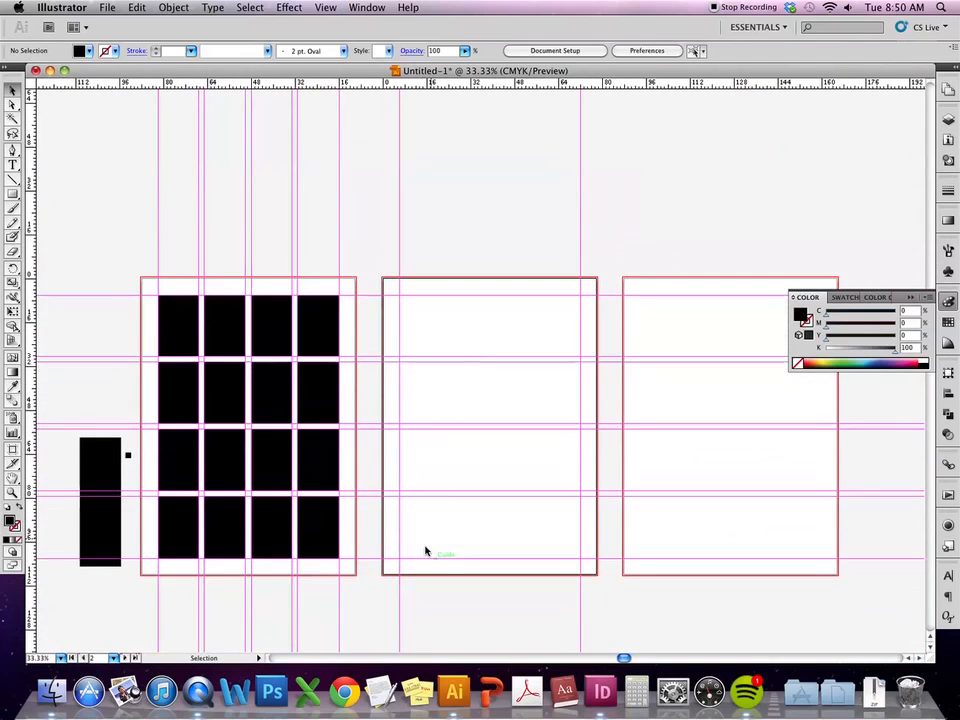
pyautogui.moveTo(142, 325); pyautogui.dragTo(344, 554)
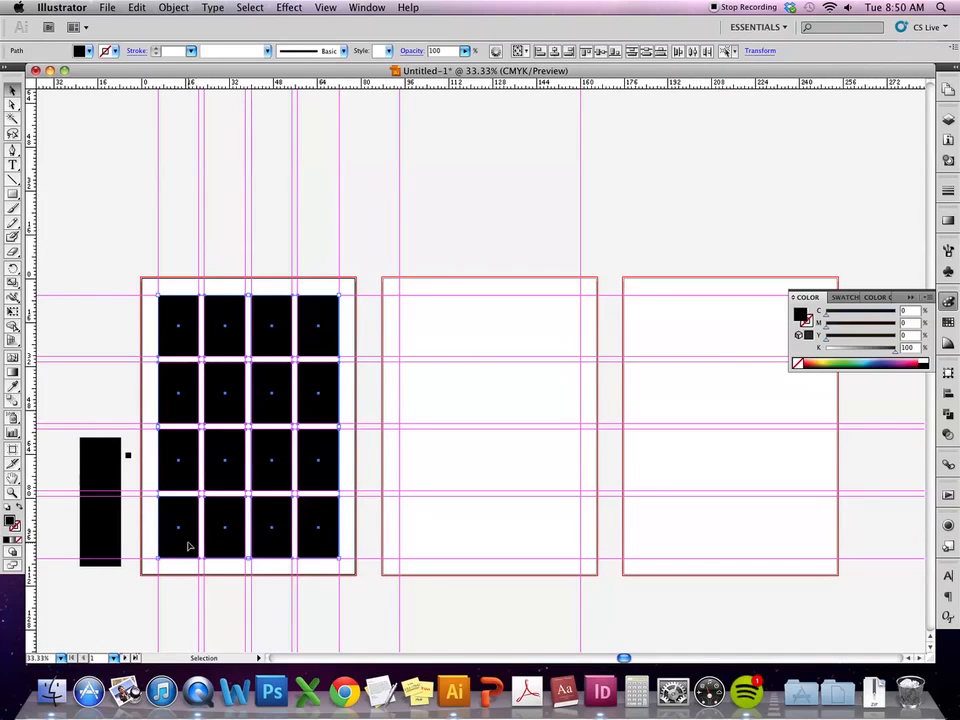
pyautogui.moveTo(212, 547); pyautogui.dragTo(422, 558)
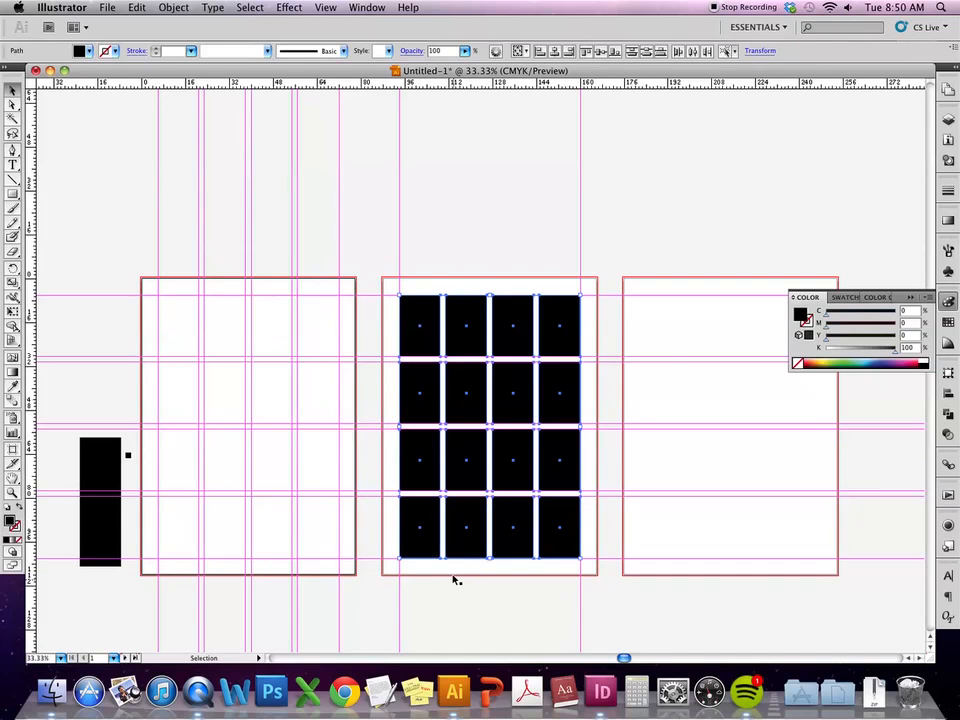
# Convert the sixteen black modules on the second artboard into guides
pyautogui.click(455, 580)
pyautogui.moveTo(390, 273); pyautogui.dragTo(583, 566)
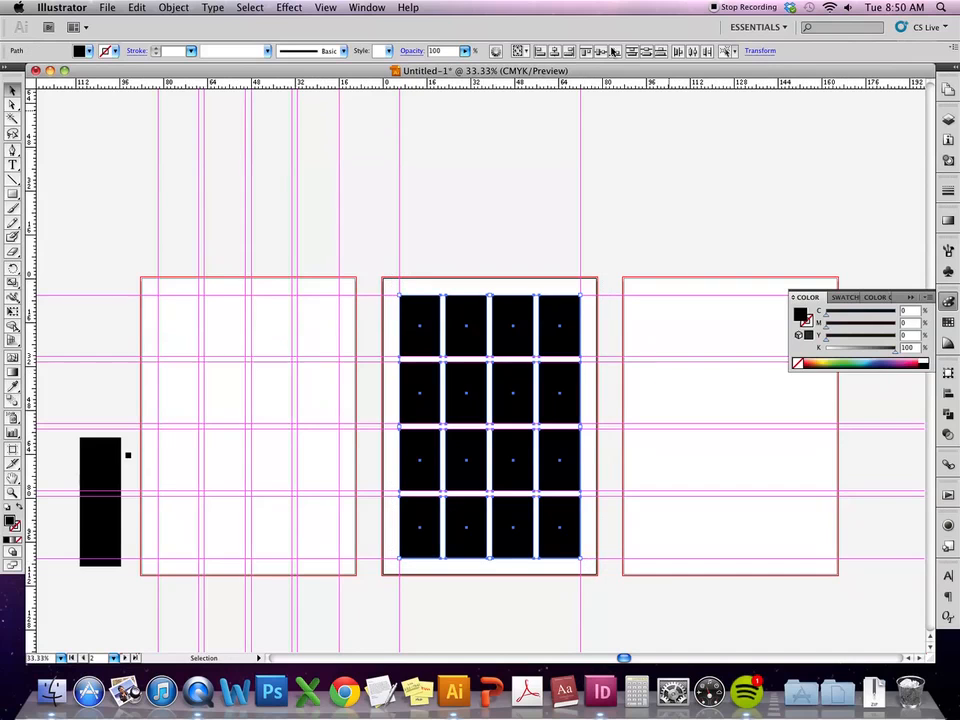
pyautogui.click(326, 7)
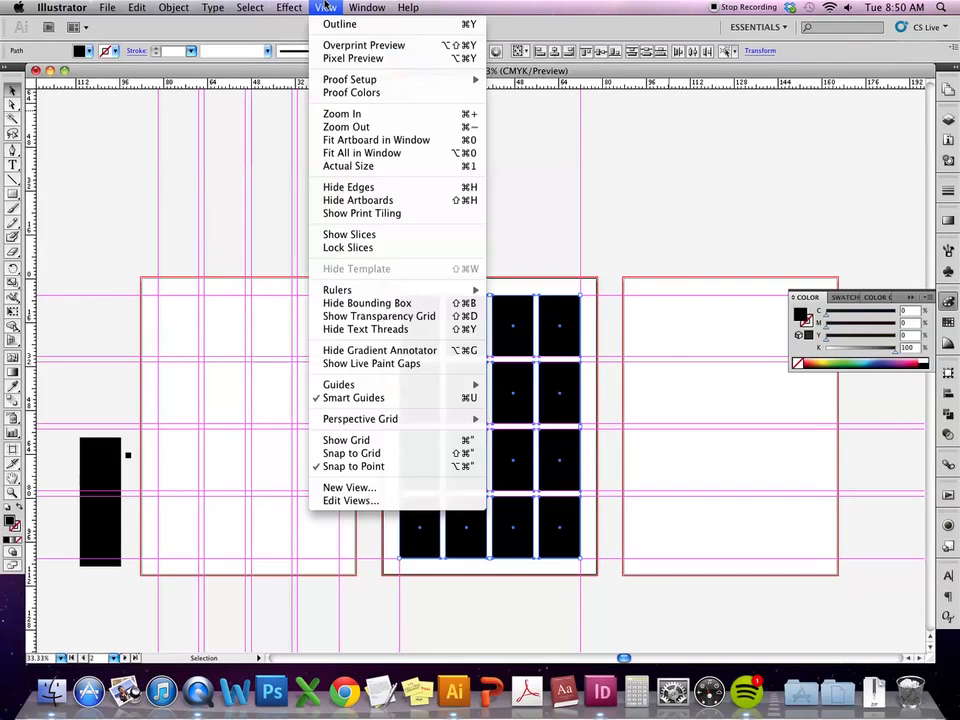
pyautogui.moveTo(366, 391)
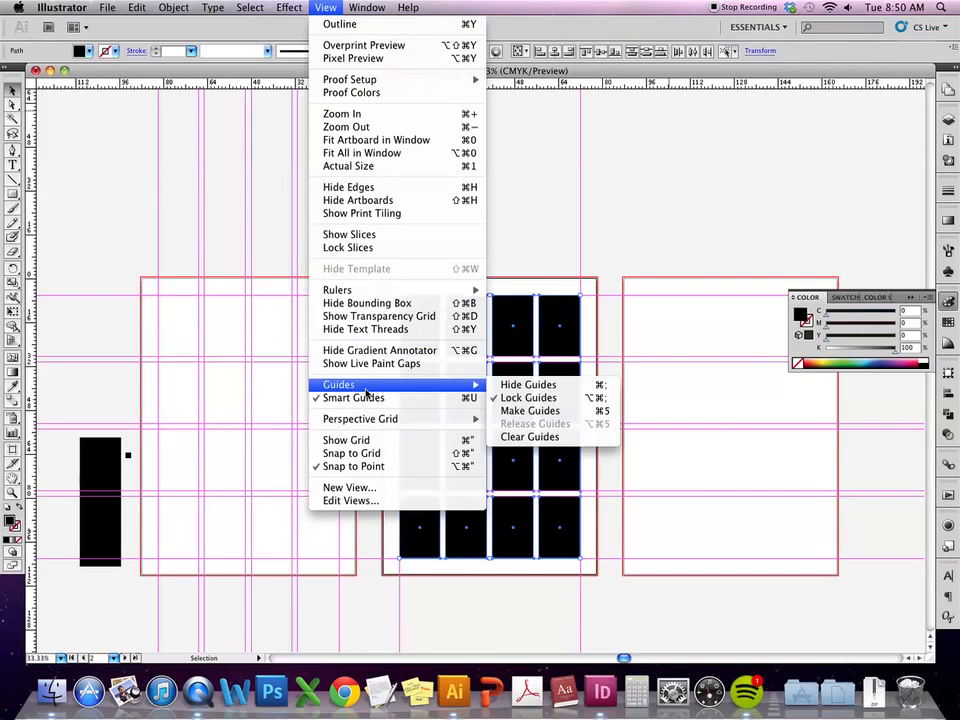
pyautogui.click(553, 411)
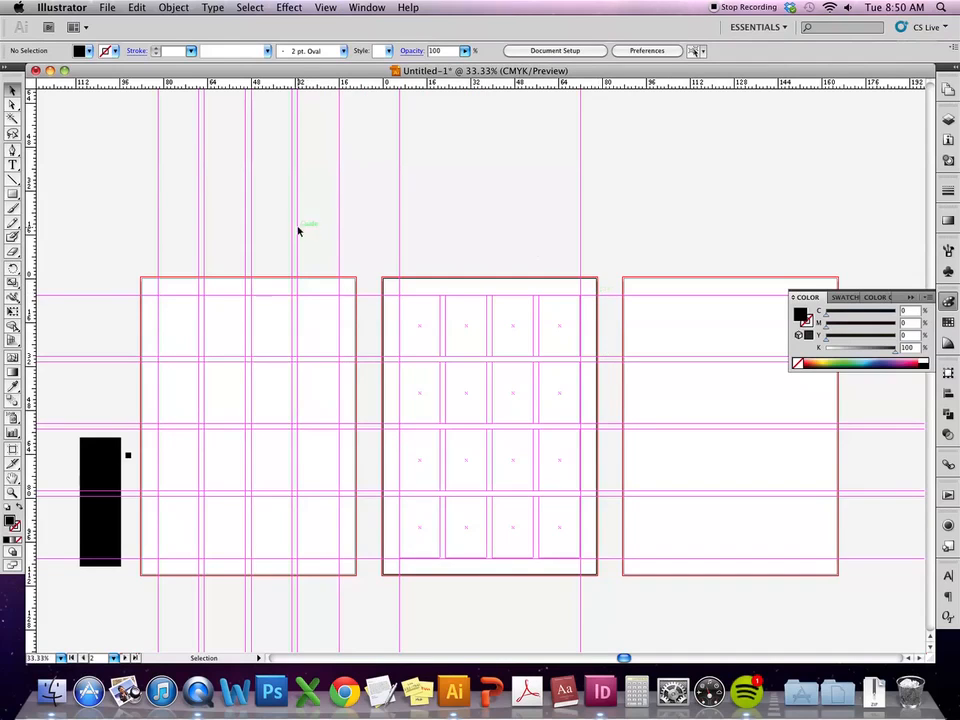
# Unlock the guides and duplicate the first artboard's vertical margin and column guides onto the third artboard
pyautogui.click(327, 8)
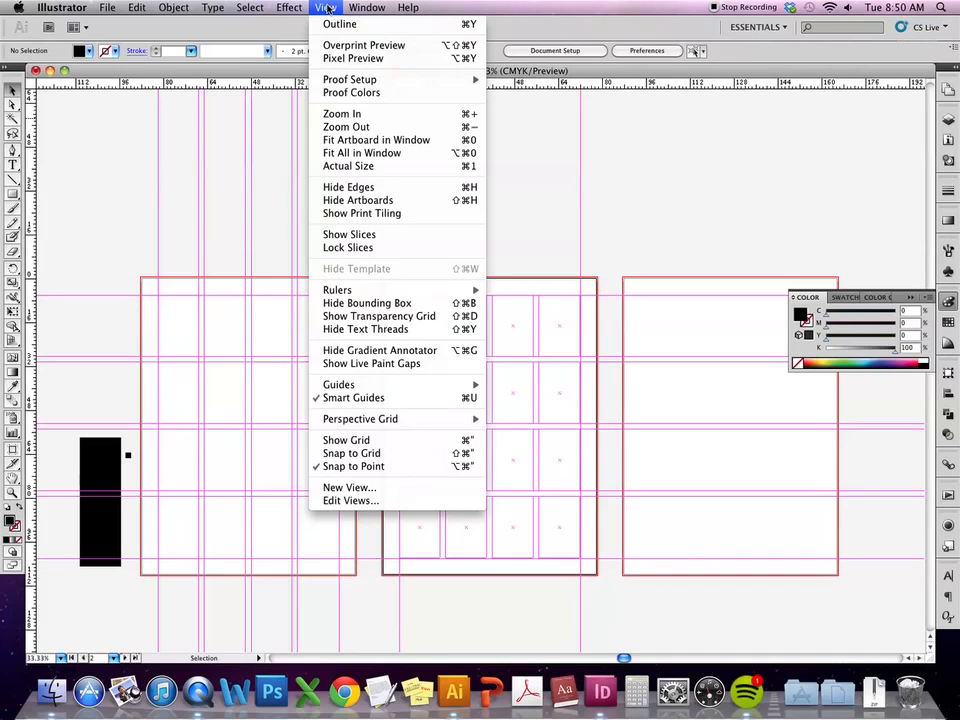
pyautogui.moveTo(397, 386)
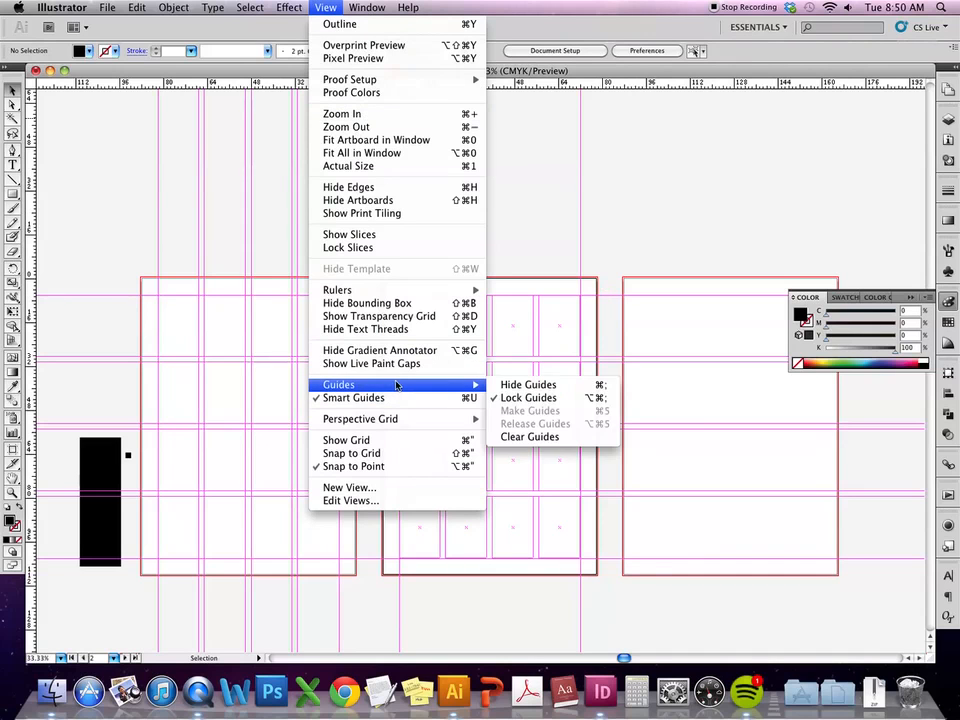
pyautogui.click(510, 398)
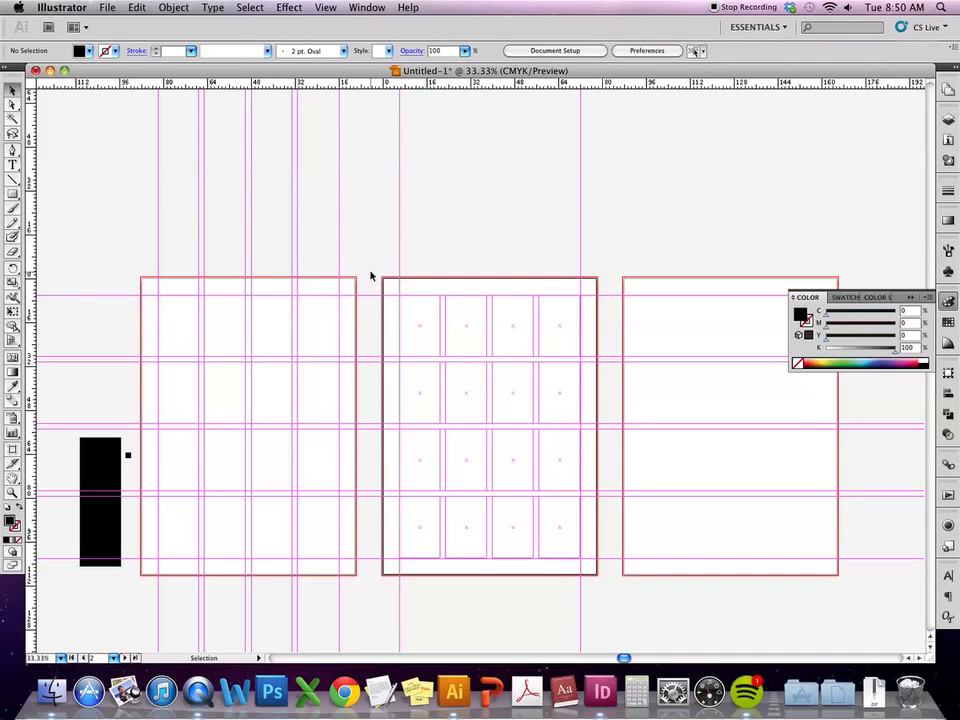
pyautogui.moveTo(367, 275); pyautogui.dragTo(145, 578)
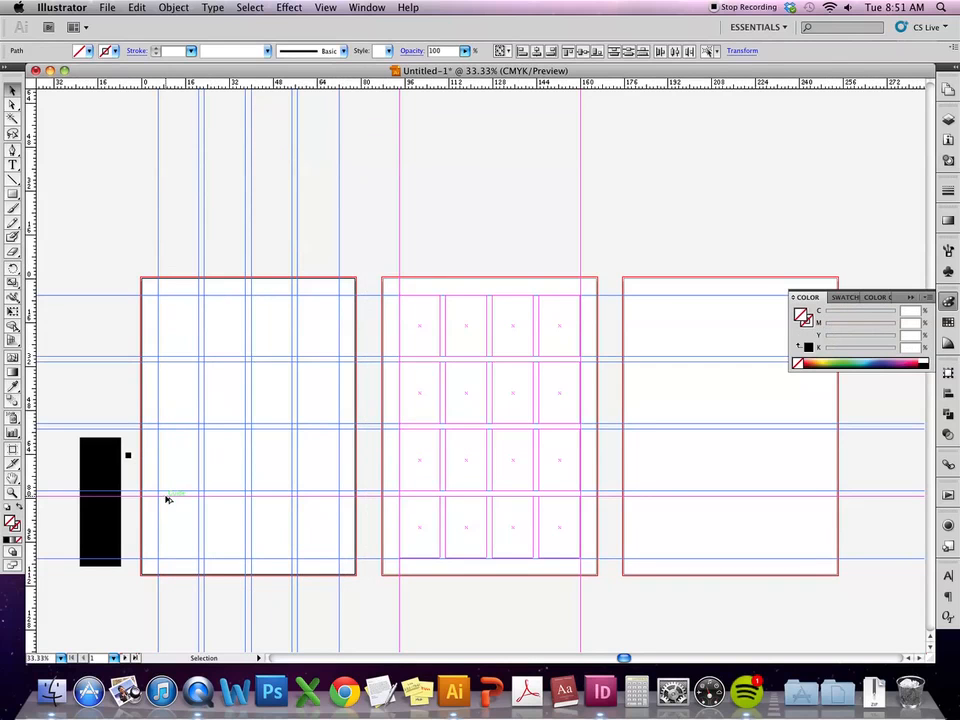
pyautogui.moveTo(166, 500); pyautogui.dragTo(646, 512)
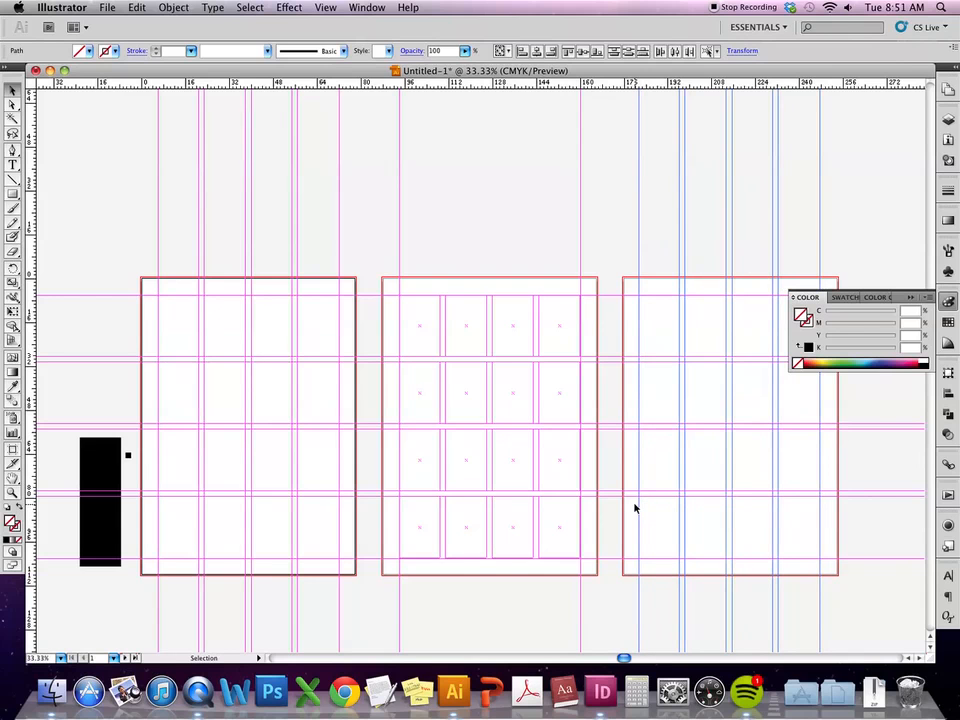
pyautogui.moveTo(793, 564); pyautogui.dragTo(681, 561)
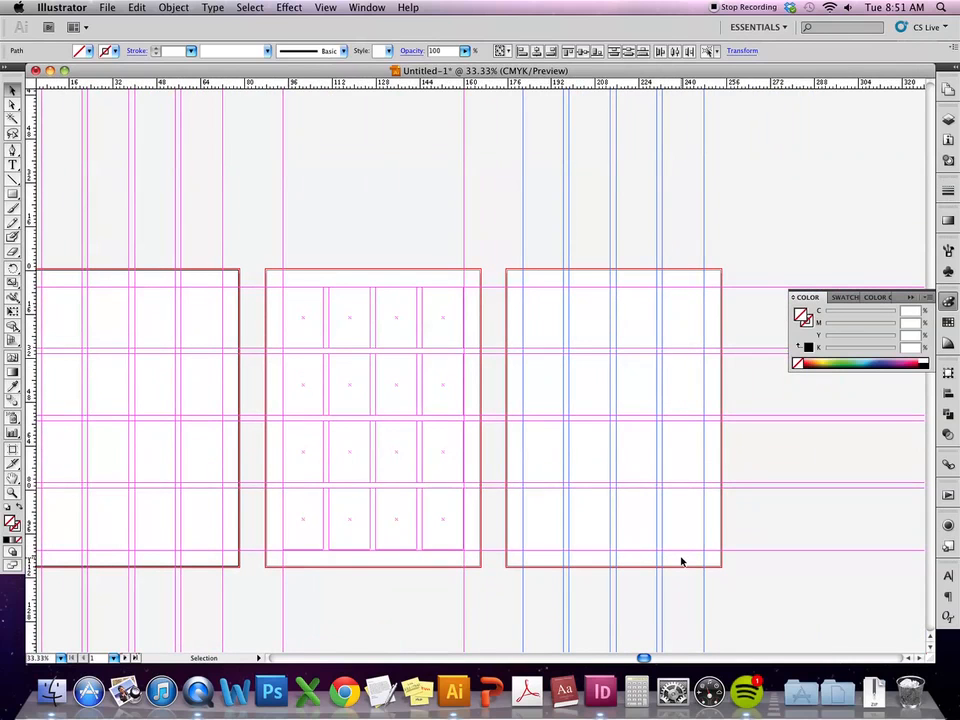
pyautogui.press('super+equal')
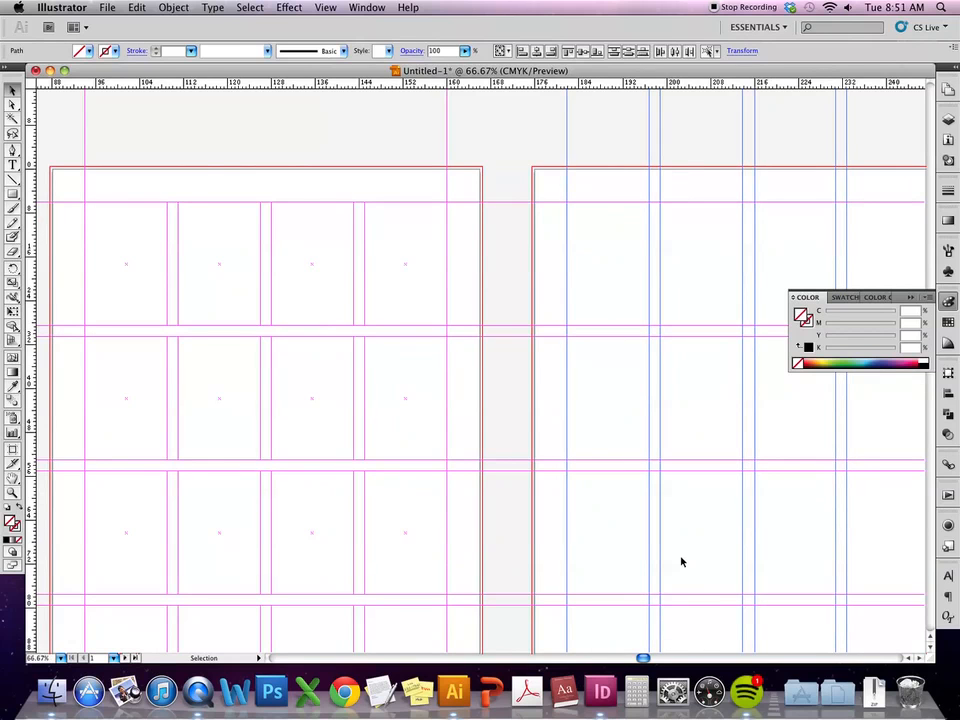
pyautogui.click(693, 458)
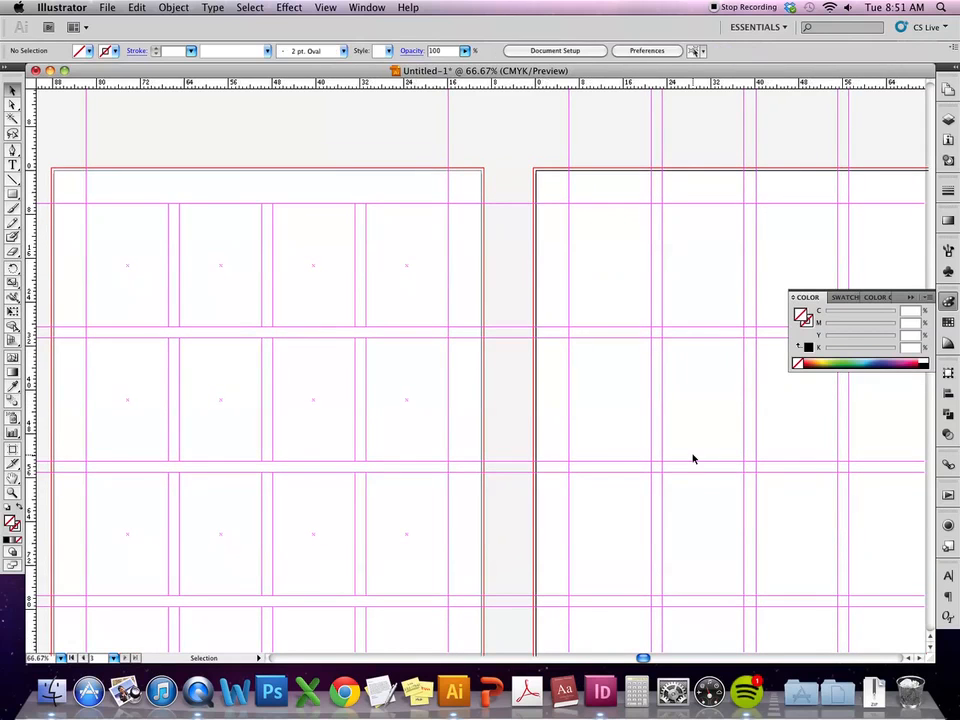
pyautogui.press('super+minus')
pyautogui.press('super+minus')
pyautogui.press('super+minus')
pyautogui.moveTo(375, 620); pyautogui.dragTo(439, 506)
pyautogui.moveTo(381, 458); pyautogui.dragTo(212, 487)
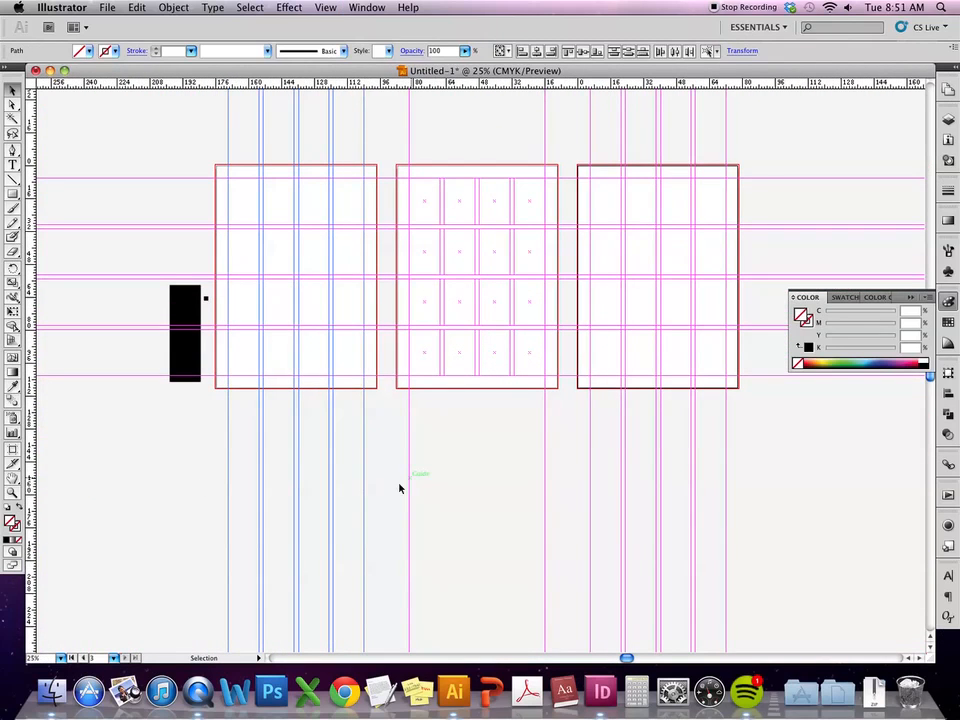
pyautogui.click(109, 6)
pyautogui.click(110, 7)
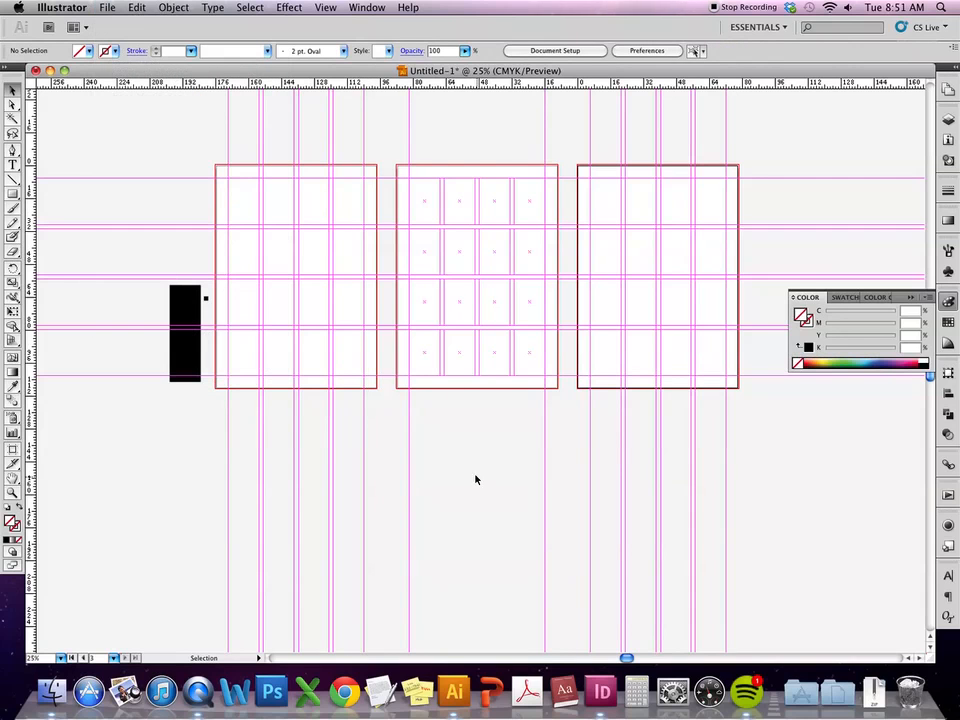
pyautogui.click(366, 7)
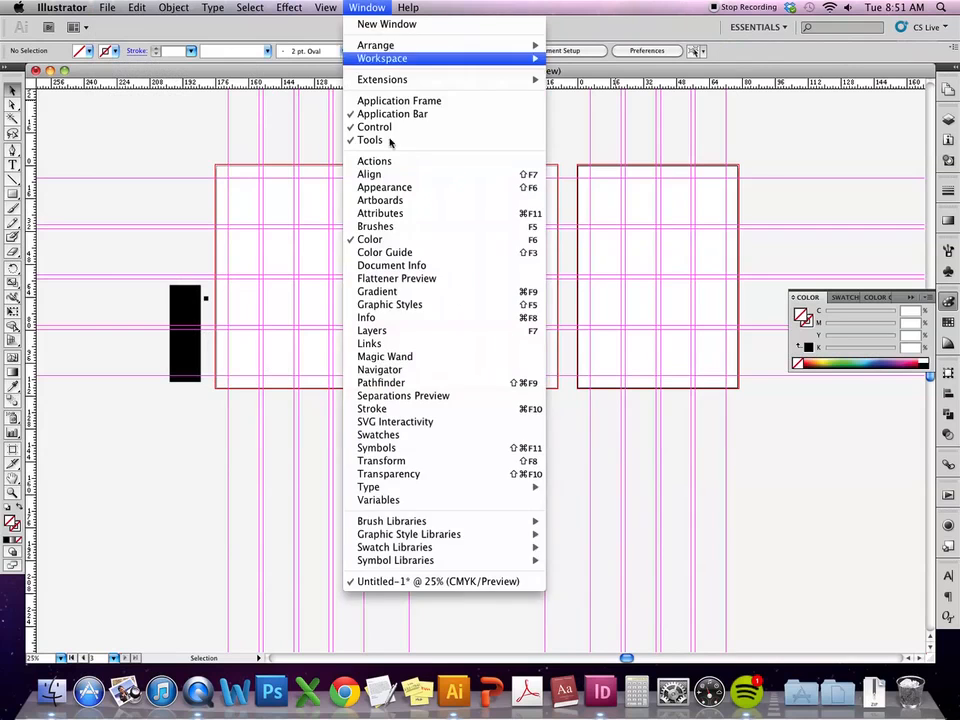
pyautogui.click(274, 6)
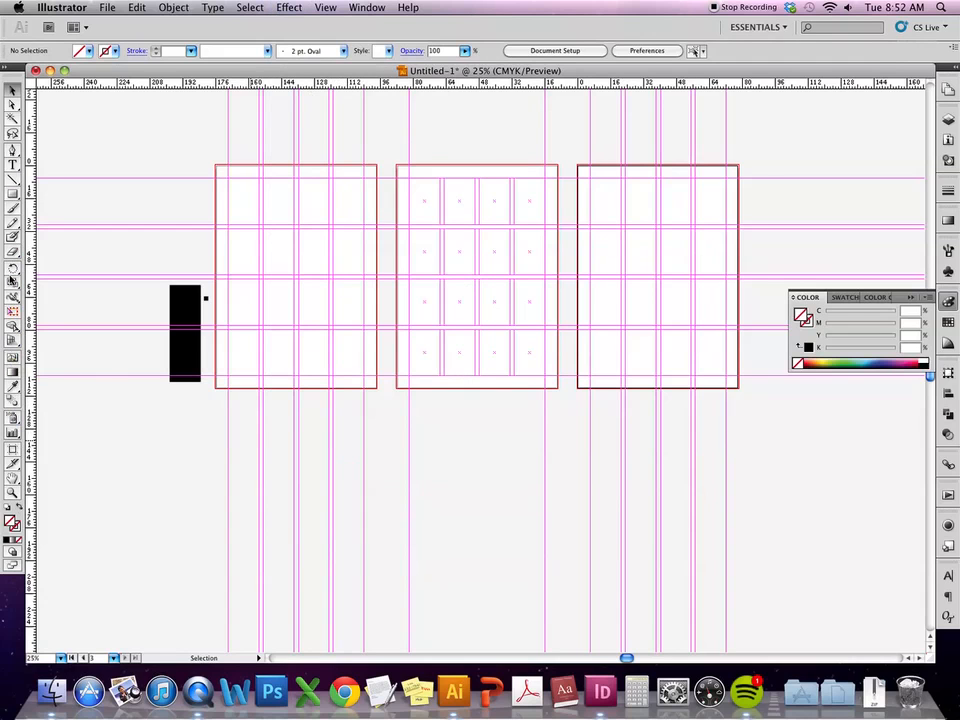
# Duplicate the second artboard directly below itself to create a fourth artboard
pyautogui.click(13, 450)
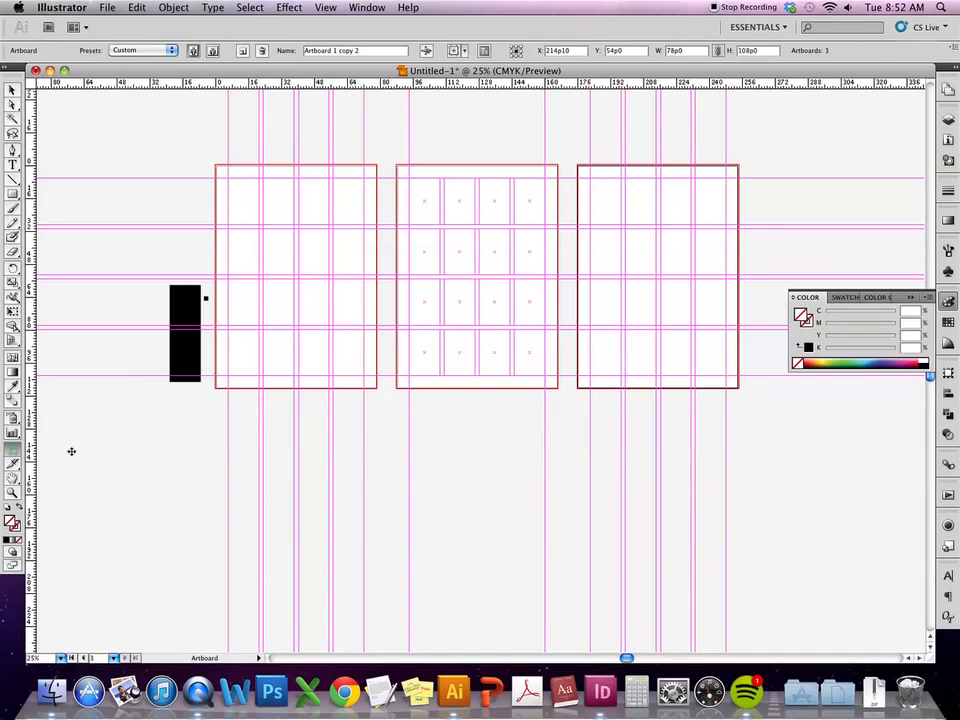
pyautogui.click(445, 385)
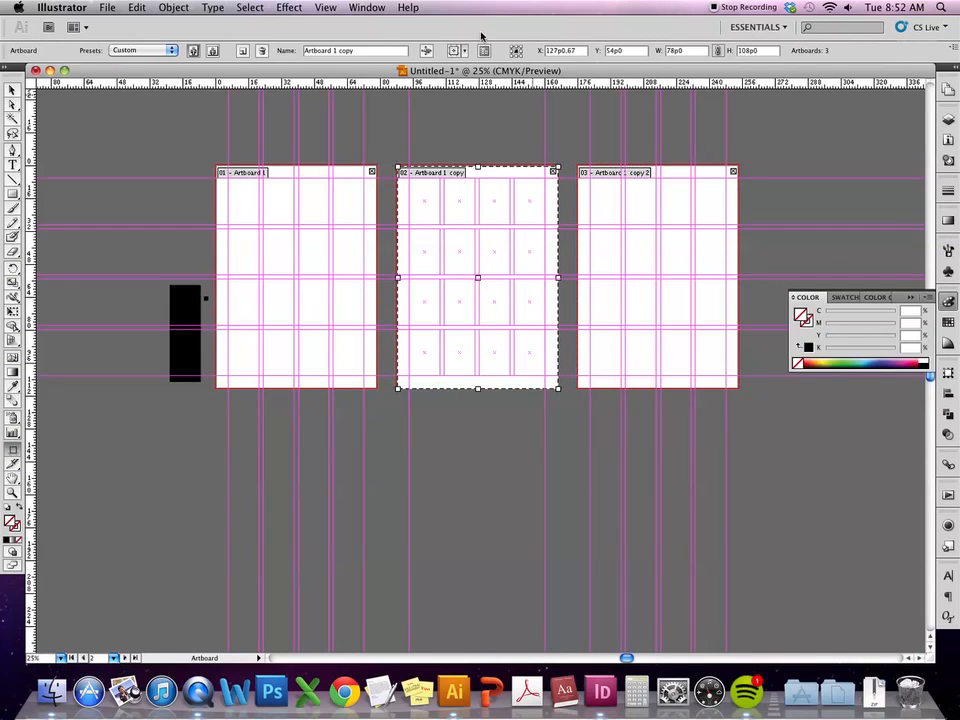
pyautogui.click(325, 7)
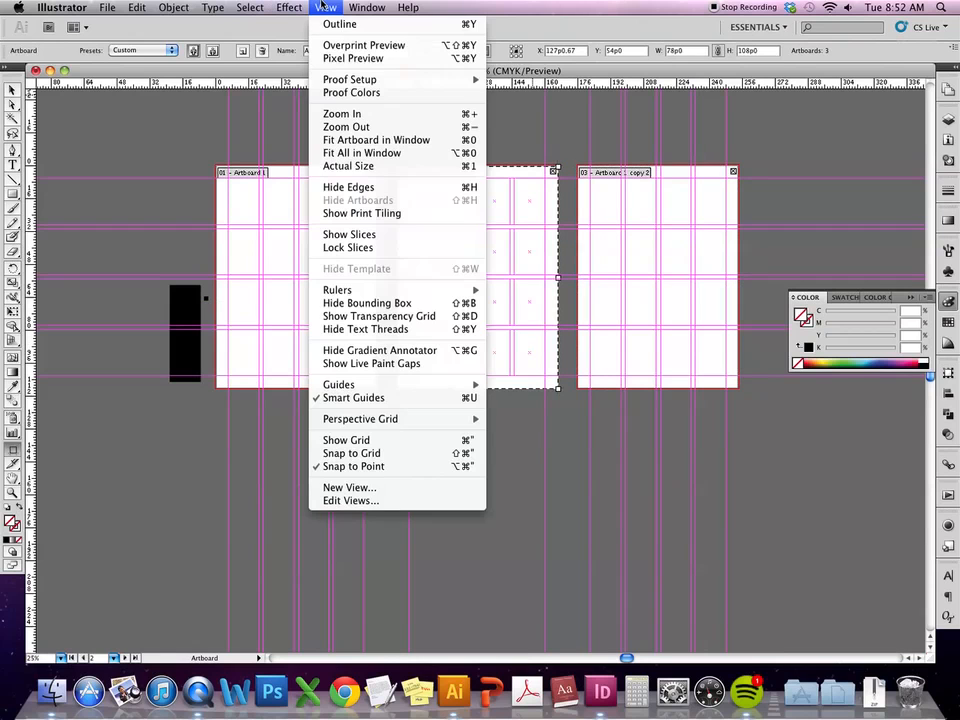
pyautogui.moveTo(465, 385)
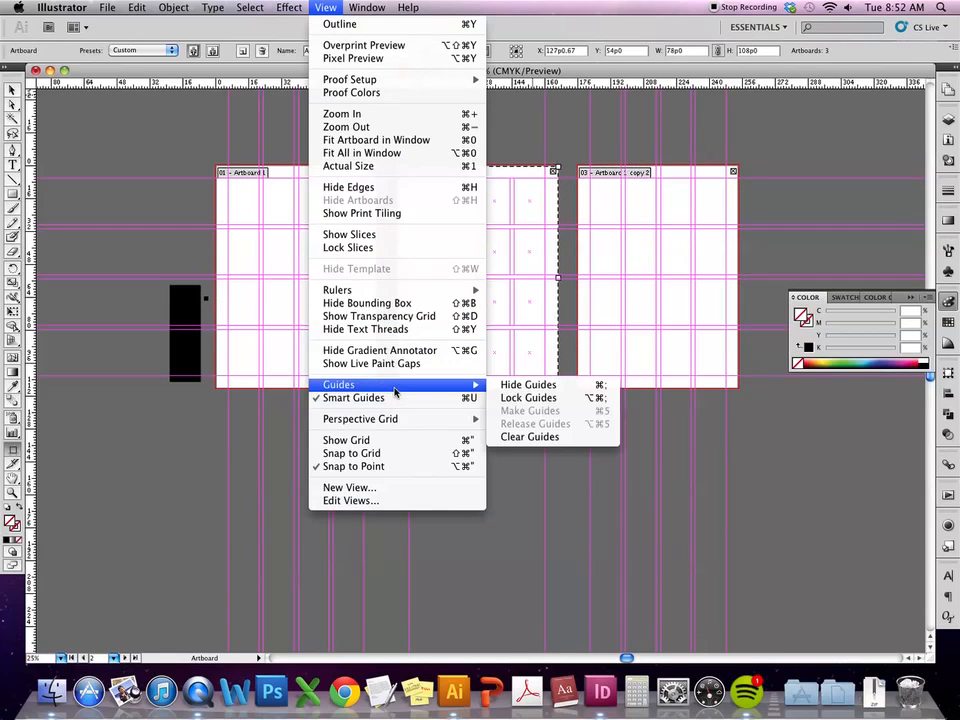
pyautogui.click(367, 7)
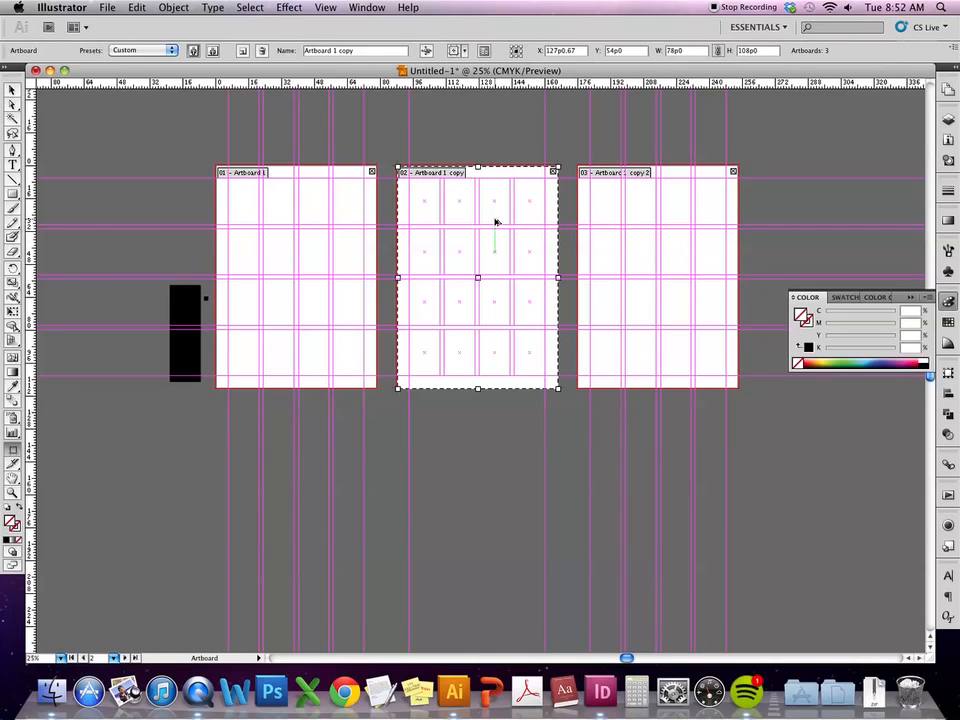
pyautogui.moveTo(493, 217); pyautogui.dragTo(506, 472)
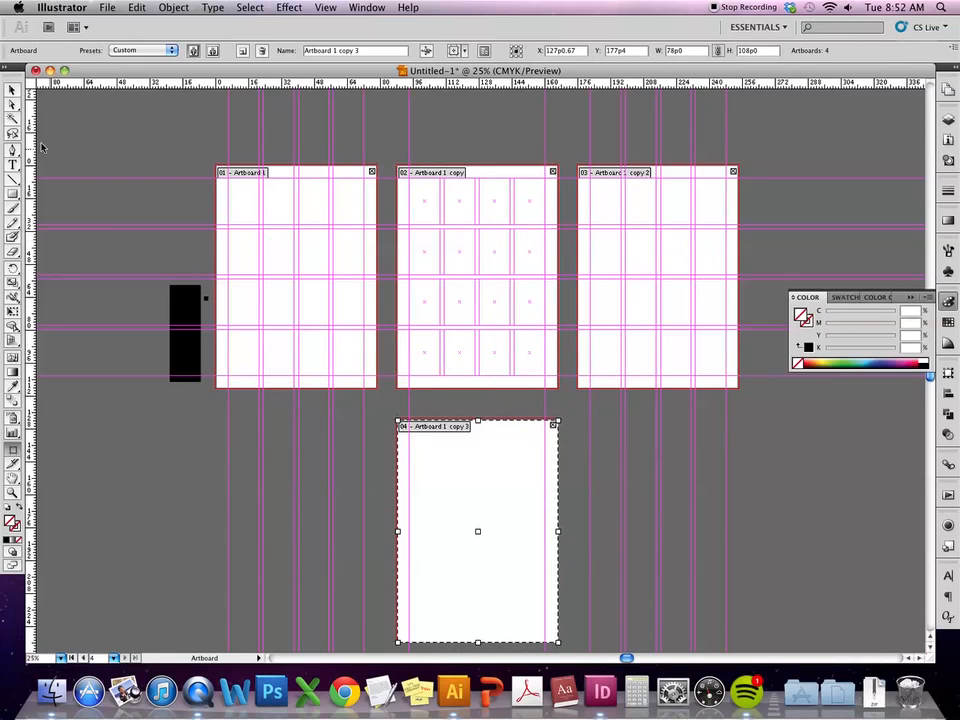
pyautogui.click(12, 90)
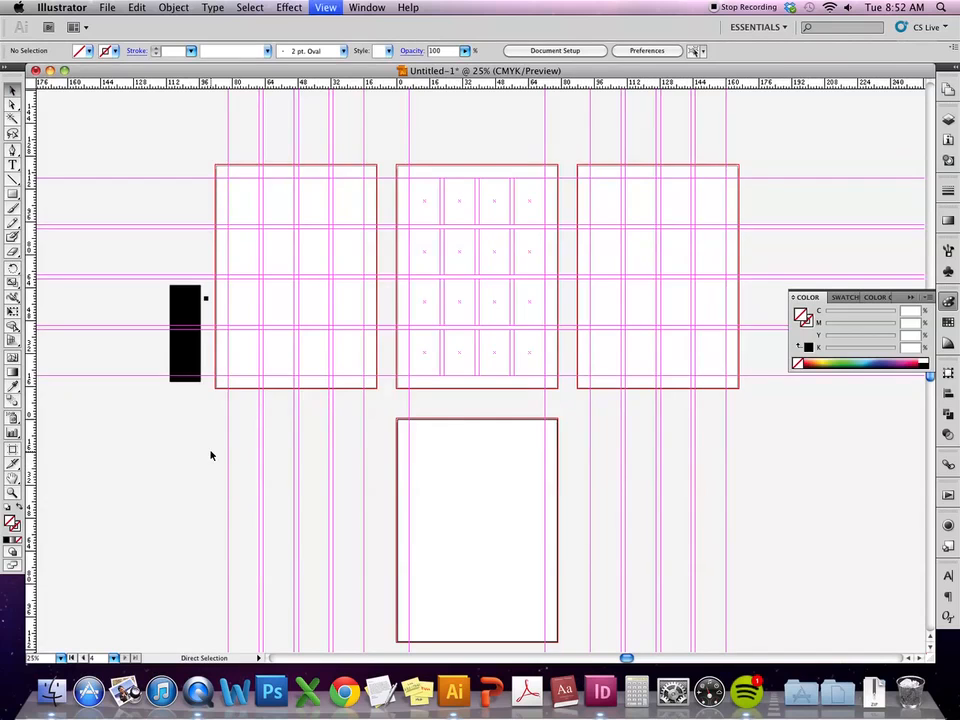
# Place a horizontal margin guide about 6 picas below the top edge of the fourth artboard
pyautogui.press('super+equal')
pyautogui.press('super+equal')
pyautogui.scroll(-2, 365, 460)
pyautogui.scroll(-3, 365, 460)
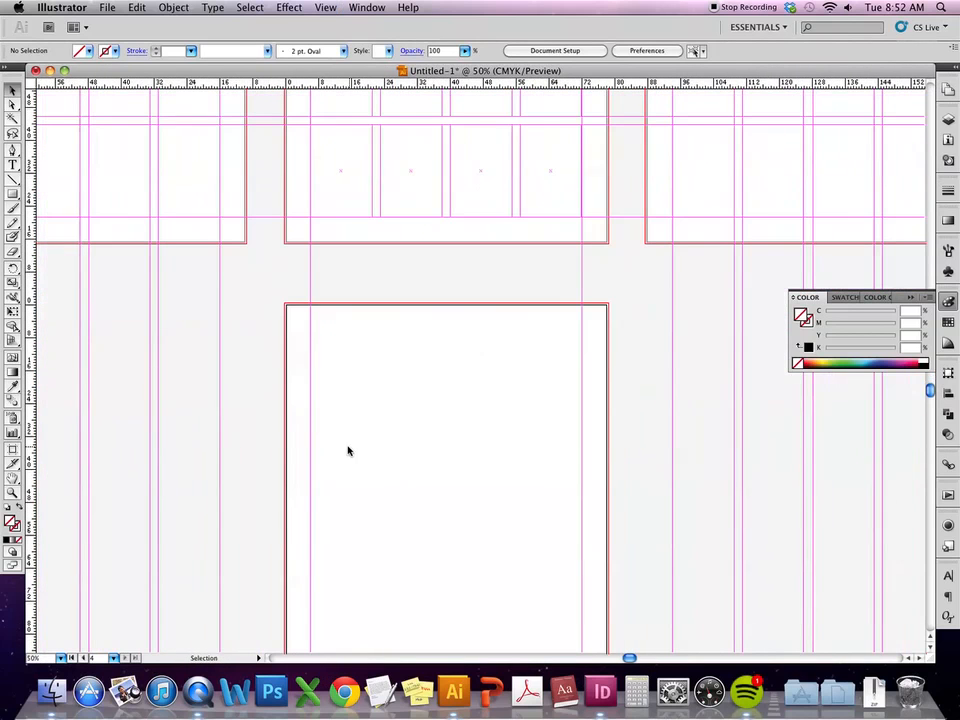
pyautogui.moveTo(349, 84); pyautogui.dragTo(334, 331)
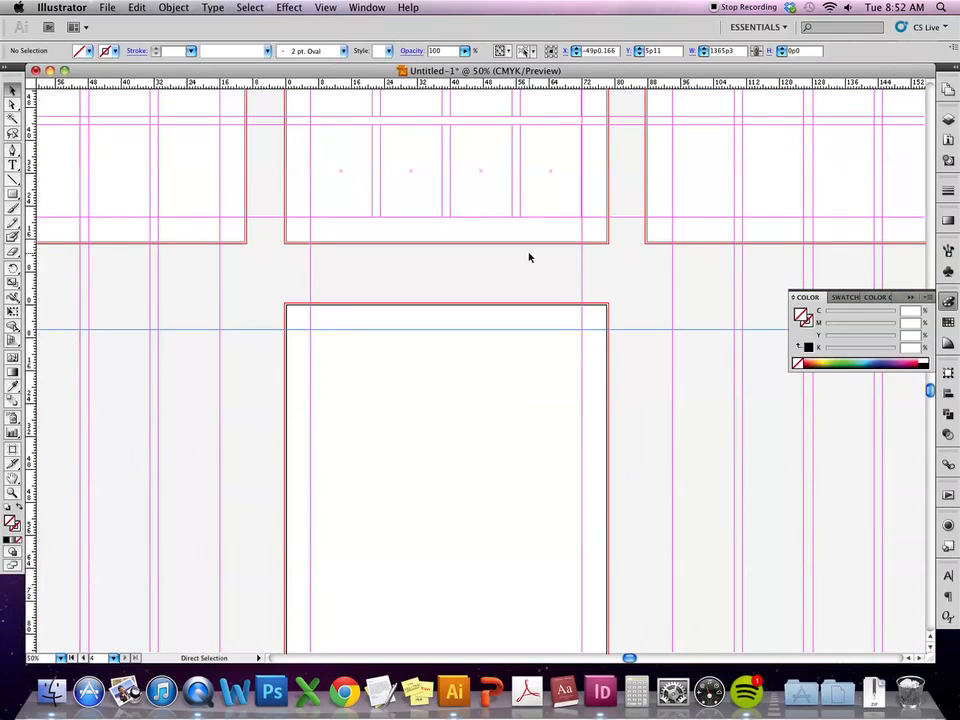
pyautogui.press('super+equal')
pyautogui.press('super+equal')
pyautogui.press('super+minus')
pyautogui.press('super+minus')
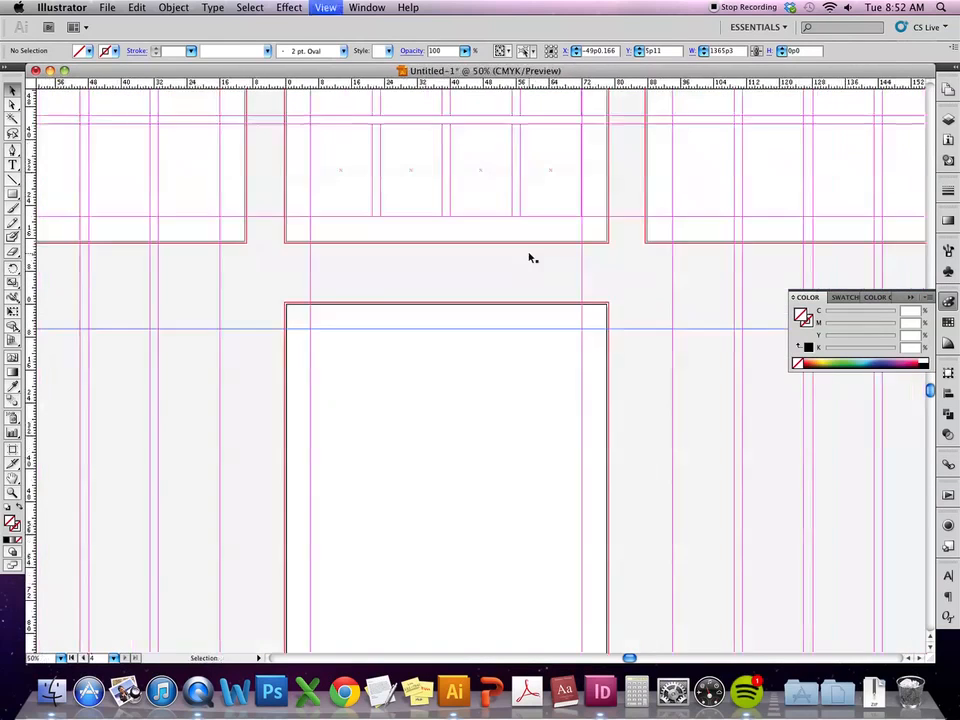
pyautogui.press('super+minus')
# Select all sixteen module guides on the second artboard and duplicate them onto the fourth, aligned with its margin guides
pyautogui.moveTo(525, 182); pyautogui.dragTo(394, 308)
pyautogui.press('super+z')
pyautogui.keyDown('shift'); pyautogui.click(482, 302); pyautogui.keyUp('shift')
pyautogui.keyDown('shift'); pyautogui.click(430, 300); pyautogui.keyUp('shift')
pyautogui.keyDown('shift'); pyautogui.click(388, 293); pyautogui.keyUp('shift')
pyautogui.keyDown('shift'); pyautogui.click(389, 232); pyautogui.keyUp('shift')
pyautogui.keyDown('shift'); pyautogui.click(432, 223); pyautogui.keyUp('shift')
pyautogui.keyDown('shift'); pyautogui.click(484, 226); pyautogui.keyUp('shift')
pyautogui.keyDown('shift'); pyautogui.click(533, 228); pyautogui.keyUp('shift')
pyautogui.keyDown('shift'); pyautogui.click(531, 165); pyautogui.keyUp('shift')
pyautogui.keyDown('shift'); pyautogui.click(485, 168); pyautogui.keyUp('shift')
pyautogui.keyDown('shift'); pyautogui.click(433, 168); pyautogui.keyUp('shift')
pyautogui.keyDown('shift'); pyautogui.click(392, 172); pyautogui.keyUp('shift')
pyautogui.keyDown('shift'); pyautogui.click(396, 121); pyautogui.keyUp('shift')
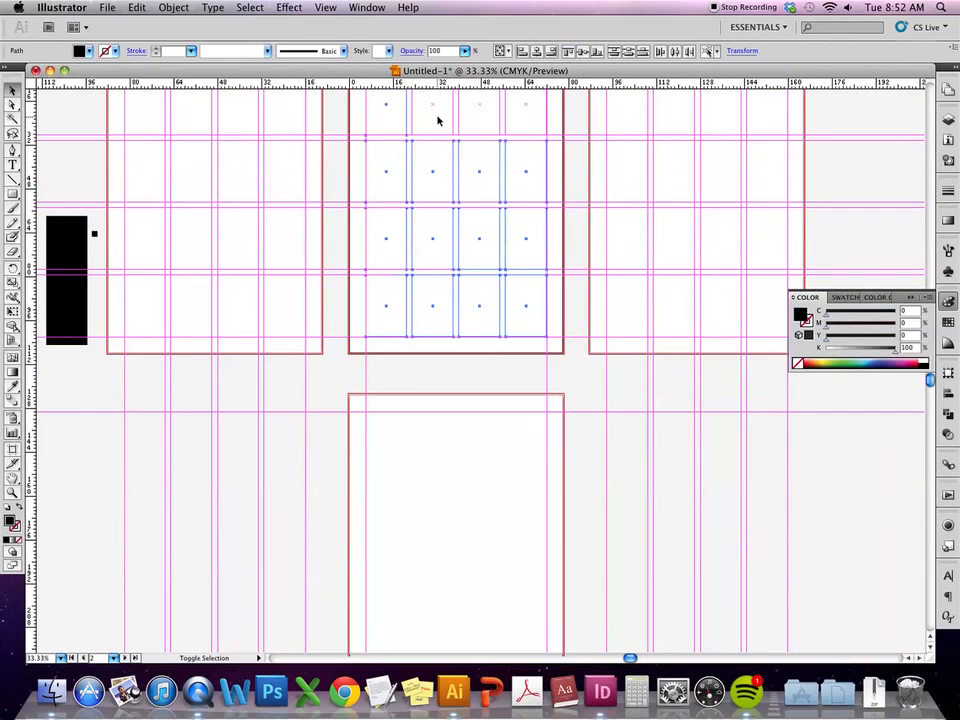
pyautogui.keyDown('shift'); pyautogui.click(481, 116); pyautogui.keyUp('shift')
pyautogui.keyDown('shift'); pyautogui.click(532, 116); pyautogui.keyUp('shift')
pyautogui.moveTo(526, 105); pyautogui.dragTo(510, 440)
pyautogui.scroll(-3, 570, 578)
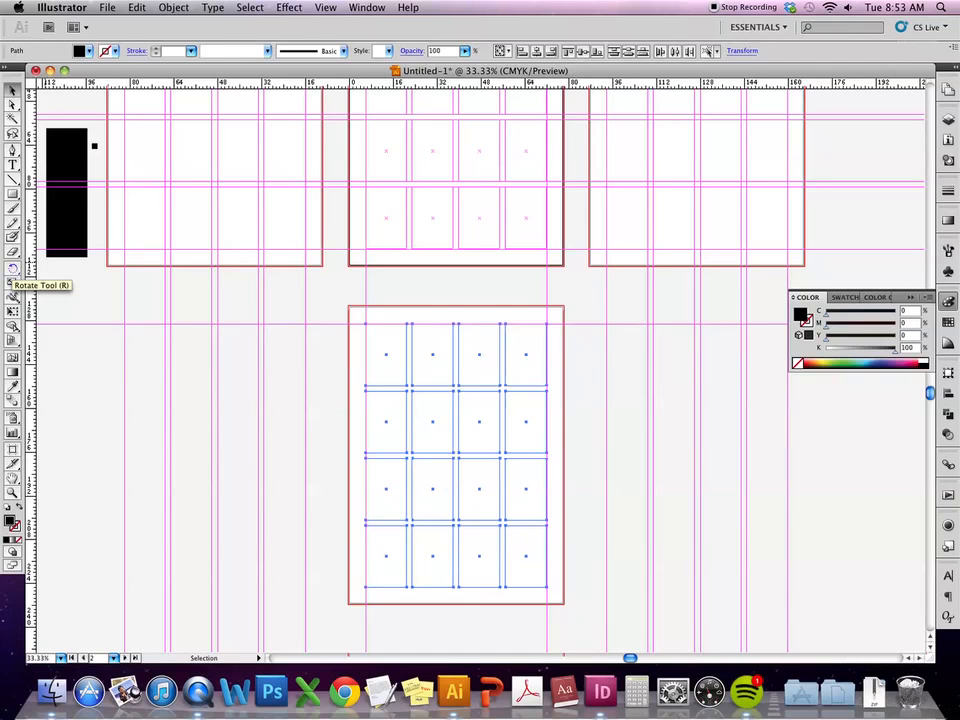
# Rotate the sixteen module guides on the fourth artboard about 30 degrees counterclockwise around their centre
pyautogui.click(13, 268)
pyautogui.moveTo(537, 601); pyautogui.dragTo(612, 546)
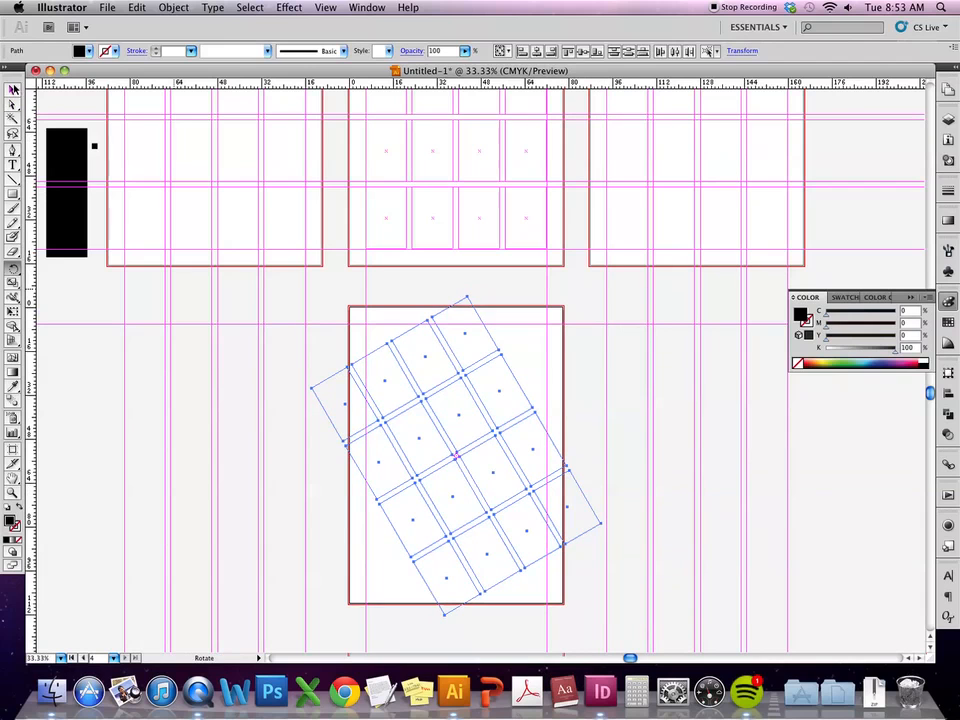
pyautogui.click(13, 88)
pyautogui.click(316, 525)
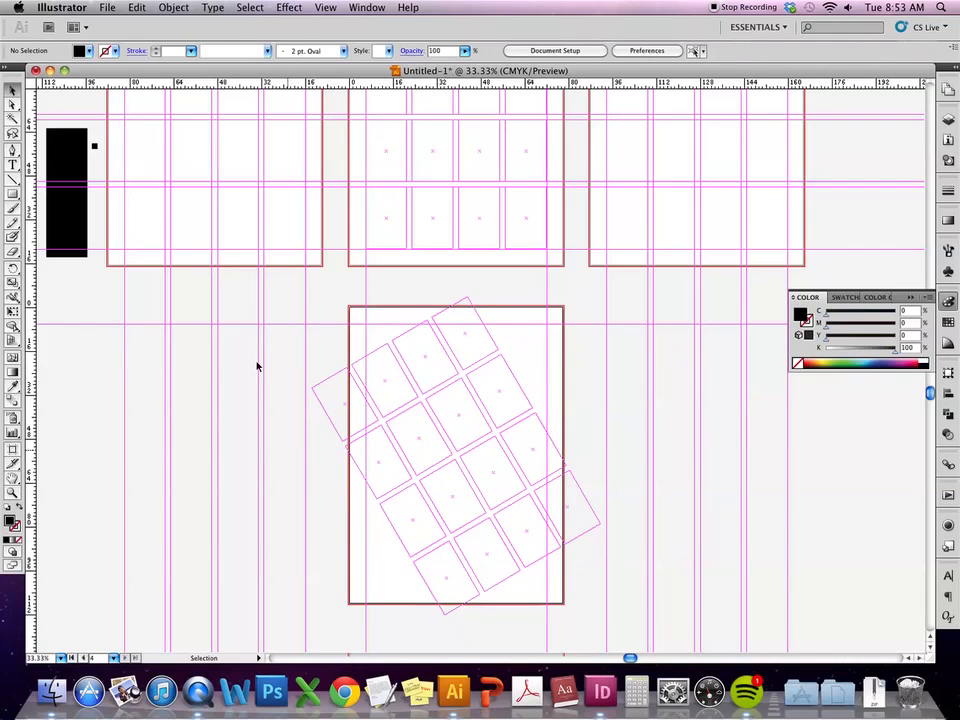
# Create a square text frame in the empty area left of the fourth artboard and fill it with sample text
pyautogui.press('t')
pyautogui.moveTo(70, 368); pyautogui.dragTo(177, 475)
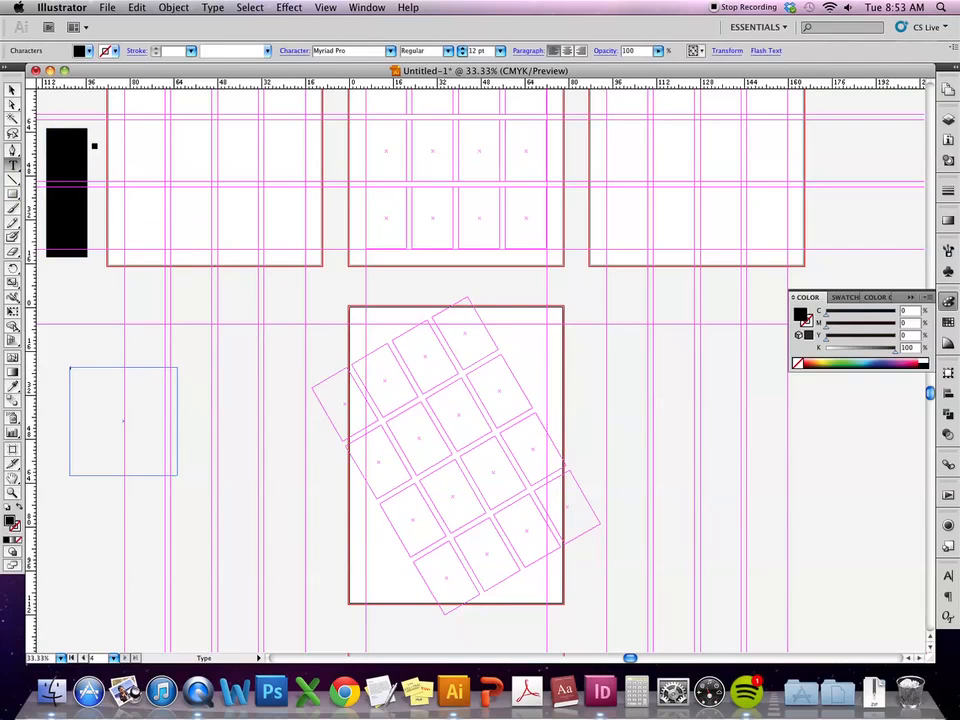
pyautogui.press('Escape')
pyautogui.click(98, 376)
pyautogui.click(97, 373)
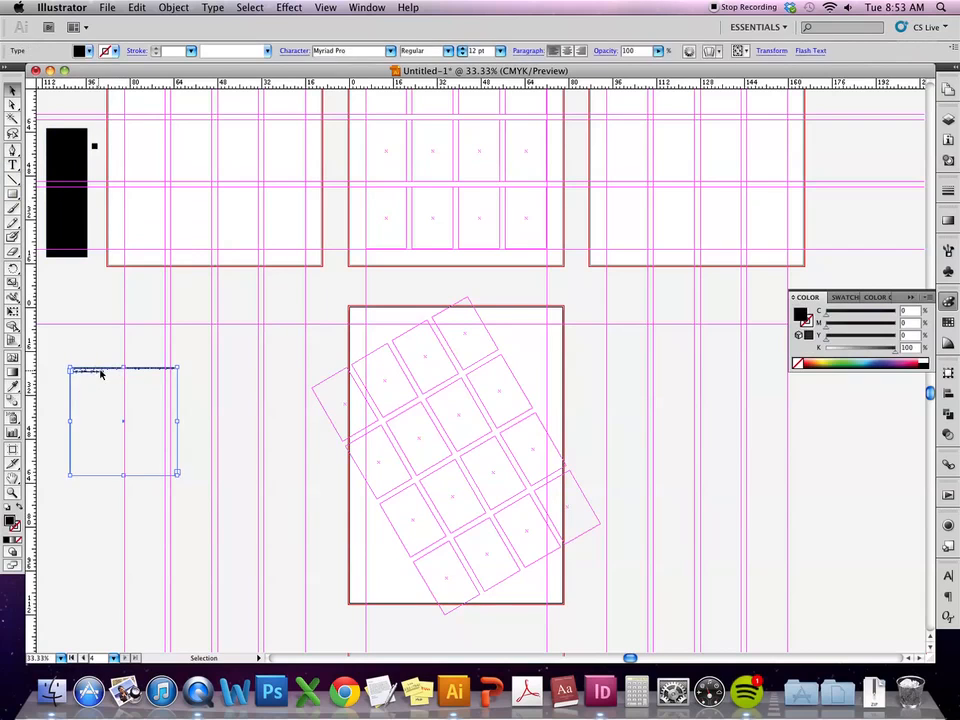
# Set the font size of all the sample text in the square text frame to 24 pt
pyautogui.press('super+a')
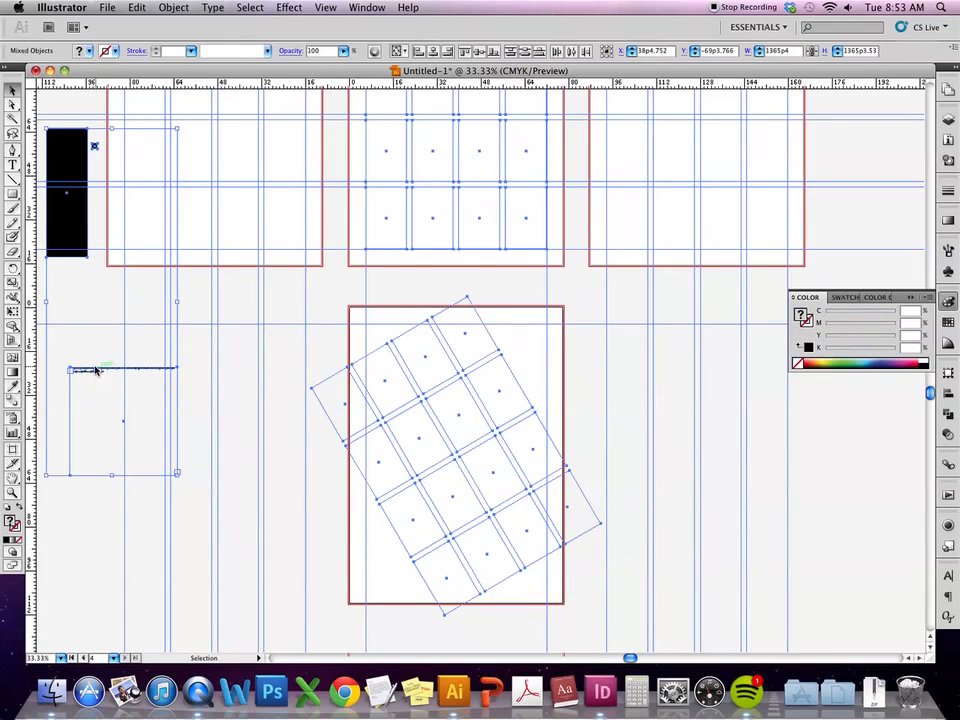
pyautogui.click(88, 358)
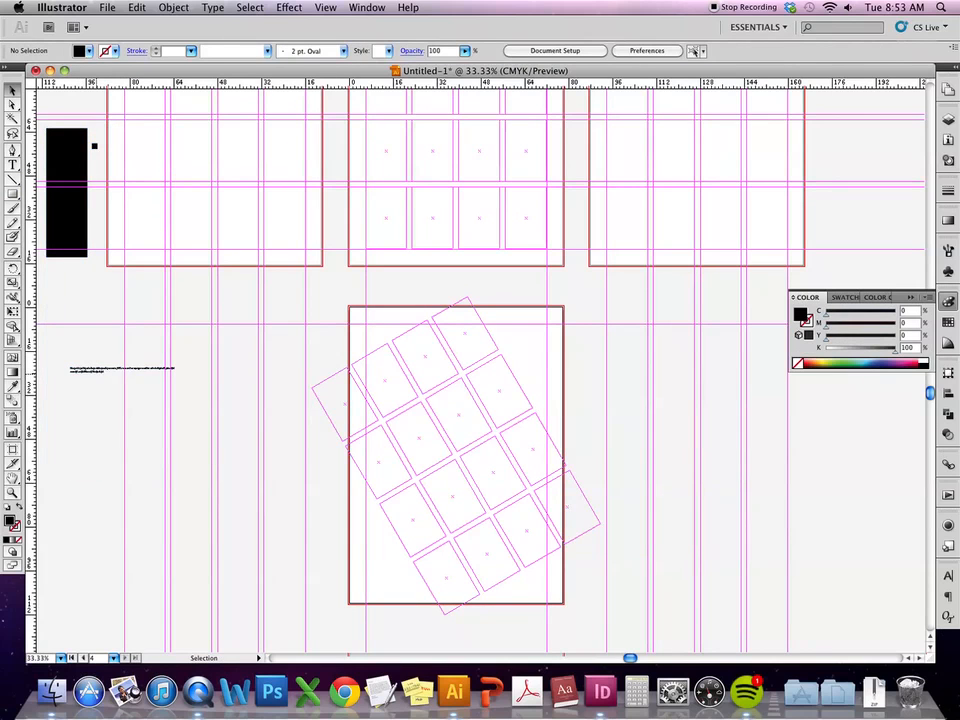
pyautogui.doubleClick(100, 373)
pyautogui.hscroll(-2, 100, 375)
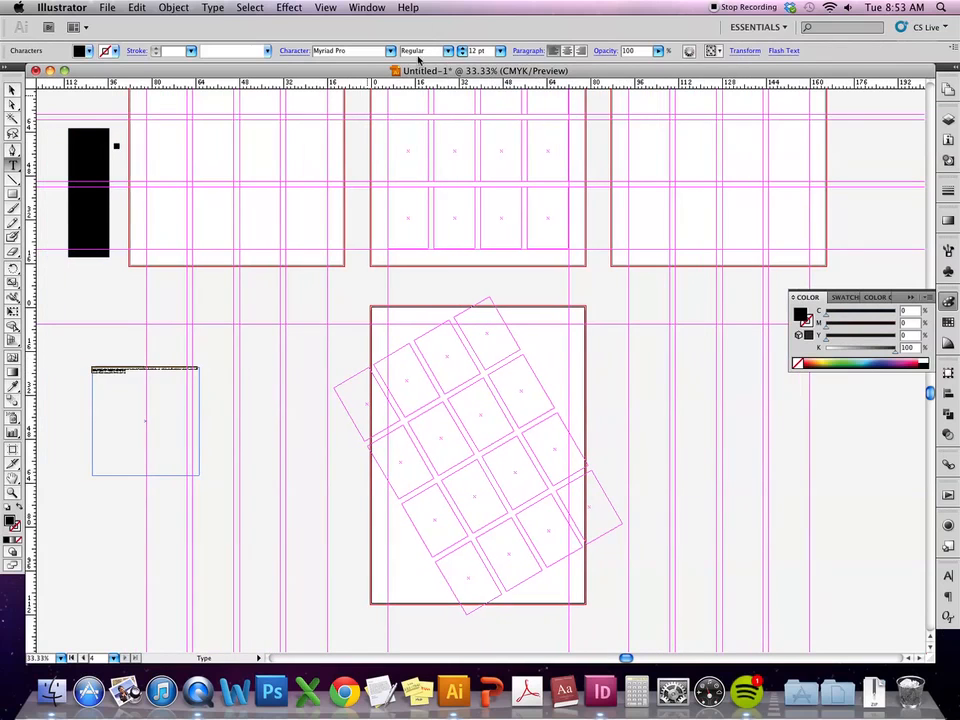
pyautogui.click(500, 51)
pyautogui.click(497, 103)
pyautogui.click(14, 91)
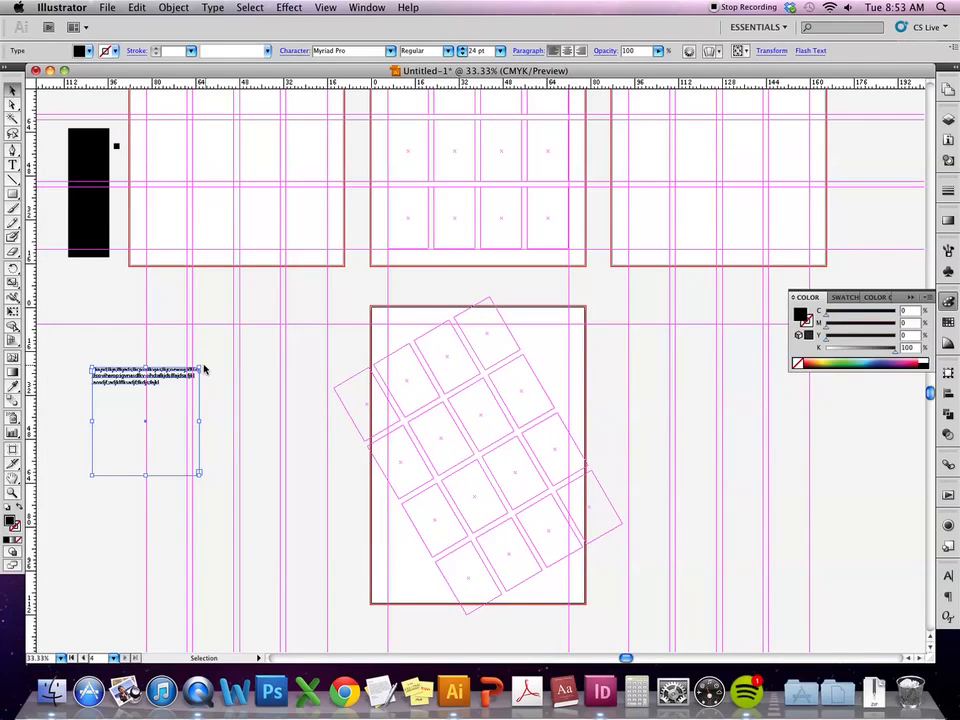
# Try to rotate the text frame freehand about 30 degrees counterclockwise and move it towards the fourth artboard, and undo both changes
pyautogui.moveTo(204, 368); pyautogui.dragTo(220, 444)
pyautogui.press('super+=')
pyautogui.press('super+=')
pyautogui.moveTo(49, 482); pyautogui.dragTo(394, 407)
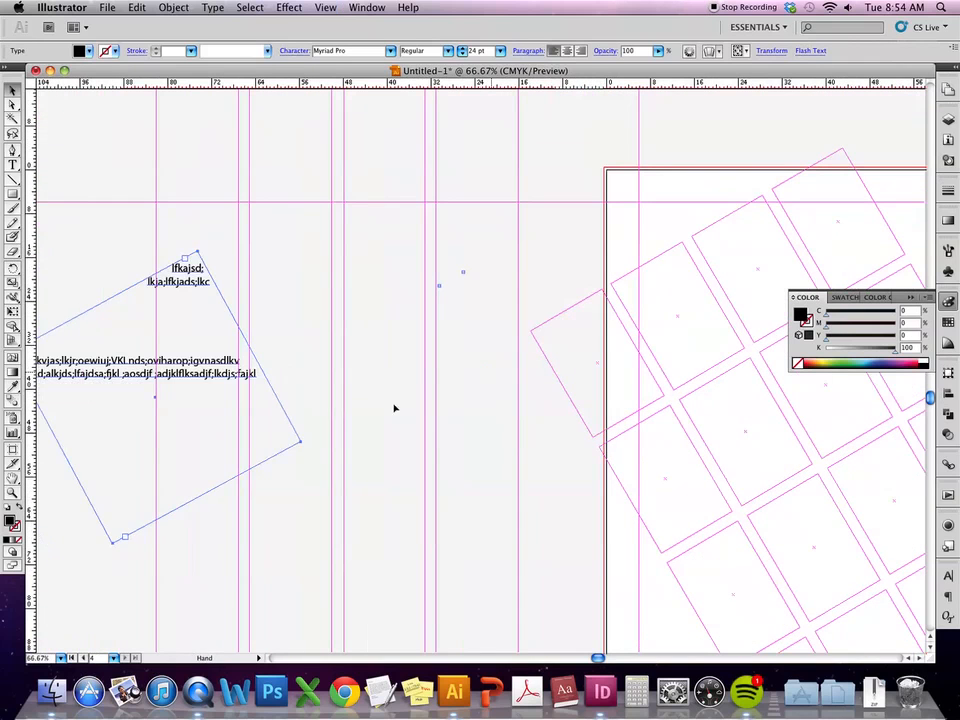
pyautogui.moveTo(230, 386); pyautogui.dragTo(591, 380)
pyautogui.press('super+z')
pyautogui.press('super+z')
# Move the unrotated text frame next to the fourth artboard's grid, and try rotating it freehand about 30 degrees counterclockwise, undoing the rotation
pyautogui.moveTo(189, 383); pyautogui.dragTo(478, 384)
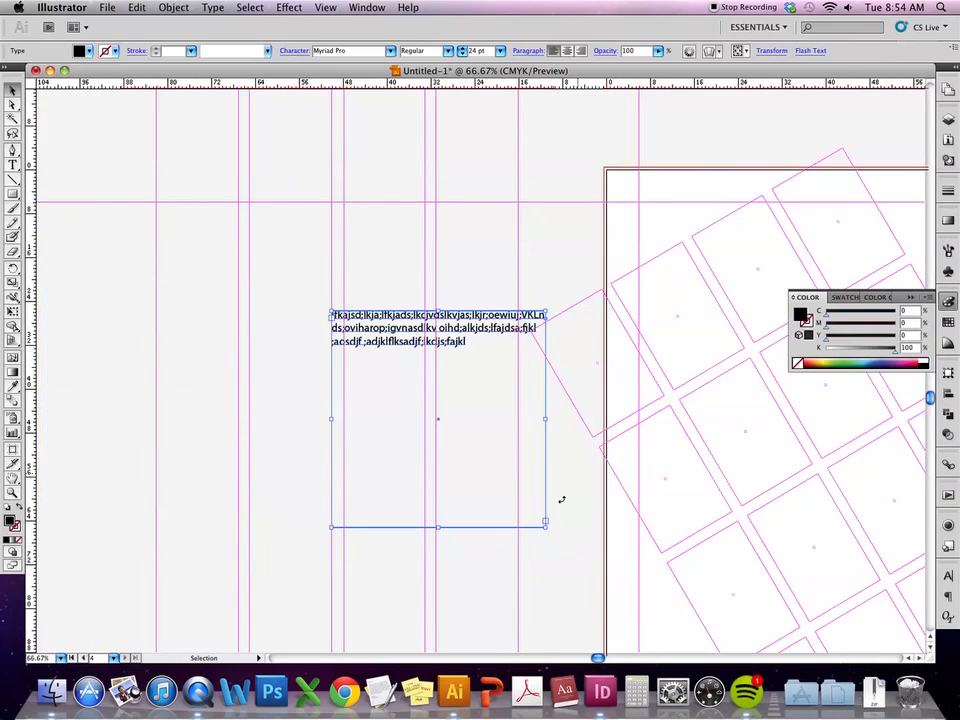
pyautogui.moveTo(548, 526); pyautogui.dragTo(581, 455)
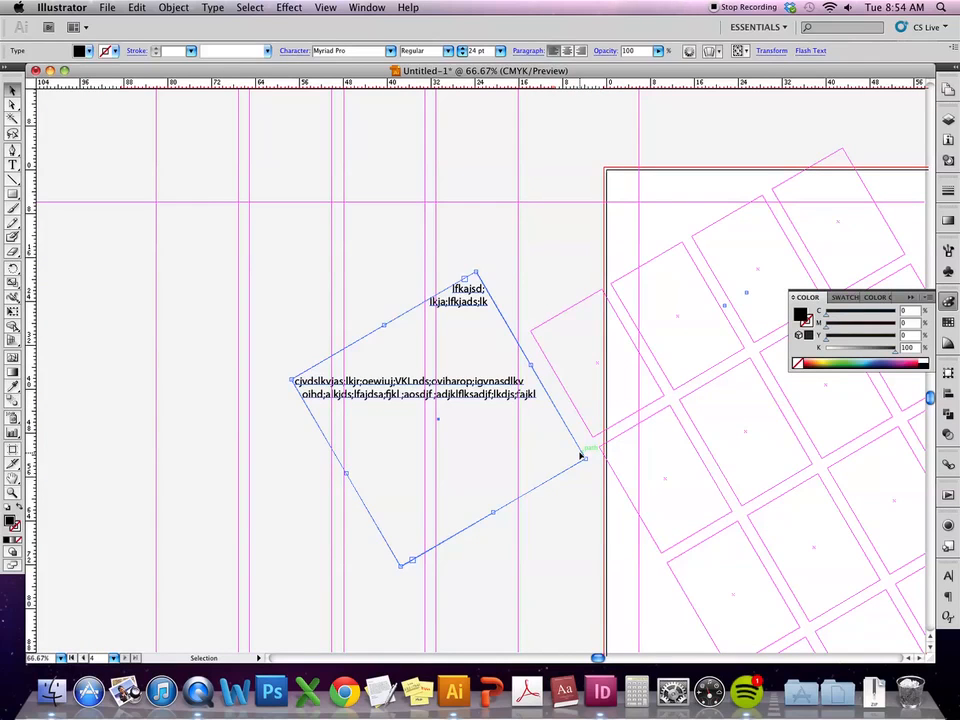
pyautogui.press('super+z')
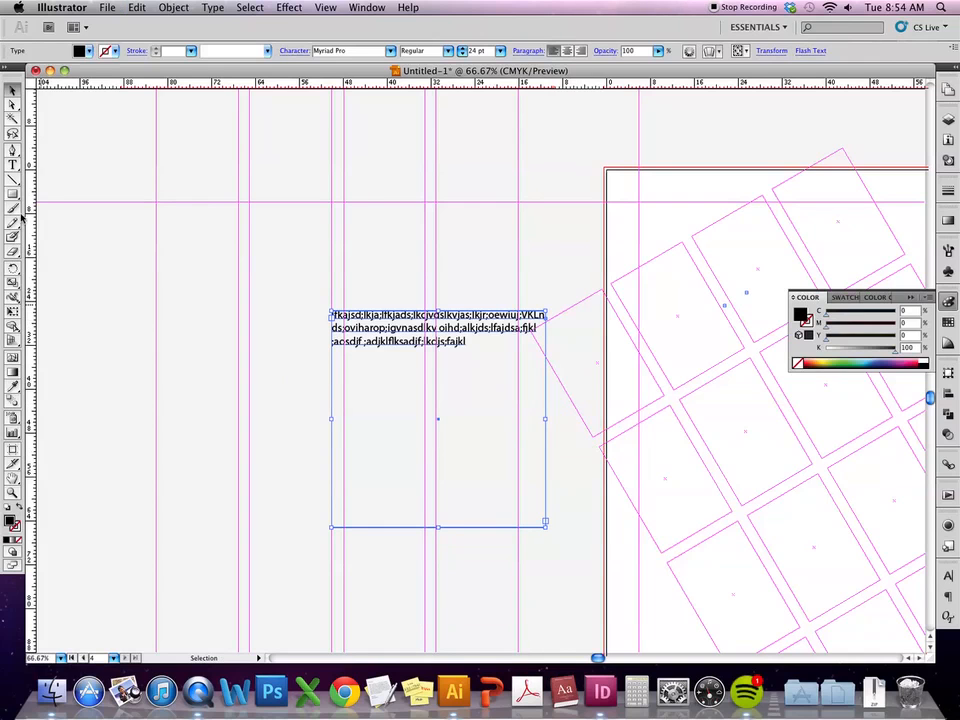
# Rotate the text frame and its text 30 degrees counterclockwise around the centre, using an exact angle value
pyautogui.click(12, 270)
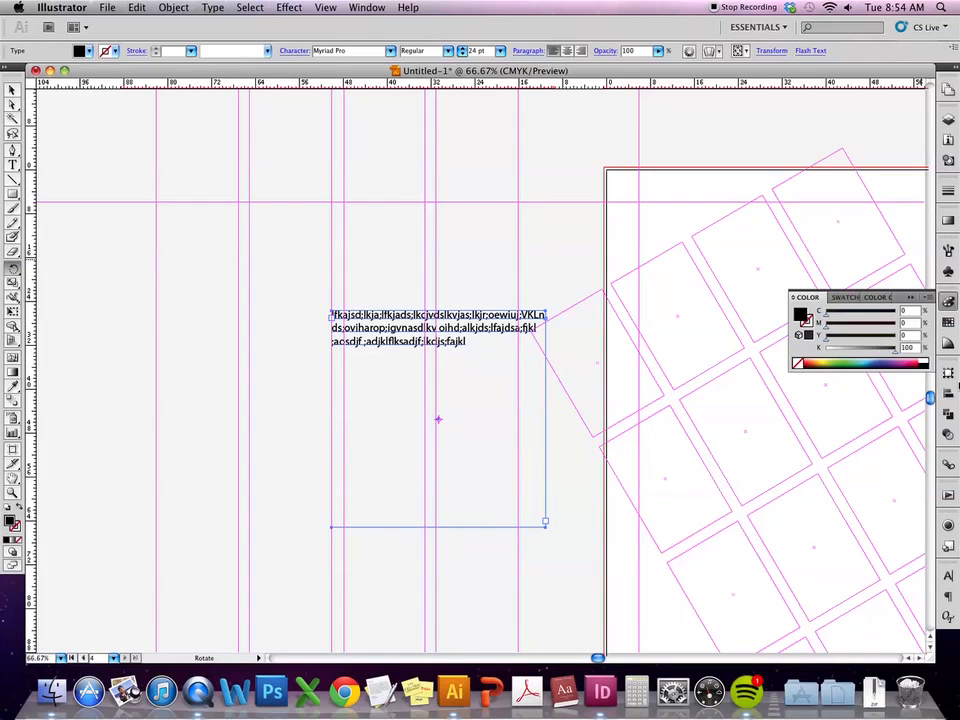
pyautogui.click(949, 373)
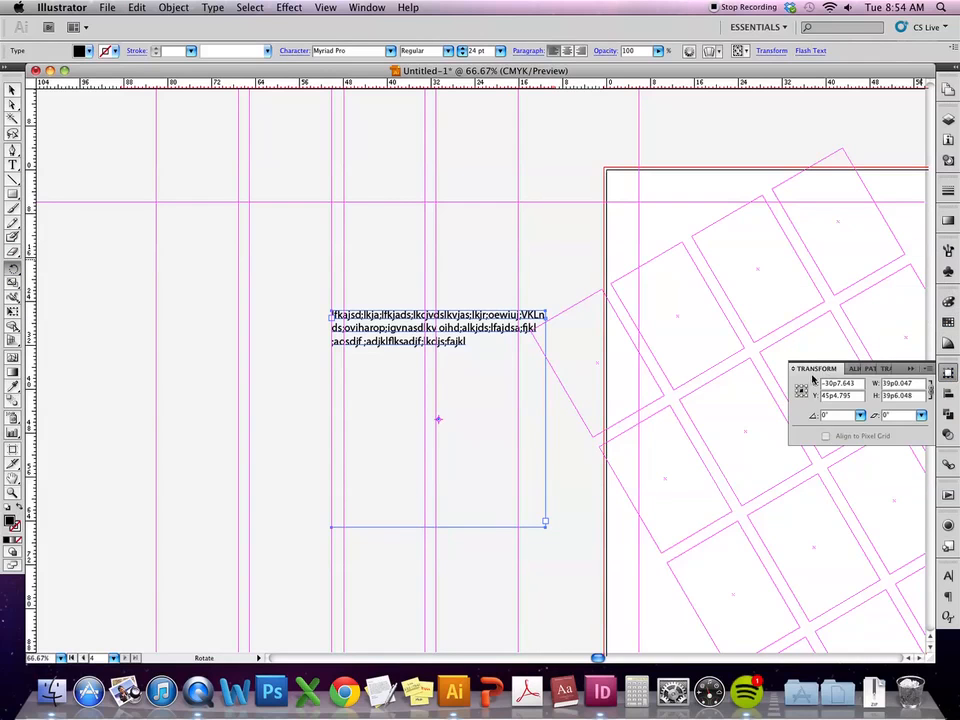
pyautogui.moveTo(833, 416); pyautogui.dragTo(794, 417)
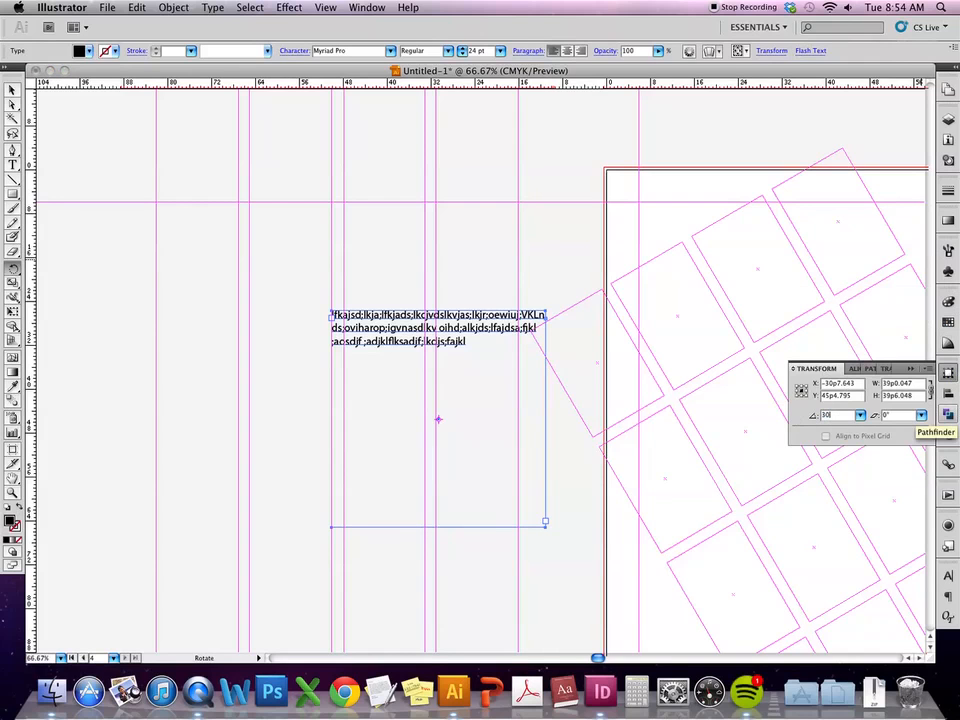
pyautogui.press('Return')
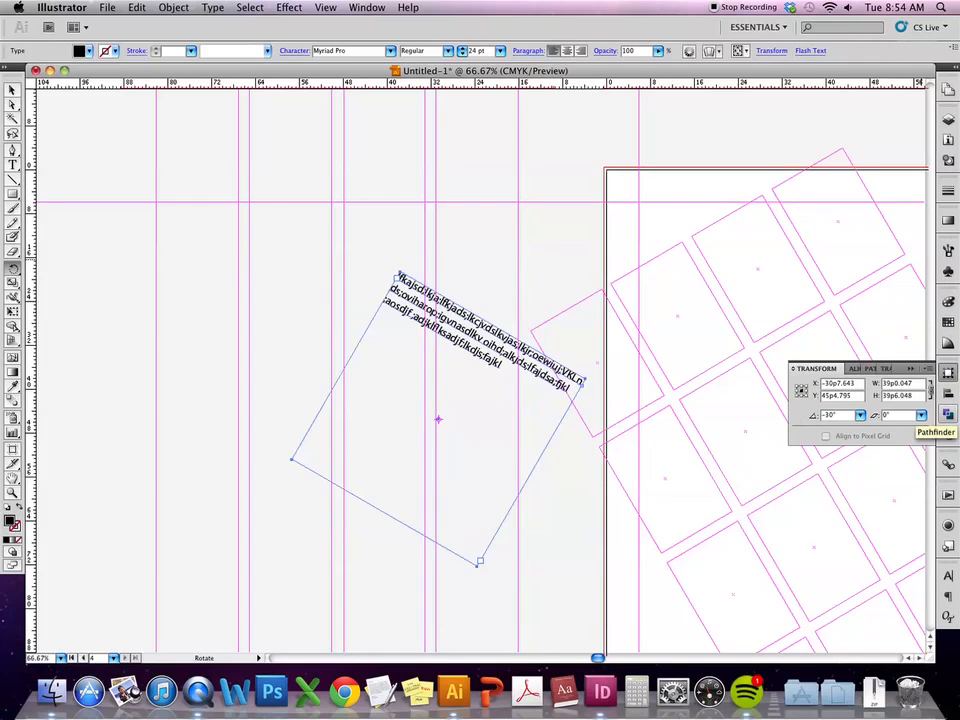
pyautogui.press('super+z')
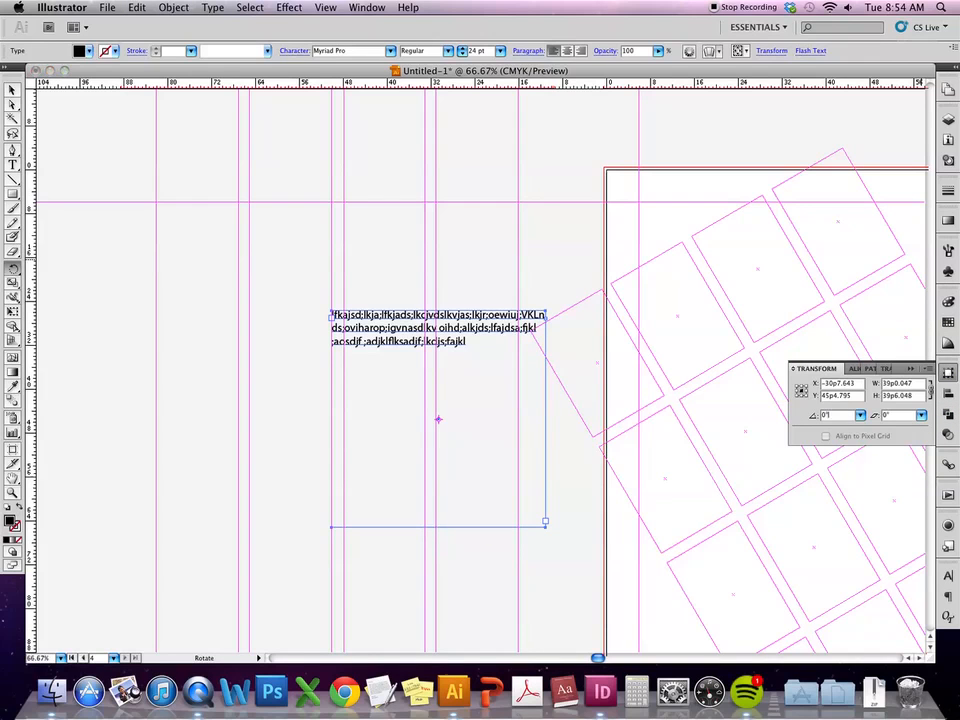
pyautogui.press('Return')
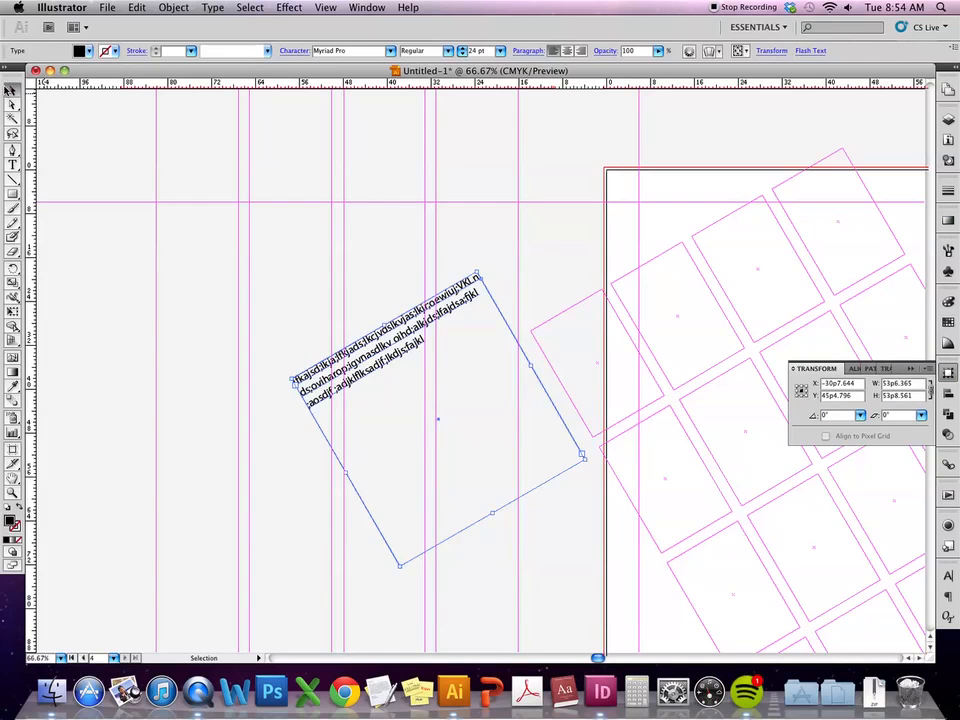
# Move the rotated text frame onto the leftmost module of the top row in the rotated grid and resize it to fit that module
pyautogui.click(443, 360)
pyautogui.moveTo(378, 325); pyautogui.dragTo(609, 310)
pyautogui.moveTo(502, 512); pyautogui.dragTo(312, 464)
pyautogui.moveTo(632, 365); pyautogui.dragTo(462, 352)
pyautogui.click(363, 378)
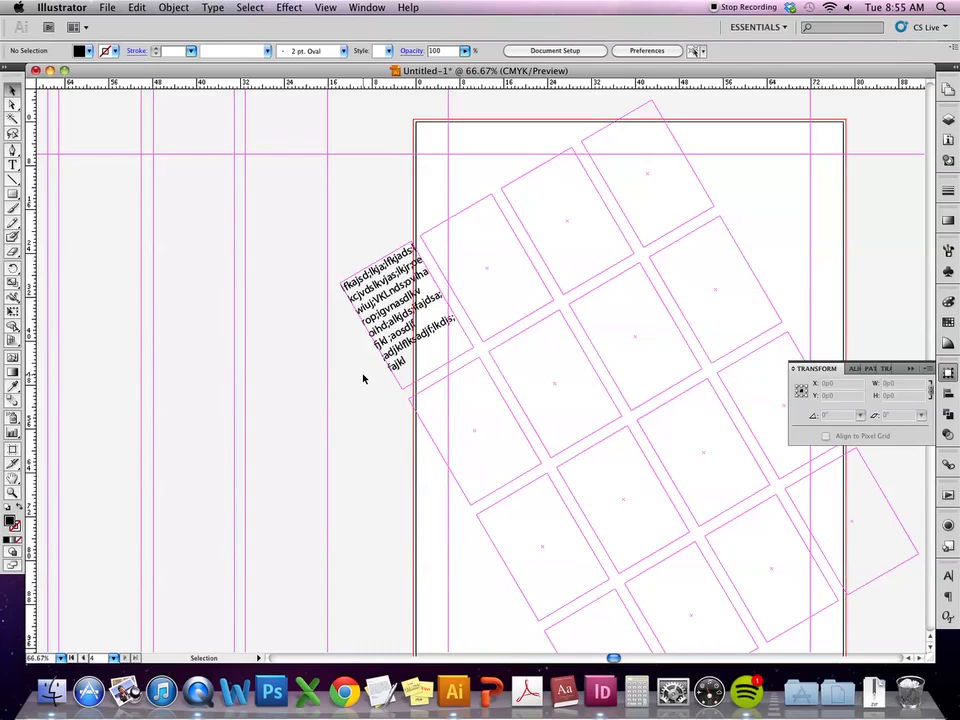
# Move the rotated text frame out of its module into the empty area just left of the fourth artboard
pyautogui.moveTo(377, 348); pyautogui.dragTo(312, 448)
pyautogui.click(336, 555)
pyautogui.press('space')
pyautogui.moveTo(569, 407); pyautogui.dragTo(493, 320)
pyautogui.press('space')
pyautogui.moveTo(424, 257); pyautogui.dragTo(386, 381)
pyautogui.press('super+minus')
pyautogui.press('super+minus')
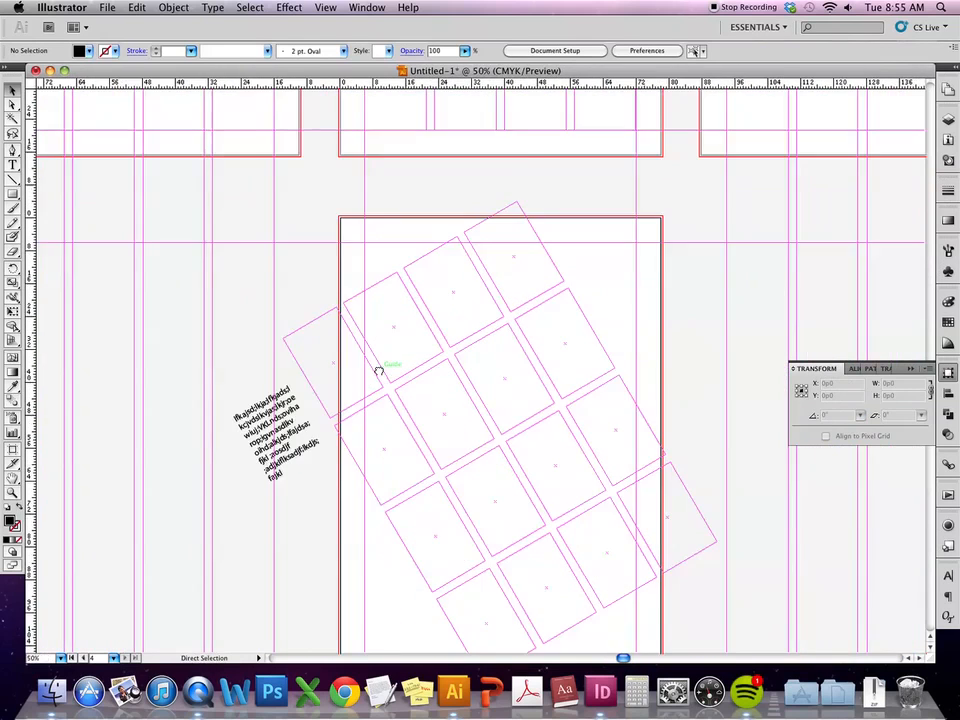
pyautogui.press('space')
pyautogui.moveTo(544, 334); pyautogui.dragTo(516, 349)
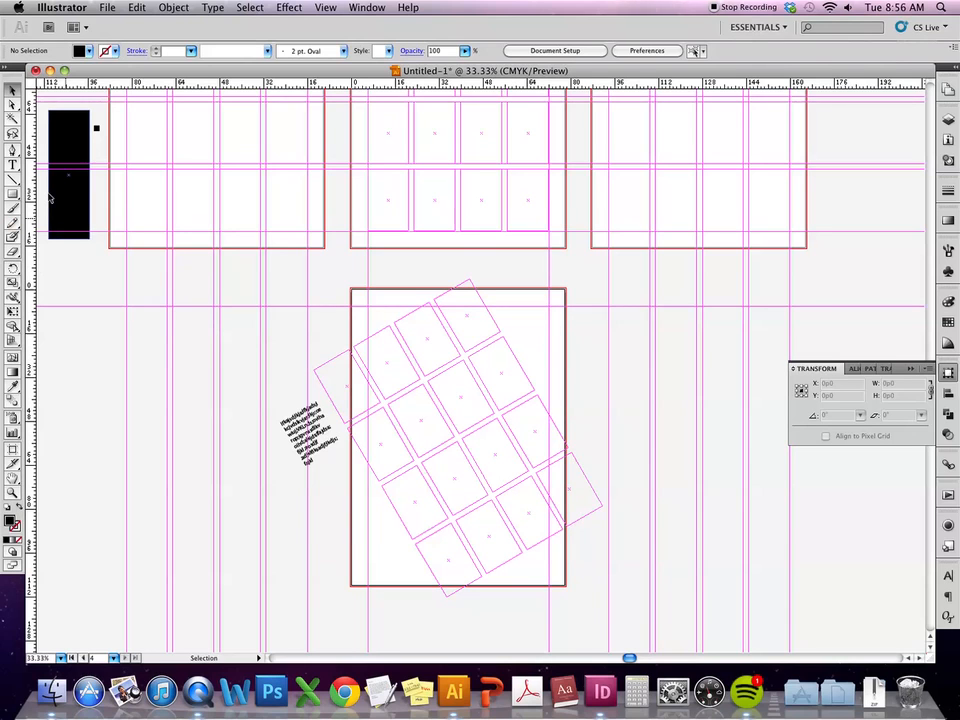
# Draw an empty square text frame about 54p6 wide across the upper-left corner of the fourth artboard
pyautogui.click(13, 163)
pyautogui.moveTo(291, 221); pyautogui.dragTo(441, 370)
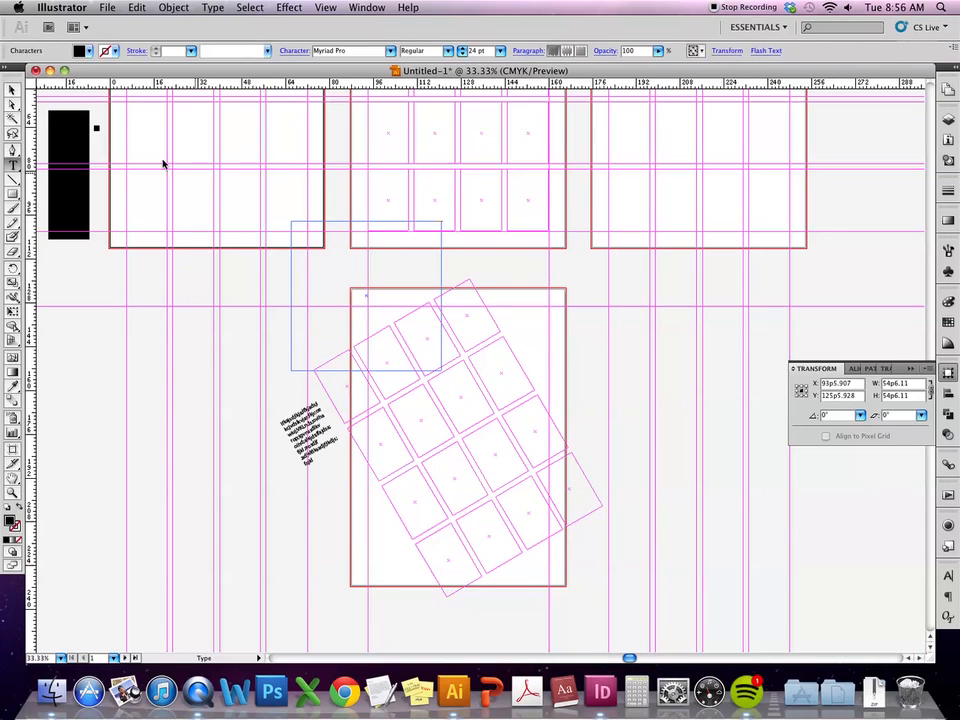
pyautogui.click(12, 92)
pyautogui.press('Delete')
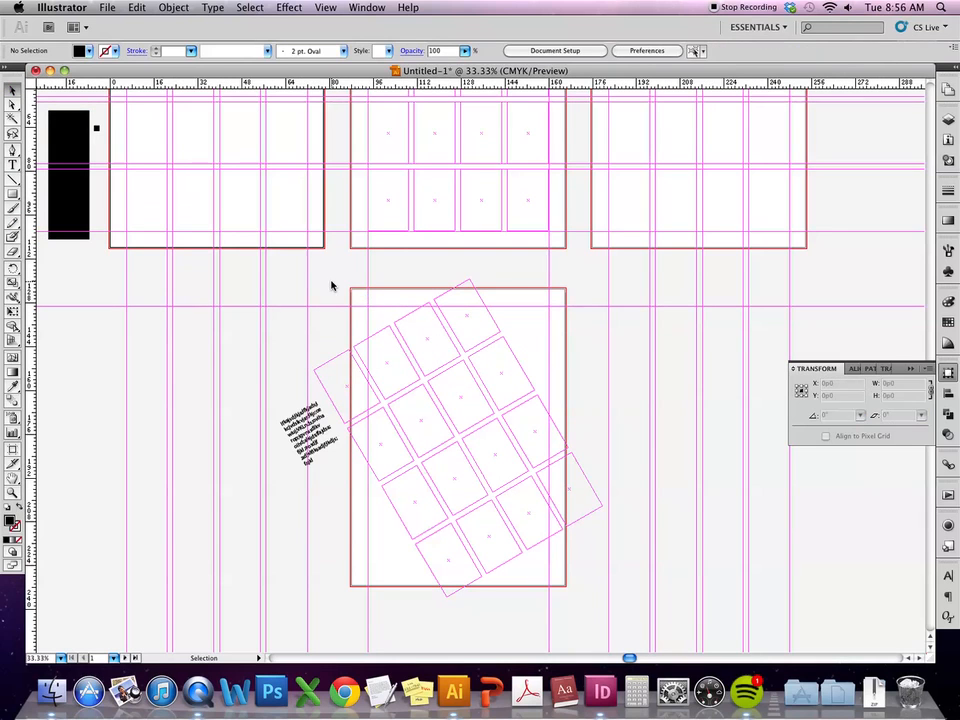
# Undo the accidental guide move and lock all guides
pyautogui.click(352, 292)
pyautogui.moveTo(261, 284); pyautogui.dragTo(338, 301)
pyautogui.press('super+z')
pyautogui.click(373, 7)
pyautogui.moveTo(328, 7)
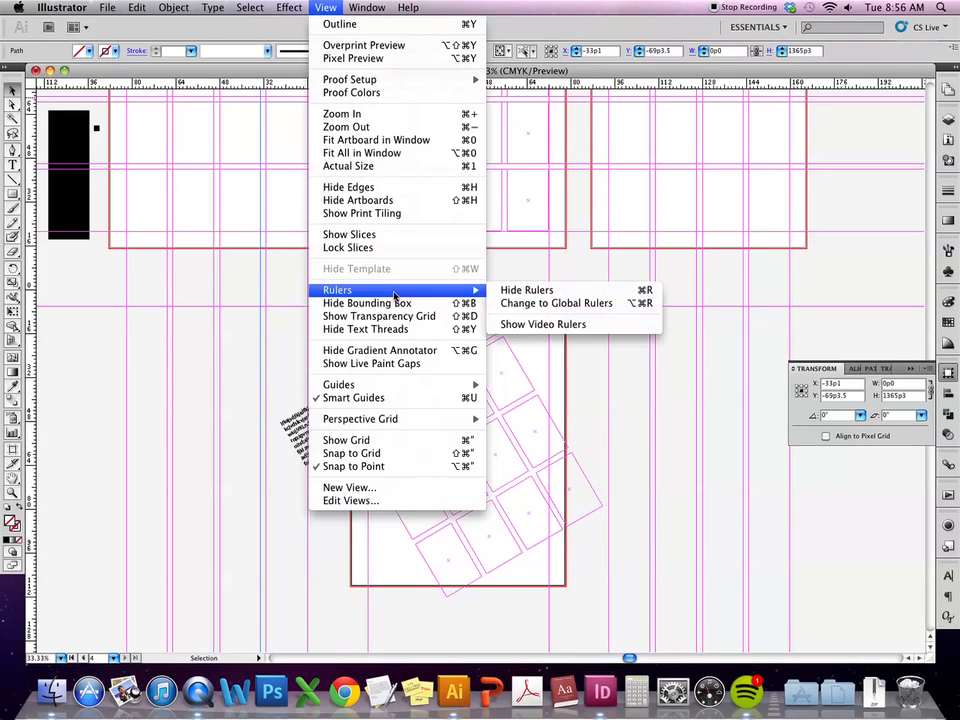
pyautogui.moveTo(418, 384)
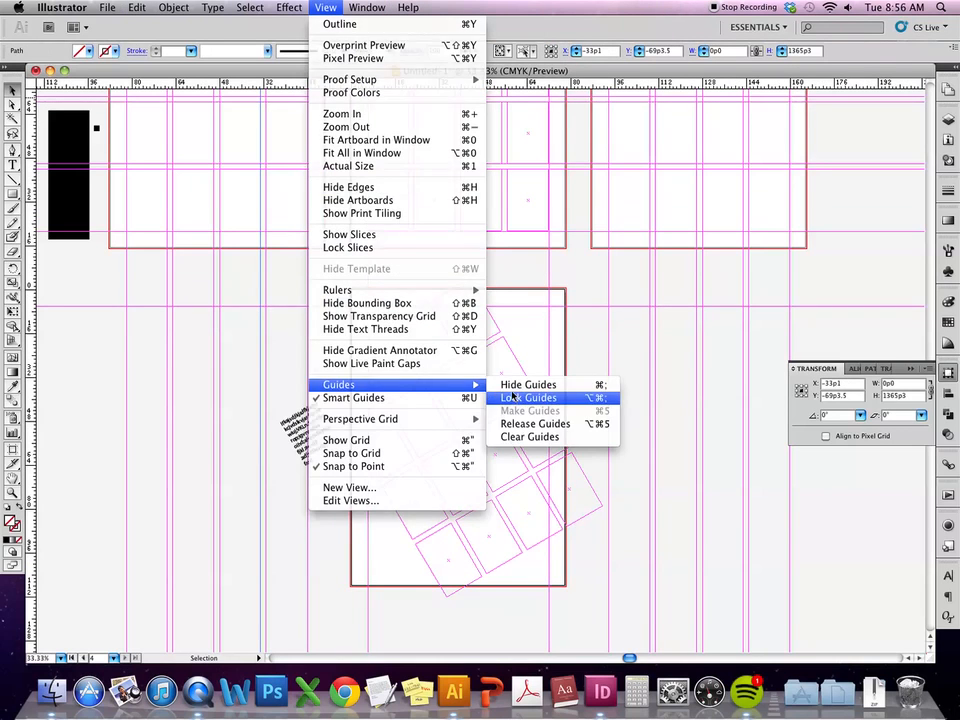
pyautogui.click(513, 397)
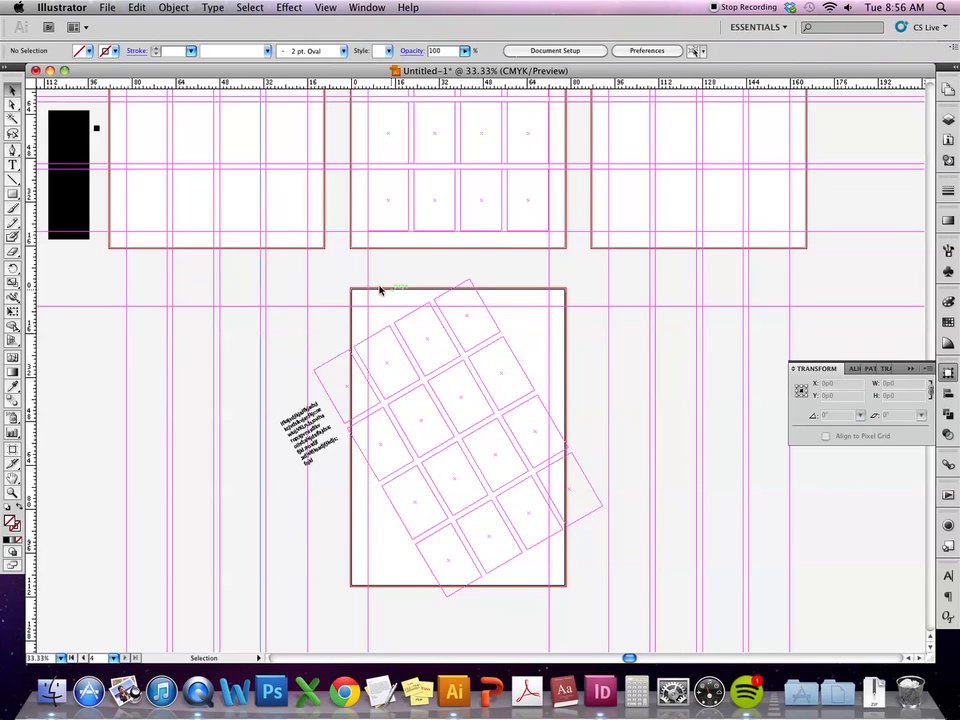
# Move the empty square text frame to the open area far left of the fourth artboard and rotate it 90 degrees clockwise
pyautogui.moveTo(365, 283); pyautogui.dragTo(165, 410)
pyautogui.hscroll(-5, 268, 414)
pyautogui.moveTo(241, 412); pyautogui.dragTo(190, 408)
pyautogui.moveTo(344, 340); pyautogui.dragTo(331, 516)
pyautogui.press('super+z')
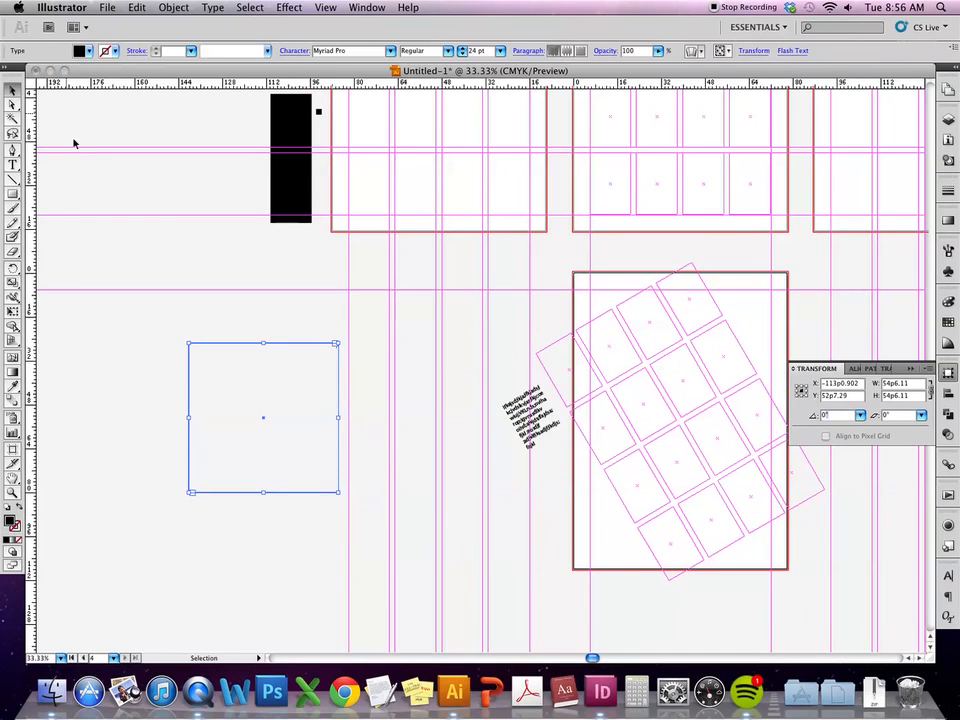
# Select the rotated empty square frame and activate the Type tool for entering text in it
pyautogui.click(263, 418)
pyautogui.click(264, 421)
pyautogui.press('t')
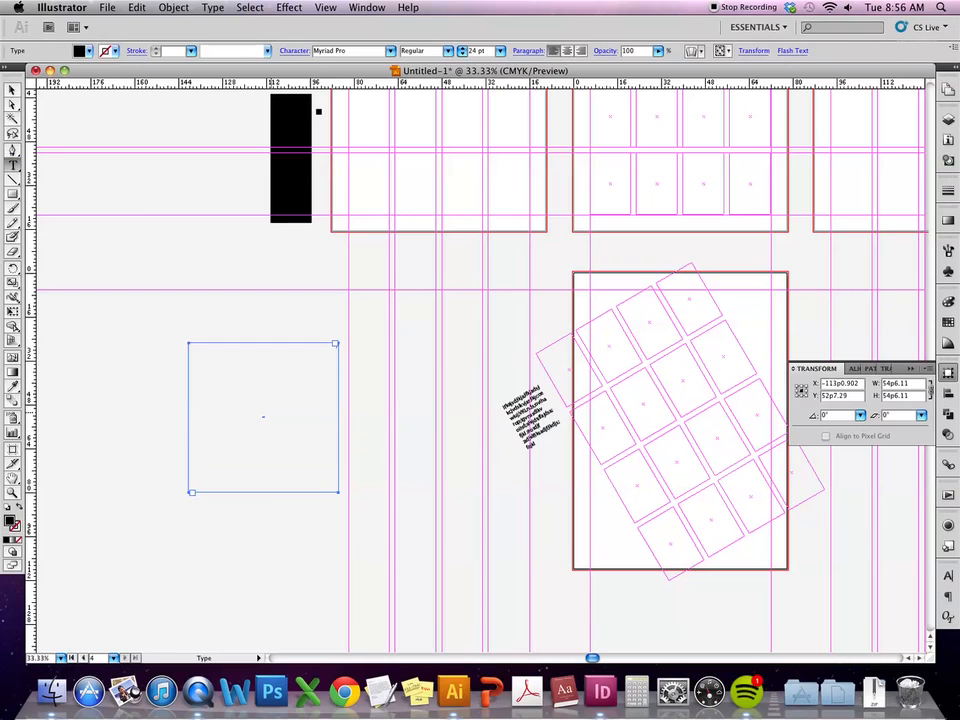
# Add a lowercase "a" as text on the pasteboard and delete the empty square object around it
pyautogui.click(270, 410)
pyautogui.write('v')
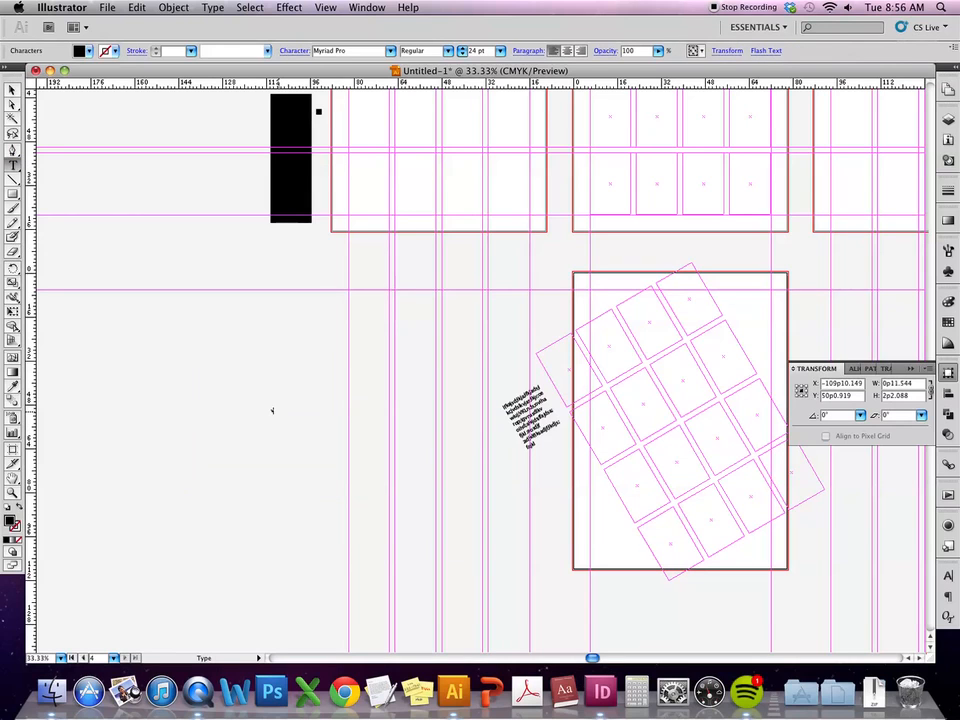
pyautogui.press('BackSpace')
pyautogui.write('A')
pyautogui.press('BackSpace')
pyautogui.write('a')
pyautogui.click(13, 90)
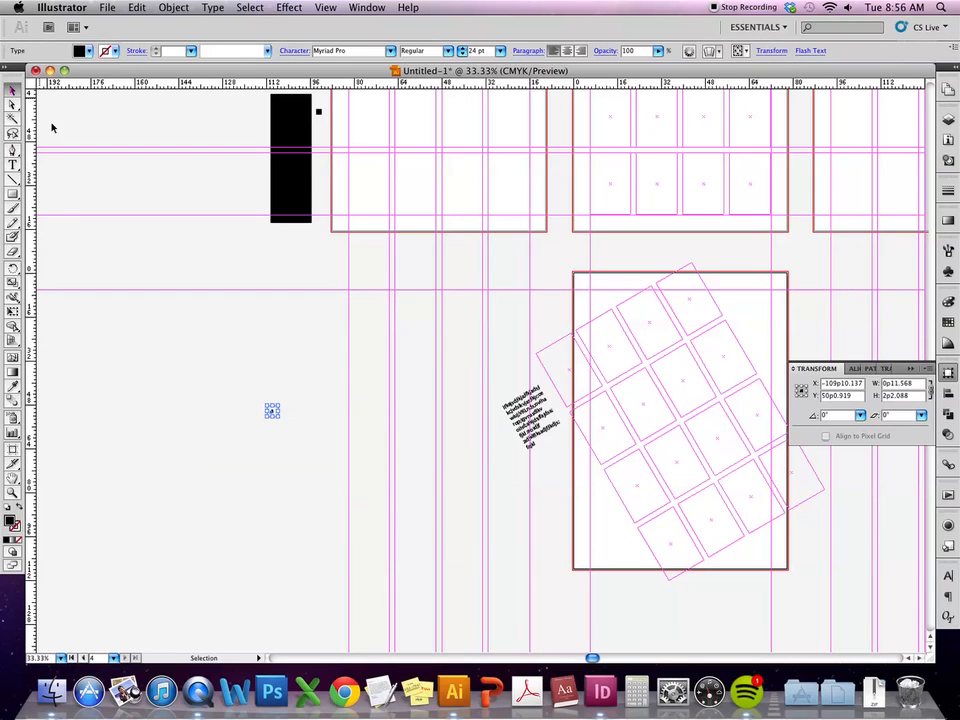
pyautogui.moveTo(339, 306); pyautogui.dragTo(259, 381)
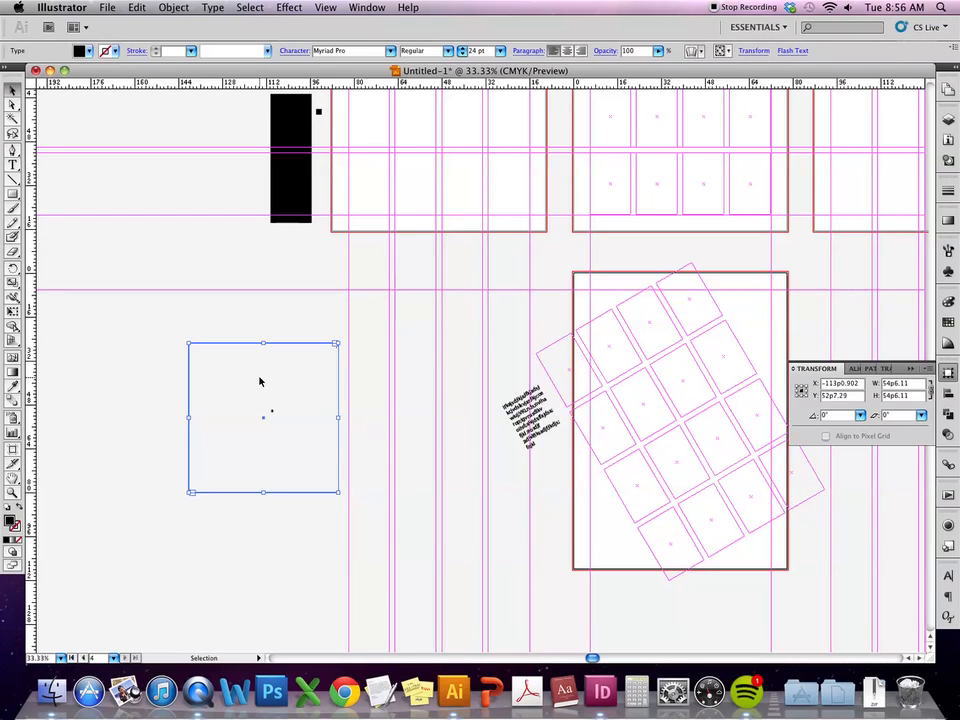
pyautogui.press('Delete')
# Set the font of the letter "a" to Helvetica
pyautogui.press('t')
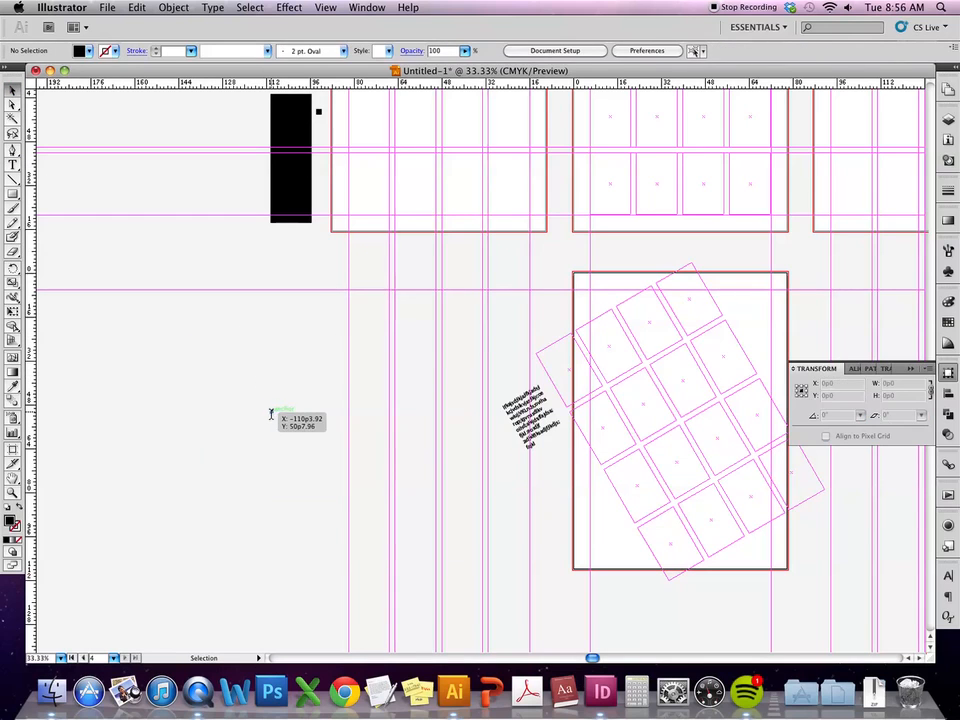
pyautogui.click(272, 411)
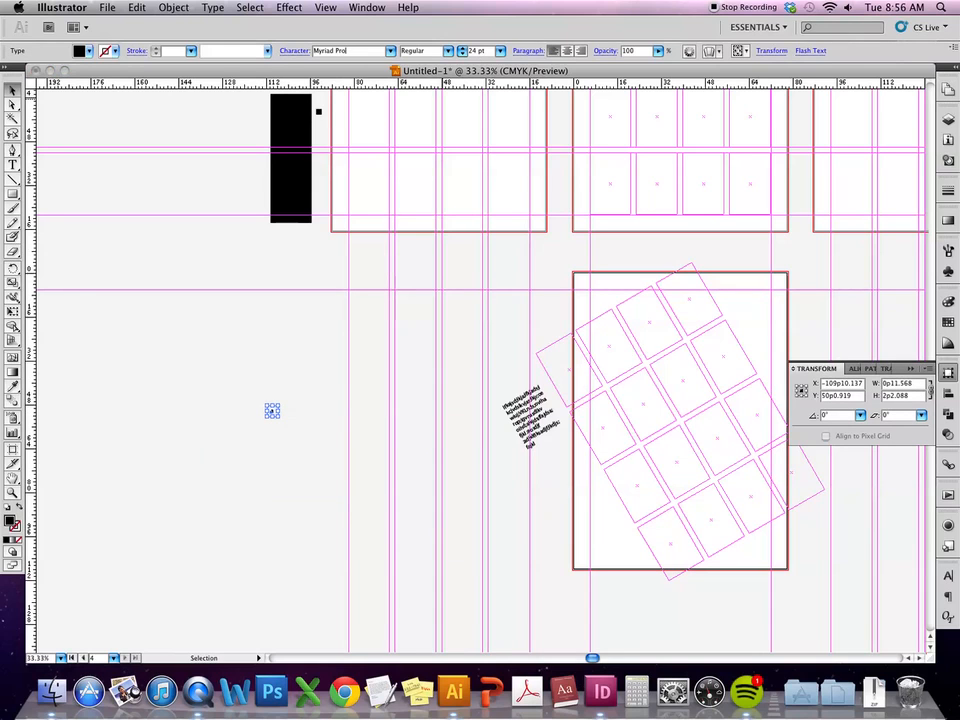
pyautogui.click(340, 51)
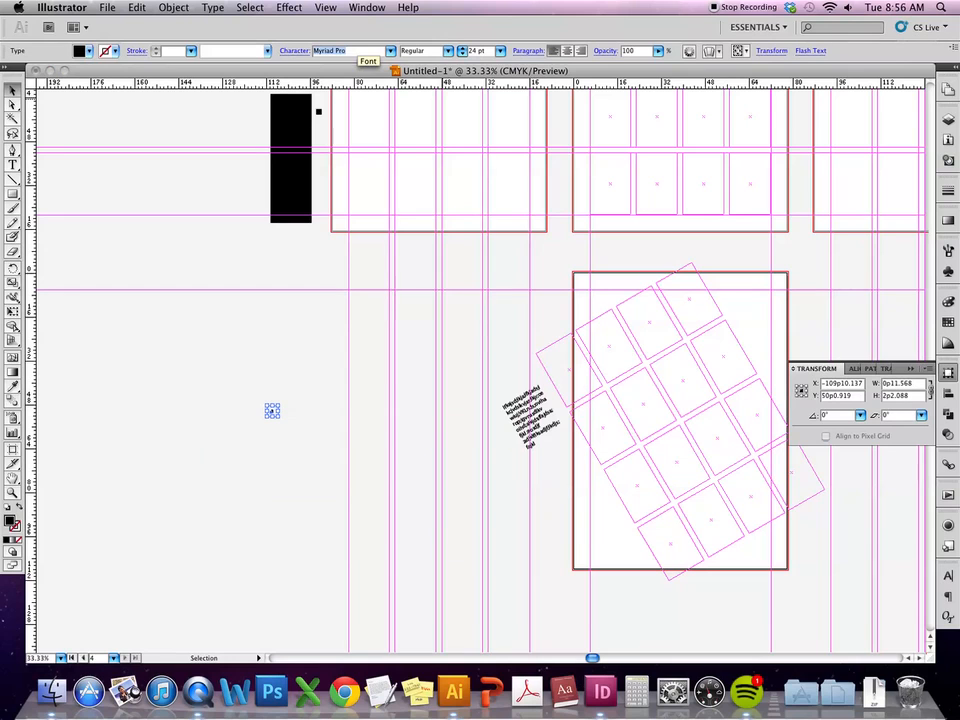
pyautogui.write('Helvetica')
pyautogui.click(305, 371)
pyautogui.click(273, 413)
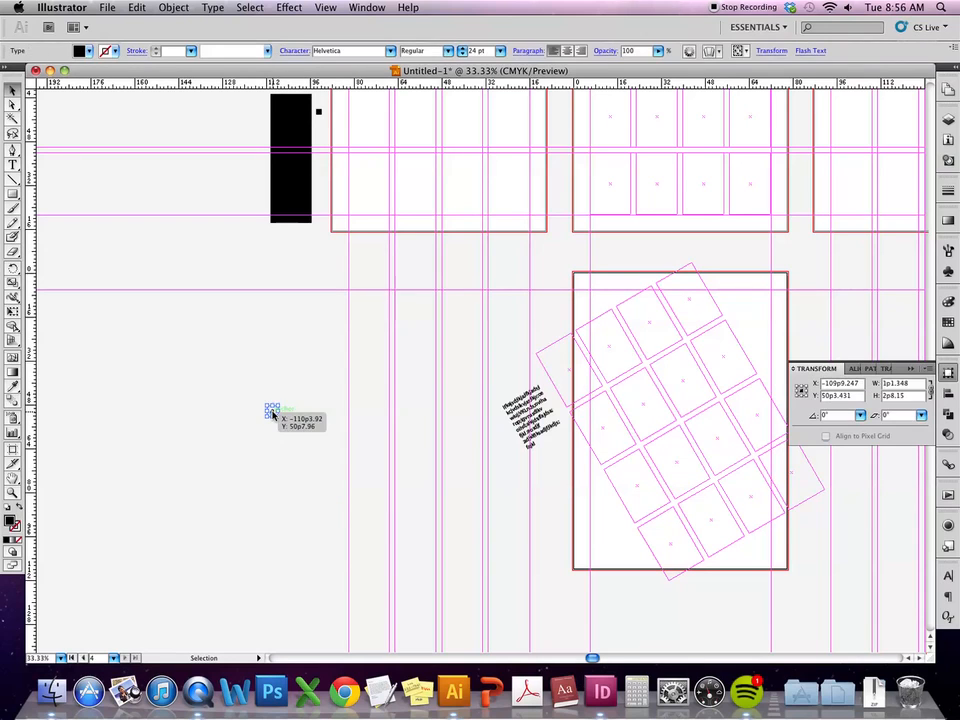
# Scale the letter "a" up to about 121 pt
pyautogui.click(173, 7)
pyautogui.moveTo(215, 7)
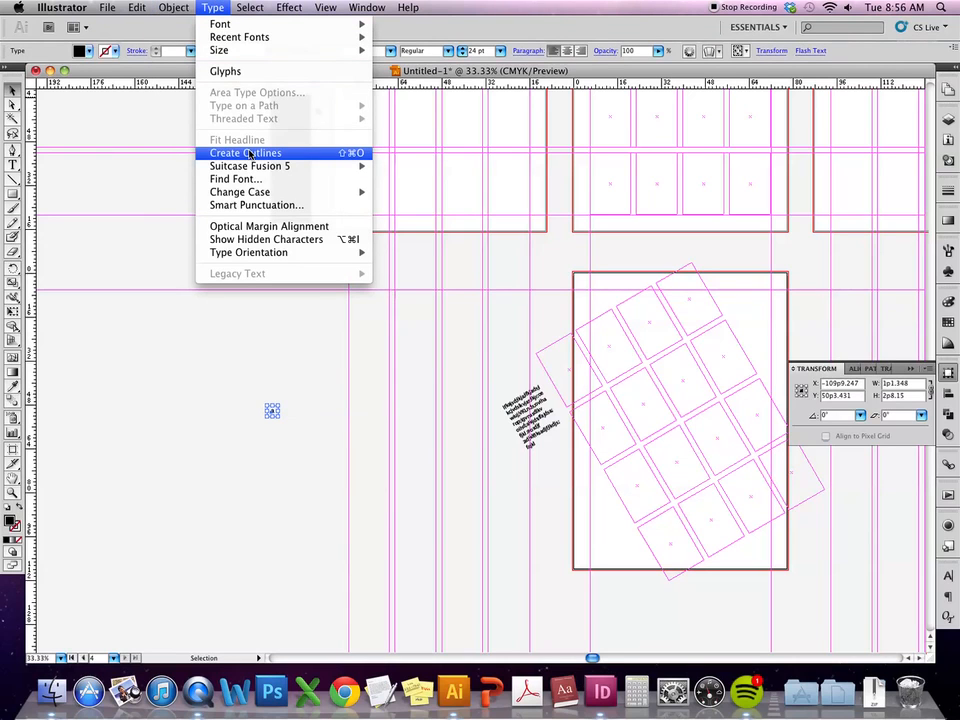
pyautogui.click(212, 7)
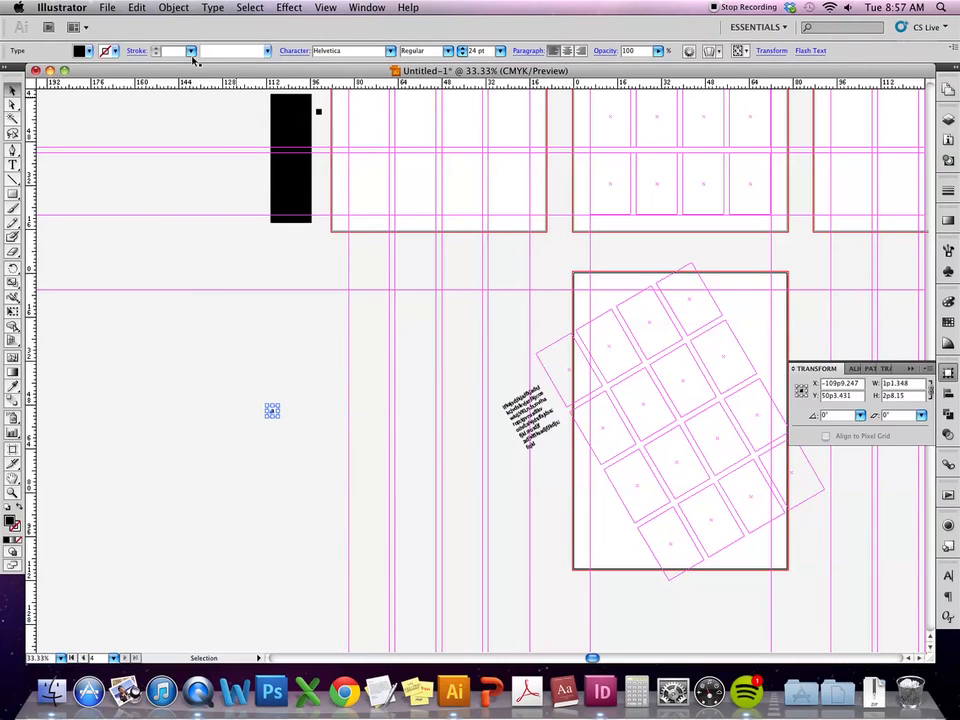
pyautogui.click(292, 443)
pyautogui.click(272, 411)
pyautogui.moveTo(278, 416); pyautogui.dragTo(300, 446)
# Convert the enlarged letter "a" to outlines
pyautogui.press('t')
pyautogui.doubleClick(298, 439)
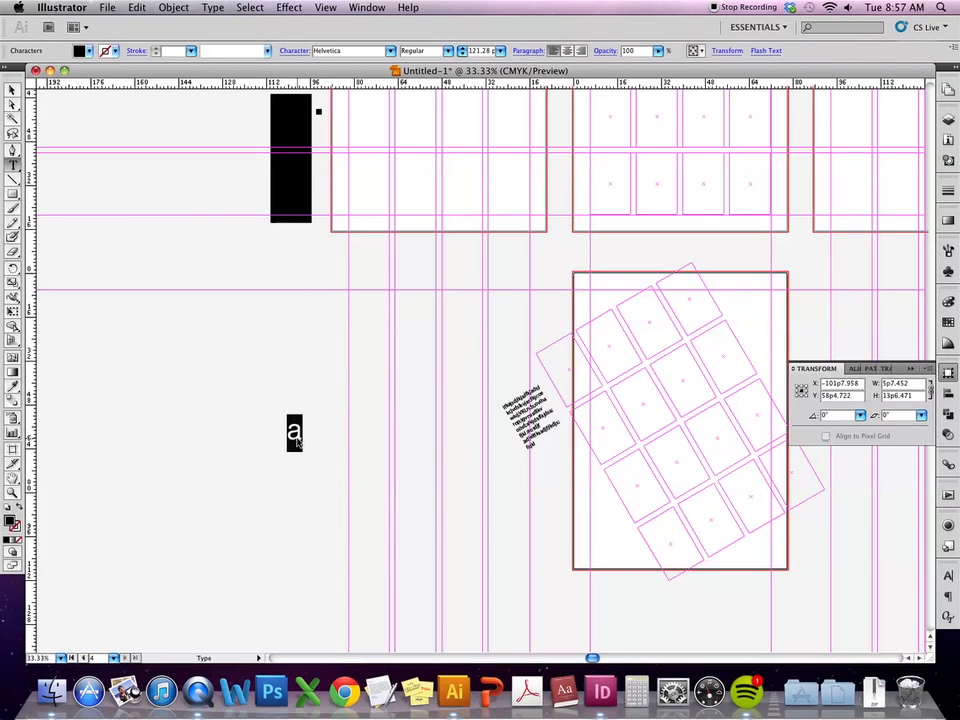
pyautogui.click(215, 7)
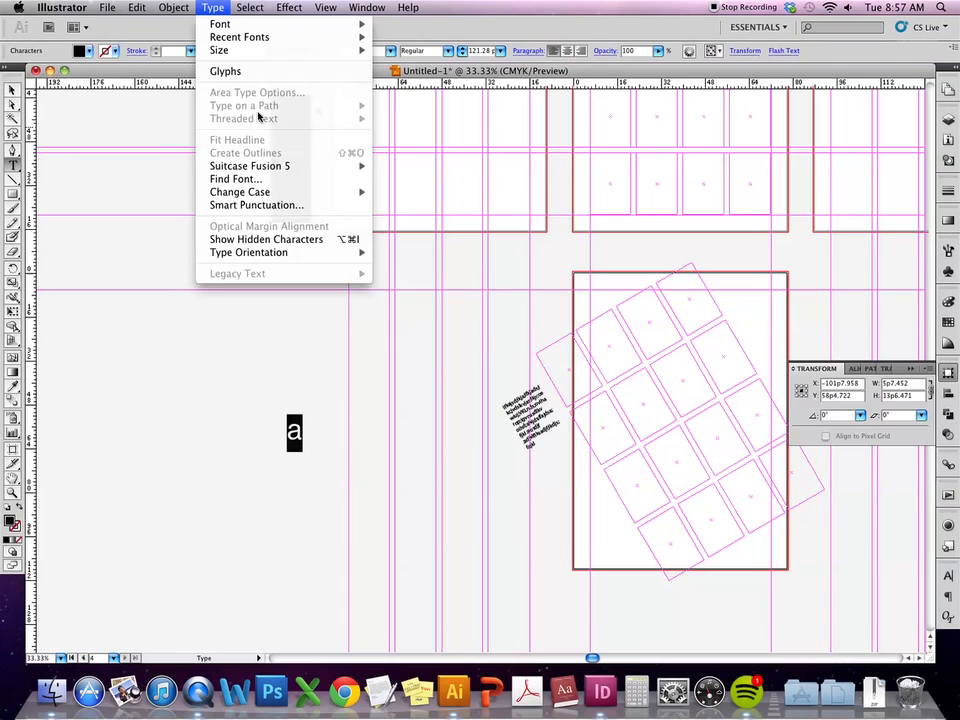
pyautogui.click(182, 59)
pyautogui.click(12, 92)
pyautogui.click(305, 438)
pyautogui.click(300, 436)
pyautogui.click(213, 7)
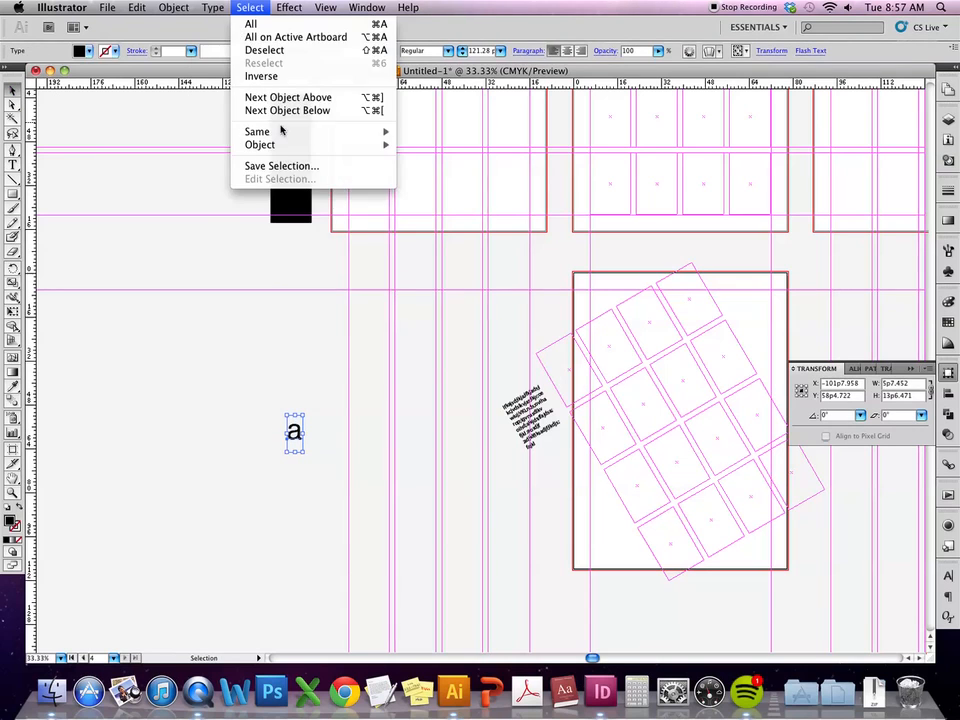
pyautogui.click(245, 152)
# Enlarge the outlined letter to about 39p7 by 44p4 and place it at the bottom of the rotated-grid artboard
pyautogui.click(302, 482)
pyautogui.click(293, 432)
pyautogui.moveTo(300, 441); pyautogui.dragTo(461, 617)
pyautogui.moveTo(424, 536); pyautogui.dragTo(491, 488)
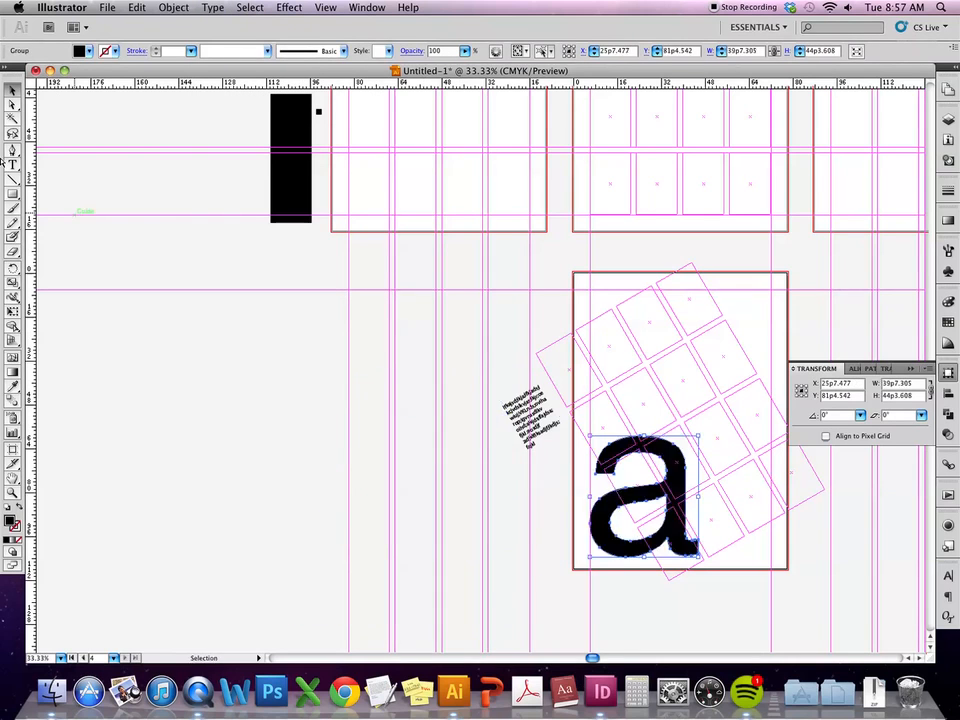
# Delete the inner counter path of the "a" so that its bowl is solid black
pyautogui.click(14, 106)
pyautogui.click(160, 402)
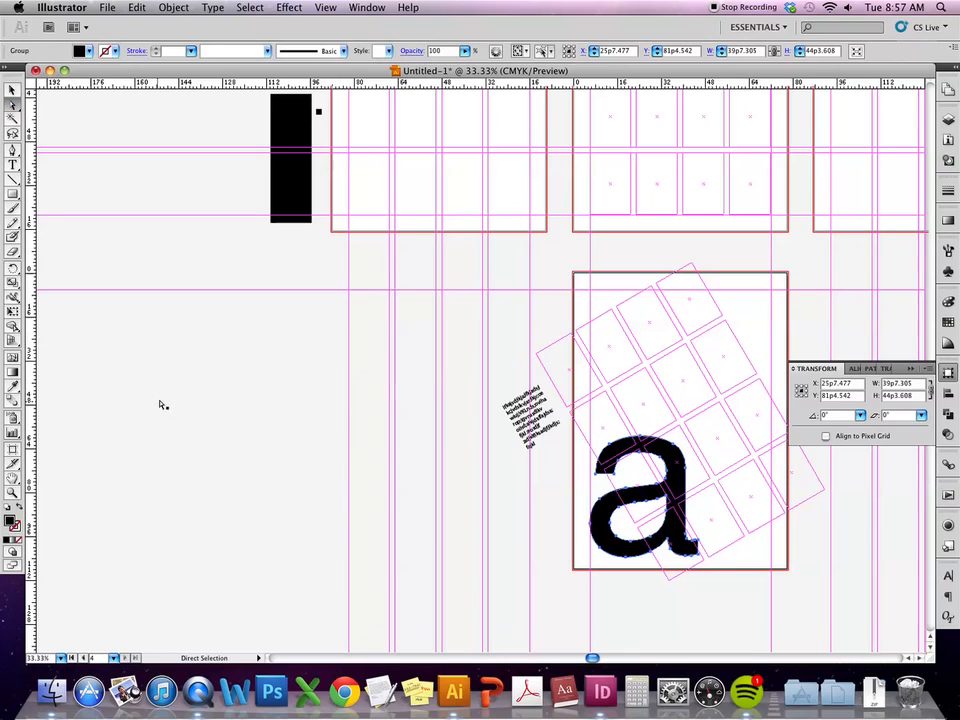
pyautogui.click(668, 501)
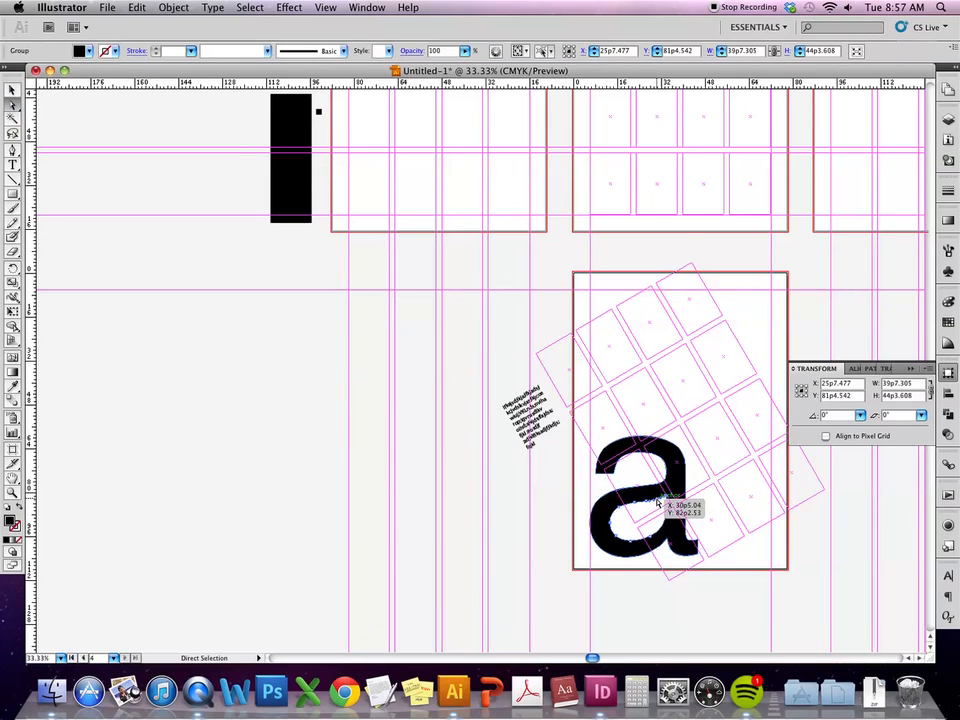
pyautogui.click(654, 509)
pyautogui.press('Delete')
pyautogui.press('Delete')
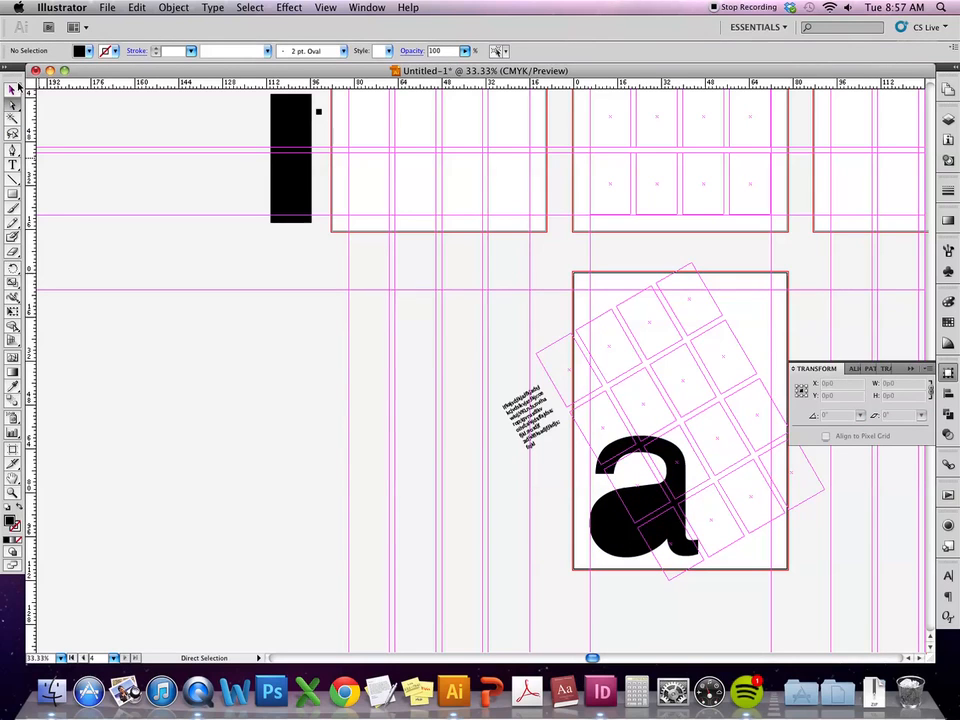
# Copy the modified letter "a" and paste it into Poster_Grid.indd in InDesign
pyautogui.click(13, 91)
pyautogui.click(615, 542)
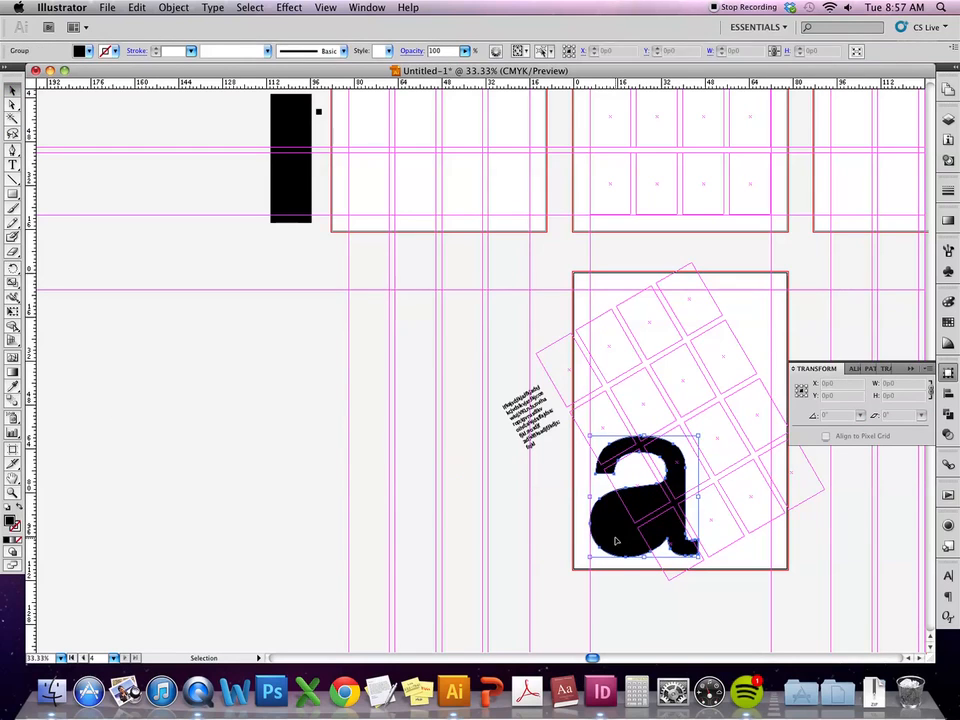
pyautogui.moveTo(630, 602); pyautogui.dragTo(523, 590)
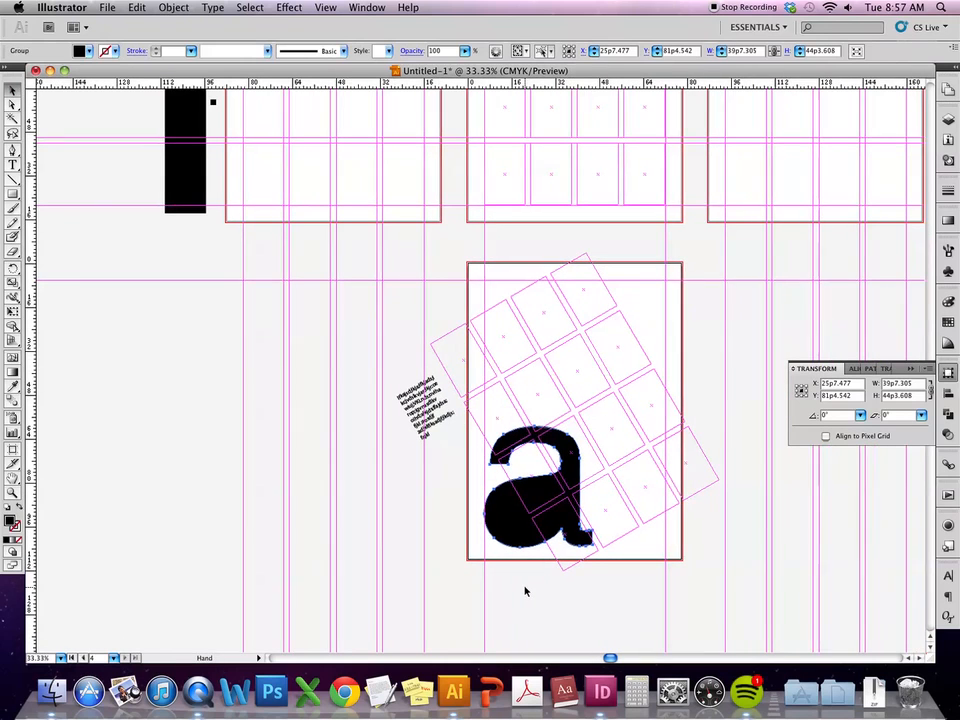
pyautogui.click(580, 600)
pyautogui.press('a')
pyautogui.click(522, 522)
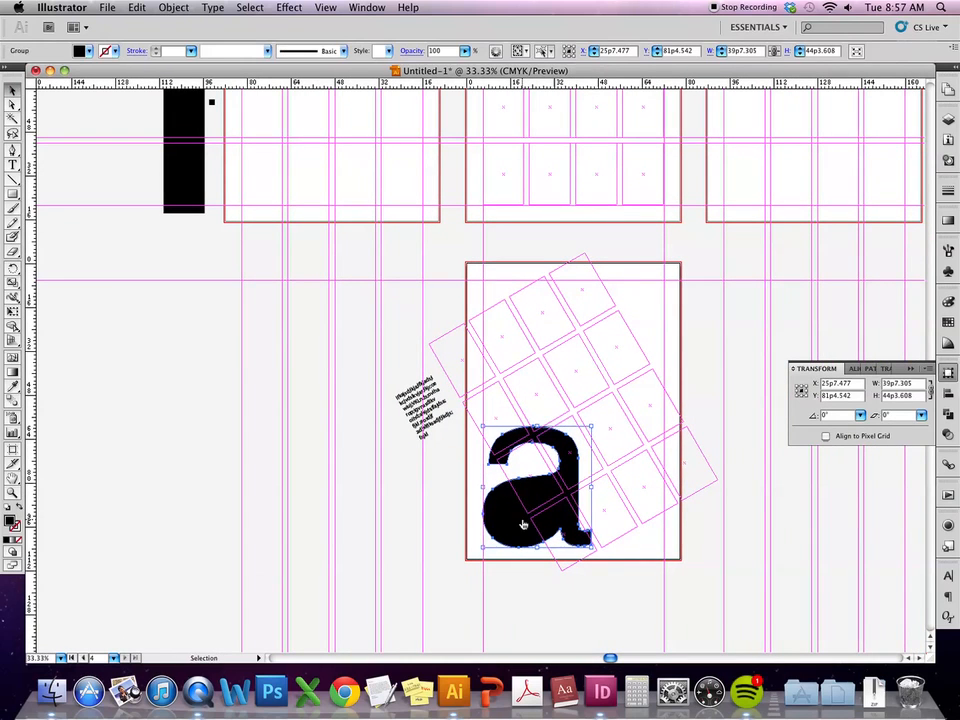
pyautogui.press('super+Tab')
pyautogui.press('super+Tab')
pyautogui.press('super+Tab')
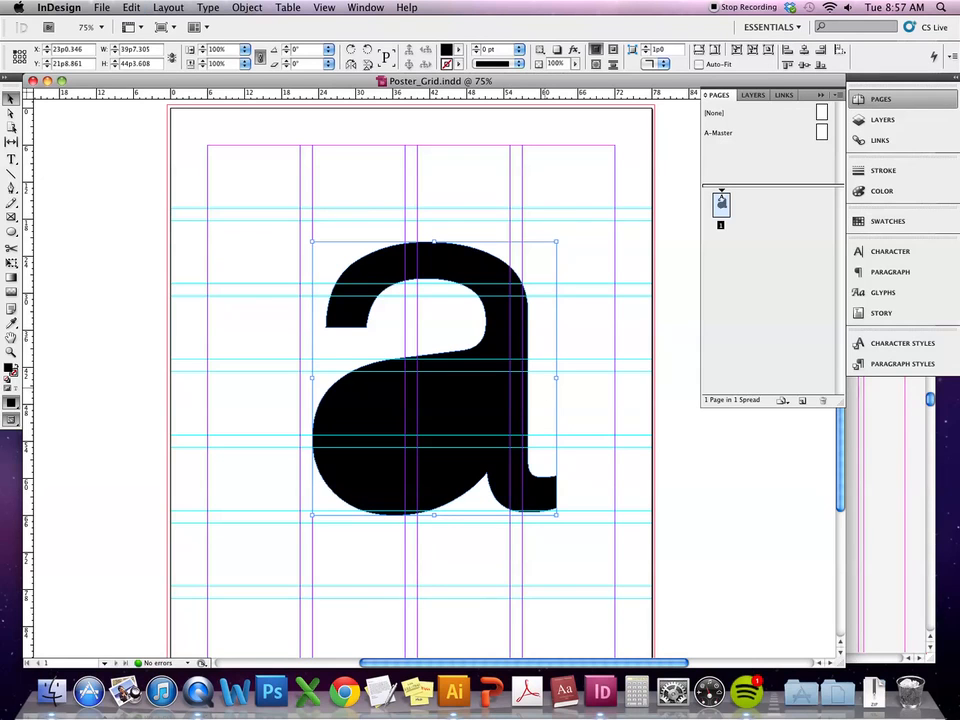
# Scale the letter to 32p0 wide and position it at X 6p0, spanning the first two grid columns
pyautogui.moveTo(527, 381); pyautogui.dragTo(362, 440)
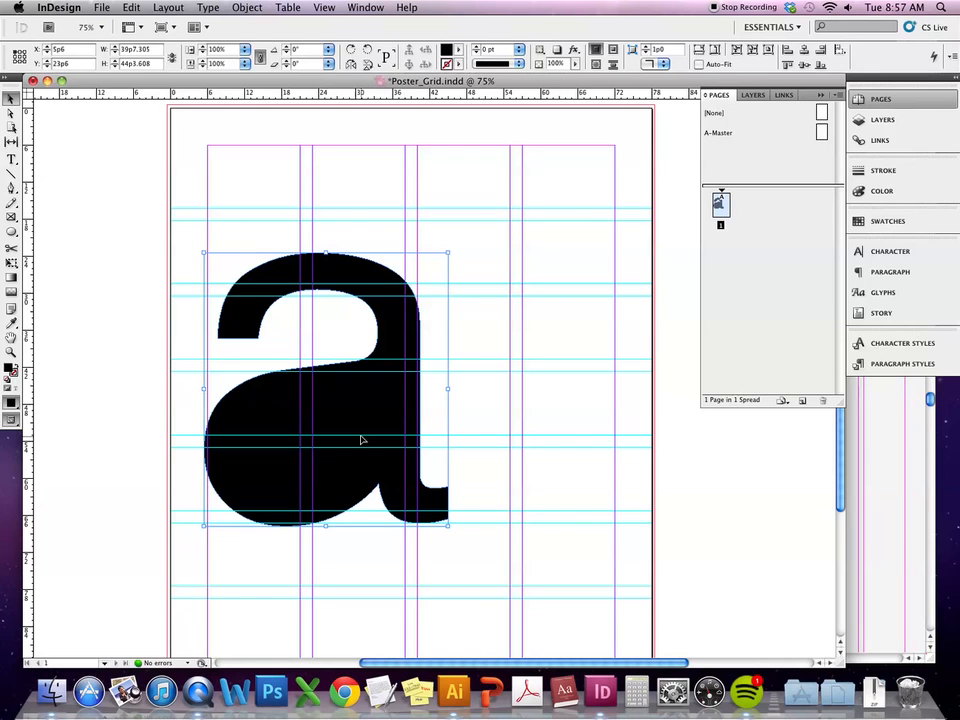
pyautogui.moveTo(382, 445); pyautogui.dragTo(407, 517)
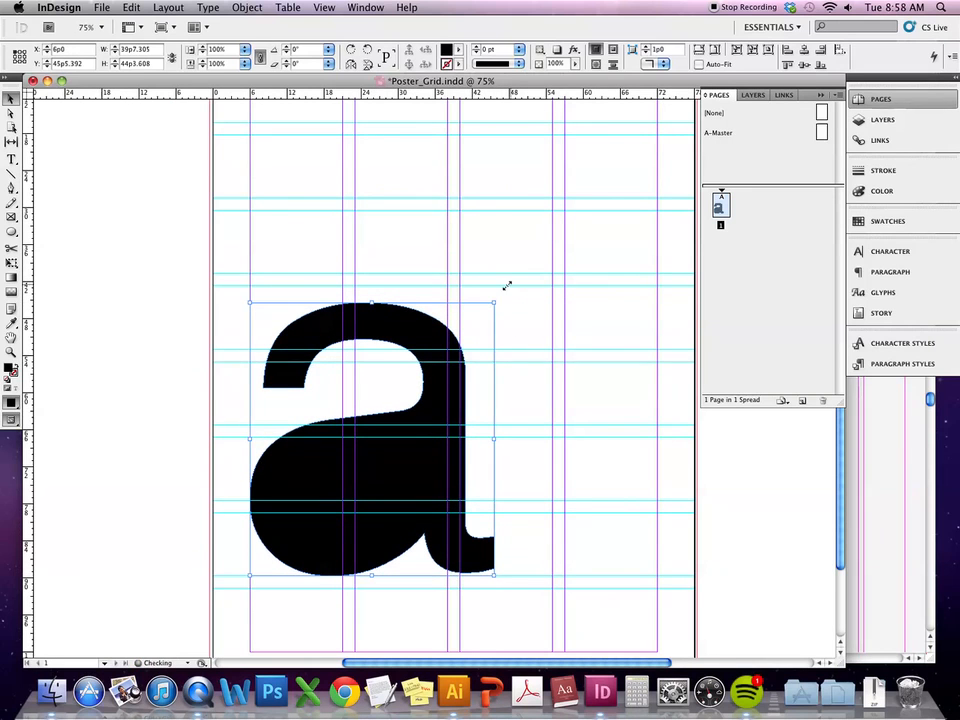
pyautogui.moveTo(494, 302); pyautogui.dragTo(454, 350)
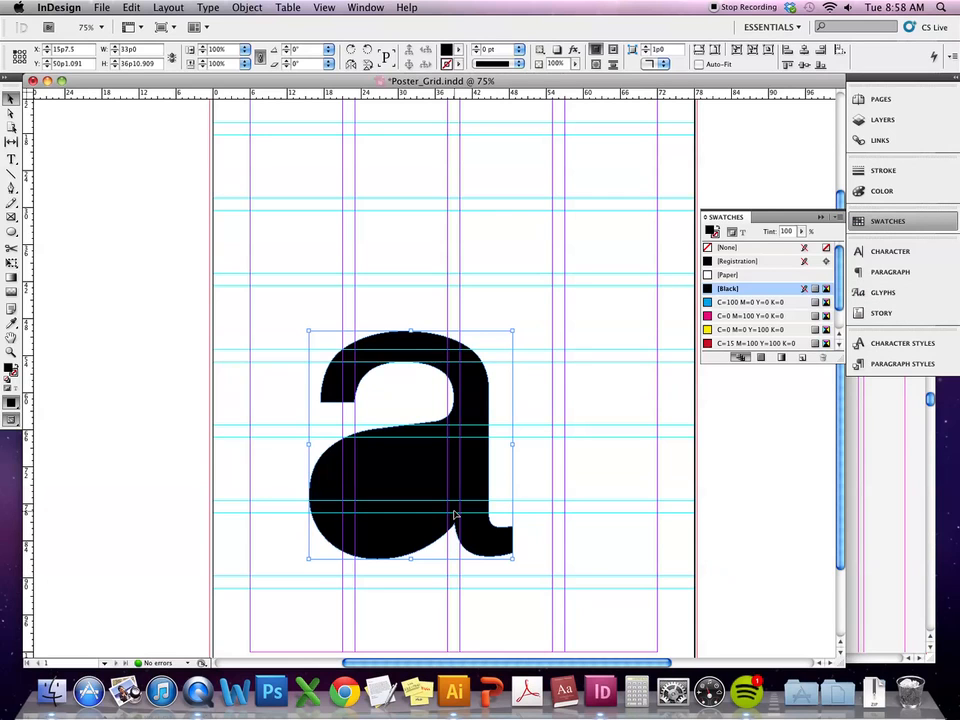
pyautogui.moveTo(449, 525); pyautogui.dragTo(377, 432)
pyautogui.moveTo(453, 272); pyautogui.dragTo(448, 285)
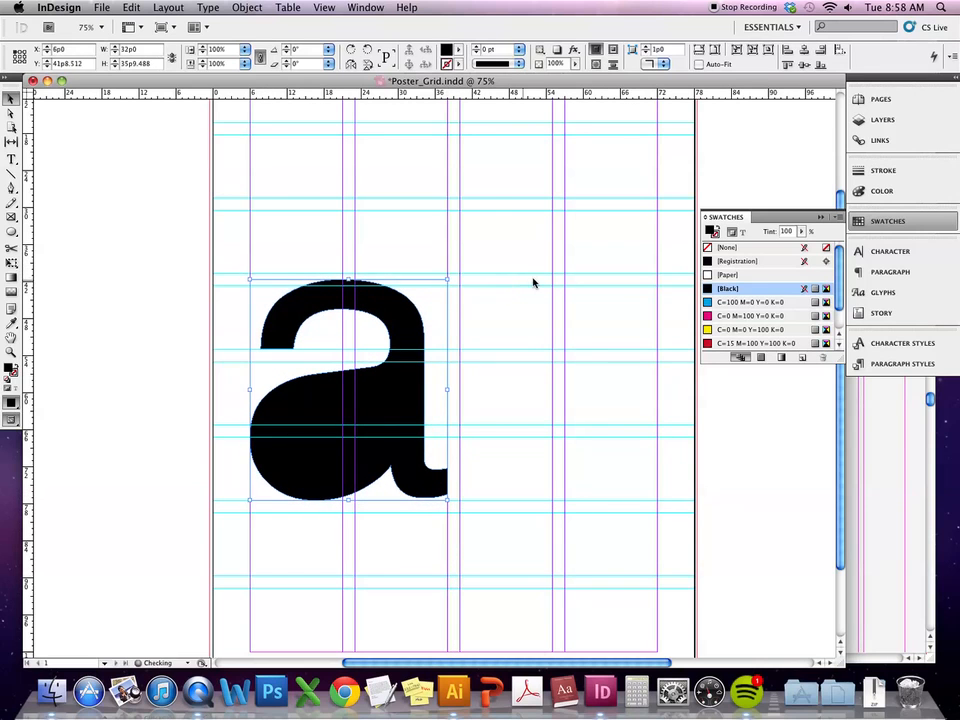
# Draw a text frame 15p0 wide by 34p9 high in the third column and set its font to Helvetica
pyautogui.click(485, 416)
pyautogui.press('t')
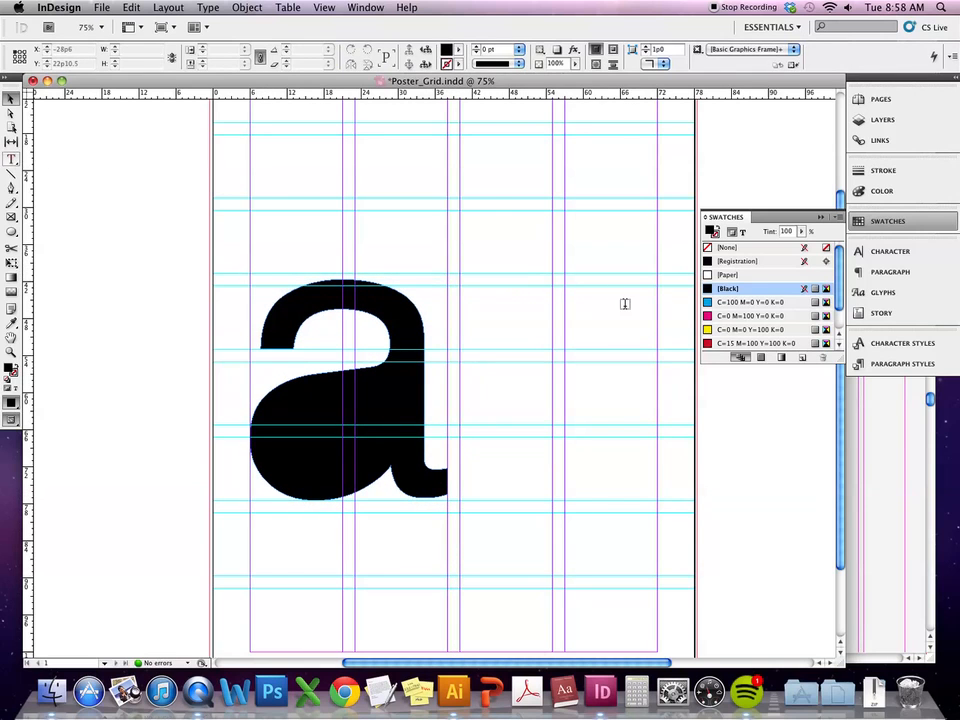
pyautogui.moveTo(552, 286); pyautogui.dragTo(456, 497)
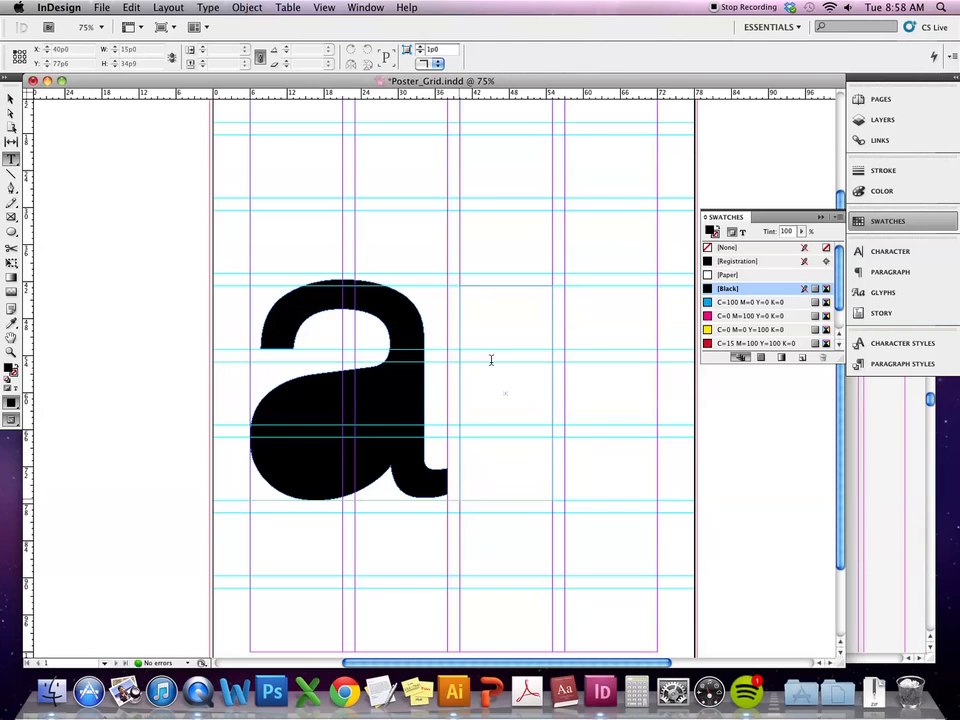
pyautogui.doubleClick(104, 48)
pyautogui.write('Helvetica')
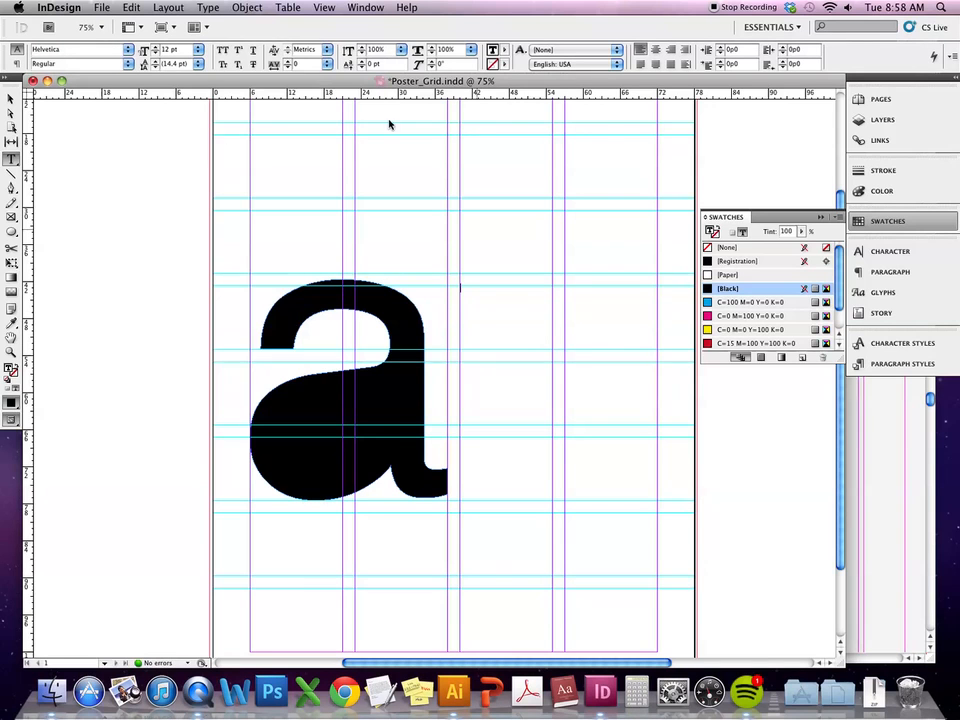
# Fill the third-column text frame with placeholder text
pyautogui.click(208, 7)
pyautogui.moveTo(265, 5)
pyautogui.moveTo(208, 7)
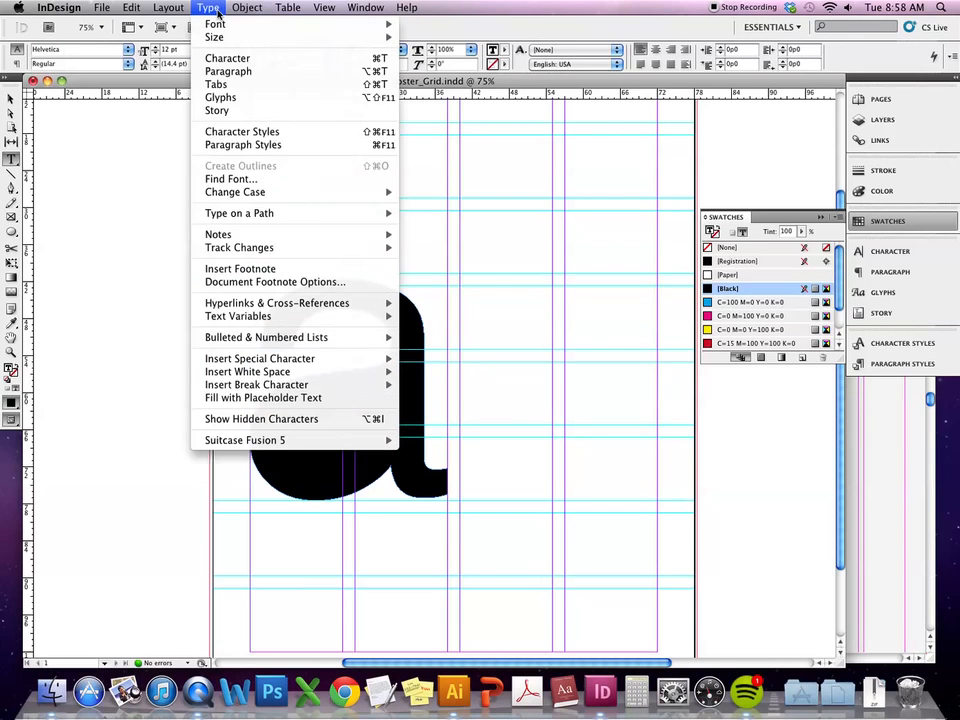
pyautogui.moveTo(268, 375)
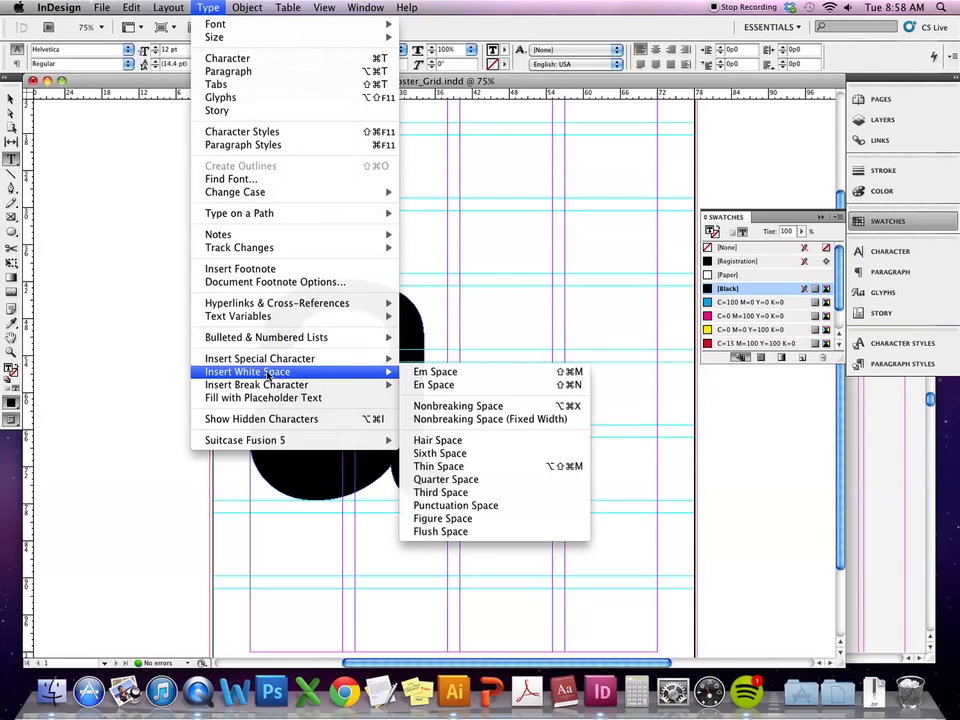
pyautogui.click(262, 397)
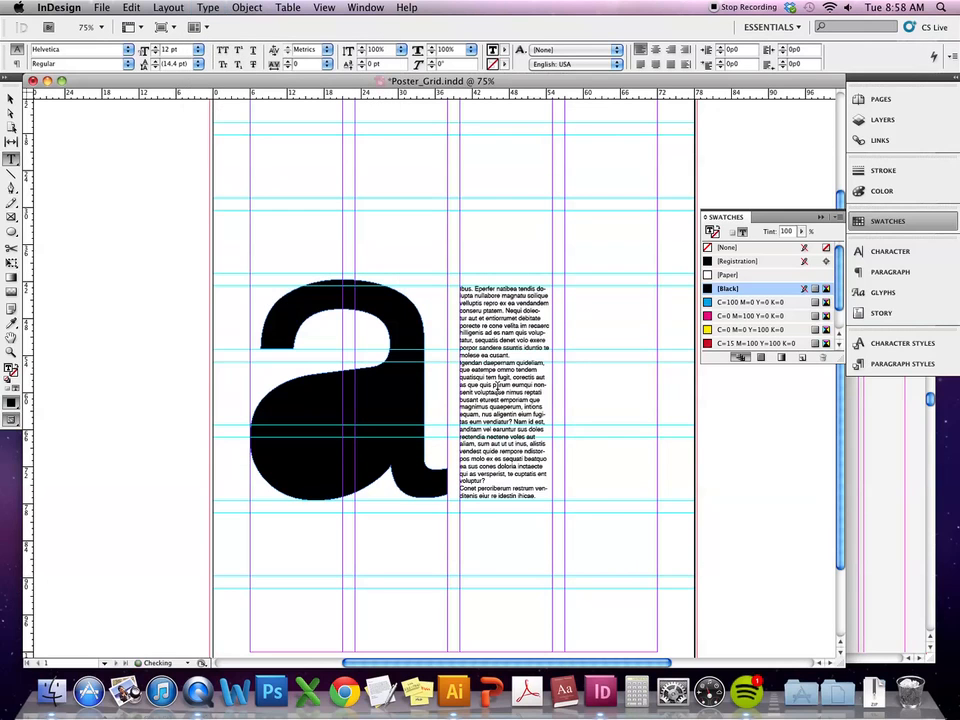
# Set the leading of all the placeholder text to 17 pt
pyautogui.tripleClick(505, 400)
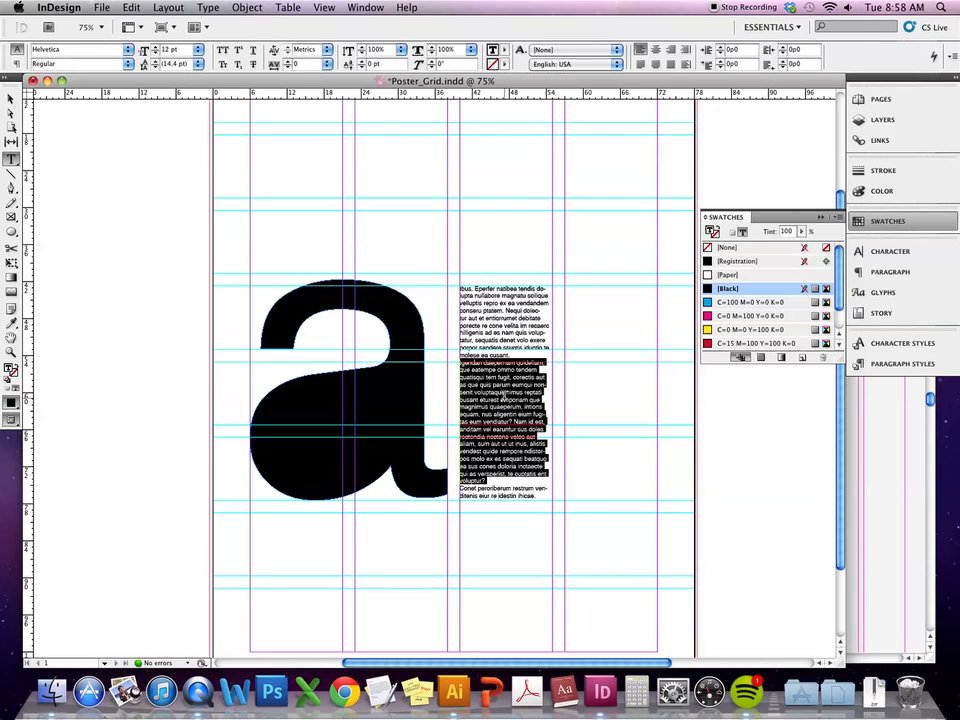
pyautogui.press('super+a')
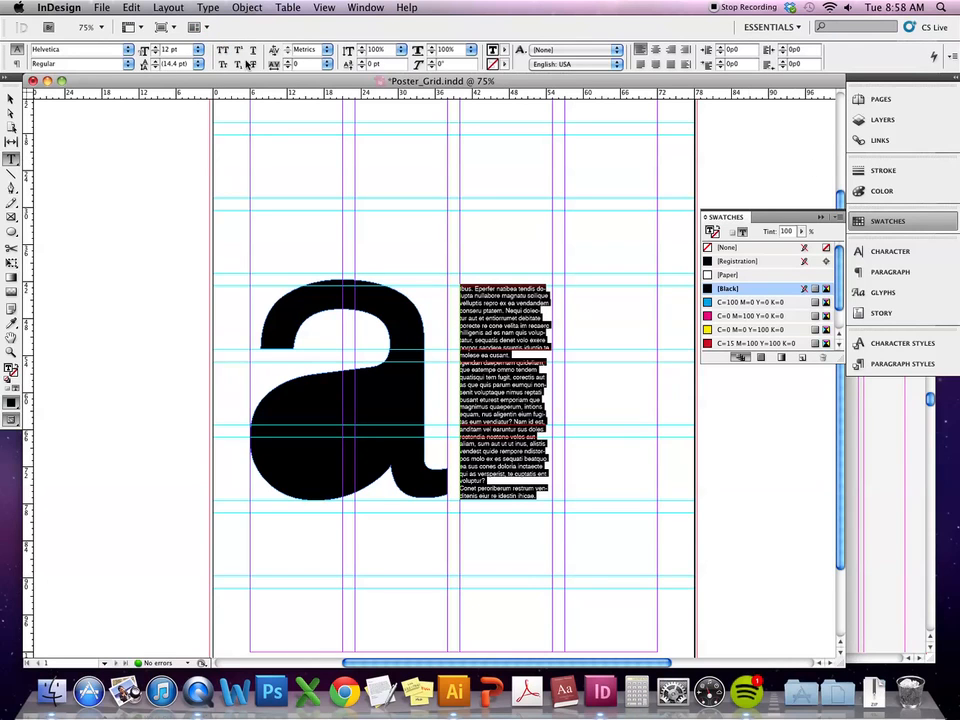
pyautogui.click(155, 62)
pyautogui.click(155, 62)
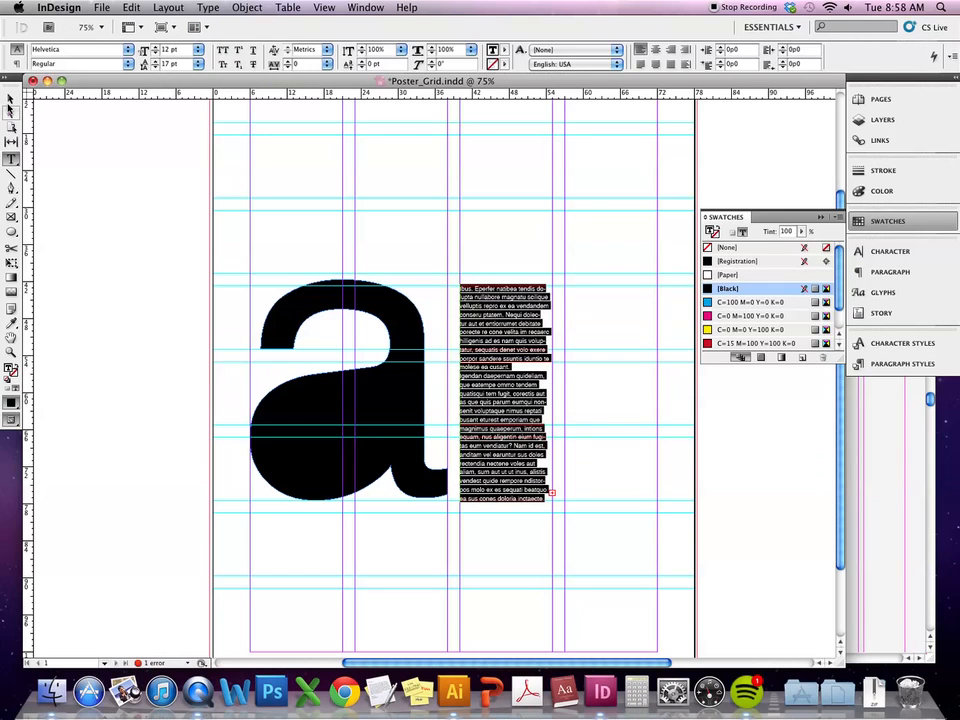
# Move the text frame to X 33p1.5 so that it overlaps the stem of the letter "a"
pyautogui.click(10, 97)
pyautogui.moveTo(509, 376)
pyautogui.mouseDown()
pyautogui.moveTo(420, 378)
pyautogui.moveTo(499, 379)
pyautogui.moveTo(491, 376)
pyautogui.mouseUp()
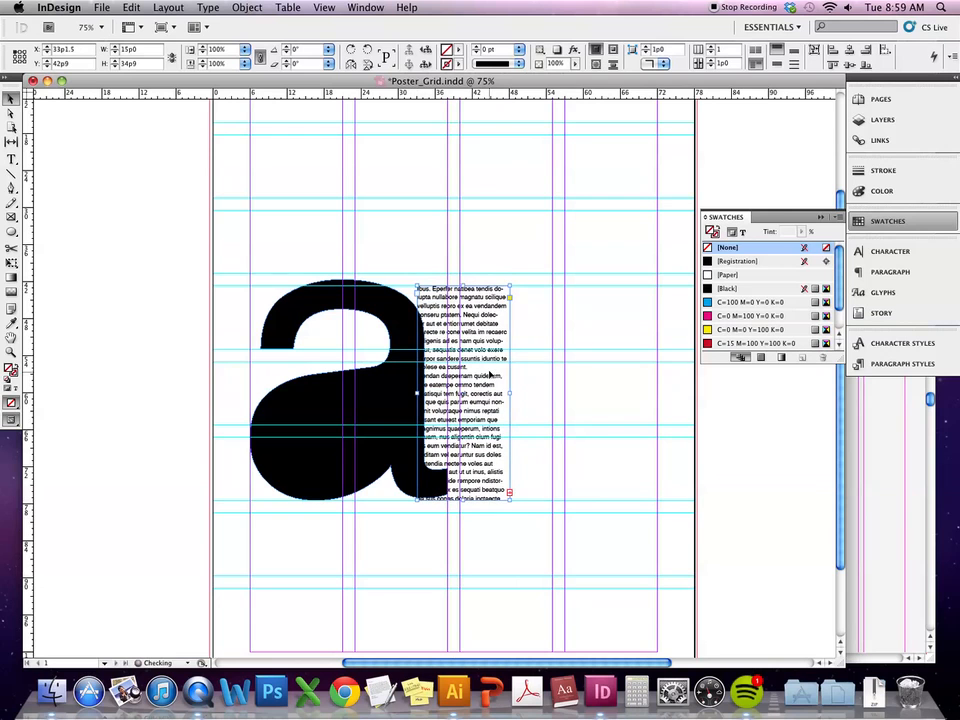
pyautogui.press('super+equal')
pyautogui.press('super+equal')
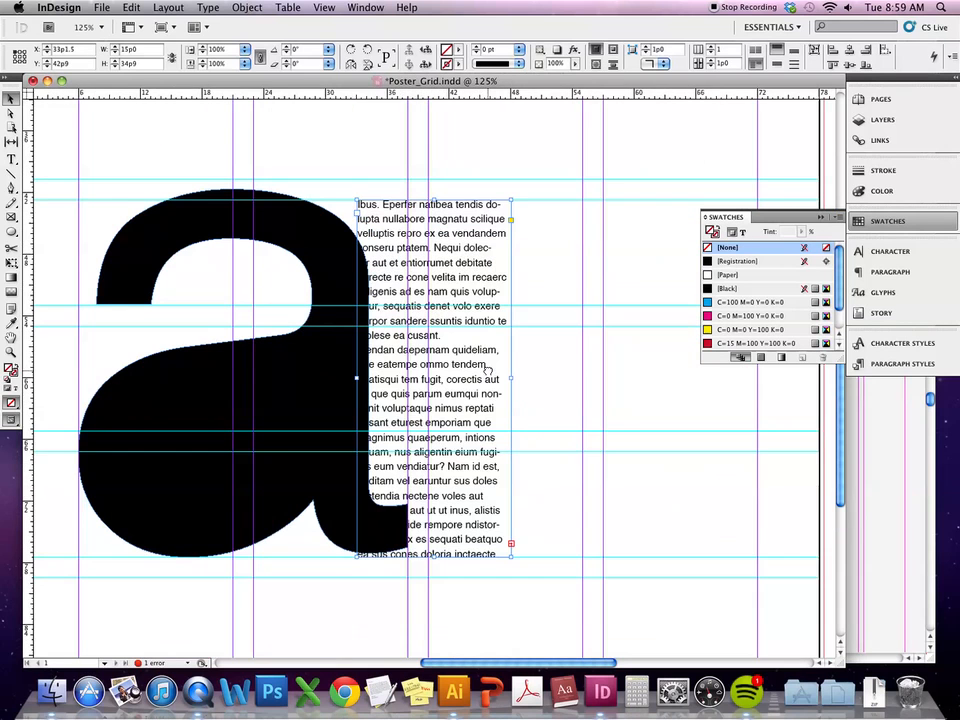
# Move the text frame to X 40p0 in the third column and set the letter "a" to wrap text around its object shape
pyautogui.hscroll(-5, 384, 425)
pyautogui.moveTo(510, 401); pyautogui.dragTo(571, 408)
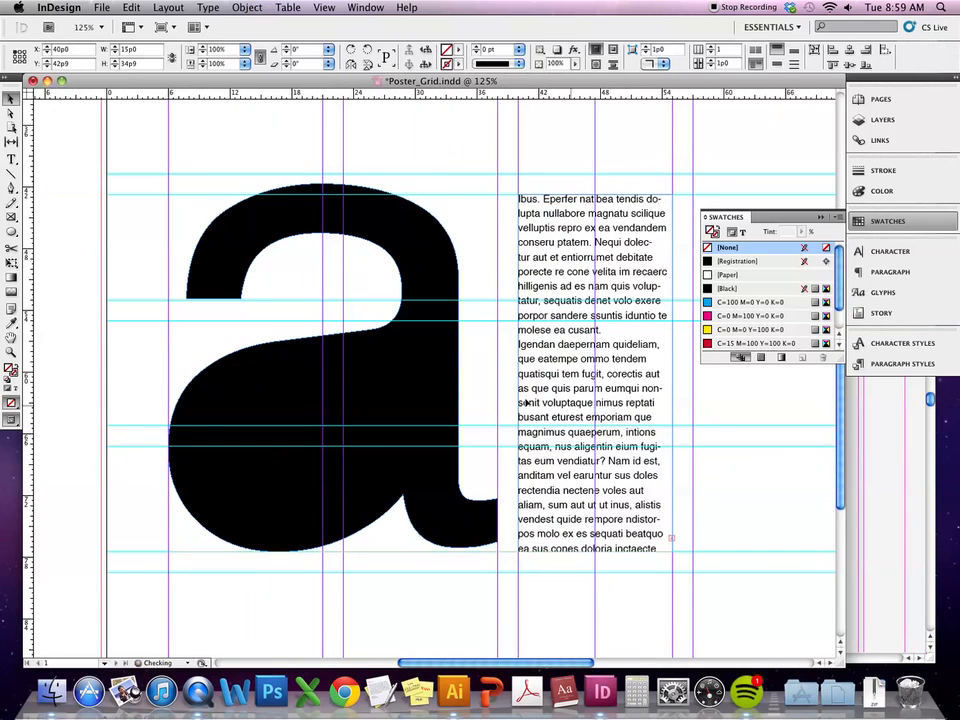
pyautogui.click(417, 372)
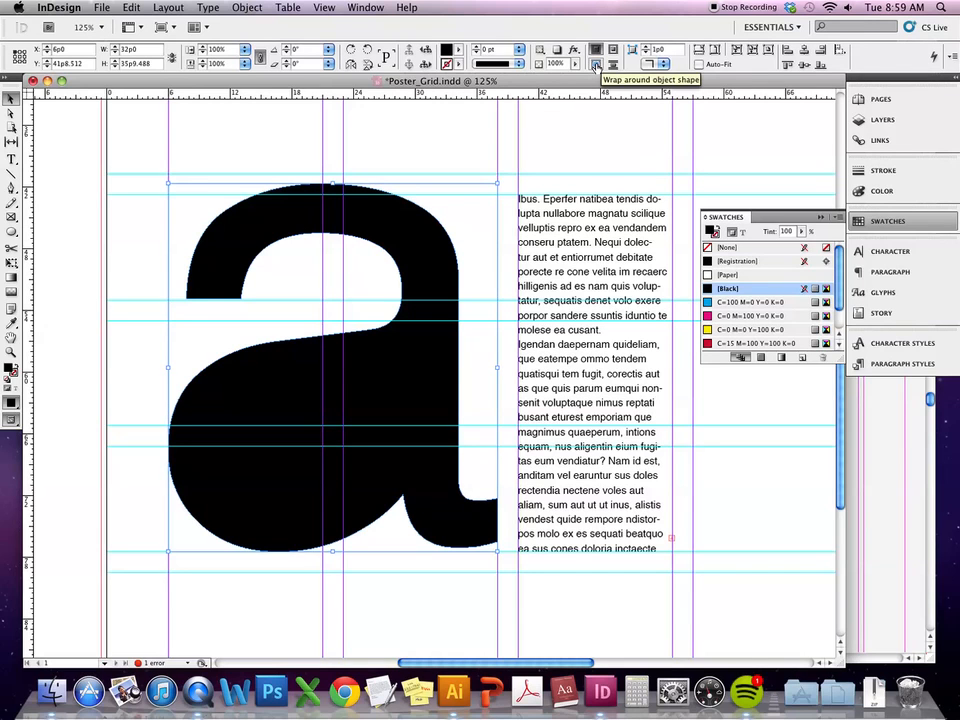
pyautogui.click(595, 65)
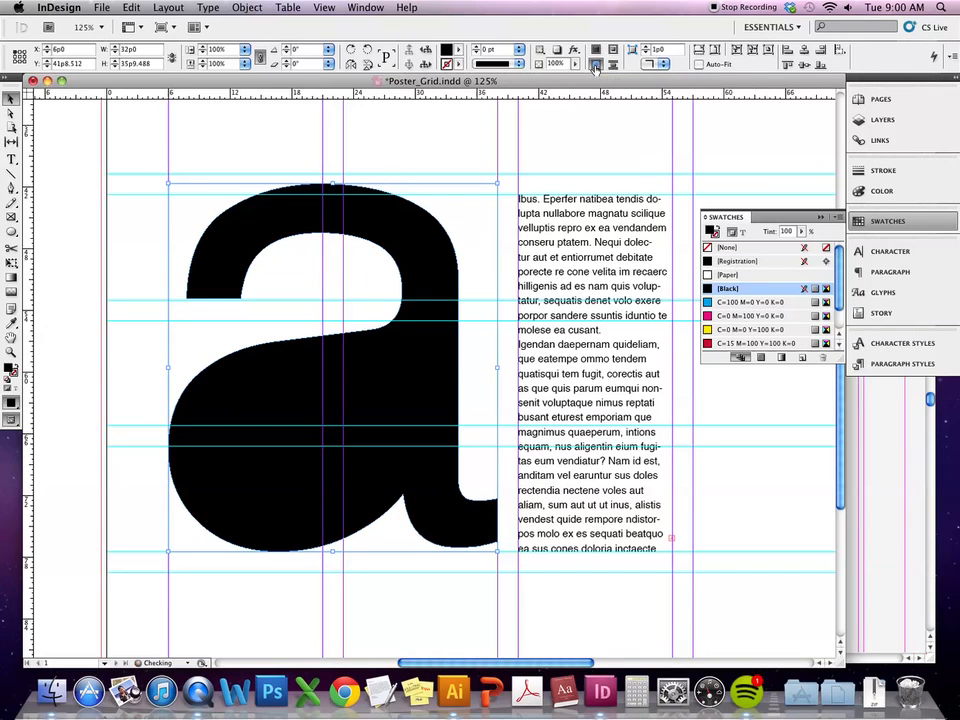
pyautogui.click(231, 133)
# Overlap the text frame with the letter's stem at about X 31p2.4 and enlarge it to about 18p3.6 wide by 43p9.6 high
pyautogui.moveTo(611, 328); pyautogui.dragTo(522, 326)
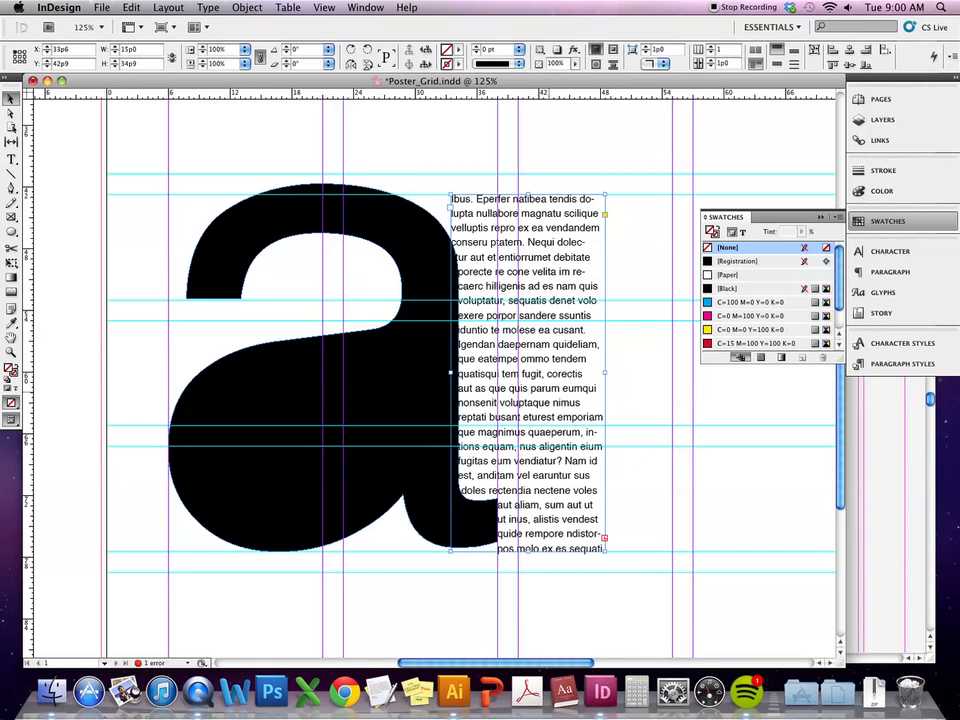
pyautogui.moveTo(545, 397); pyautogui.dragTo(553, 396)
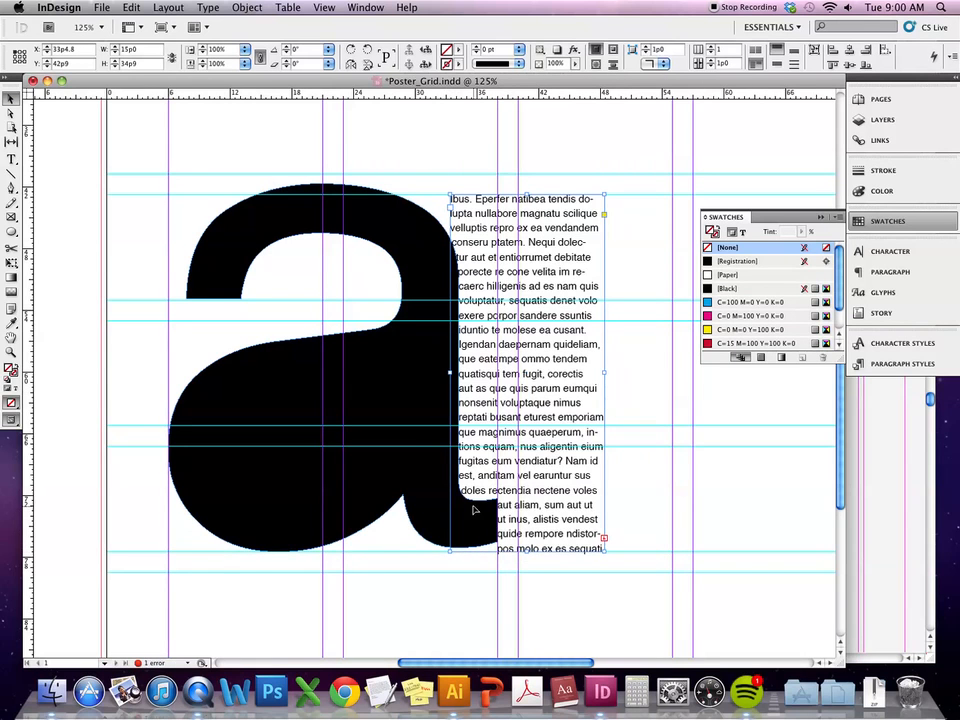
pyautogui.press('super+equal')
pyautogui.press('super+equal')
pyautogui.scroll(-3, 476, 553)
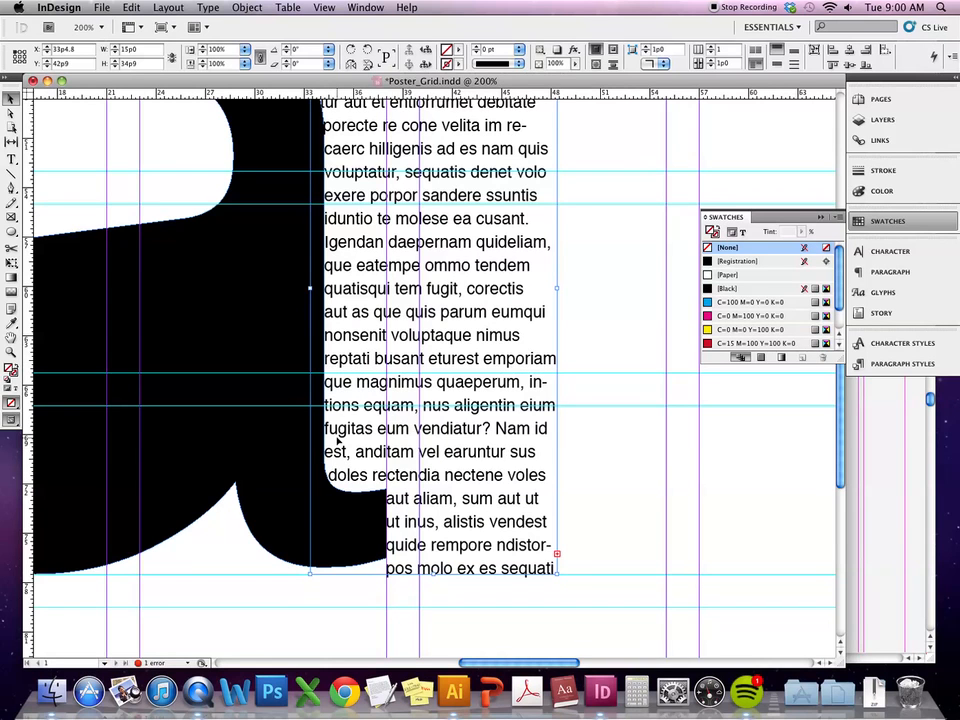
pyautogui.scroll(-3, 338, 440)
pyautogui.moveTo(555, 438); pyautogui.dragTo(609, 585)
pyautogui.moveTo(507, 346); pyautogui.dragTo(479, 340)
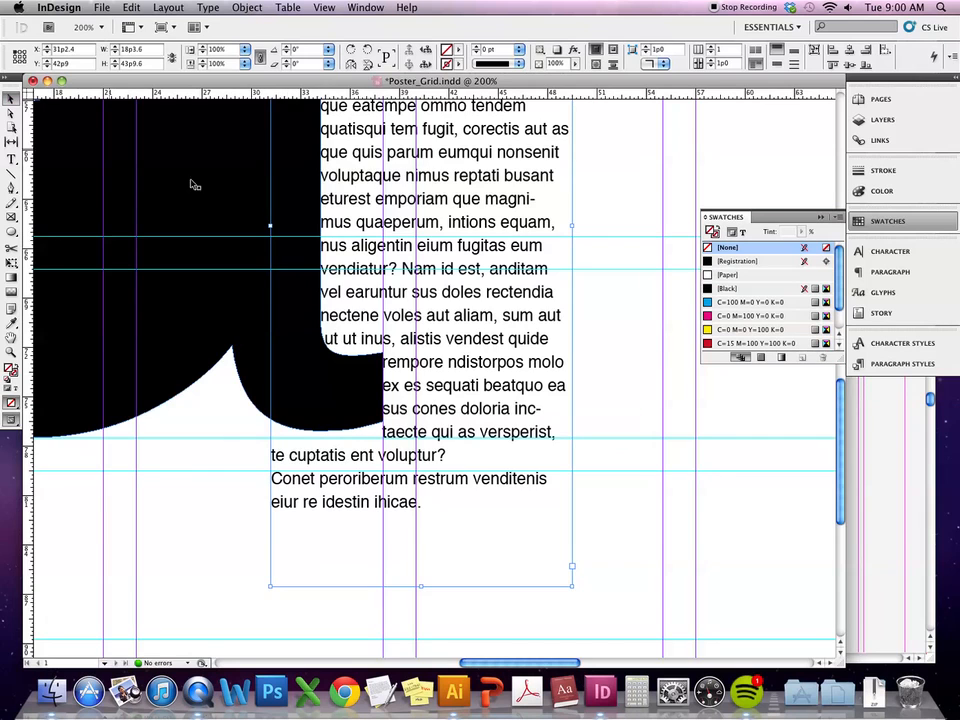
# Nudge the text frame up to about Y 42p6.6
pyautogui.scroll(5, 272, 306)
pyautogui.hscroll(-1, 272, 306)
pyautogui.click(247, 150)
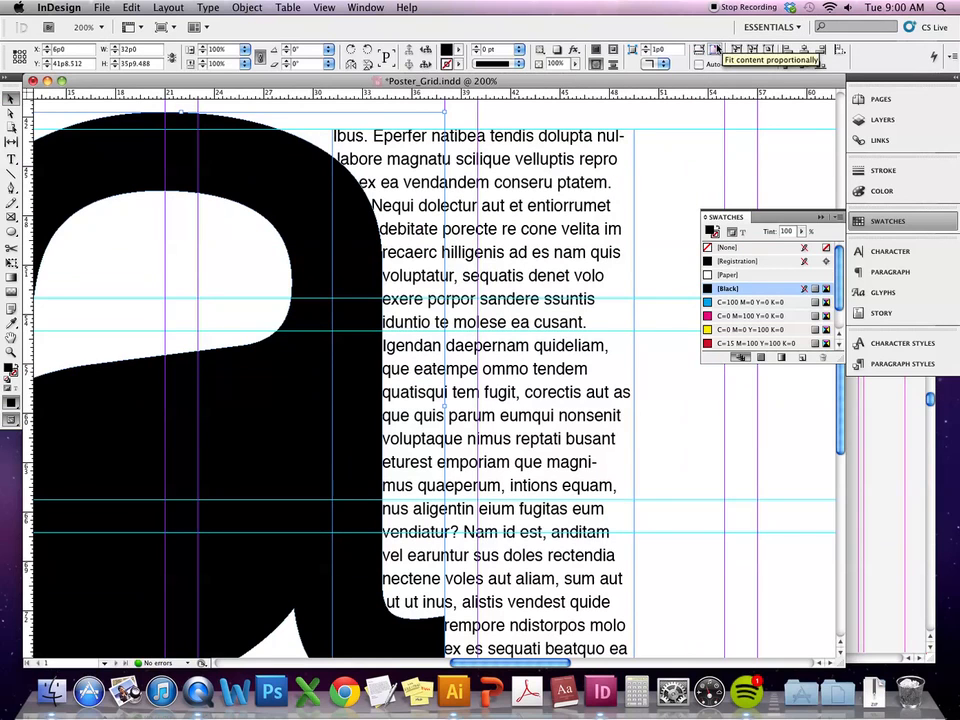
pyautogui.click(447, 232)
pyautogui.moveTo(455, 319); pyautogui.dragTo(455, 316)
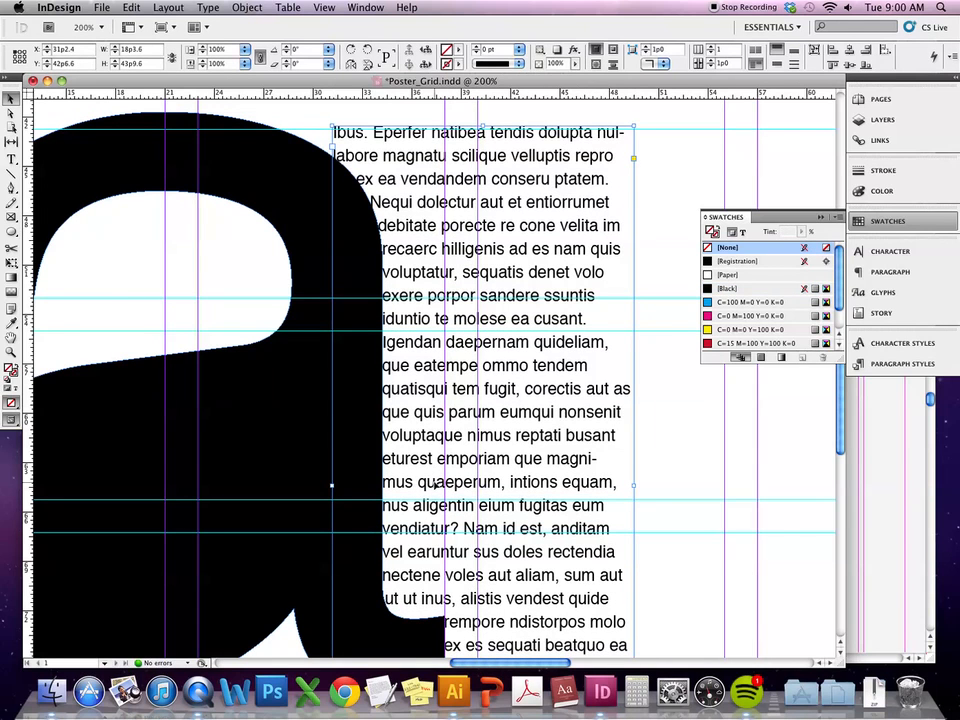
# Try an inset spacing of 0p6 on all sides of the text frame with the preview on
pyautogui.press('super+b')
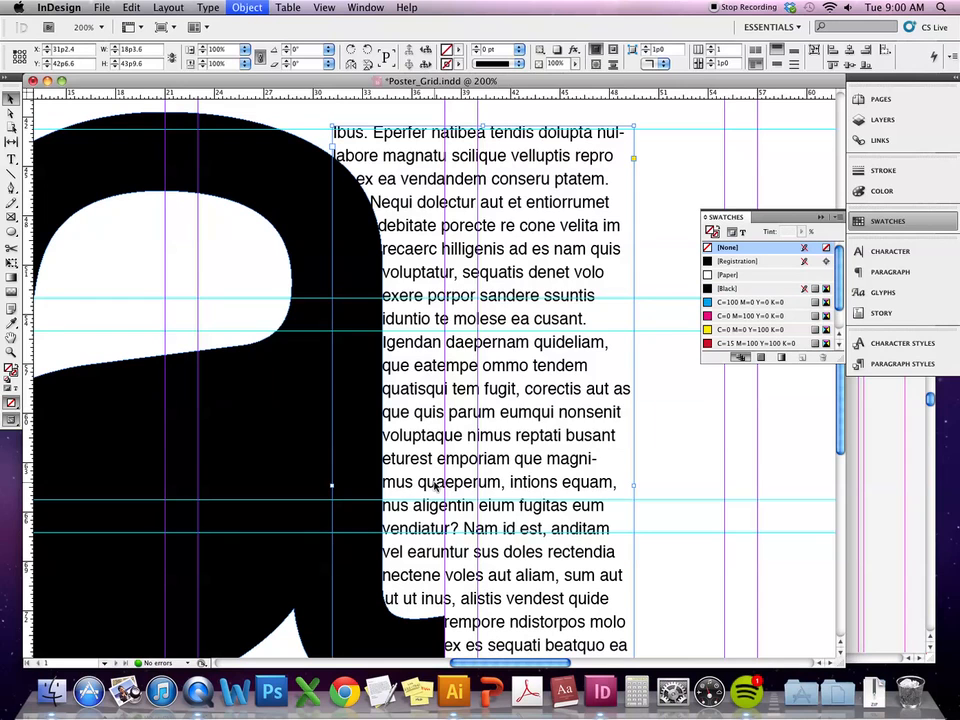
pyautogui.moveTo(512, 215); pyautogui.dragTo(248, 182)
pyautogui.click(84, 483)
pyautogui.click(153, 332)
pyautogui.click(153, 332)
pyautogui.click(153, 332)
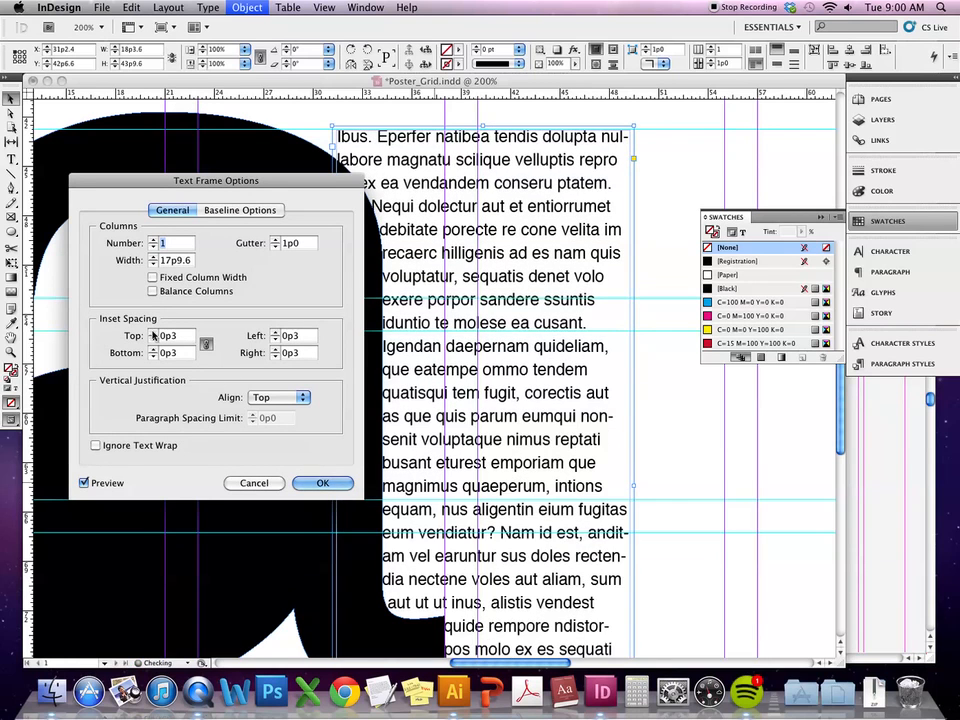
pyautogui.click(153, 332)
pyautogui.click(153, 332)
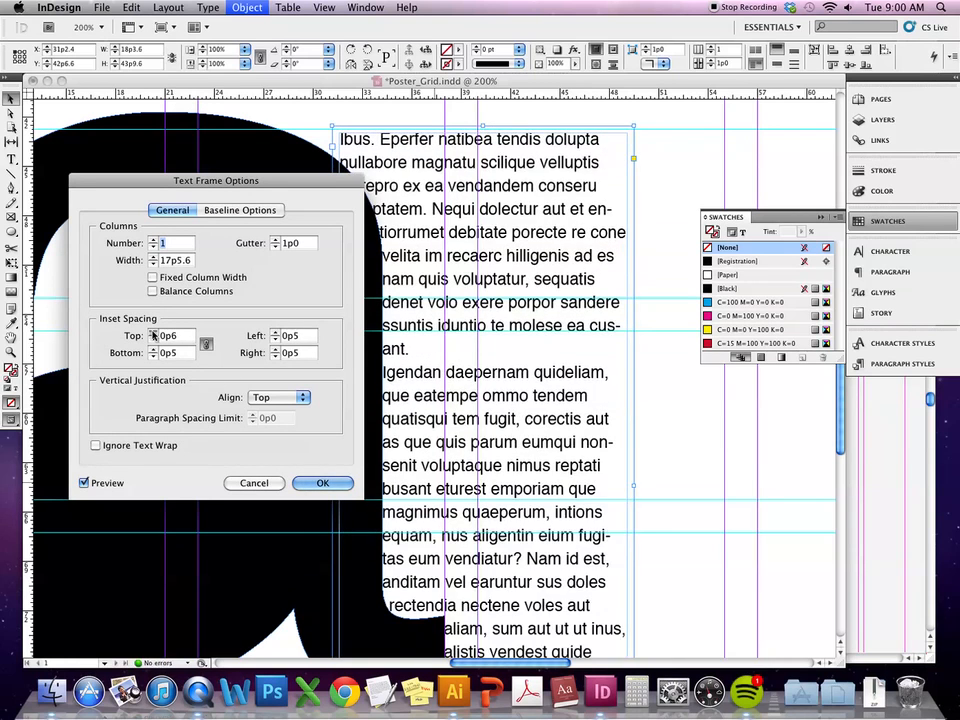
pyautogui.click(153, 332)
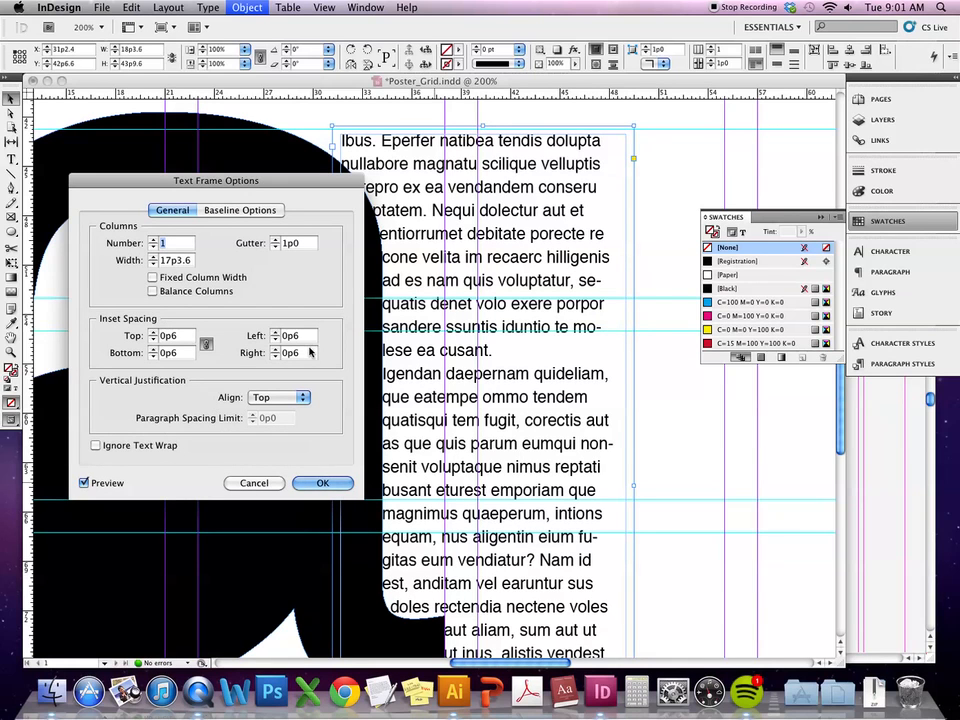
pyautogui.click(254, 483)
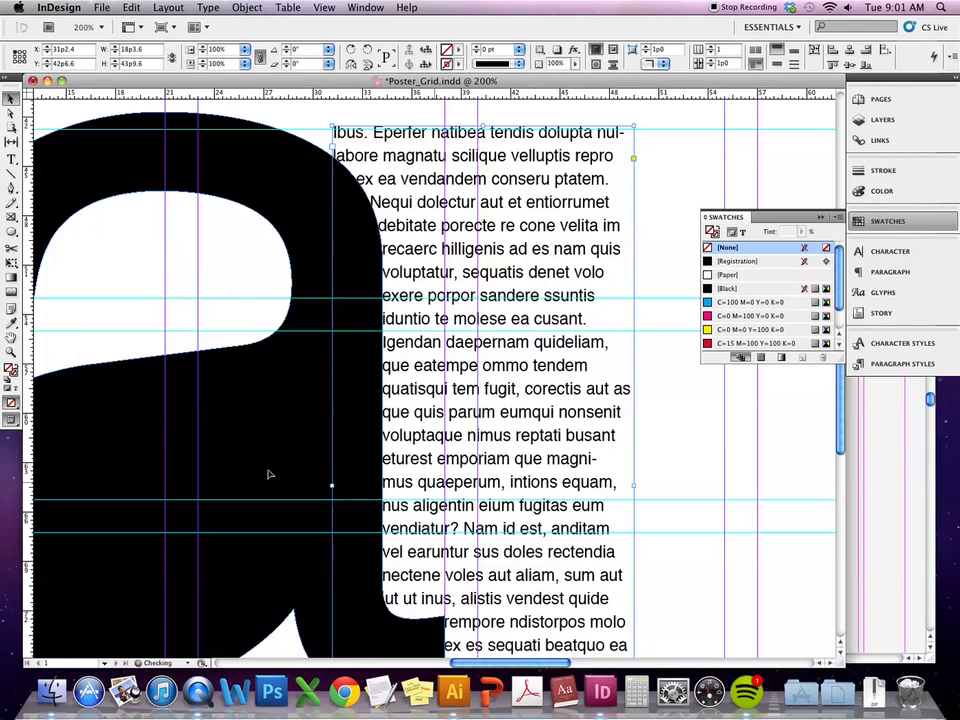
# With Direct Selection, pull the letter's wrap boundary outward at the upper-right curve, to about X 30p10.5, Y 43p3.6 and X 35p3, Y 50p11.1
pyautogui.click(305, 232)
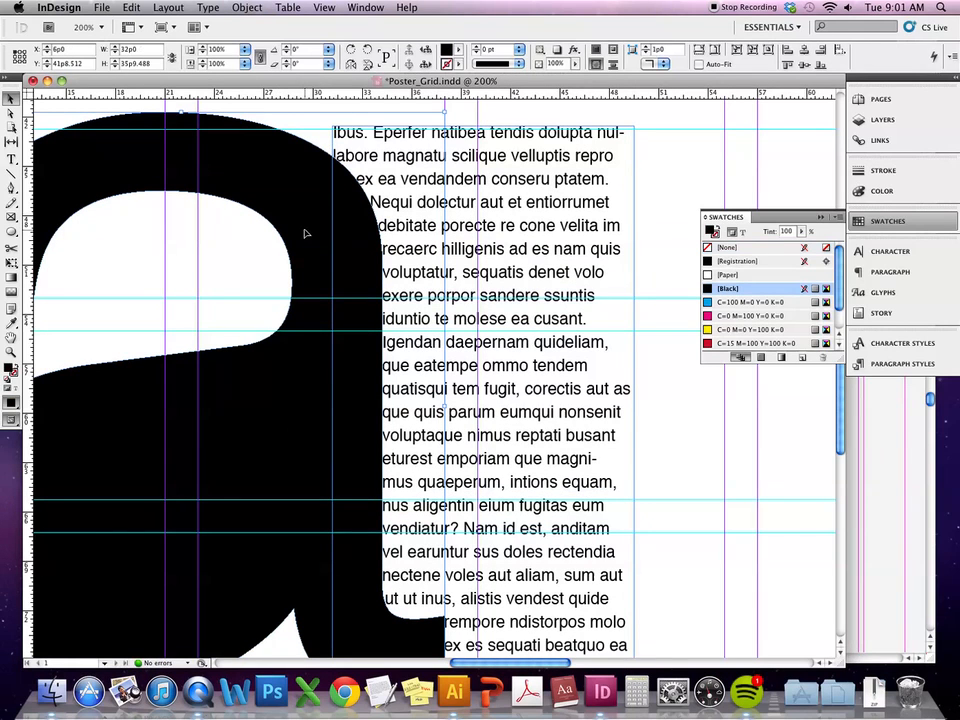
pyautogui.click(12, 116)
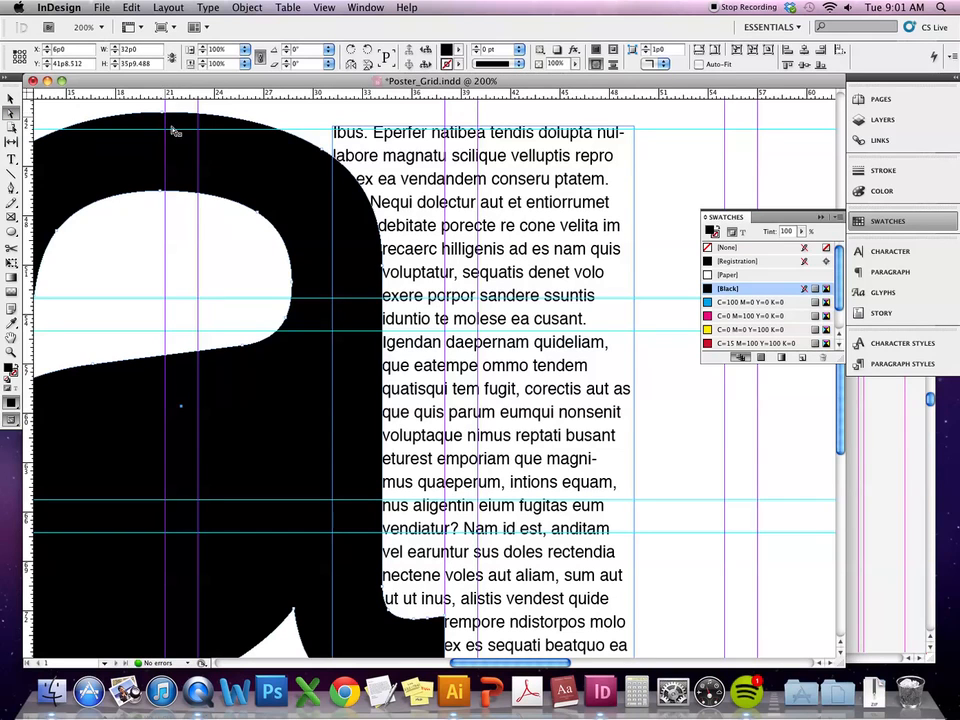
pyautogui.click(384, 270)
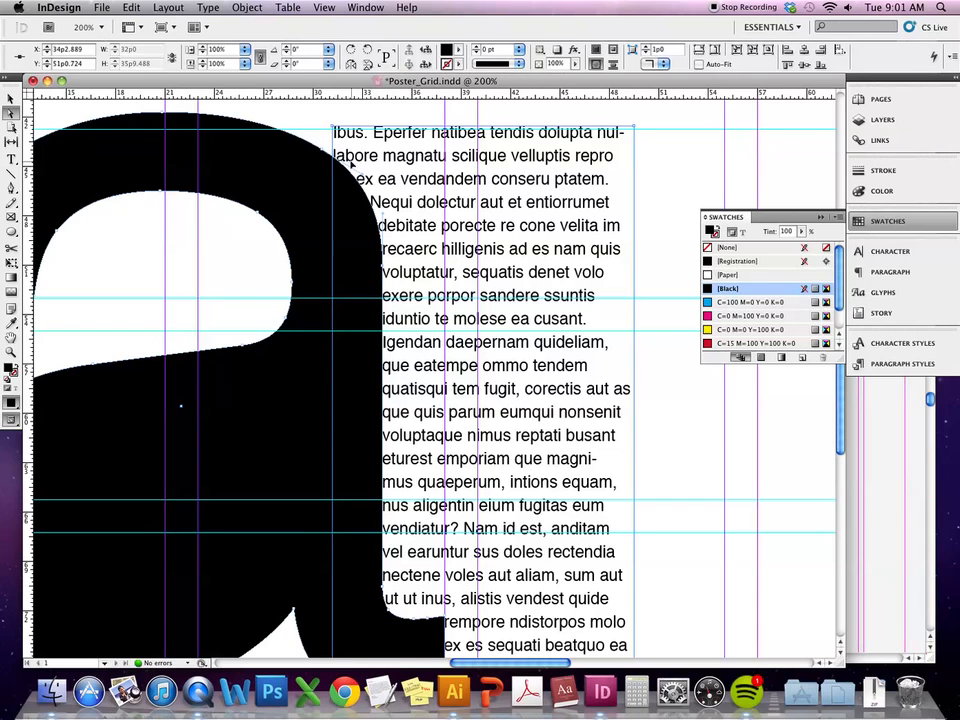
pyautogui.click(11, 99)
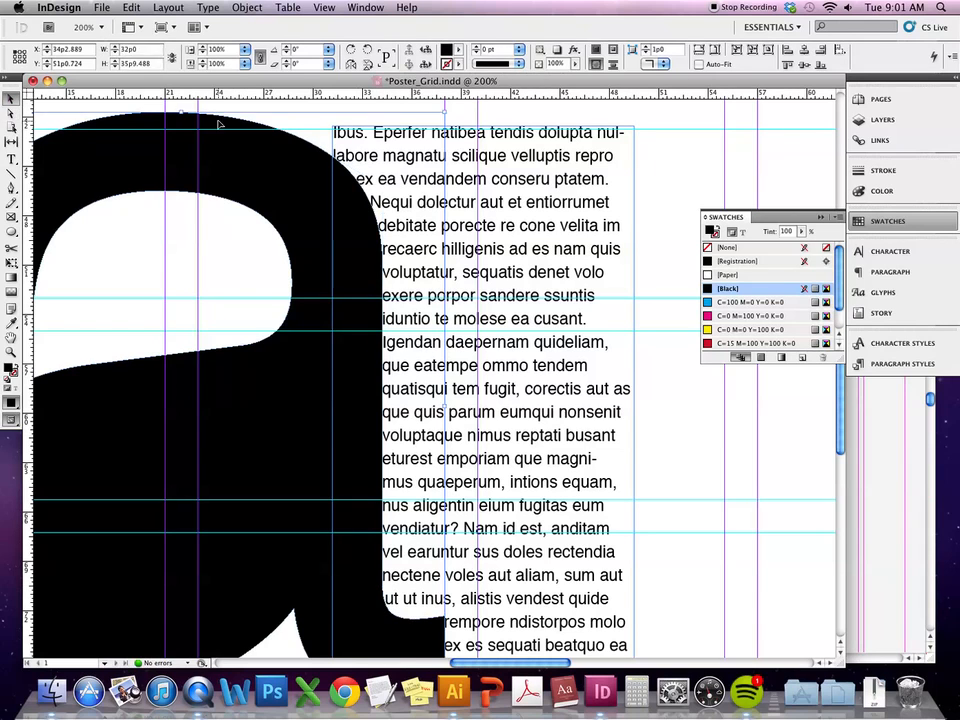
pyautogui.click(261, 150)
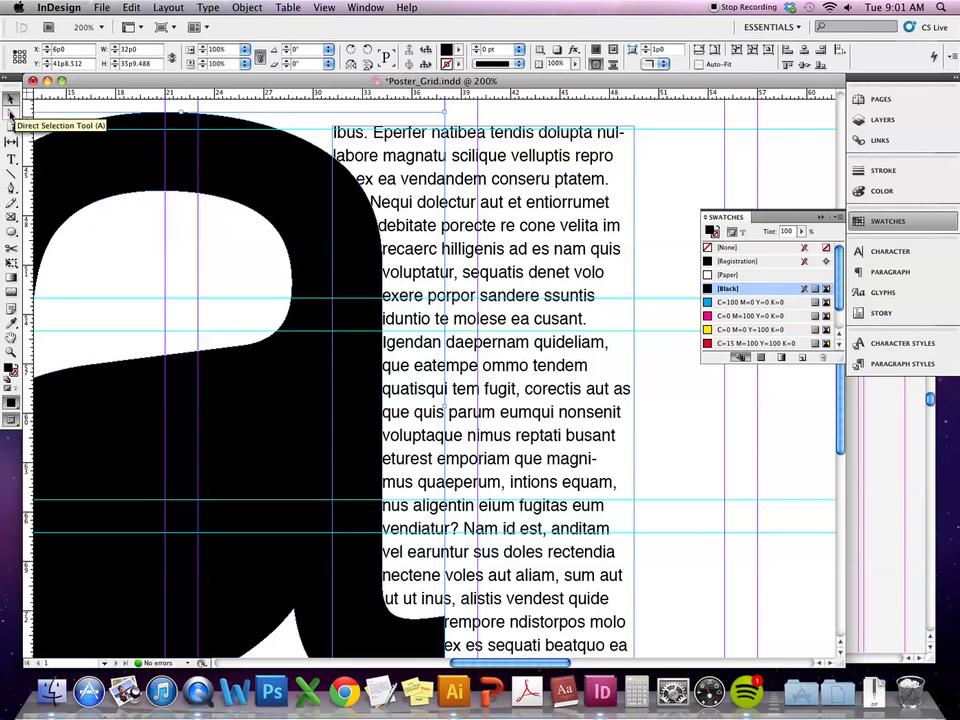
pyautogui.click(11, 113)
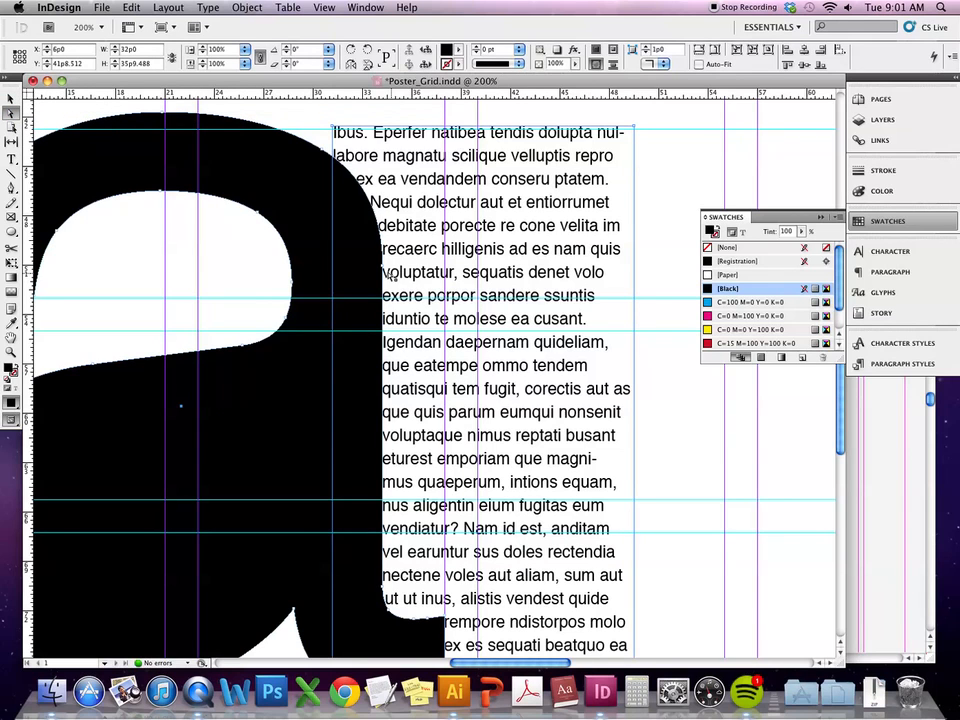
pyautogui.press('super+equal')
pyautogui.press('super+equal')
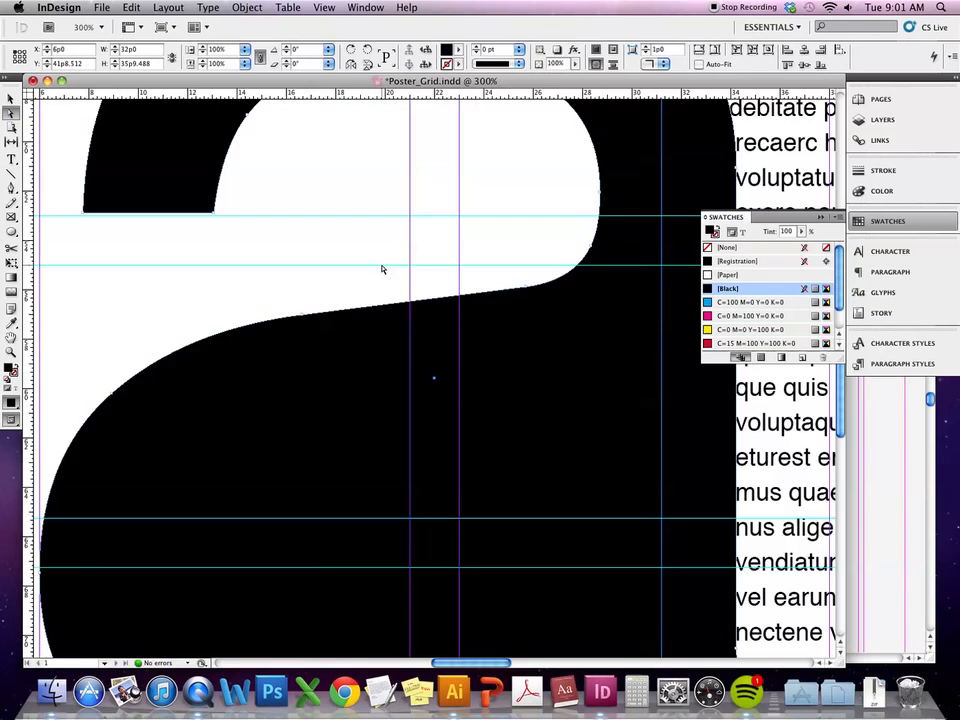
pyautogui.moveTo(658, 188); pyautogui.dragTo(200, 495)
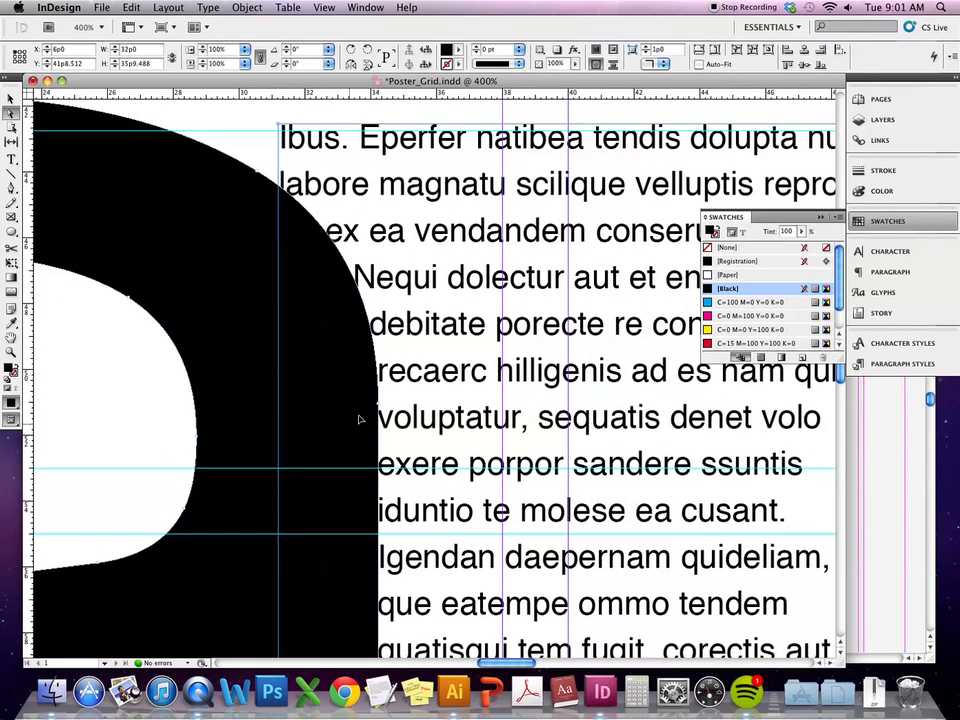
pyautogui.click(283, 303)
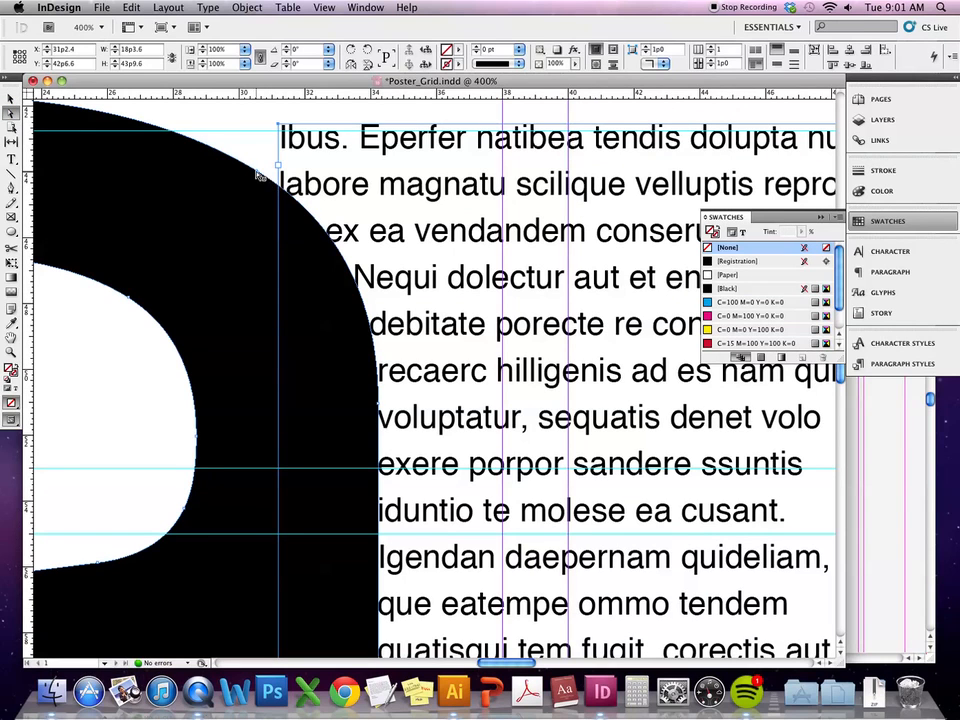
pyautogui.moveTo(258, 176); pyautogui.dragTo(270, 152)
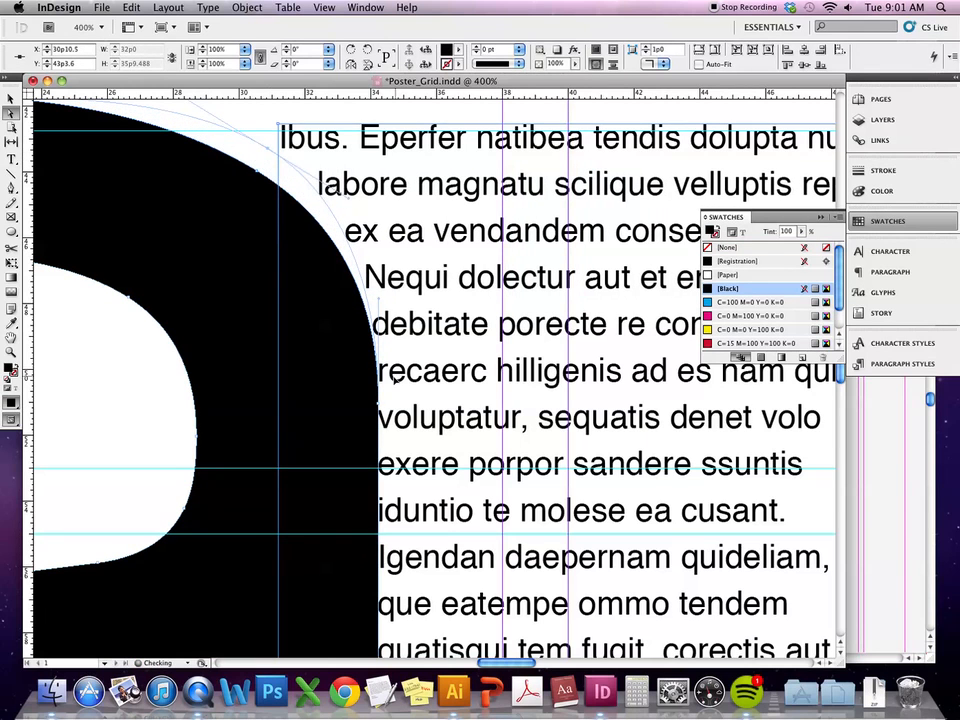
pyautogui.moveTo(397, 376); pyautogui.dragTo(413, 398)
# Pull the wrap boundary points outward around the tail of the "a", including its end corners and underside, then deselect the letter
pyautogui.scroll(-15, 411, 564)
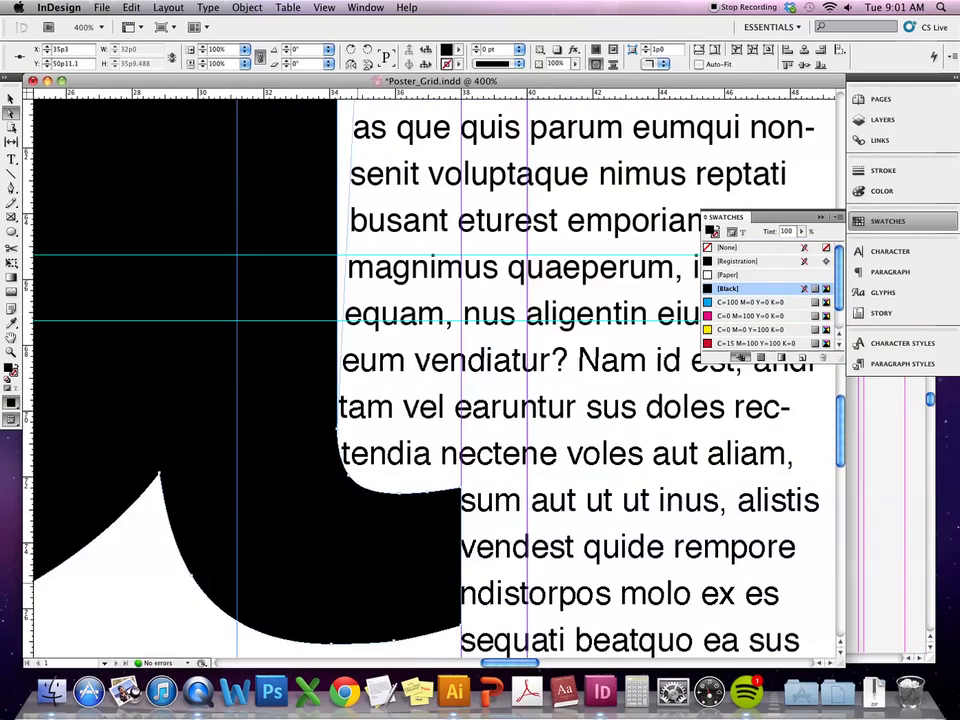
pyautogui.moveTo(337, 429); pyautogui.dragTo(484, 465)
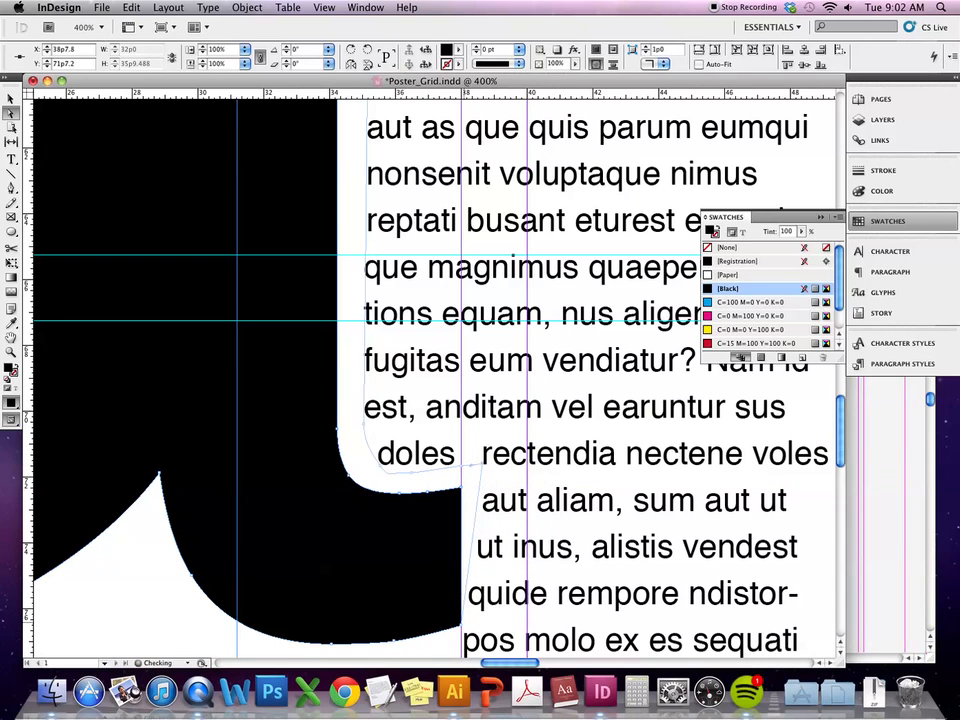
pyautogui.moveTo(463, 627)
pyautogui.mouseDown()
pyautogui.moveTo(487, 630)
pyautogui.moveTo(476, 631)
pyautogui.mouseUp()
pyautogui.scroll(-4, 450, 489)
pyautogui.moveTo(397, 503); pyautogui.dragTo(324, 508)
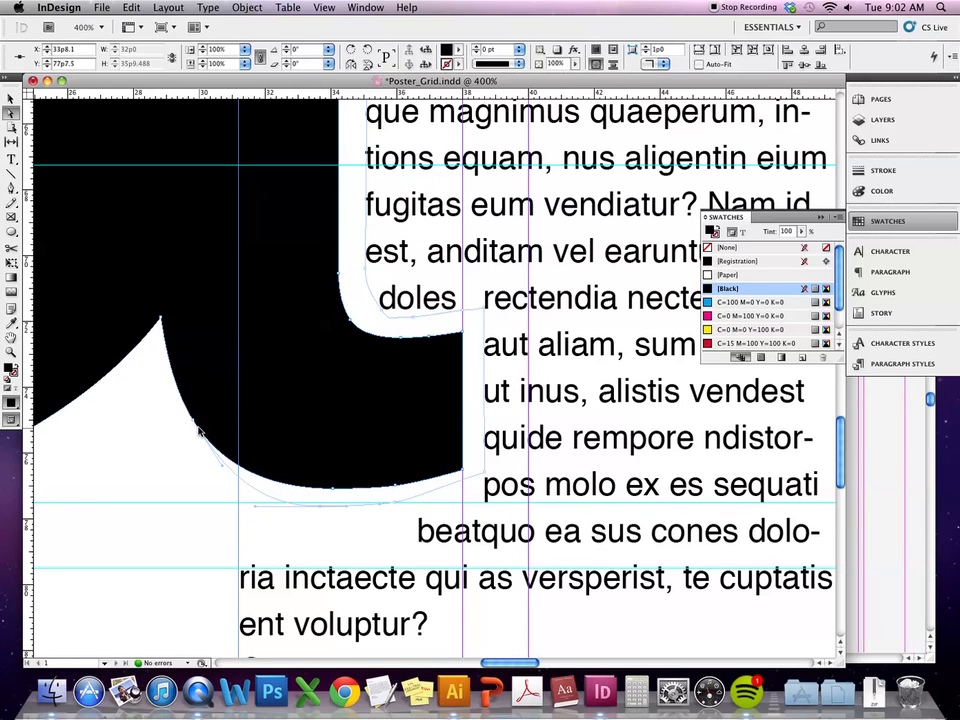
pyautogui.click(10, 97)
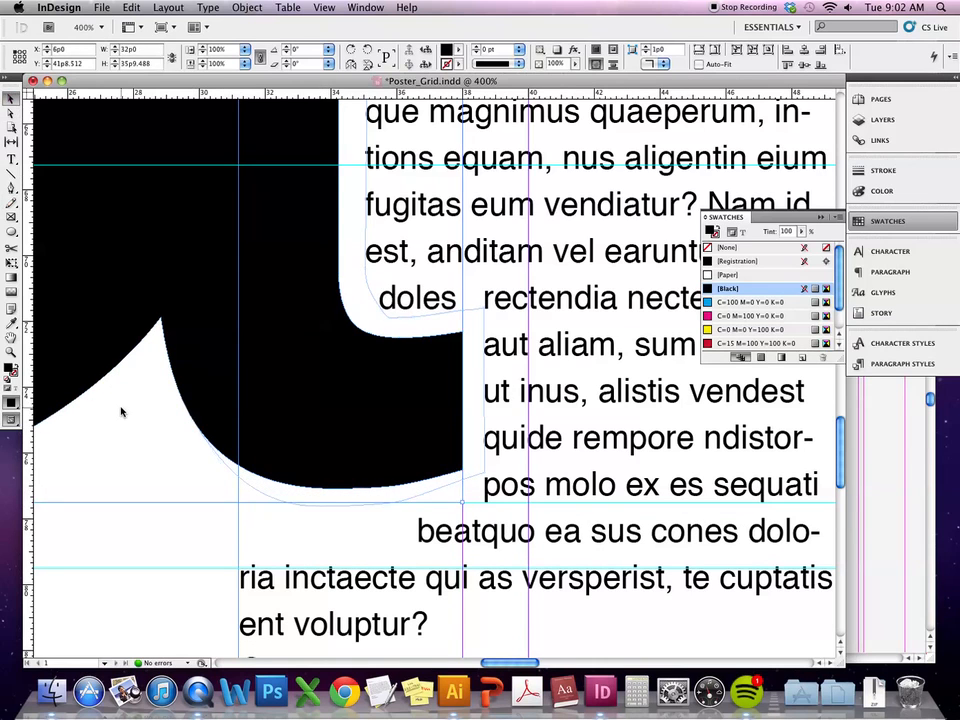
pyautogui.click(124, 411)
# Change the text wrap of the letter "a" to wrap around its bounding box
pyautogui.press('super+minus')
pyautogui.press('super+minus')
pyautogui.press('super+minus')
pyautogui.press('super+minus')
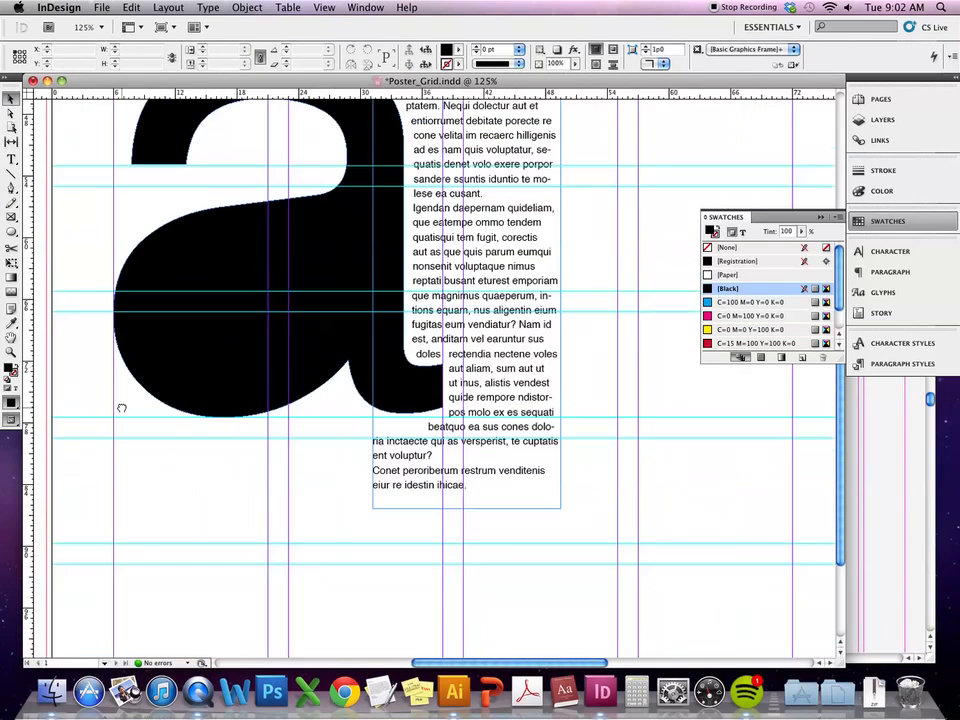
pyautogui.scroll(2, 166, 466)
pyautogui.scroll(-2, 166, 466)
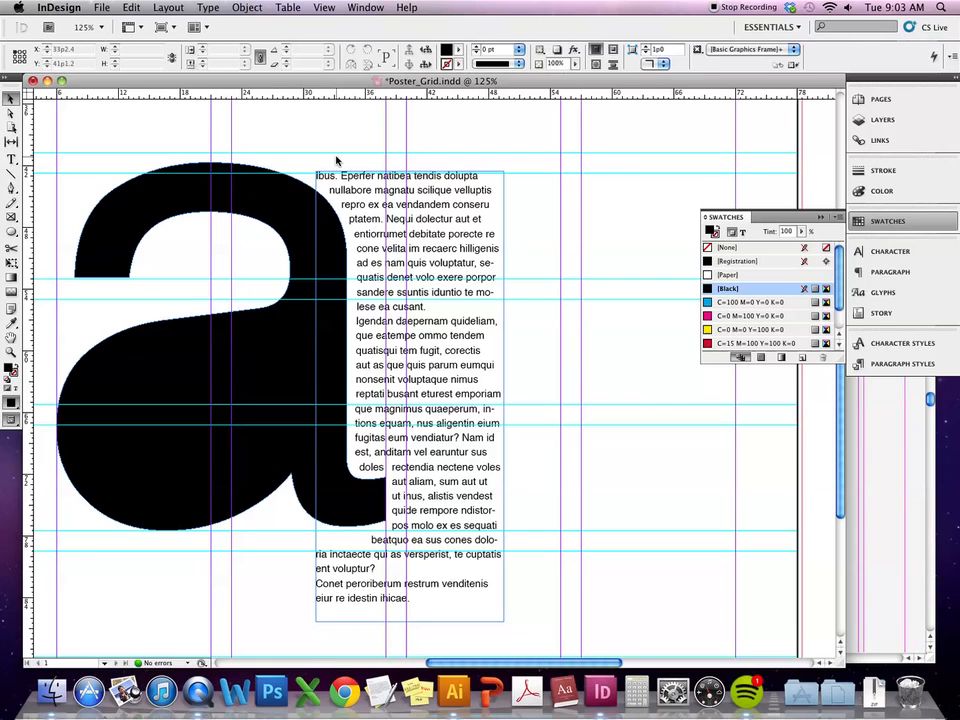
pyautogui.click(279, 204)
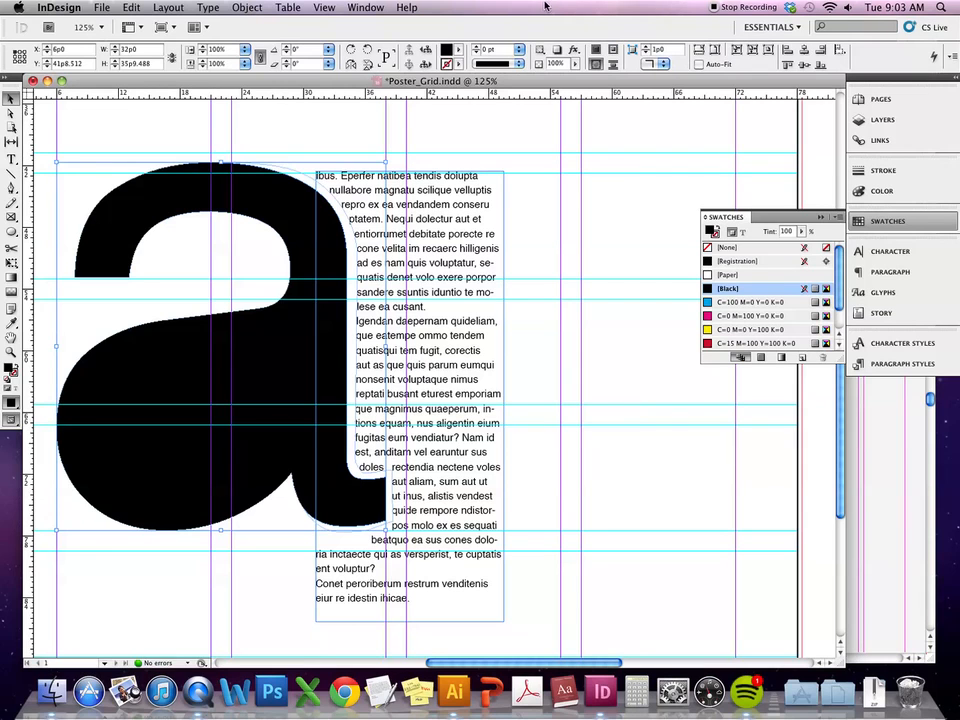
pyautogui.click(613, 50)
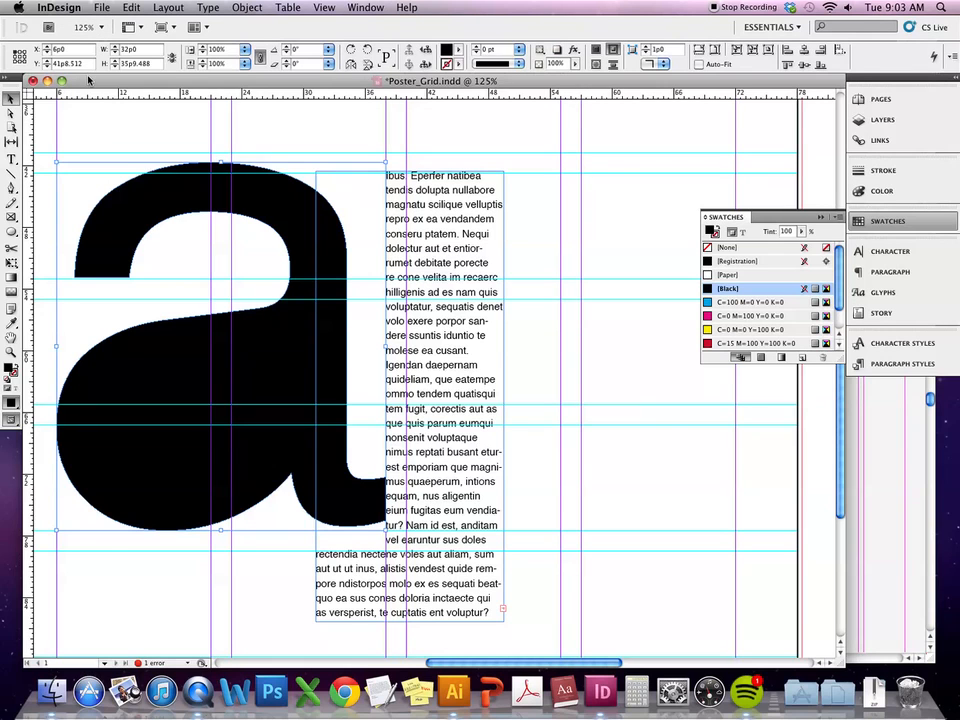
pyautogui.click(195, 137)
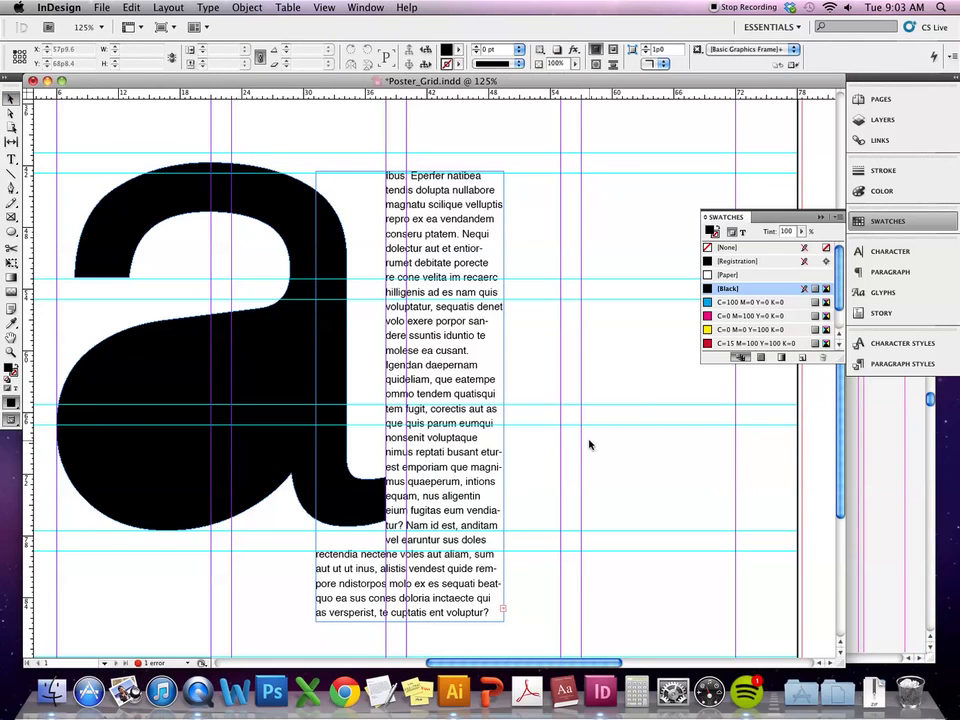
# Try shifting the text frame slightly right and down, and undo the move
pyautogui.moveTo(442, 485); pyautogui.dragTo(455, 487)
pyautogui.click(620, 440)
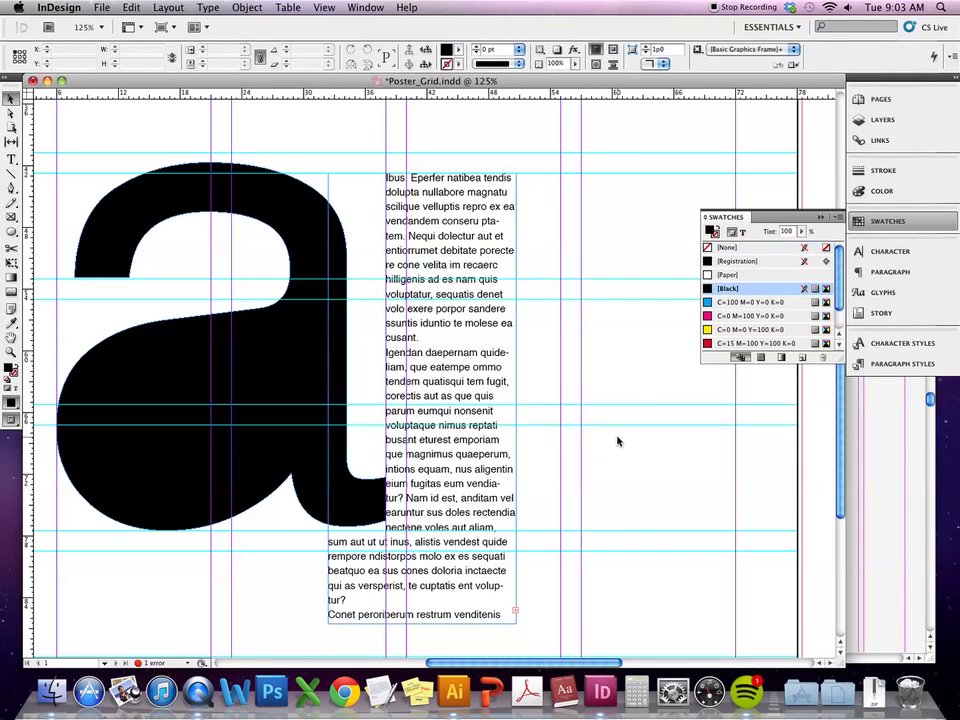
pyautogui.press('super+z')
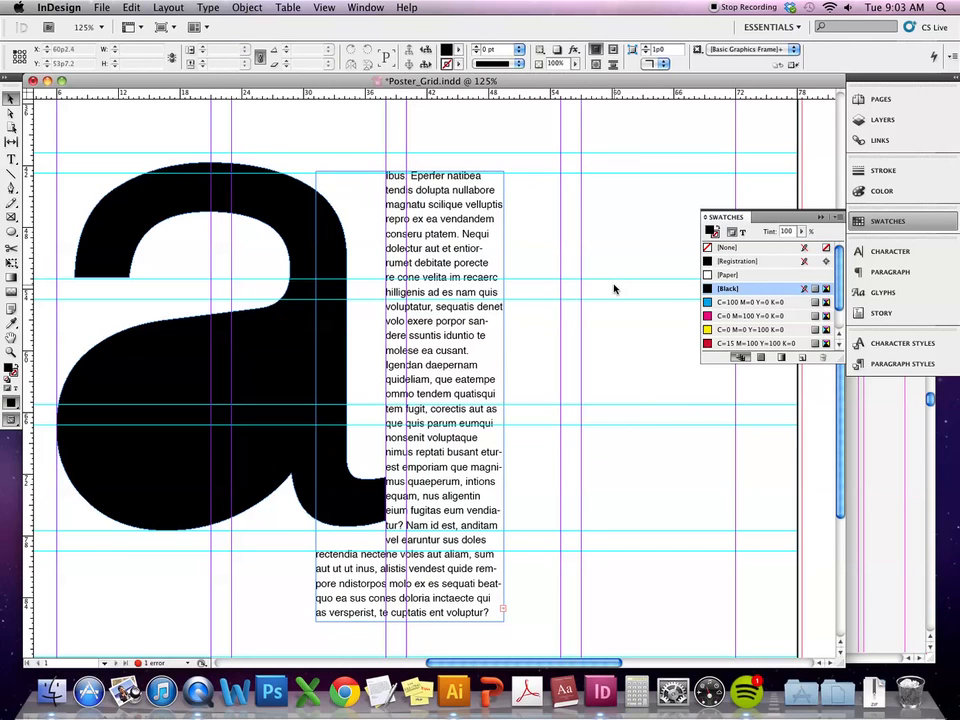
# Switch to the Illustrator document Untitled-1 at the artboard holding the black letter "a" and the rotated grid
pyautogui.press('super+Tab')
pyautogui.hscroll(-5, 613, 273)
pyautogui.click(443, 290)
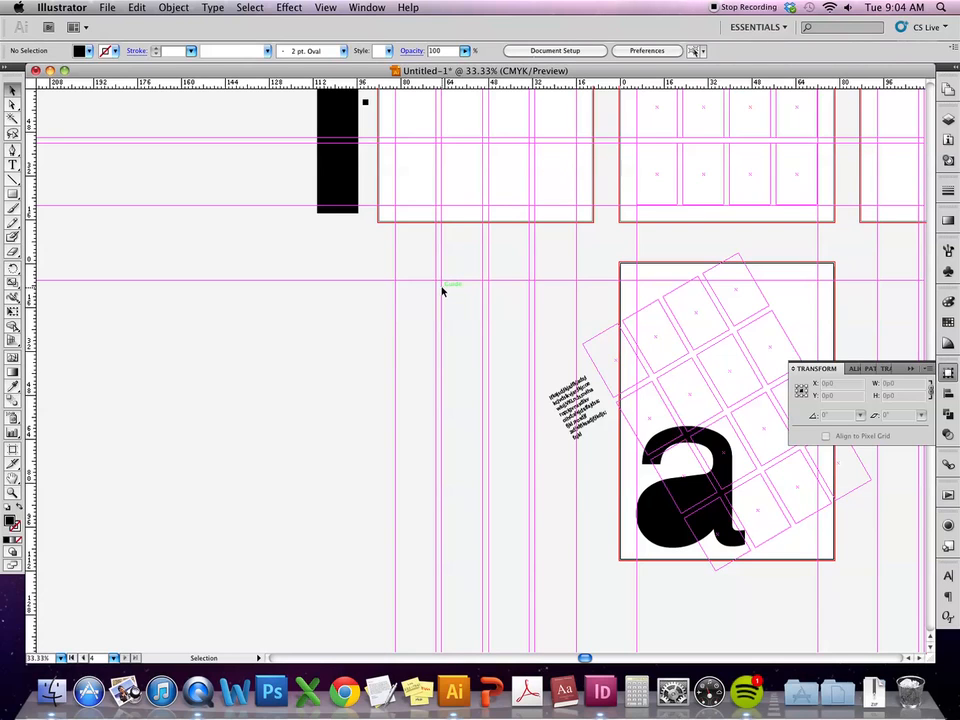
pyautogui.moveTo(529, 324); pyautogui.dragTo(281, 311)
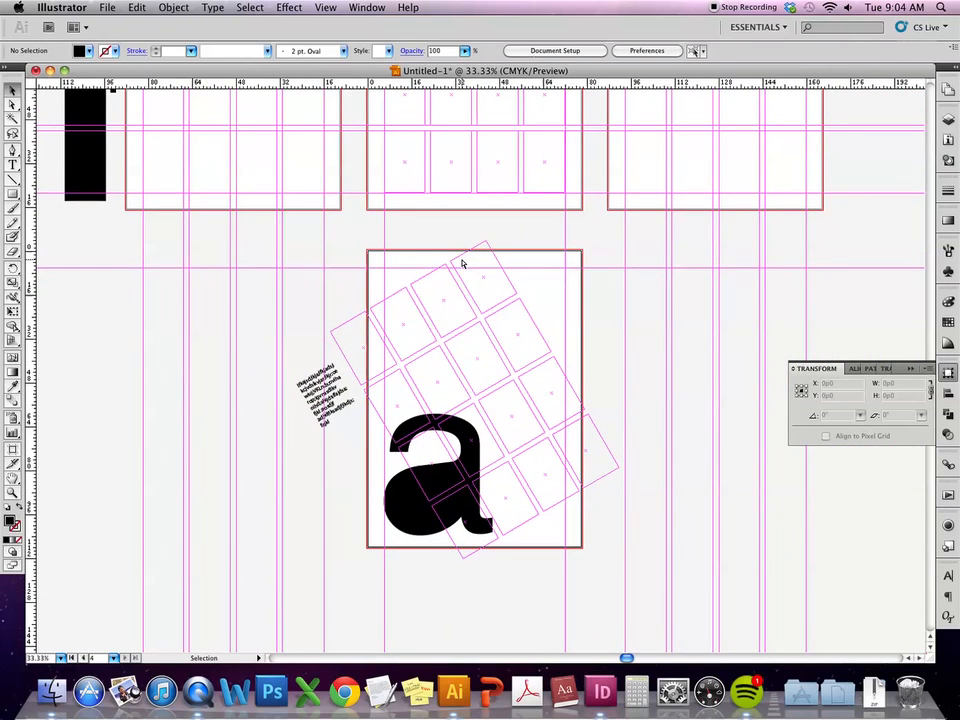
# Save the document to the Desktop as Poster_Grid in Adobe Illustrator (ai) format, using the Illustrator CS5 version options
pyautogui.press('super+s')
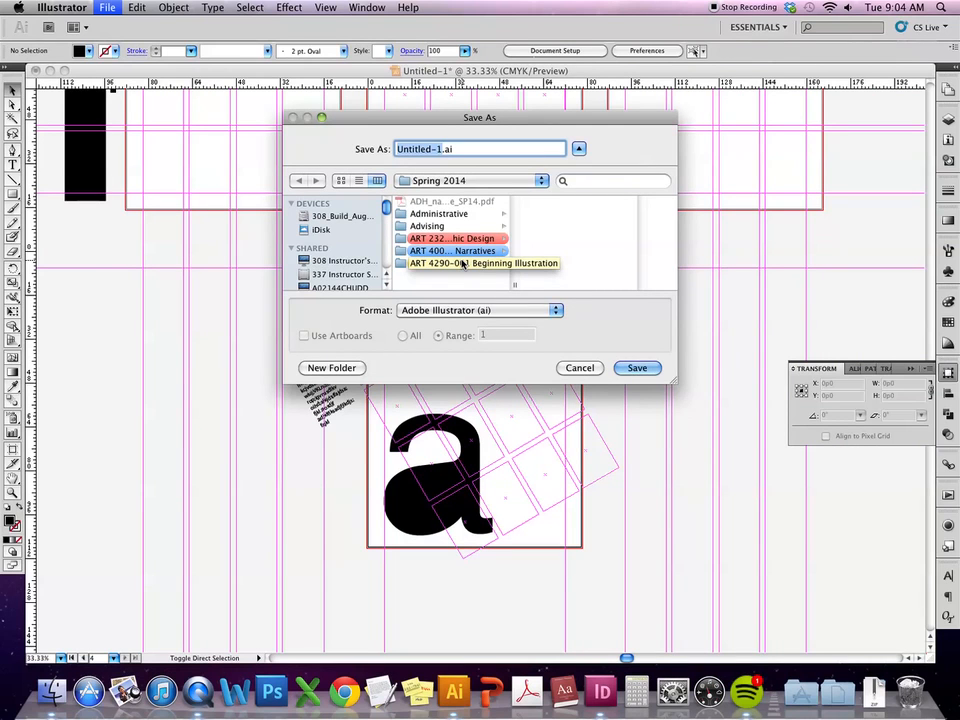
pyautogui.click(502, 185)
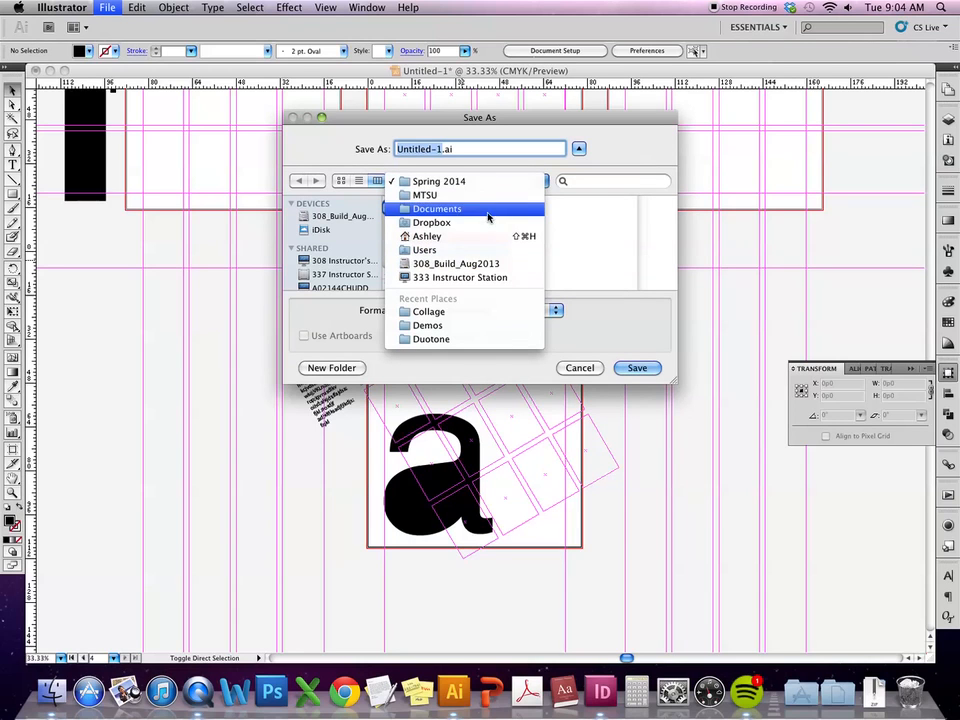
pyautogui.click(350, 338)
pyautogui.scroll(5, 320, 245)
pyautogui.click(327, 226)
pyautogui.write('Poster')
pyautogui.write('_Grid')
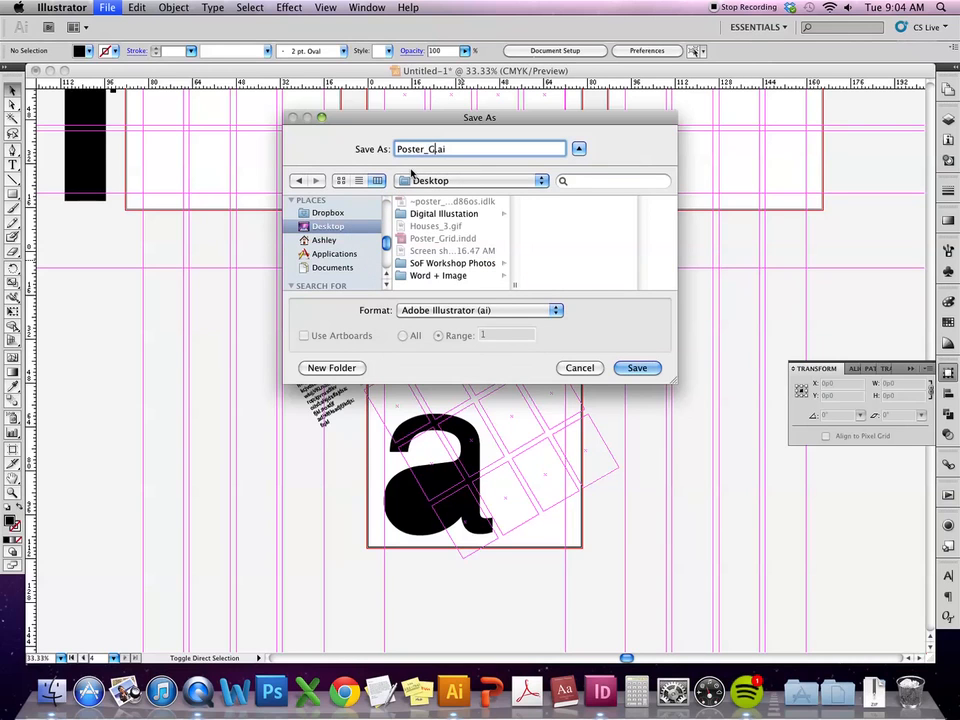
pyautogui.press('Return')
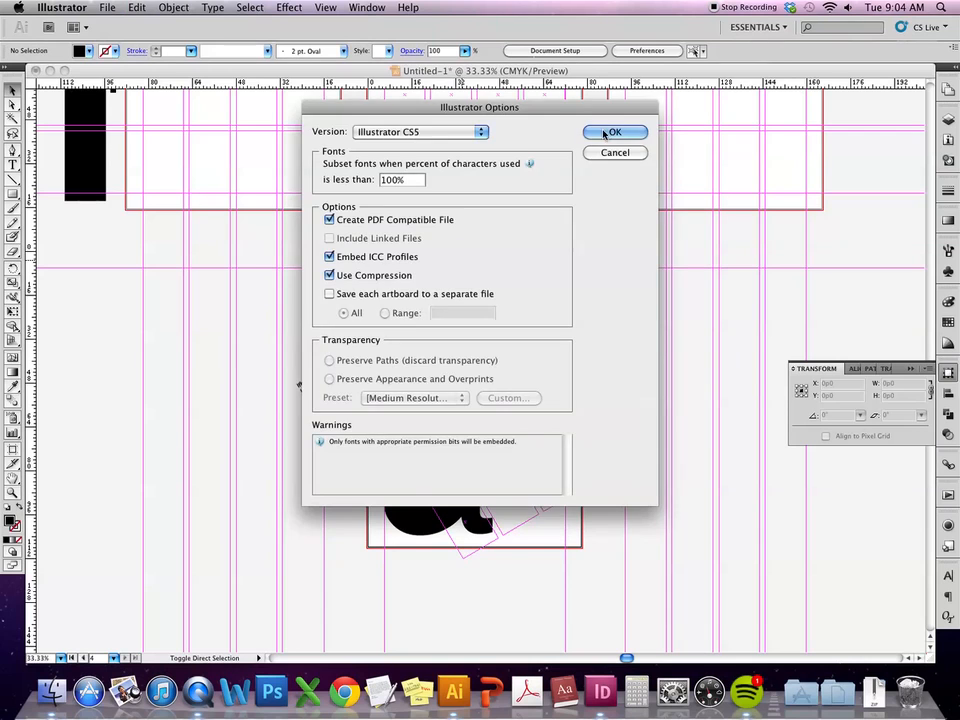
pyautogui.click(617, 131)
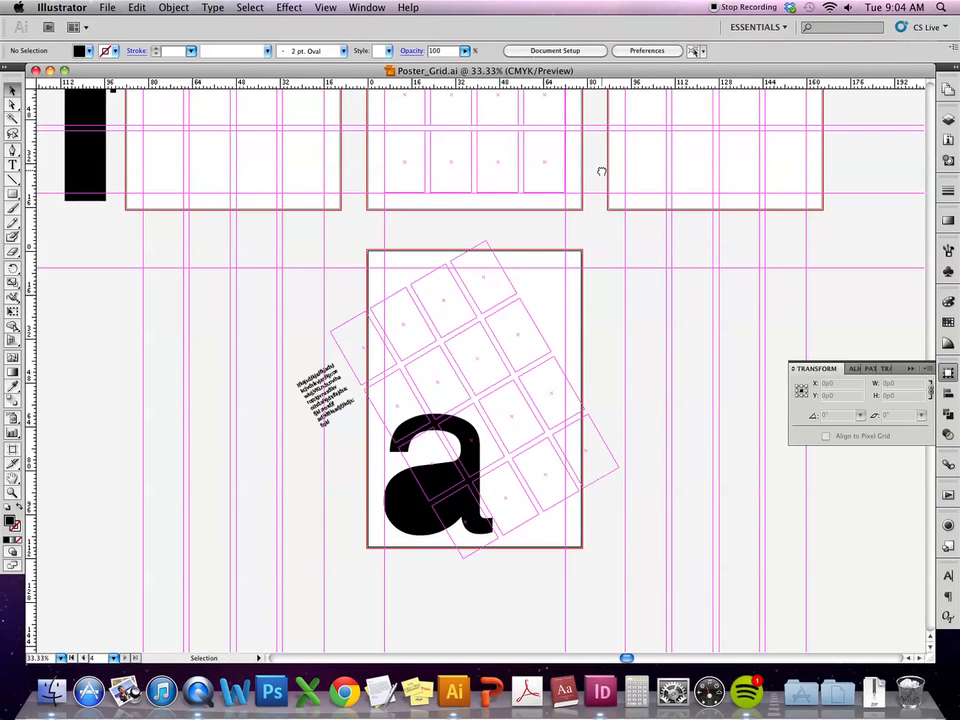
# Delete all swatches and color groups from red onward, keeping only None, Registration, white and black
pyautogui.moveTo(656, 227); pyautogui.dragTo(324, 222)
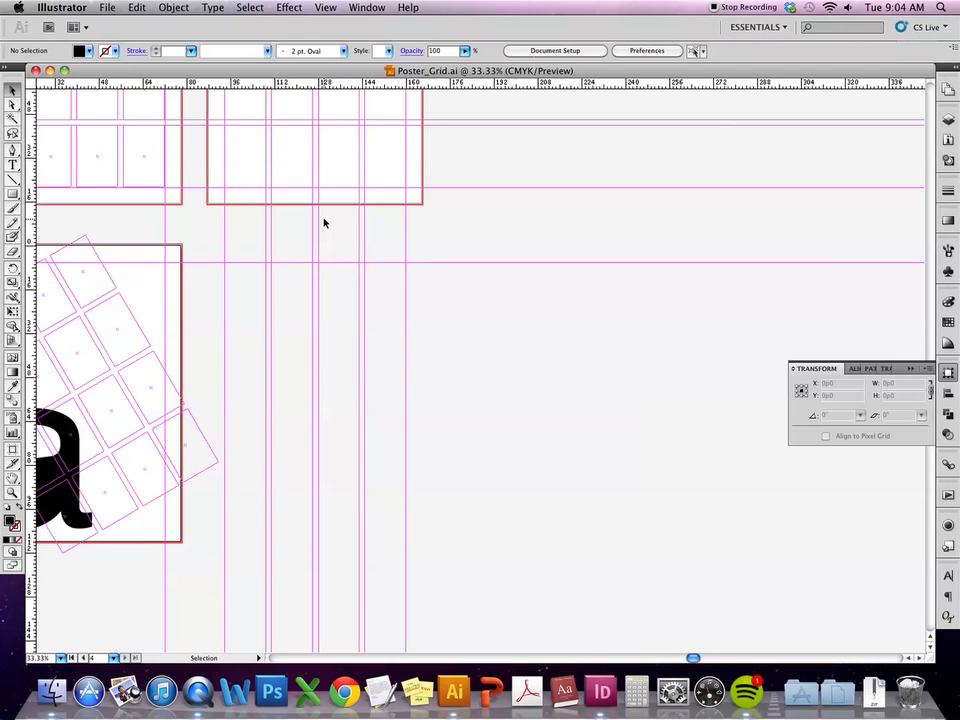
pyautogui.click(948, 321)
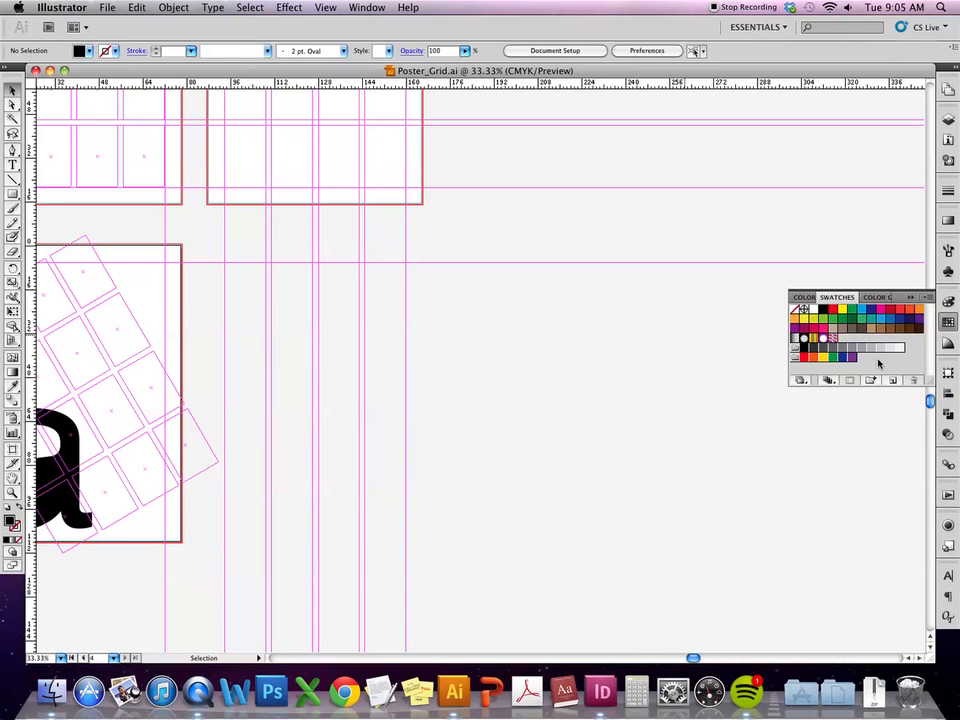
pyautogui.click(831, 313)
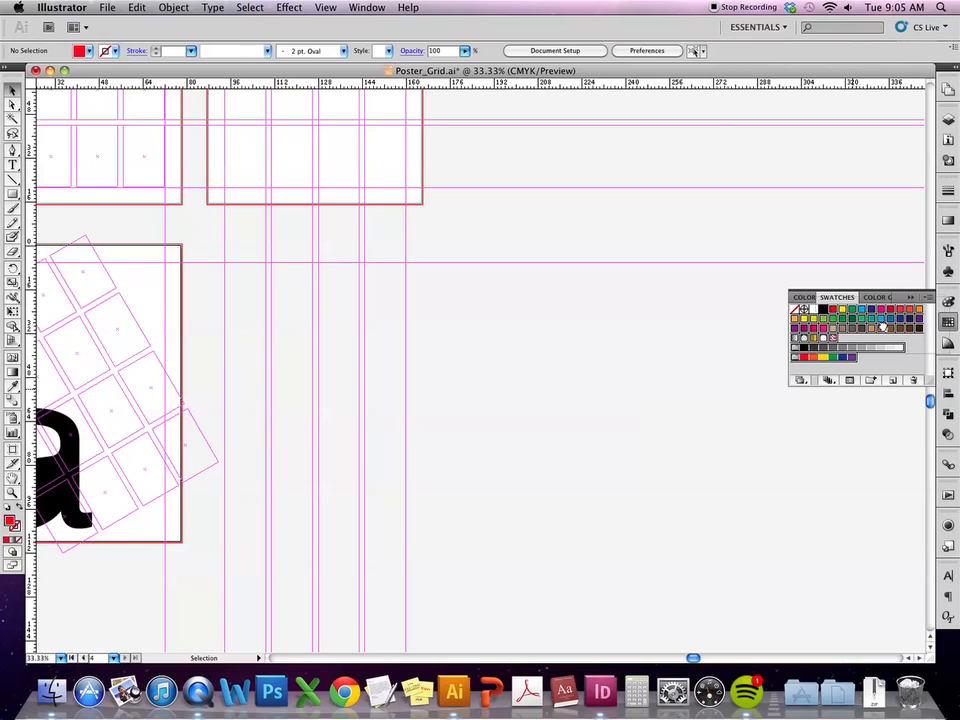
pyautogui.click(912, 380)
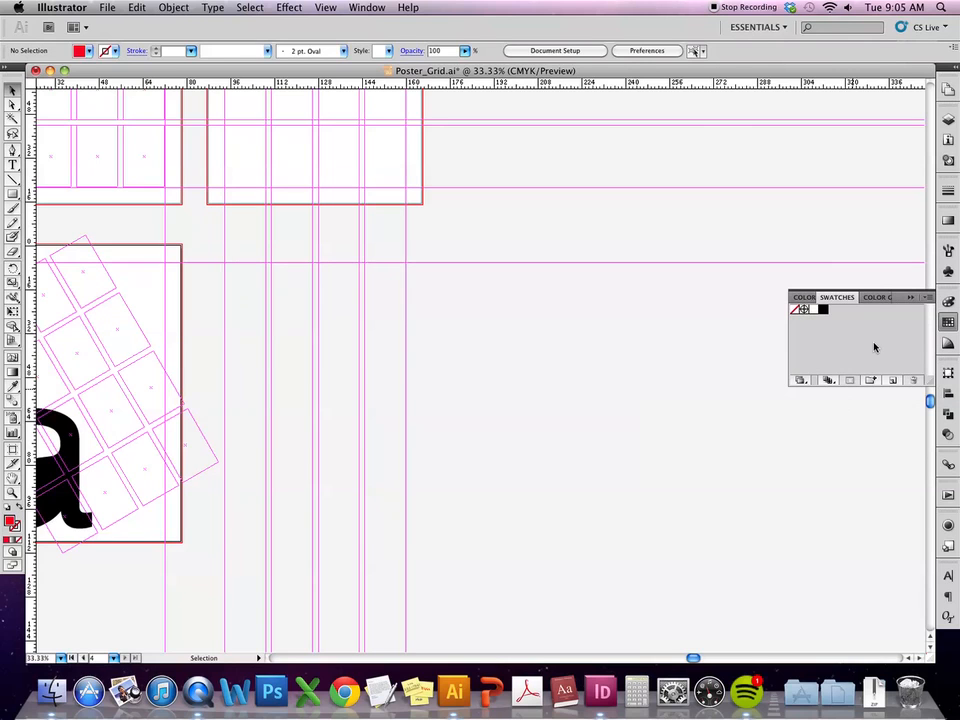
# Draw a red square about 13p6 wide on the empty canvas beyond the artboards and place a copy beside it
pyautogui.click(12, 193)
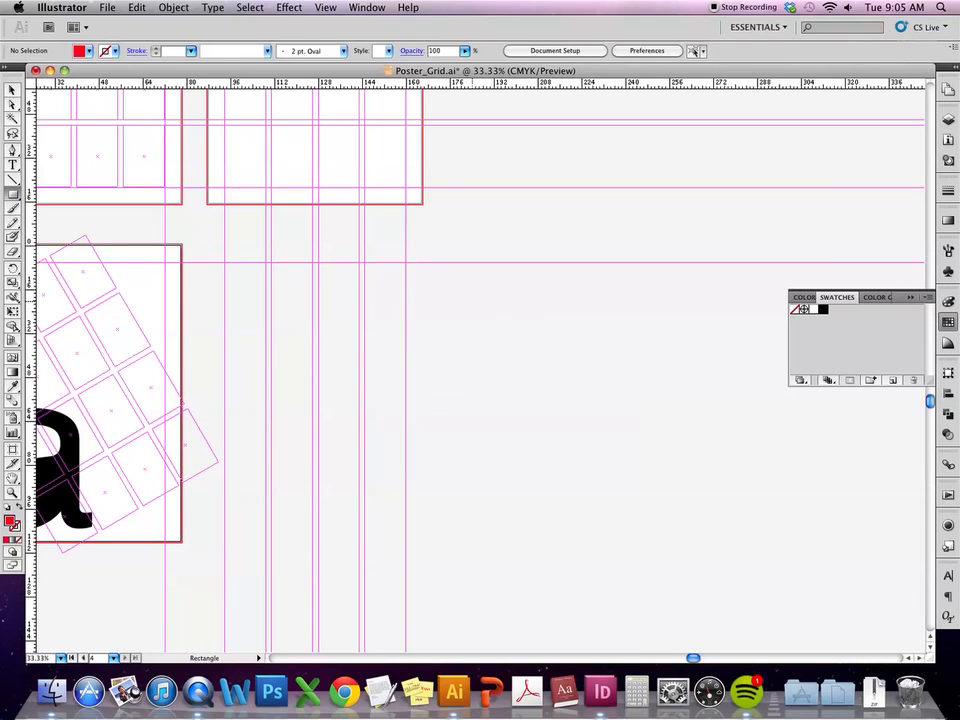
pyautogui.scroll(-3, 495, 289)
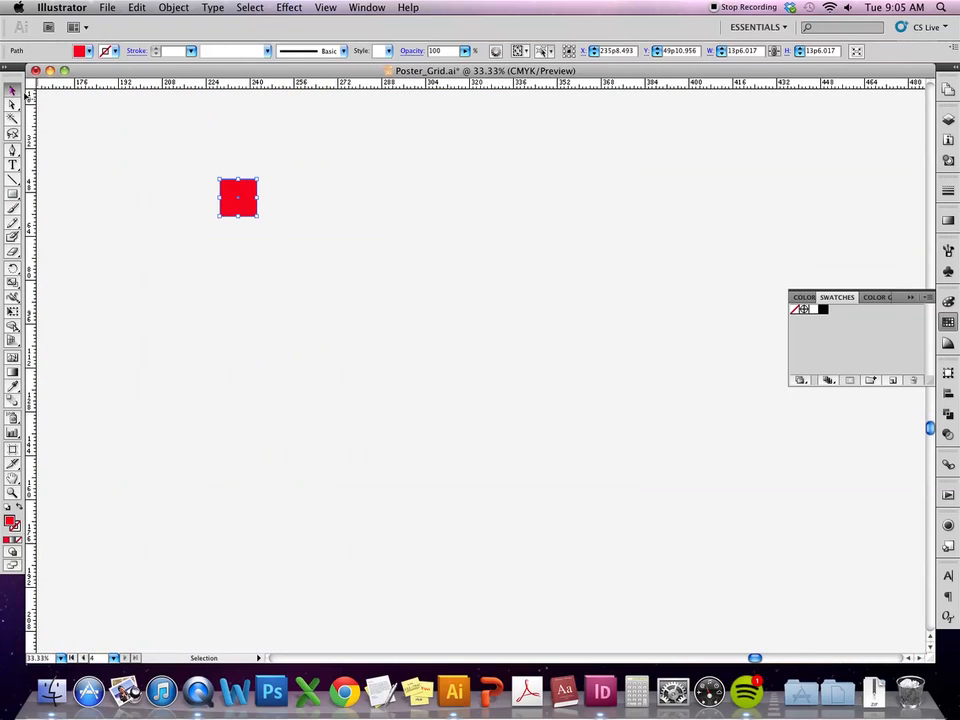
pyautogui.moveTo(250, 201); pyautogui.dragTo(302, 207)
pyautogui.click(244, 204)
pyautogui.hscroll(-1, 306, 225)
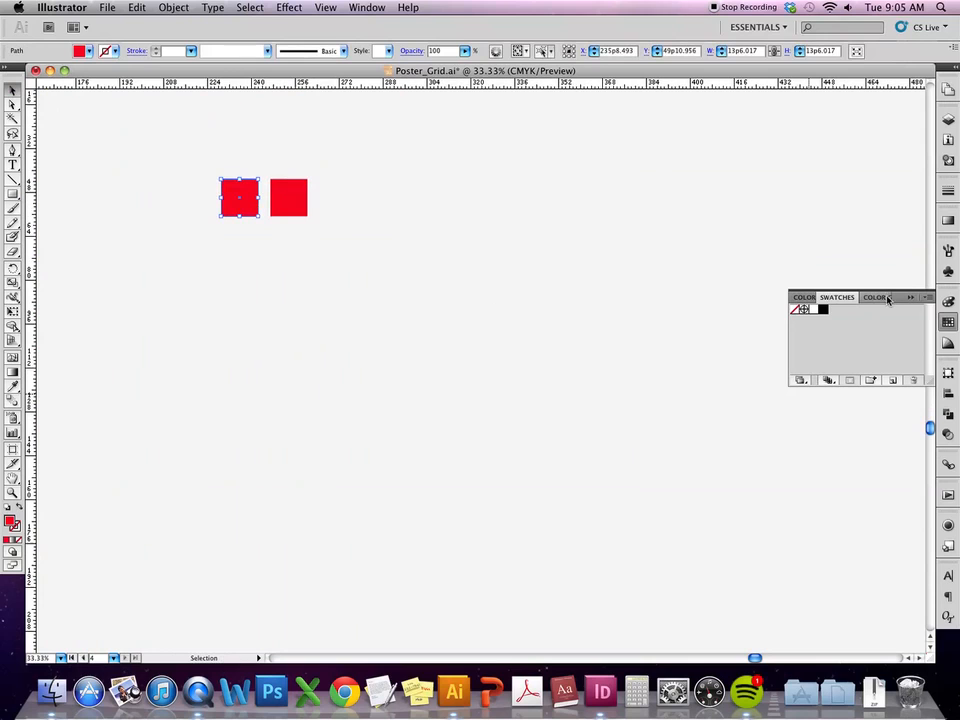
# Reduce the yellow in the first square's fill to 30% to make it pink, and deselect it
pyautogui.click(804, 297)
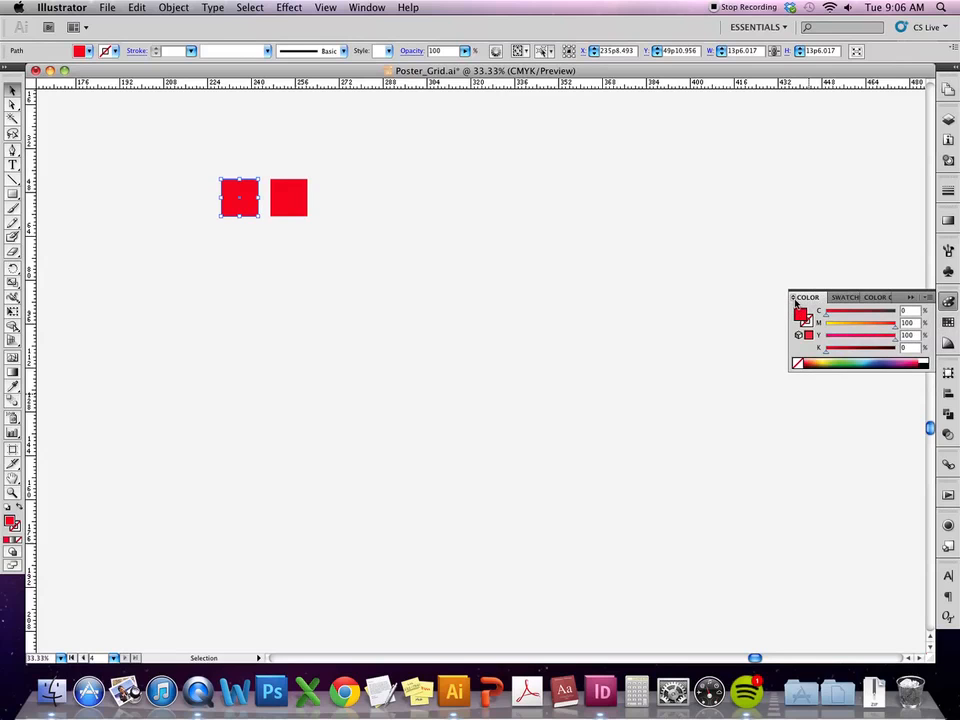
pyautogui.moveTo(895, 340); pyautogui.dragTo(846, 343)
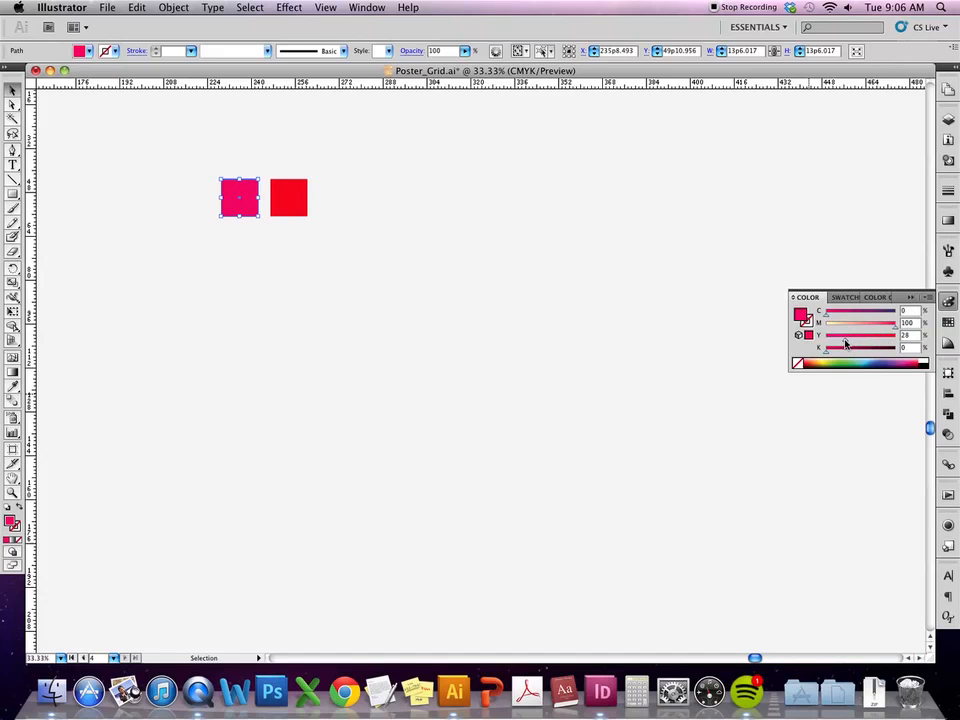
pyautogui.moveTo(845, 343); pyautogui.dragTo(847, 343)
pyautogui.click(399, 255)
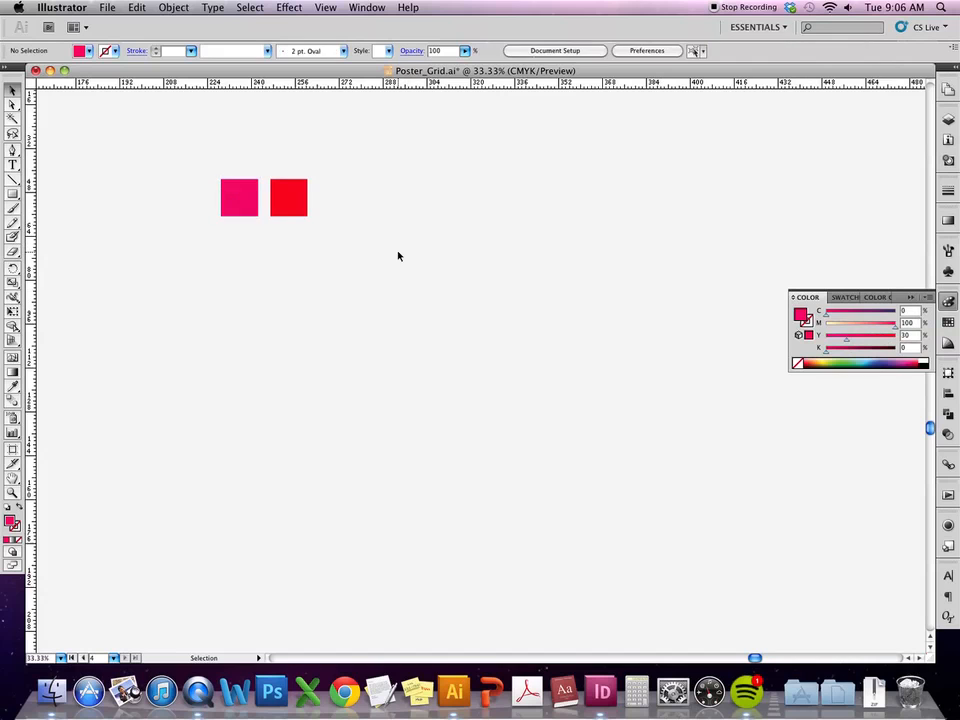
# Move the red square flush against the pink square's right edge, and deselect it
pyautogui.click(302, 208)
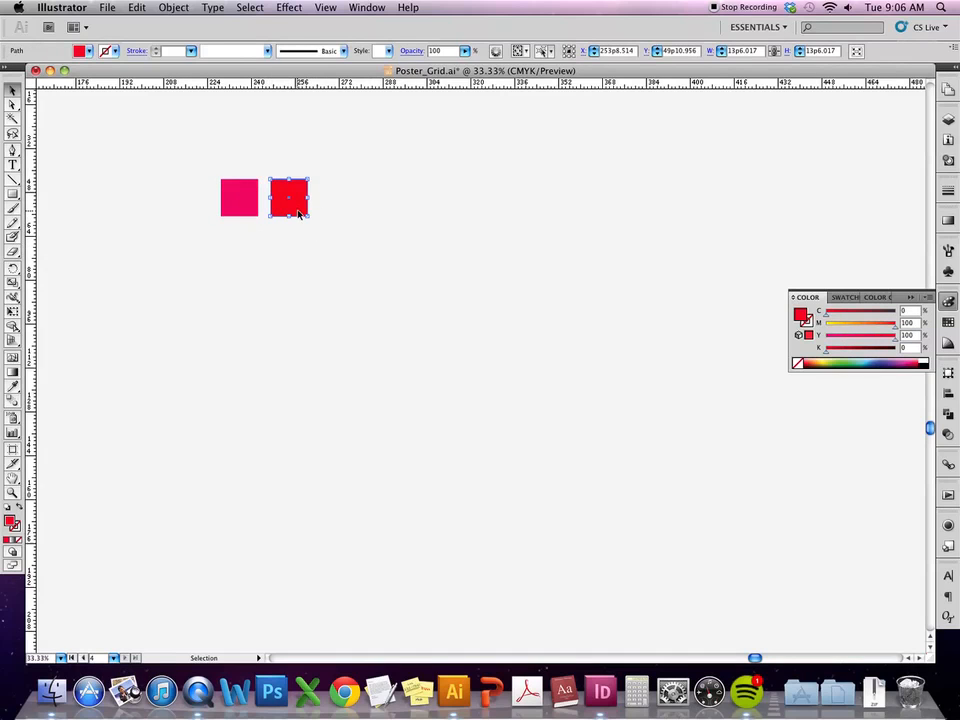
pyautogui.click(334, 217)
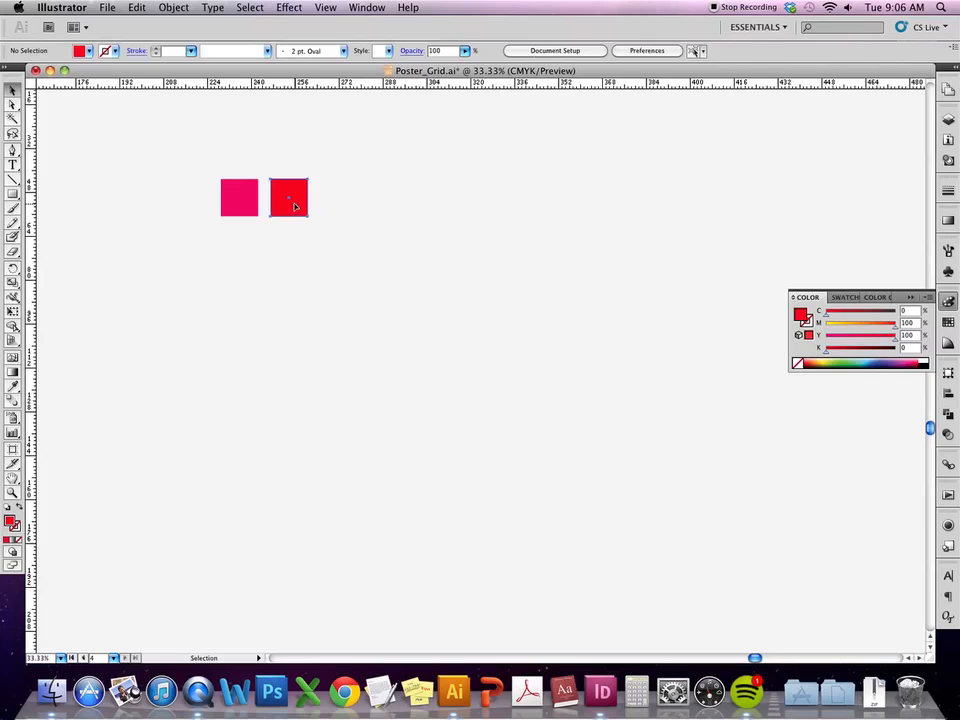
pyautogui.click(293, 200)
pyautogui.moveTo(297, 206); pyautogui.dragTo(285, 208)
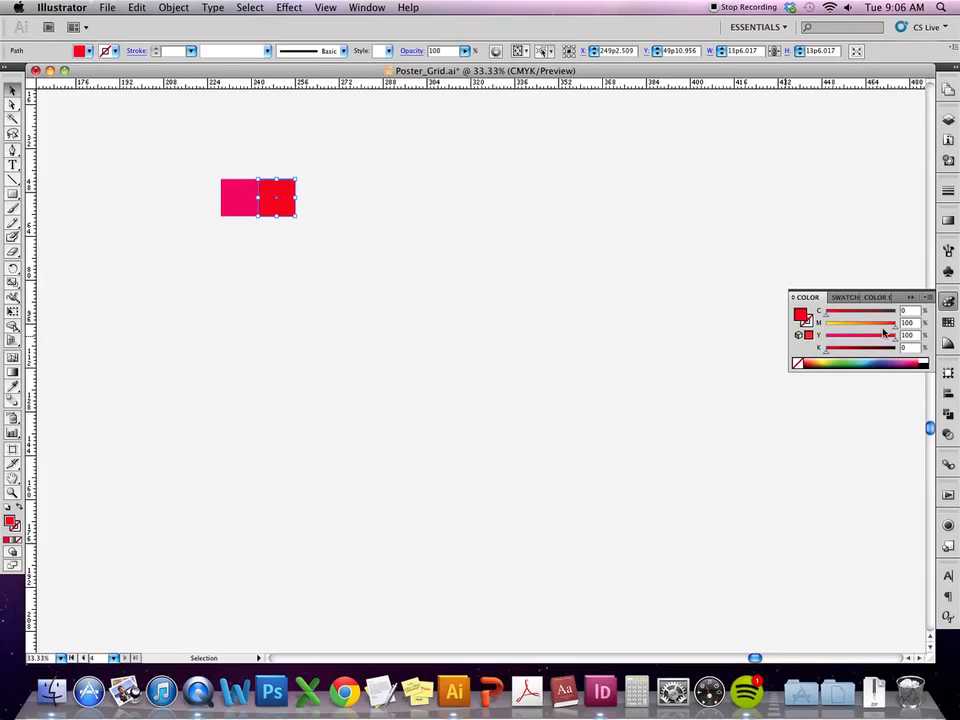
pyautogui.click(446, 317)
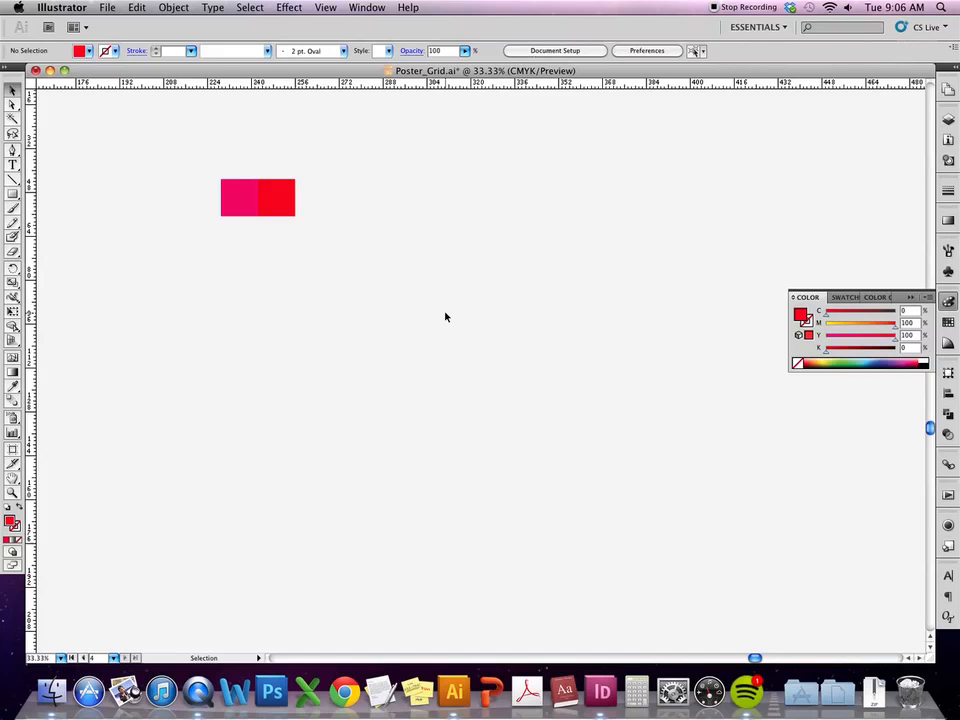
# Duplicate the pink square straight down to about Y 71p3, and place another copy flush against its right side
pyautogui.press('super+equal')
pyautogui.press('super+equal')
pyautogui.press('super+equal')
pyautogui.moveTo(372, 287); pyautogui.dragTo(609, 549)
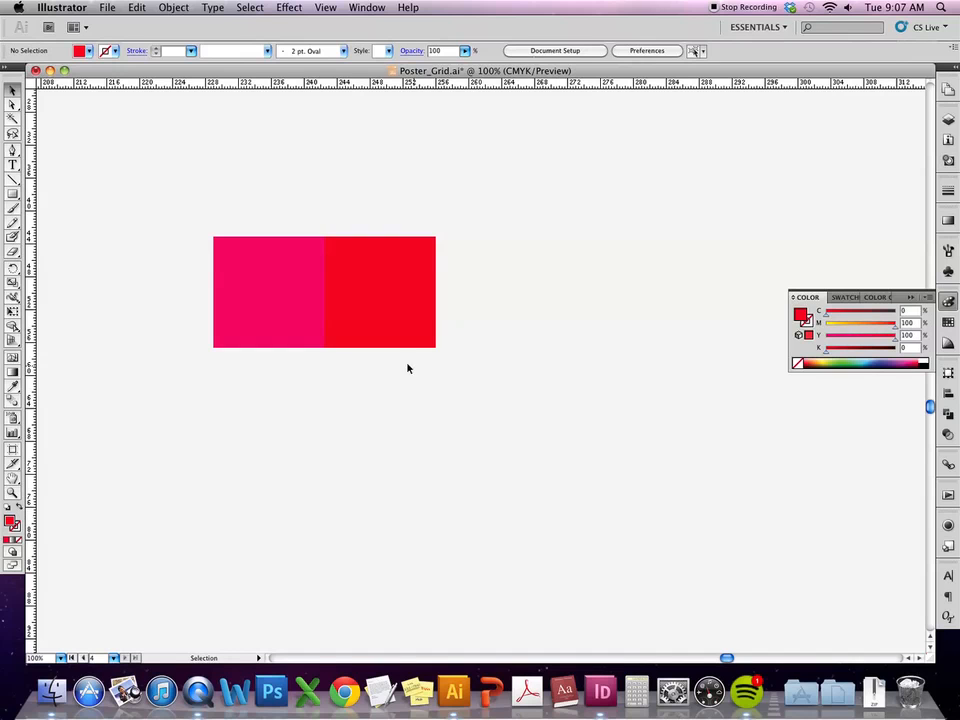
pyautogui.click(310, 335)
pyautogui.moveTo(305, 303); pyautogui.dragTo(298, 478)
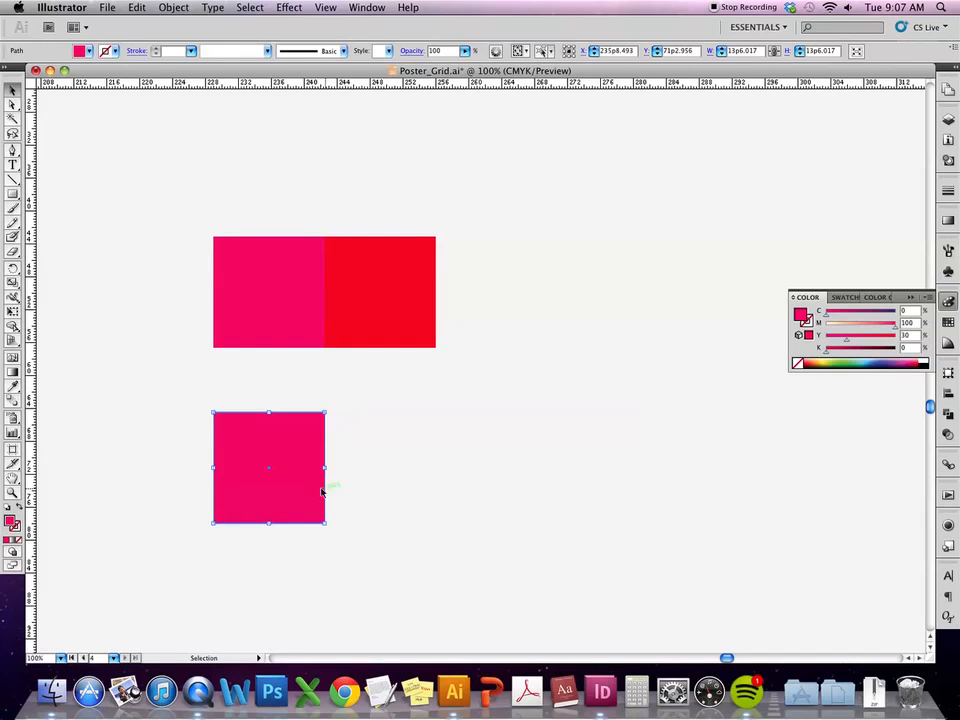
pyautogui.moveTo(242, 506); pyautogui.dragTo(351, 505)
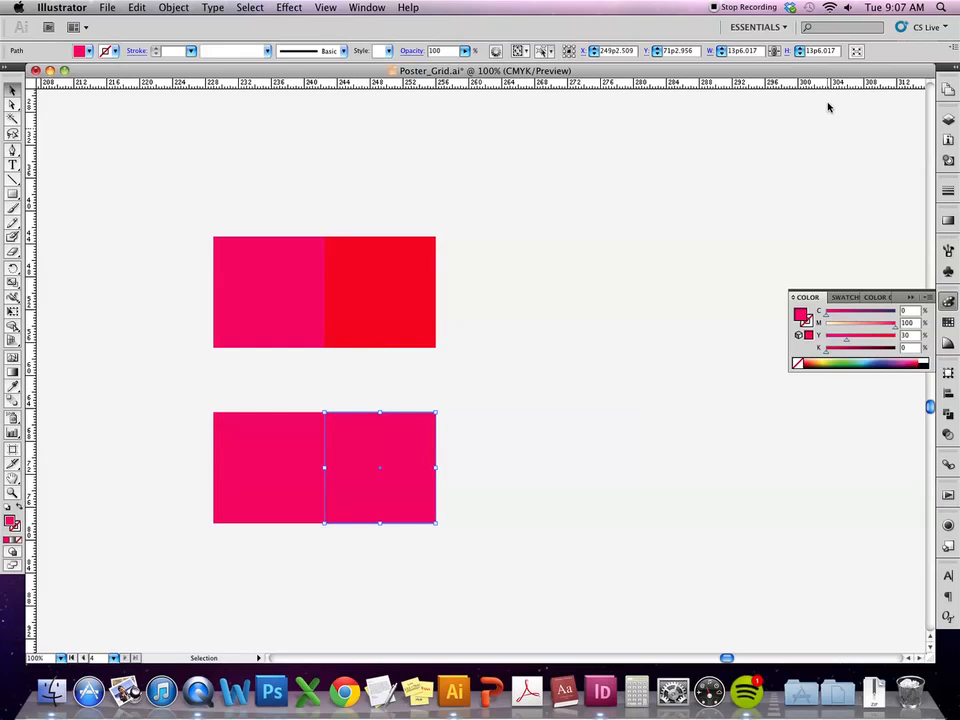
# Apply the Complementary harmony rule in the Color Guide and fill the lower-right square with its green complement
pyautogui.click(877, 297)
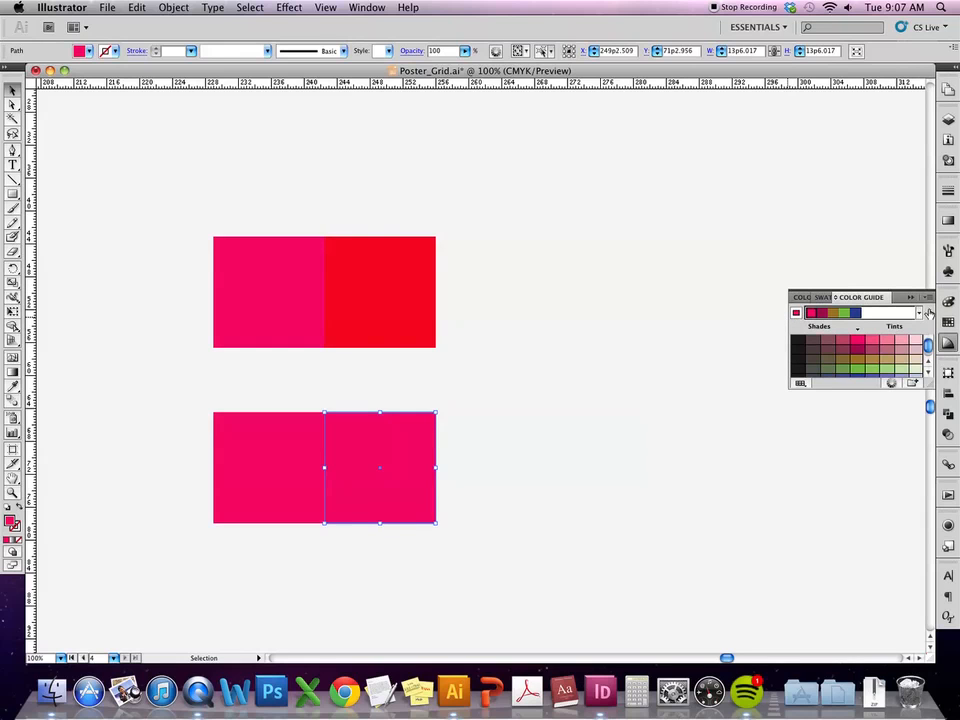
pyautogui.click(919, 314)
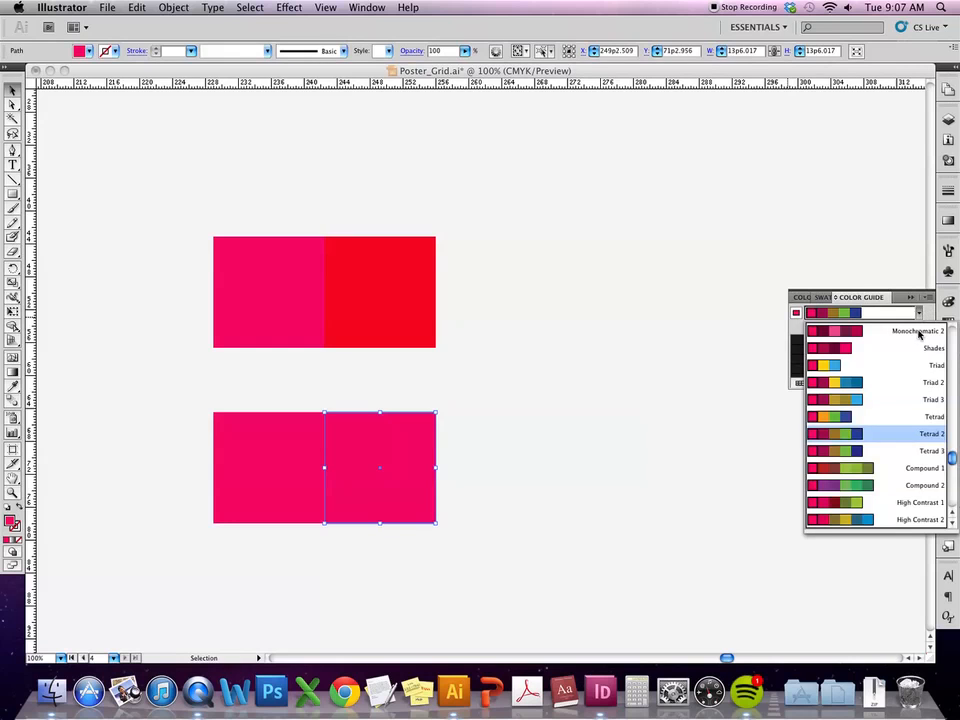
pyautogui.scroll(5, 915, 330)
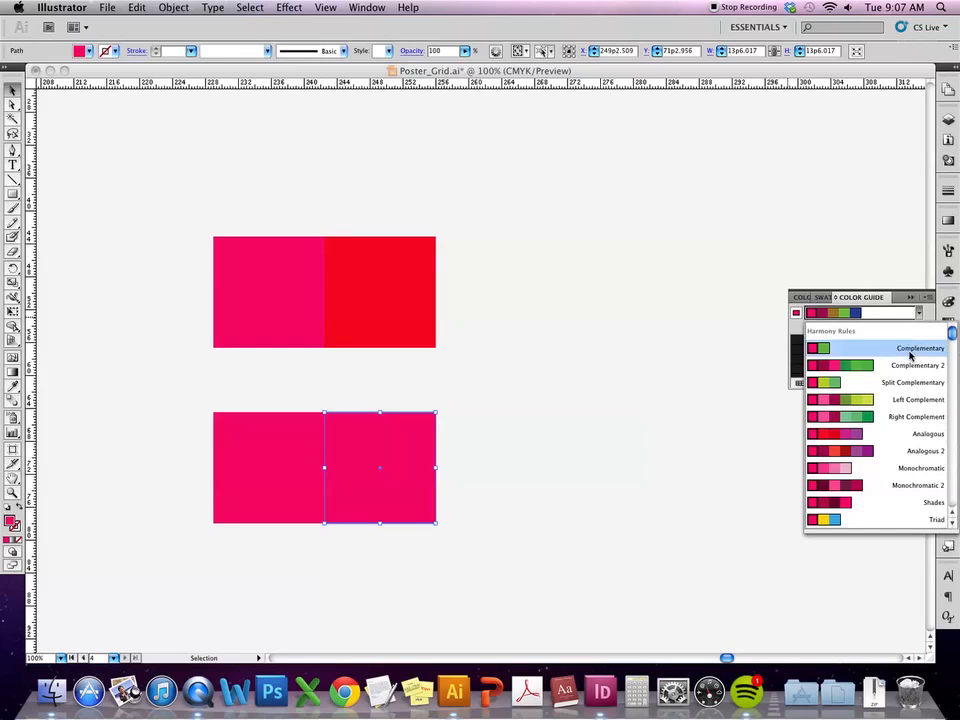
pyautogui.click(912, 352)
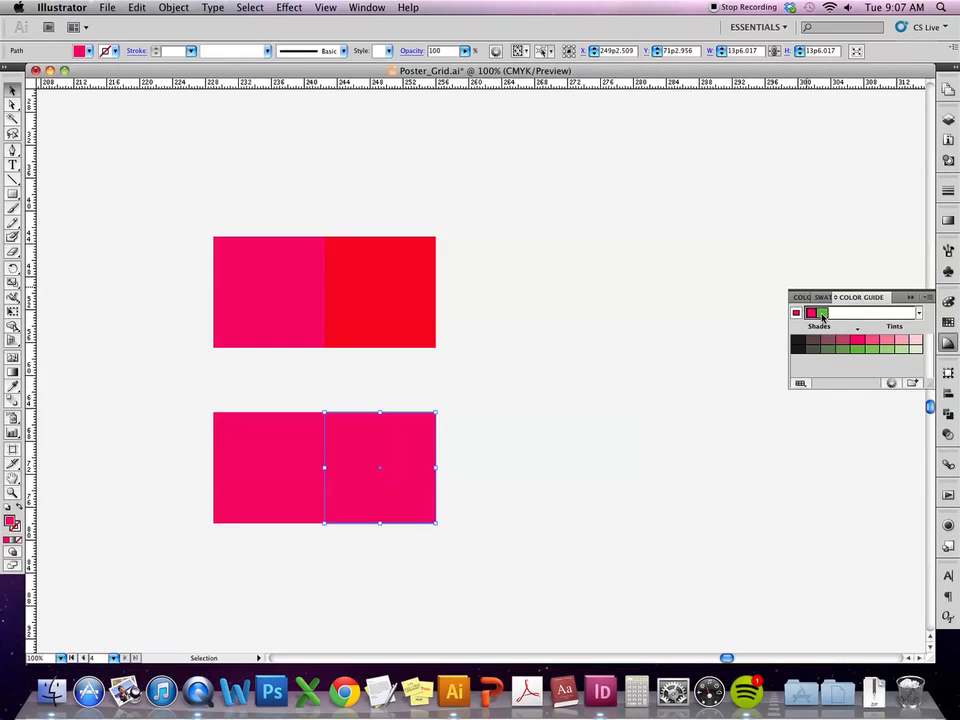
pyautogui.click(822, 314)
pyautogui.click(598, 536)
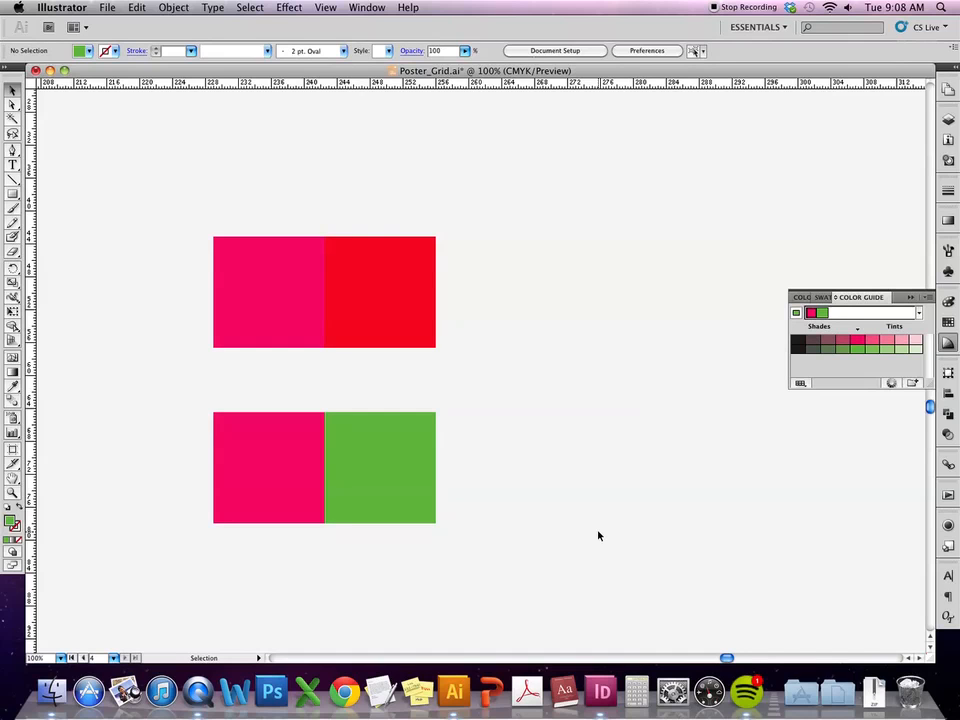
# Base a Split Complementary harmony on the lower pink square and fill the square beside it with the harmony's yellow-green
pyautogui.click(405, 497)
pyautogui.click(615, 425)
pyautogui.click(270, 465)
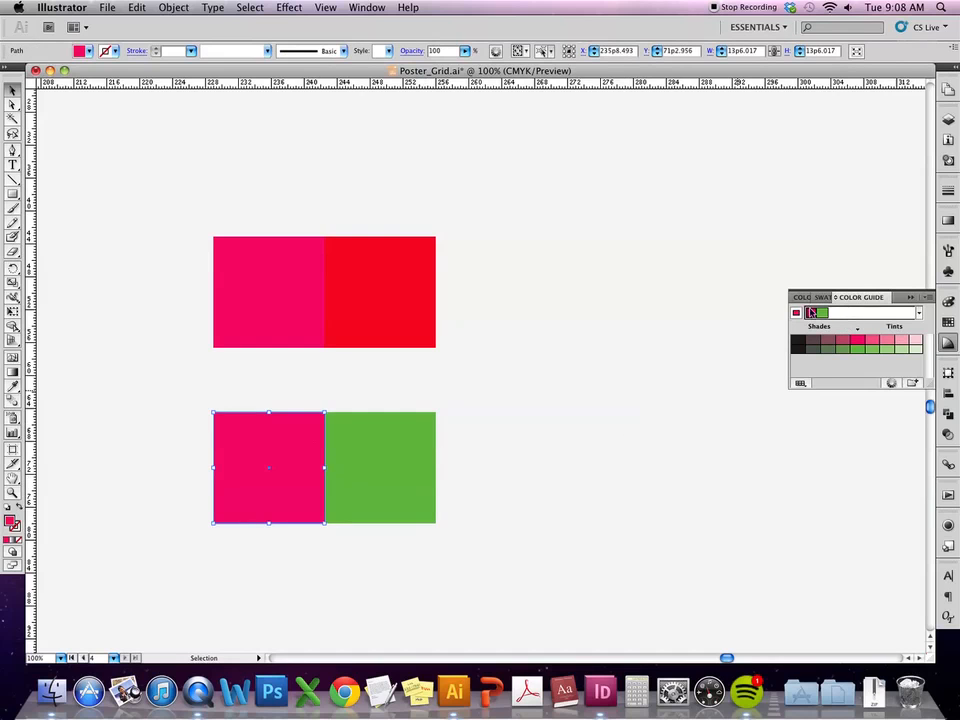
pyautogui.click(919, 313)
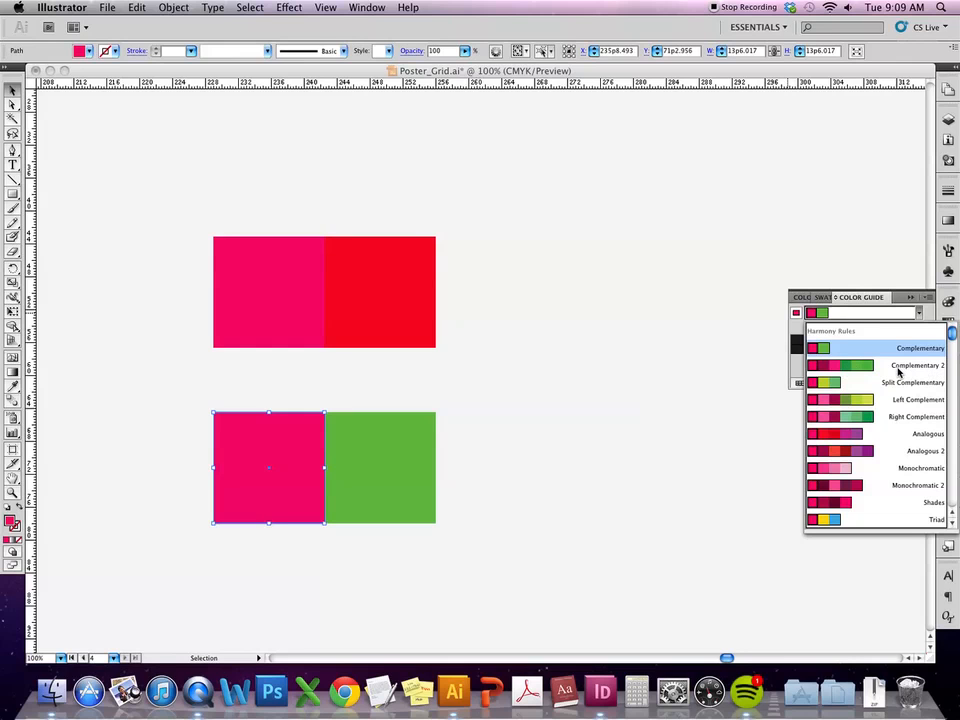
pyautogui.click(840, 383)
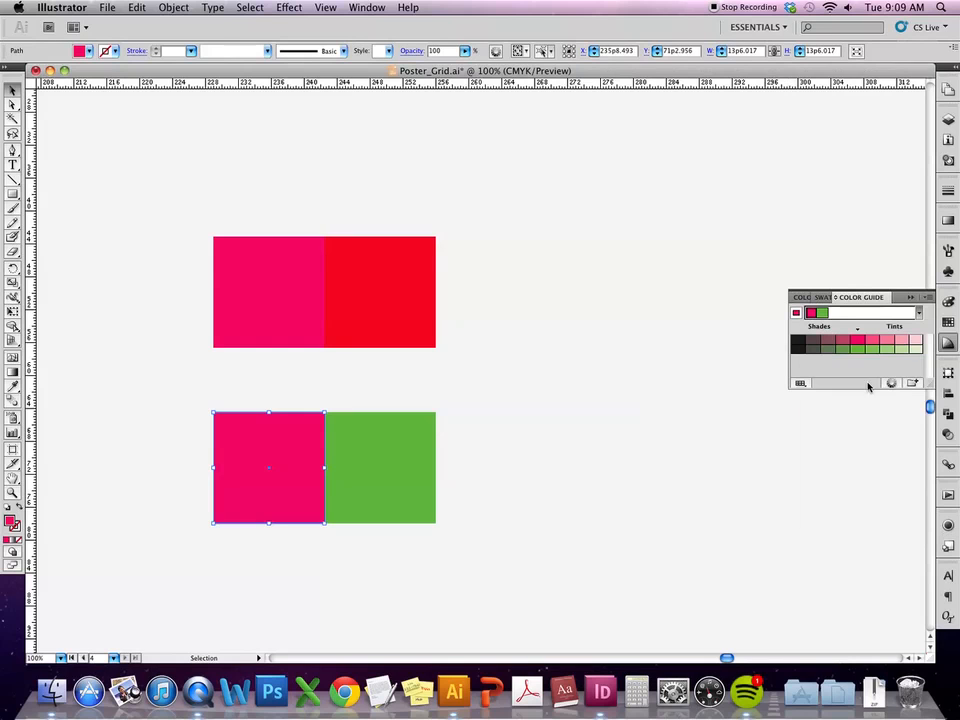
pyautogui.click(623, 398)
pyautogui.click(391, 462)
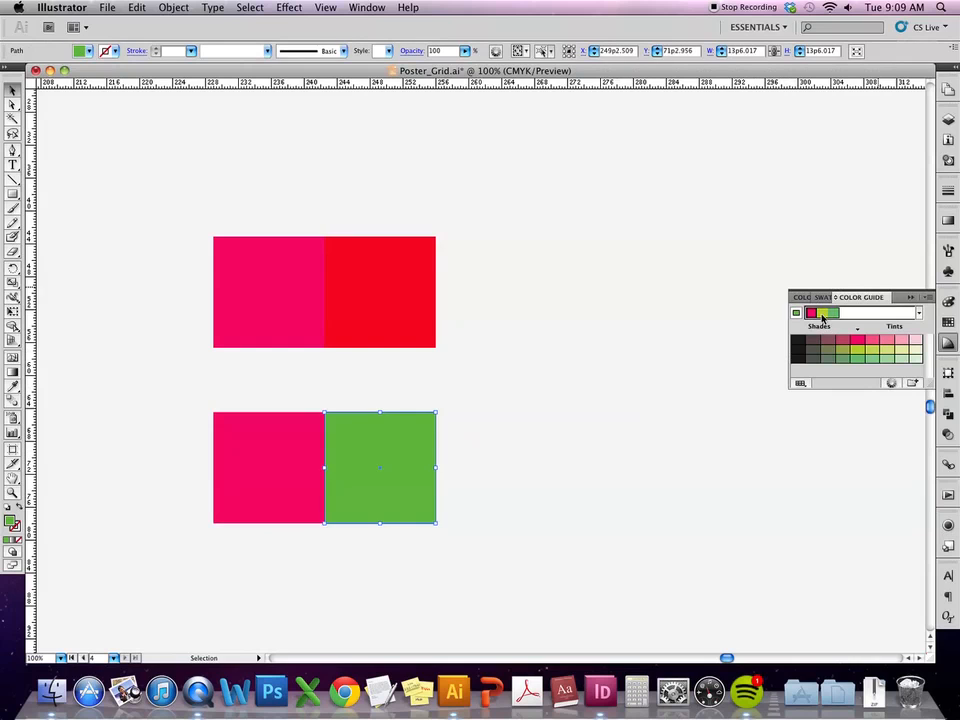
pyautogui.click(822, 313)
pyautogui.click(482, 561)
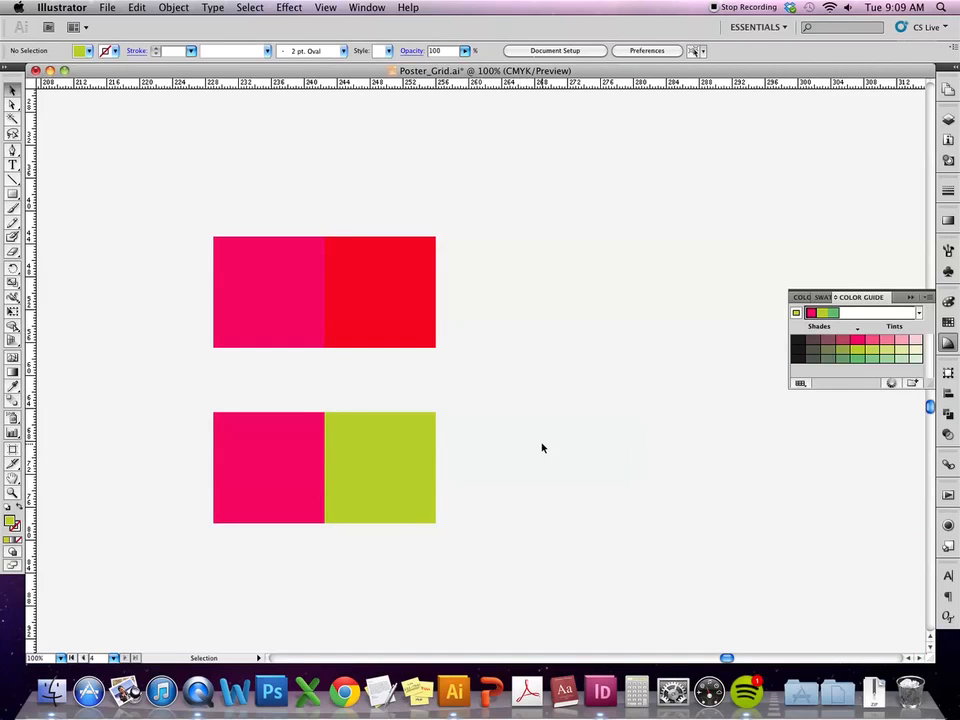
# Duplicate the pink and yellow-green pair straight down as a third row, and select the copied yellow-green square
pyautogui.moveTo(536, 429); pyautogui.dragTo(326, 557)
pyautogui.click(448, 527)
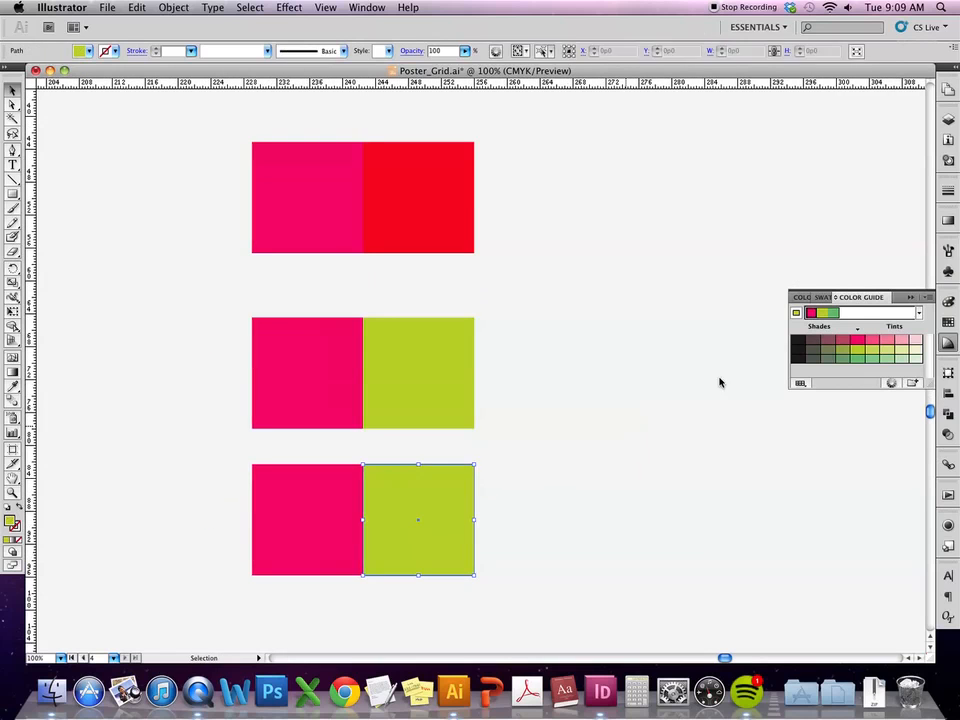
# Fill the third row's yellow-green square with the harmony's green, and duplicate the pink and green pair straight down as a fourth row
pyautogui.click(798, 345)
pyautogui.click(606, 553)
pyautogui.scroll(-5, 602, 450)
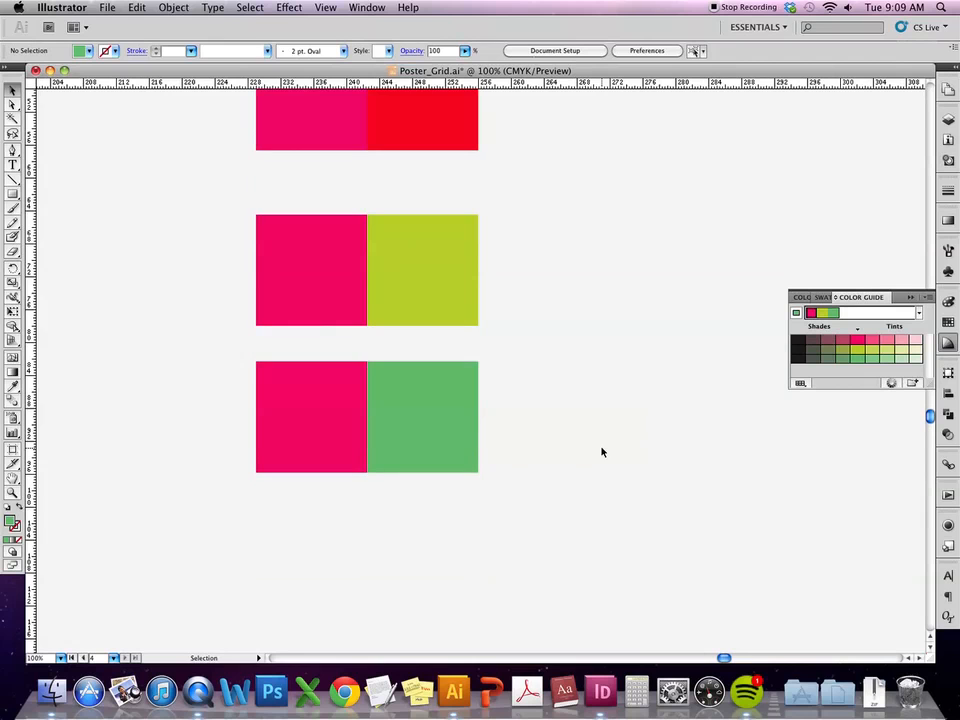
pyautogui.scroll(-4, 598, 400)
pyautogui.moveTo(602, 364); pyautogui.dragTo(313, 534)
pyautogui.click(619, 469)
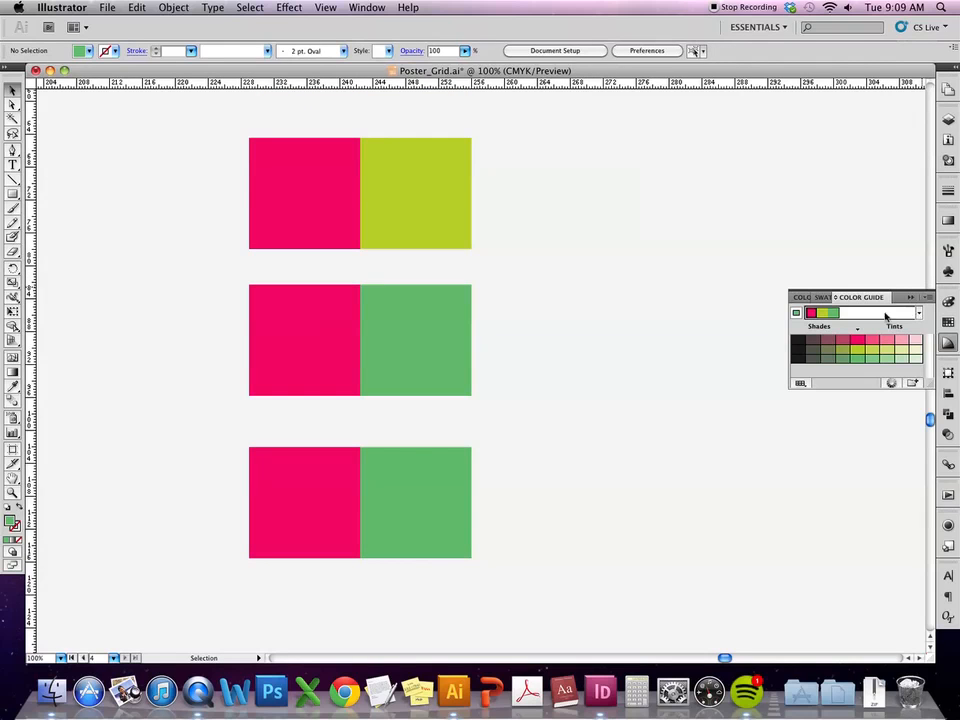
# Base an Analogous 2 harmony on the fourth-row pink square and fill the square beside it with the harmony's purple
pyautogui.click(285, 485)
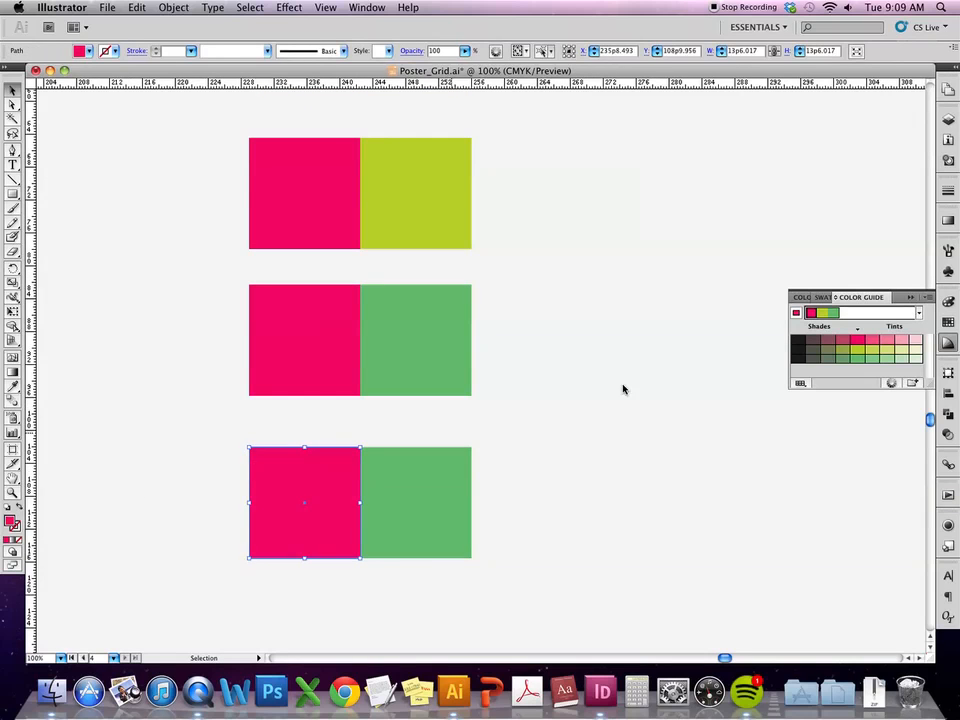
pyautogui.click(919, 313)
pyautogui.scroll(-1, 902, 395)
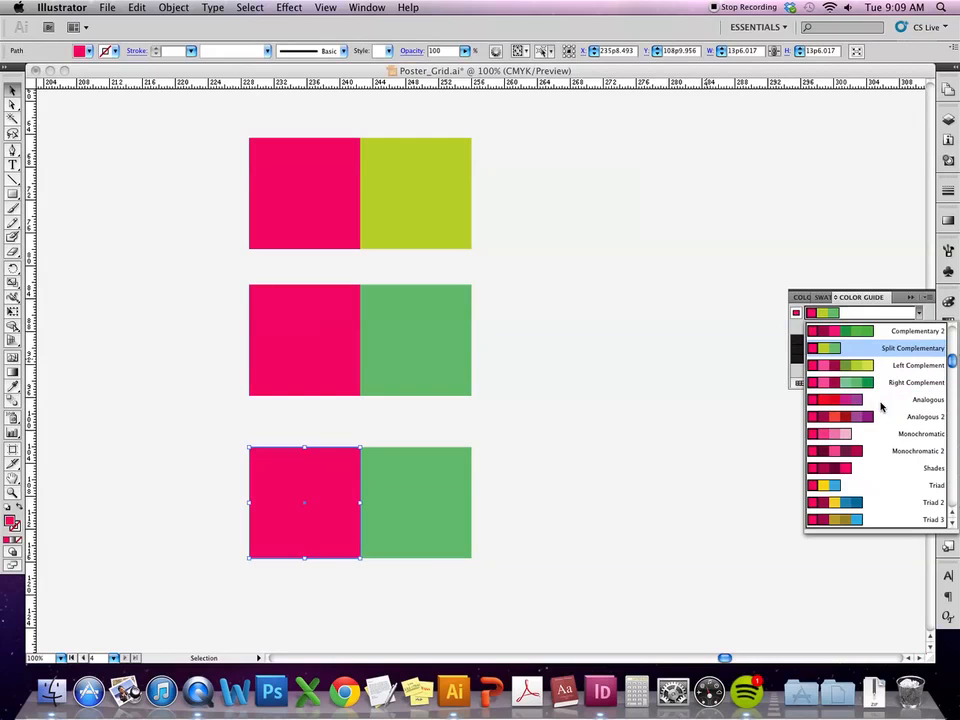
pyautogui.click(842, 417)
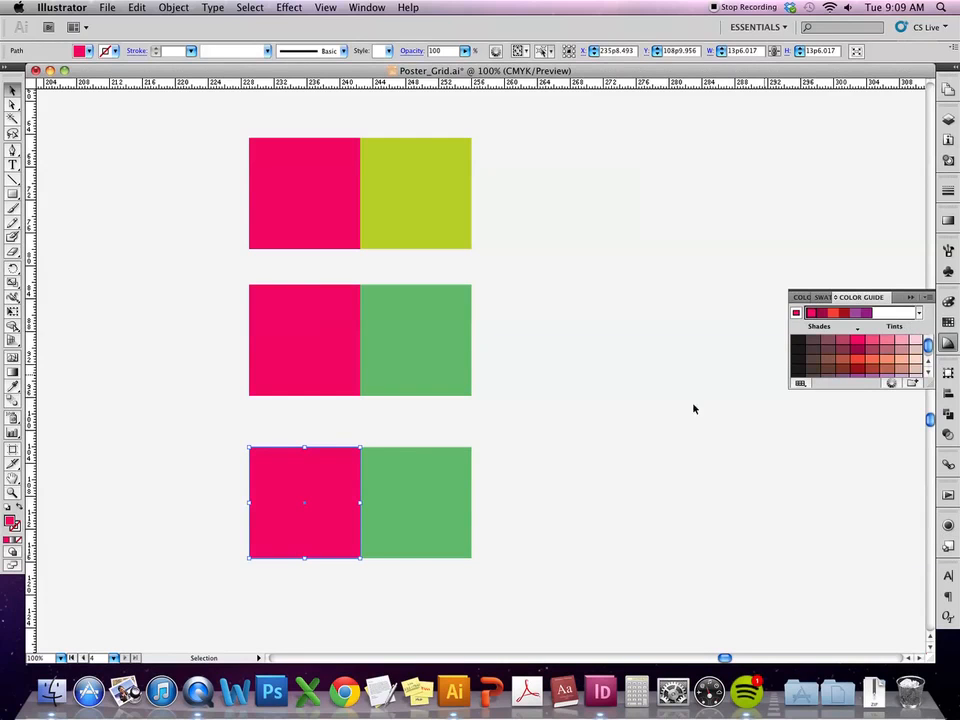
pyautogui.click(554, 521)
pyautogui.click(418, 521)
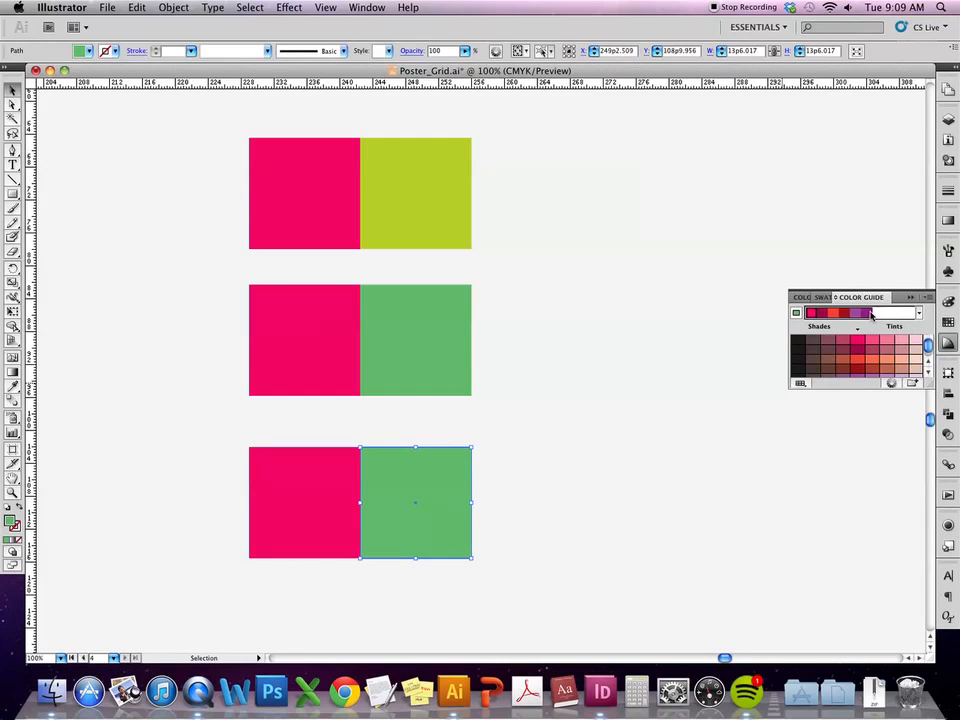
pyautogui.click(866, 313)
pyautogui.click(594, 525)
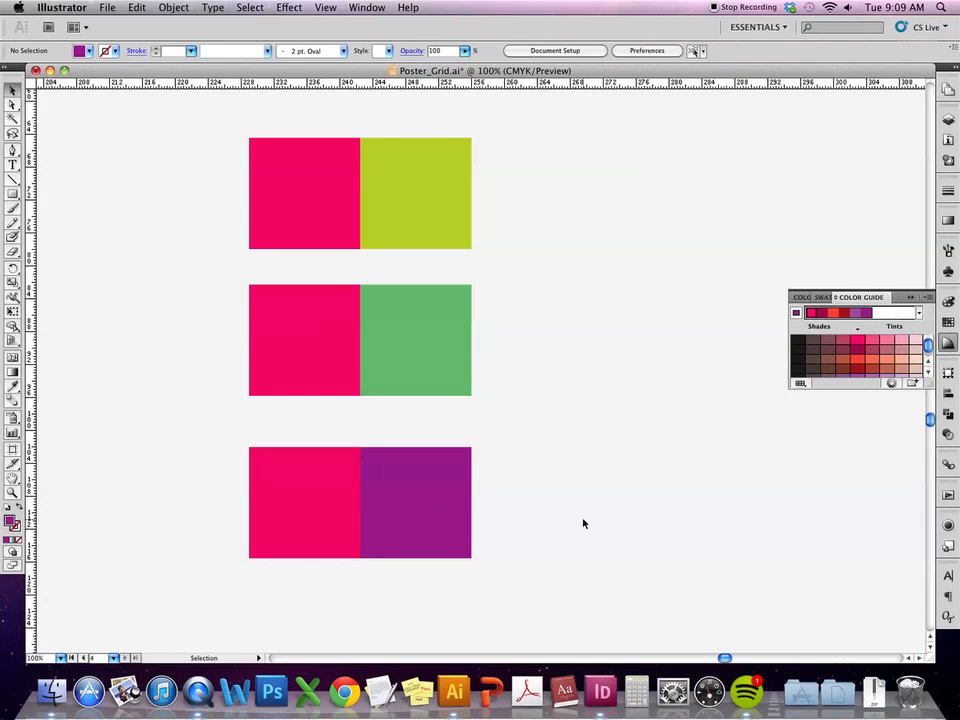
# Duplicate the pink and purple pair straight down as a fifth row
pyautogui.moveTo(598, 628); pyautogui.dragTo(630, 454)
pyautogui.moveTo(605, 328); pyautogui.dragTo(351, 527)
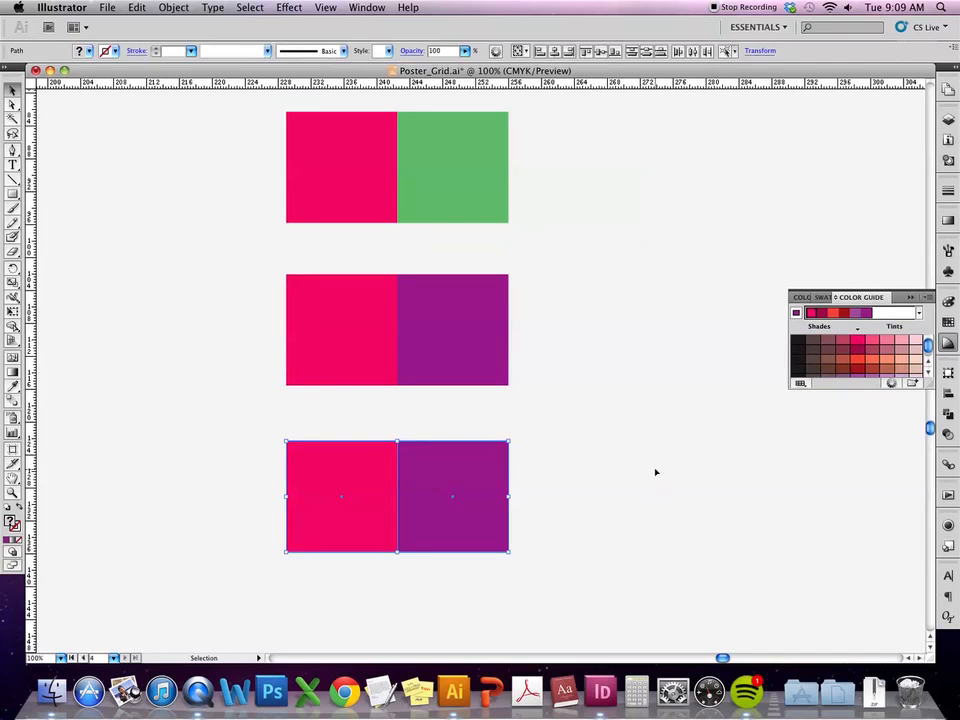
pyautogui.click(630, 476)
# Base a Triad harmony on the fifth-row pink square and fill the square beside it with the harmony's blue
pyautogui.click(347, 486)
pyautogui.click(919, 313)
pyautogui.scroll(2, 885, 430)
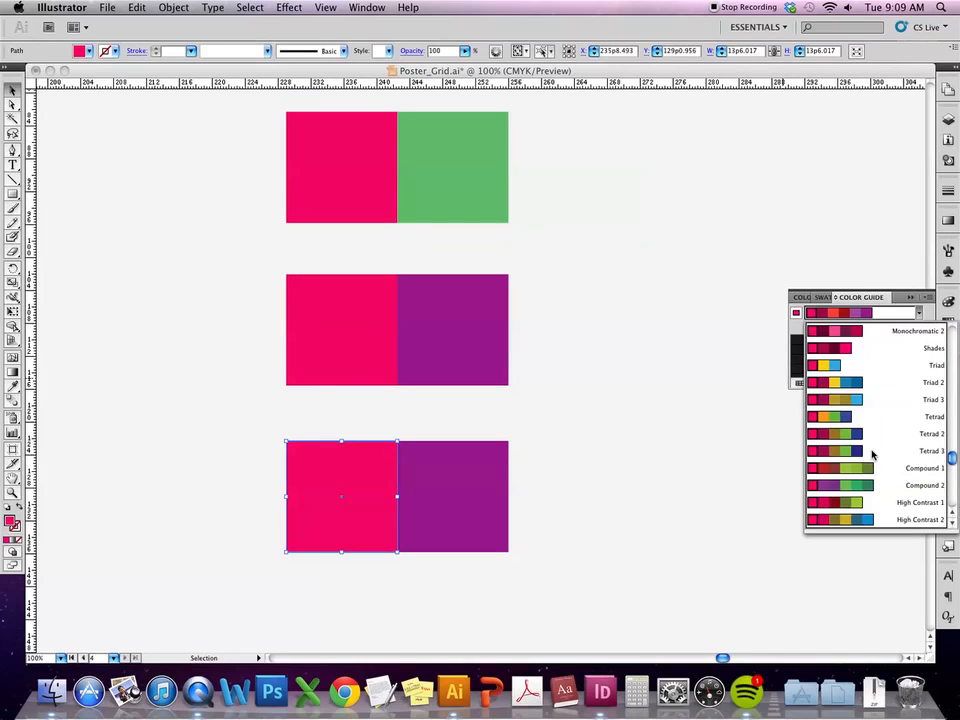
pyautogui.click(901, 366)
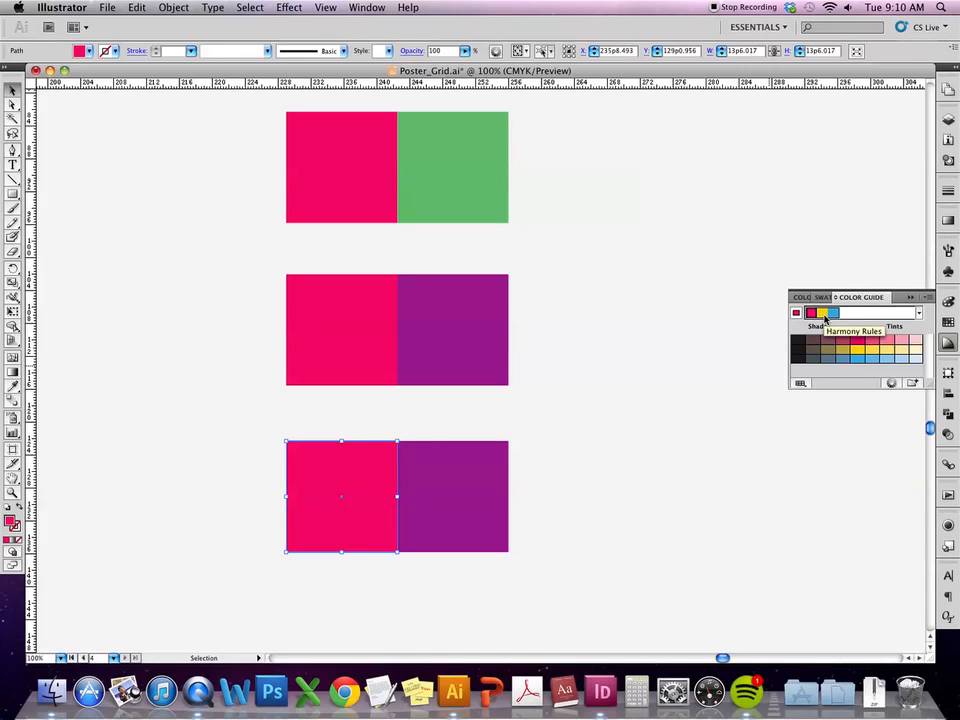
pyautogui.keyDown('shift'); pyautogui.click(455, 545); pyautogui.keyUp('shift')
pyautogui.click(454, 549)
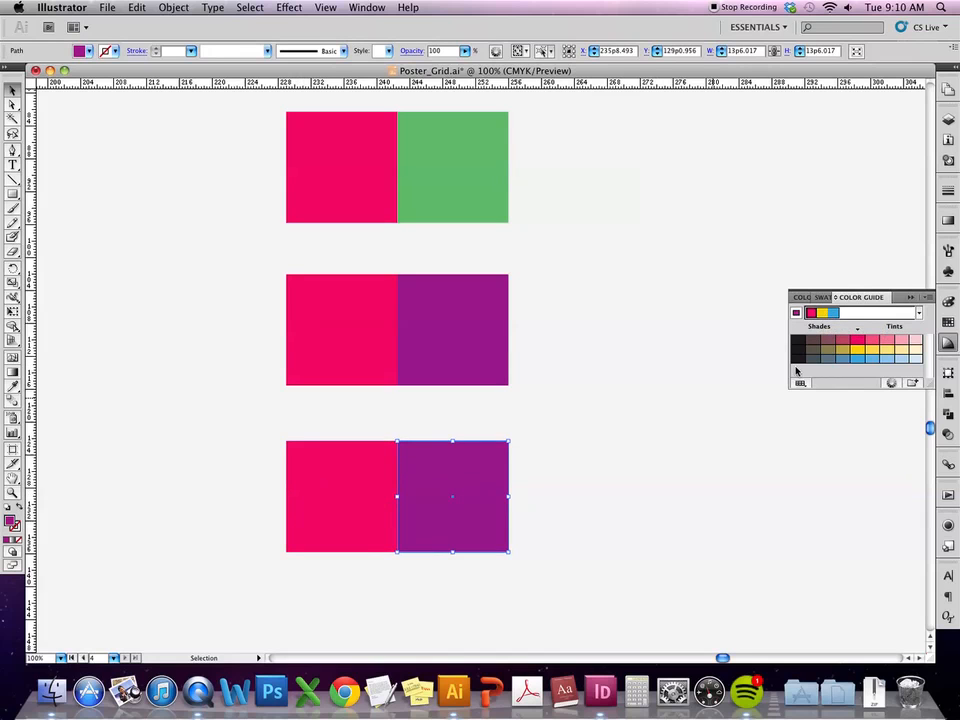
pyautogui.click(834, 313)
pyautogui.click(740, 541)
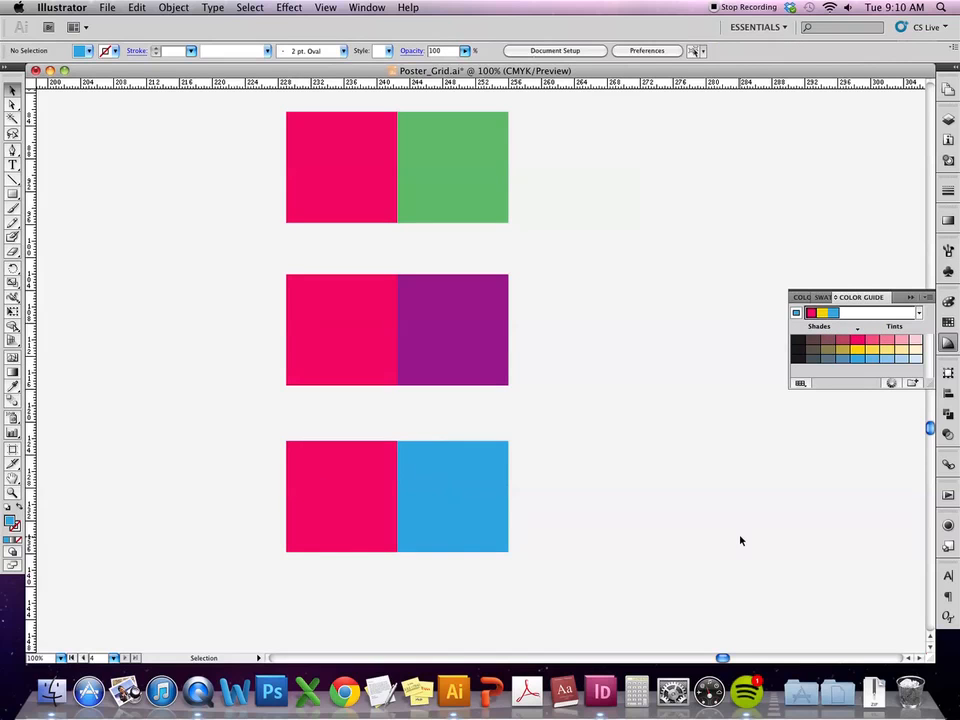
# Browse the remaining harmony rules in the Color Guide, down to the High Contrast and Pentagram options
pyautogui.scroll(-2, 730, 540)
pyautogui.hscroll(1, 714, 539)
pyautogui.click(920, 314)
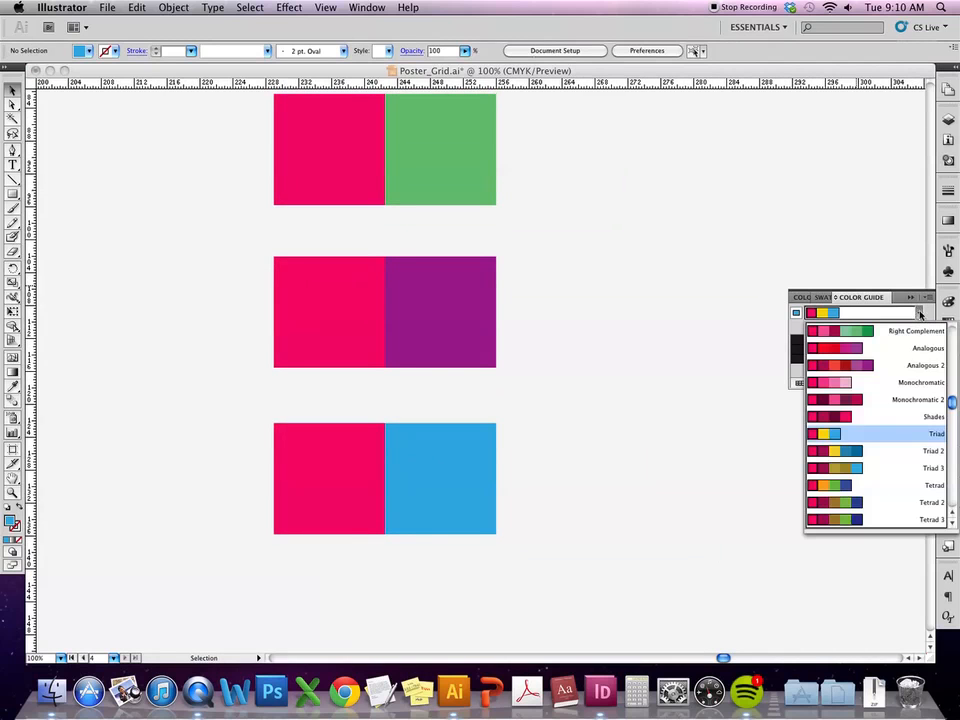
pyautogui.scroll(-4, 900, 470)
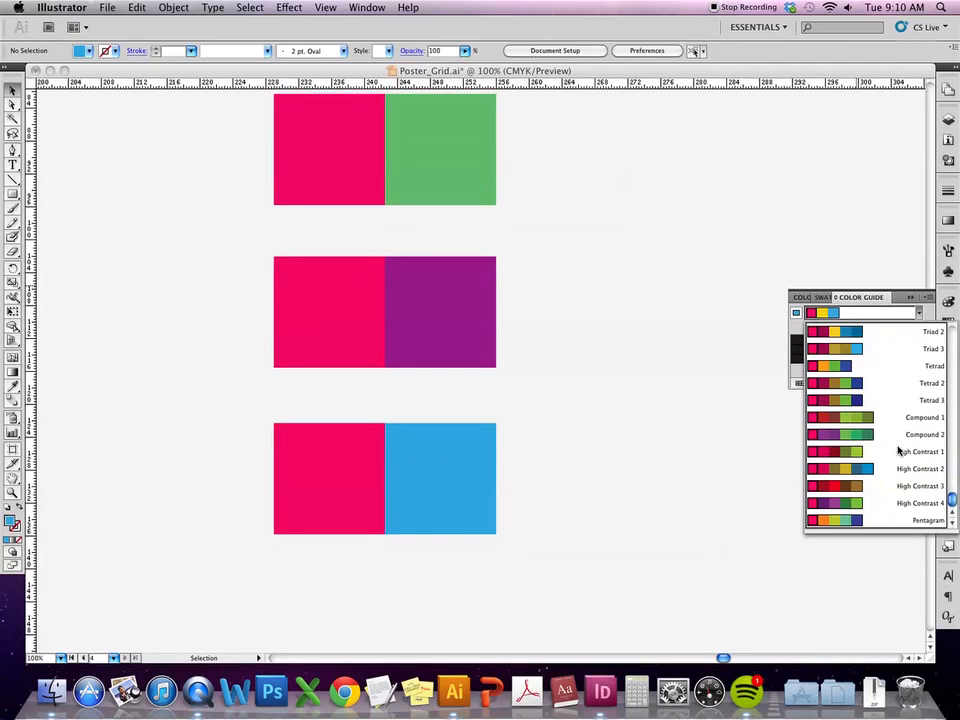
# Open Recolor Artwork for the fifth-row pink square and examine its Triad harmony on the color wheel
pyautogui.click(354, 526)
pyautogui.click(354, 526)
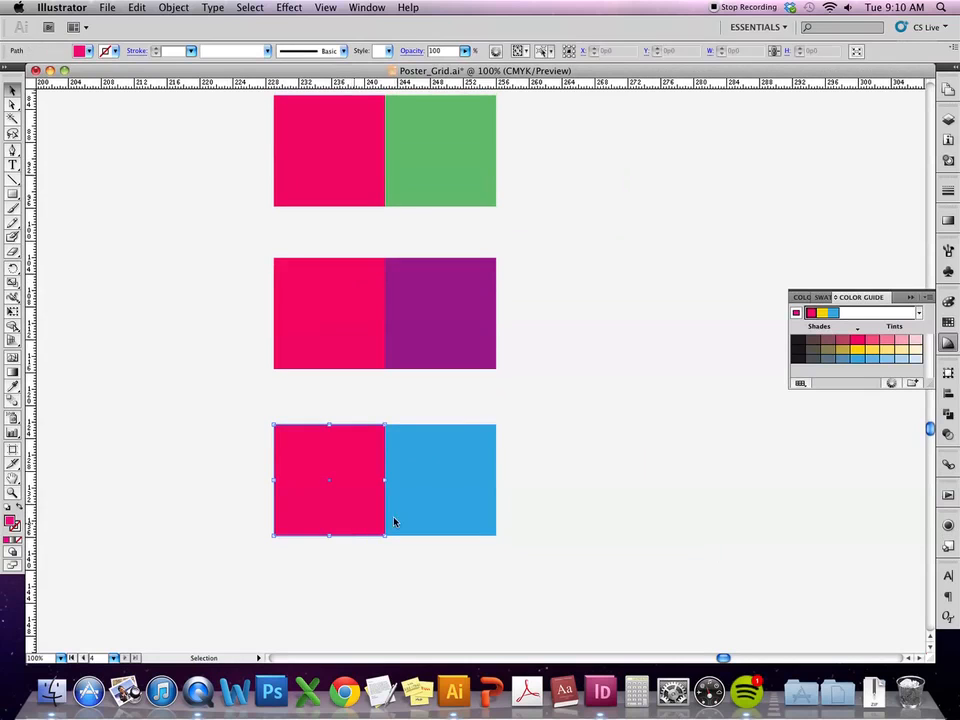
pyautogui.click(929, 298)
pyautogui.click(929, 298)
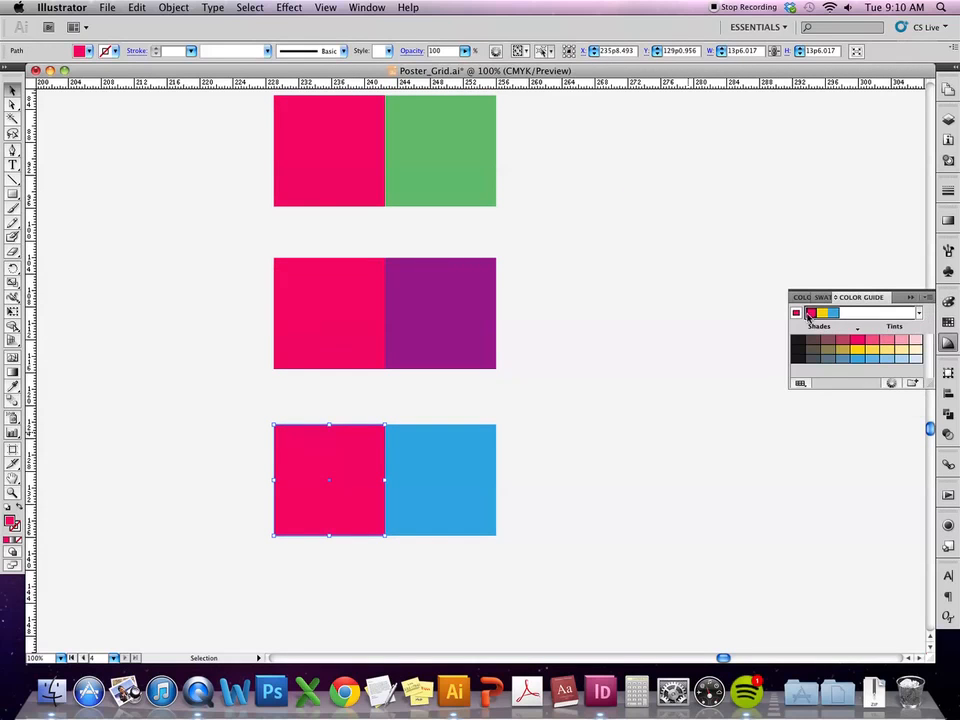
pyautogui.click(891, 386)
pyautogui.moveTo(810, 72); pyautogui.dragTo(742, 251)
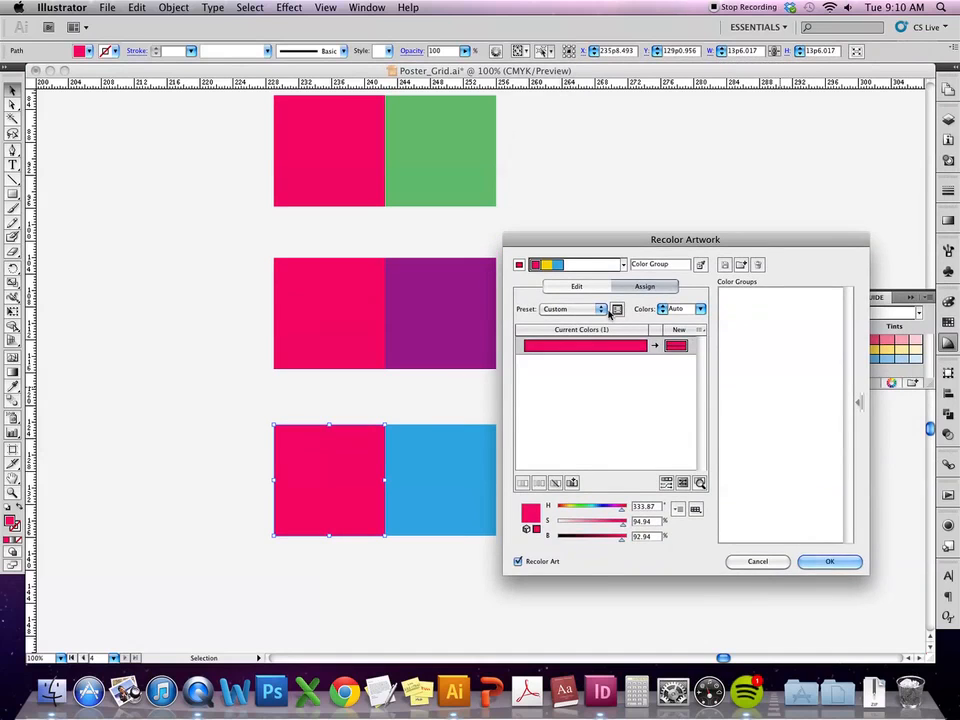
pyautogui.click(579, 286)
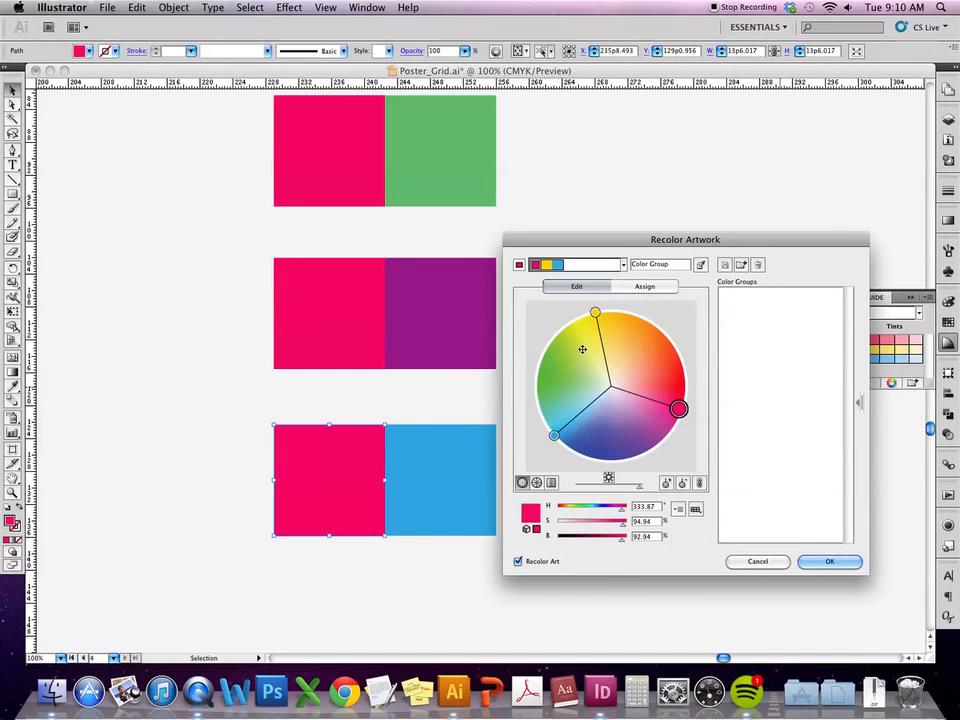
# Try the Complementary and Split Complementary rules on the wheel, rotating the latter's base color to yellow-green, and discard the recoloring
pyautogui.click(623, 264)
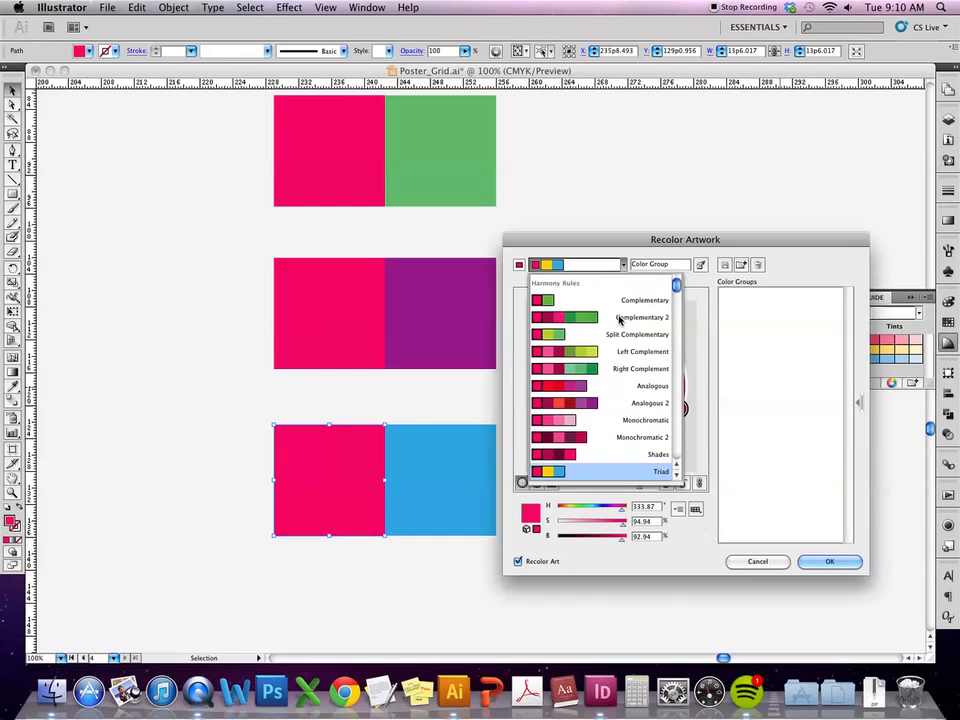
pyautogui.click(638, 302)
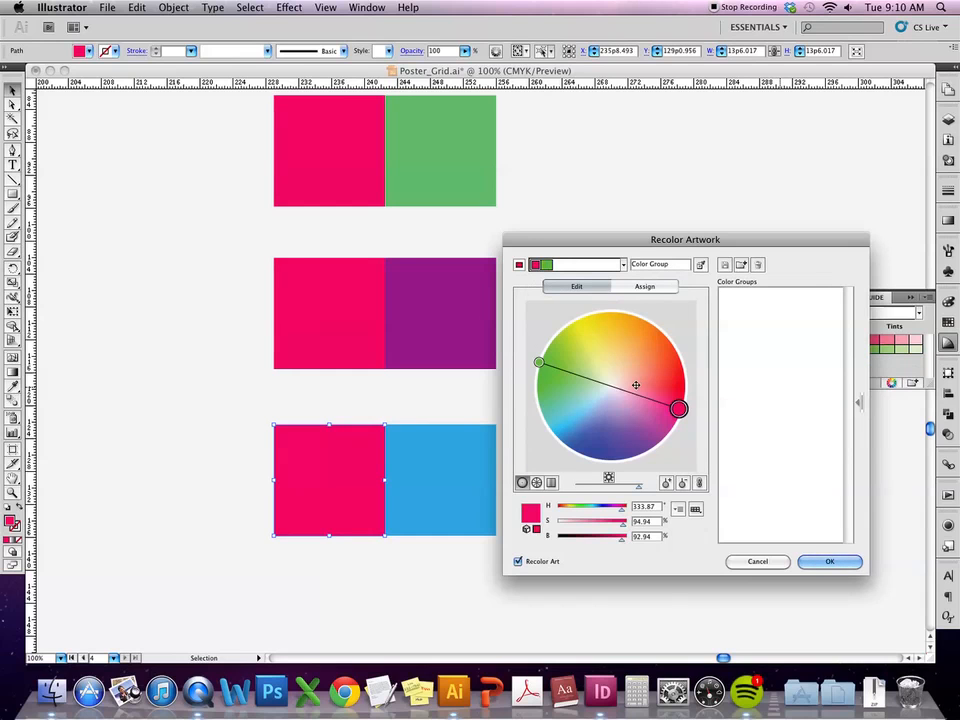
pyautogui.click(680, 410)
pyautogui.click(623, 264)
pyautogui.click(619, 336)
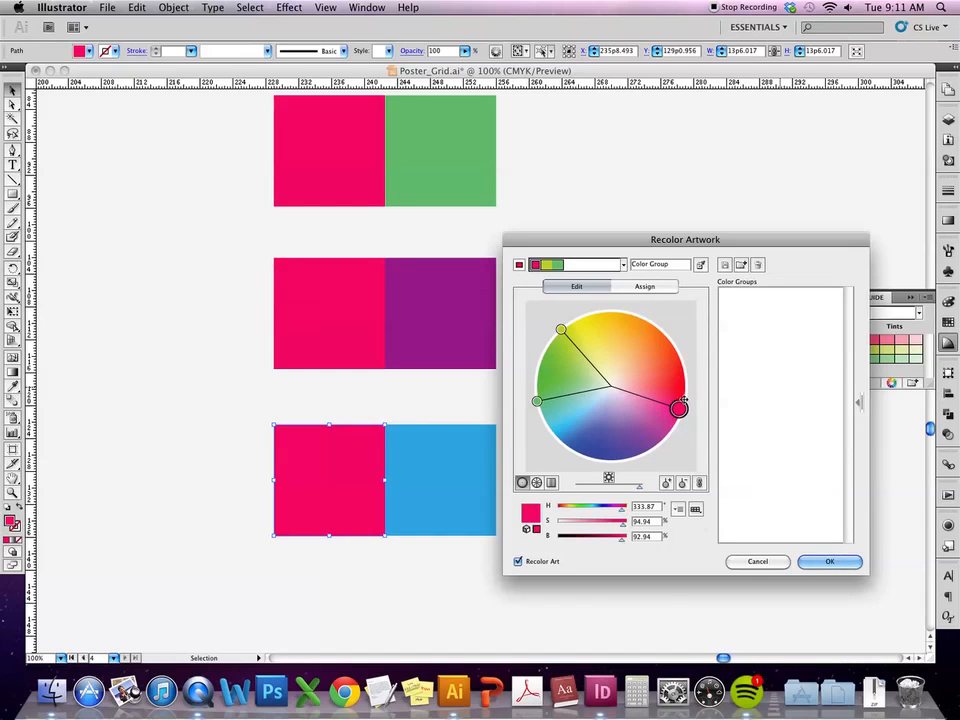
pyautogui.moveTo(680, 410)
pyautogui.mouseDown()
pyautogui.moveTo(686, 379)
pyautogui.moveTo(654, 317)
pyautogui.moveTo(611, 306)
pyautogui.moveTo(598, 320)
pyautogui.moveTo(606, 343)
pyautogui.moveTo(593, 320)
pyautogui.moveTo(572, 358)
pyautogui.moveTo(583, 334)
pyautogui.moveTo(566, 346)
pyautogui.mouseUp()
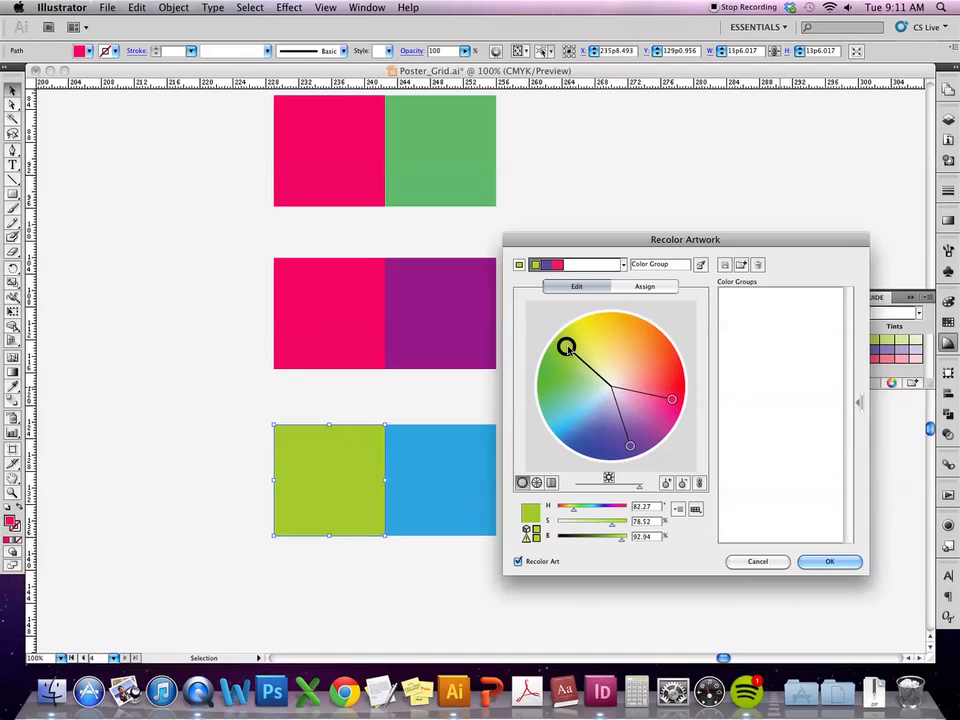
pyautogui.click(756, 561)
pyautogui.click(561, 251)
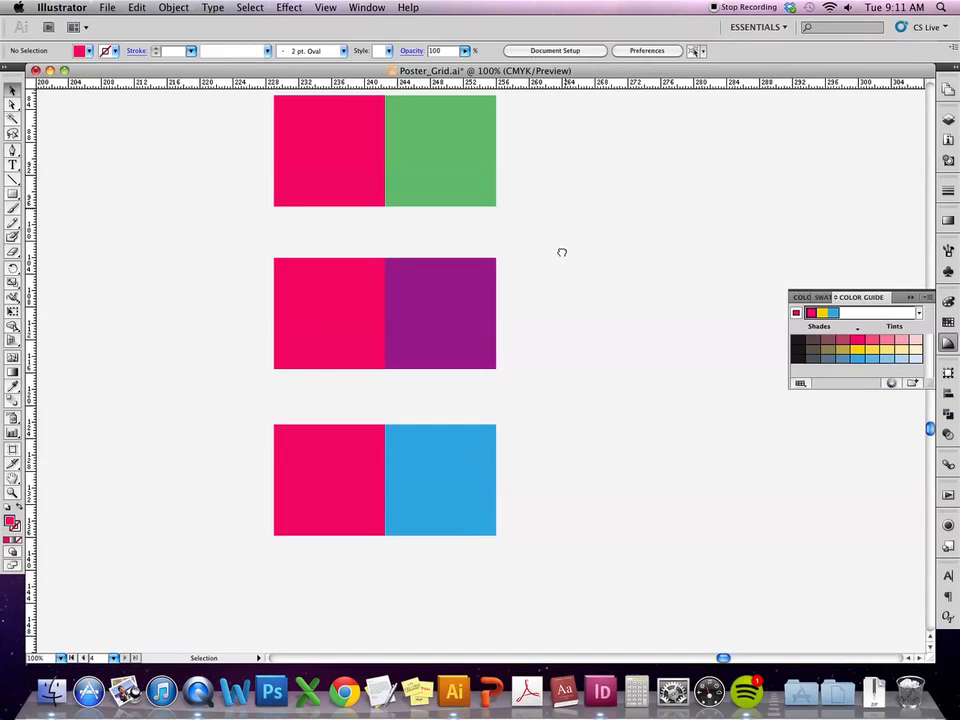
# Place a copy of the pink and yellow-green pair in the empty area well to the right of the column of color pairs
pyautogui.scroll(3, 596, 345)
pyautogui.scroll(4, 568, 381)
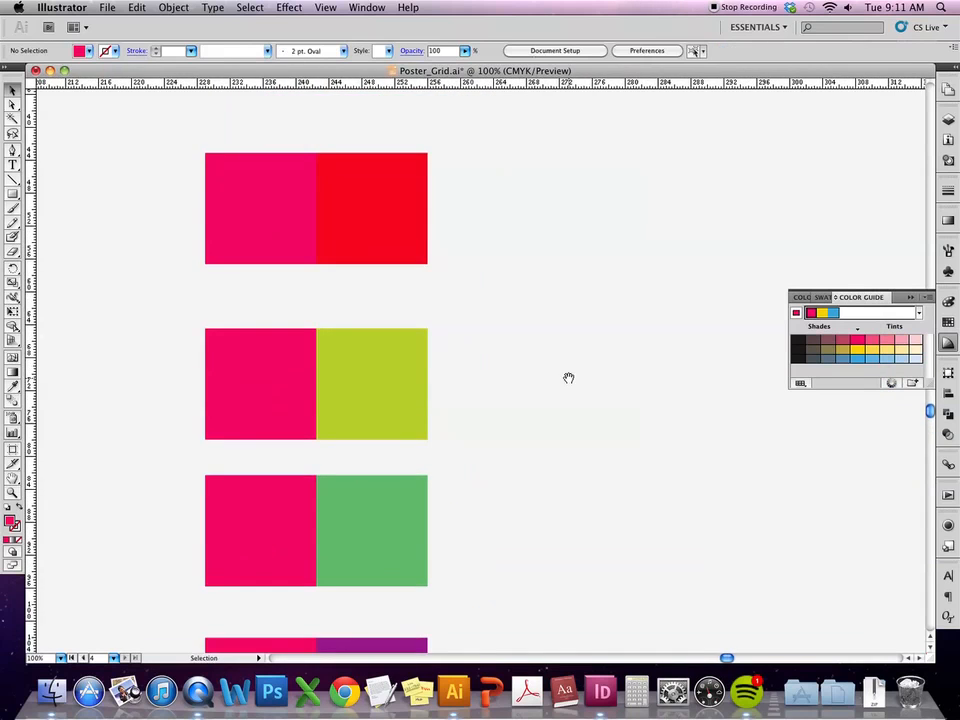
pyautogui.press('super+minus')
pyautogui.press('super+minus')
pyautogui.moveTo(573, 429); pyautogui.dragTo(482, 371)
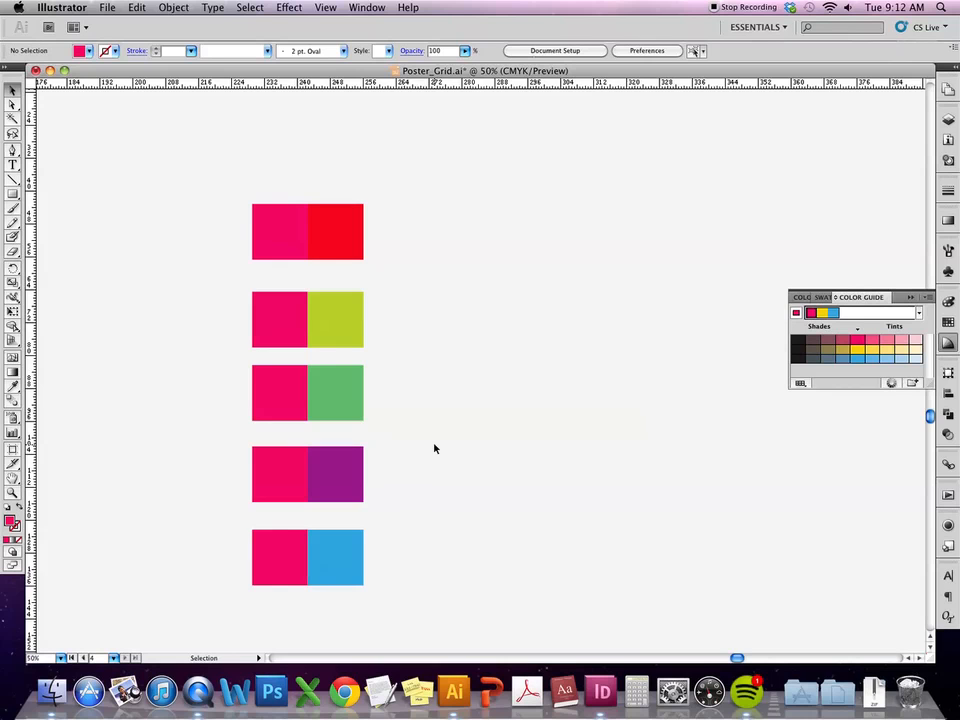
pyautogui.hscroll(3, 497, 392)
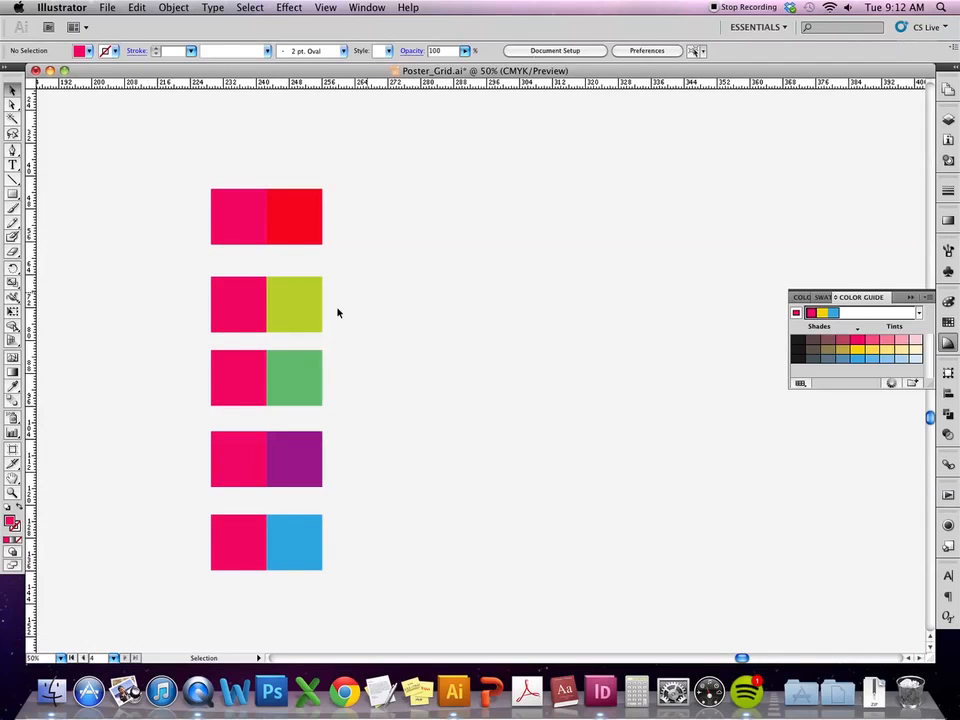
pyautogui.moveTo(405, 273); pyautogui.dragTo(381, 411)
pyautogui.moveTo(366, 306); pyautogui.dragTo(588, 229)
pyautogui.moveTo(528, 315); pyautogui.dragTo(360, 352)
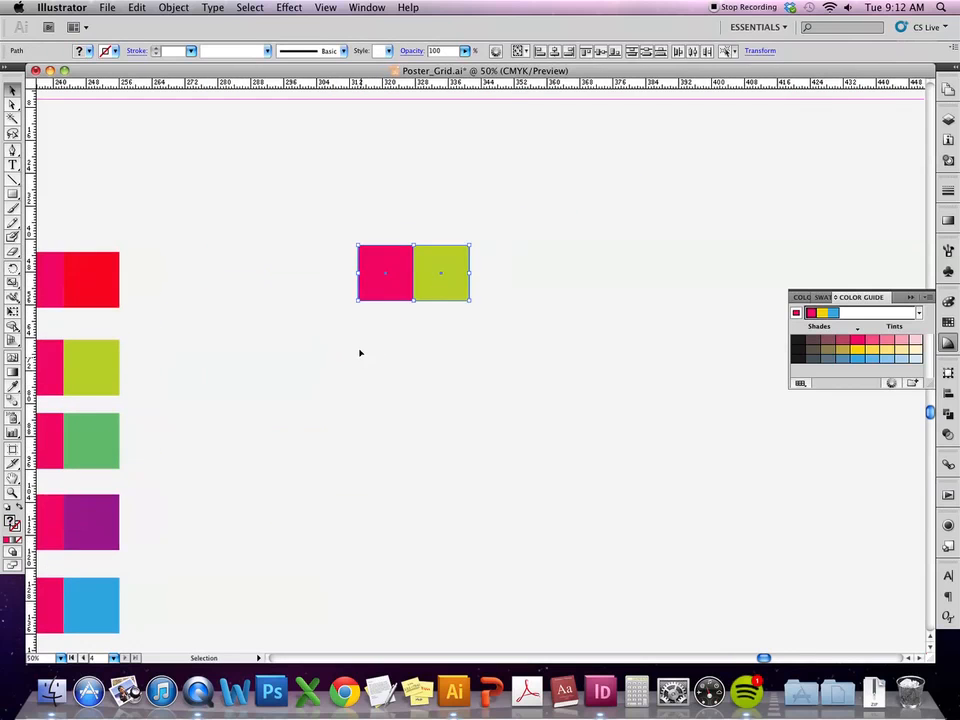
pyautogui.press('super+equal')
pyautogui.click(507, 203)
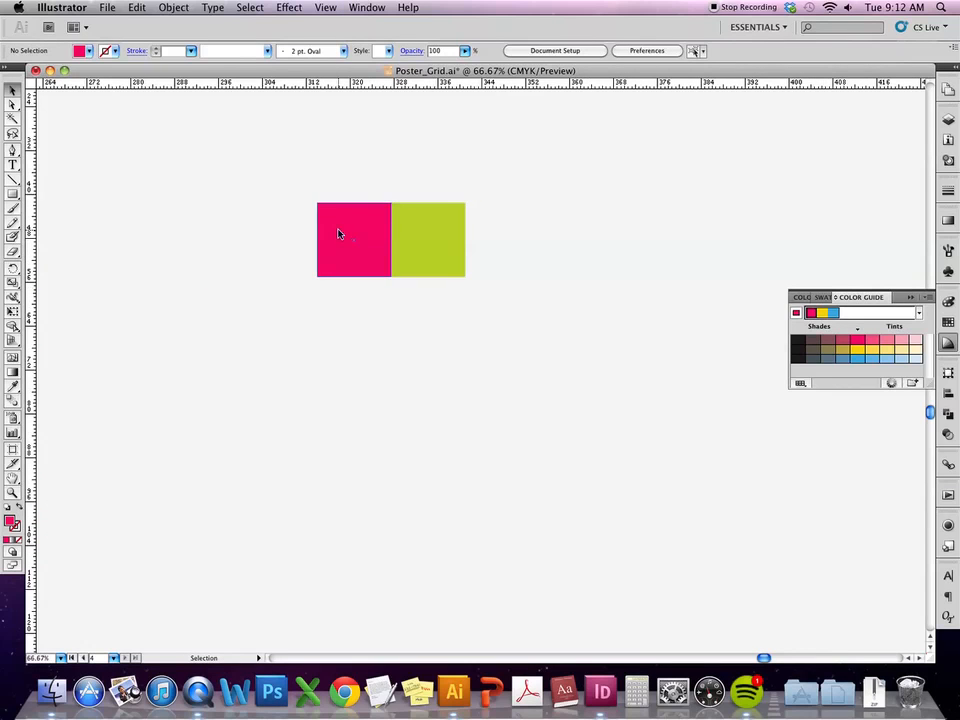
# Save the copied pink square's fill as a new CMYK process swatch named strawberry
pyautogui.click(824, 297)
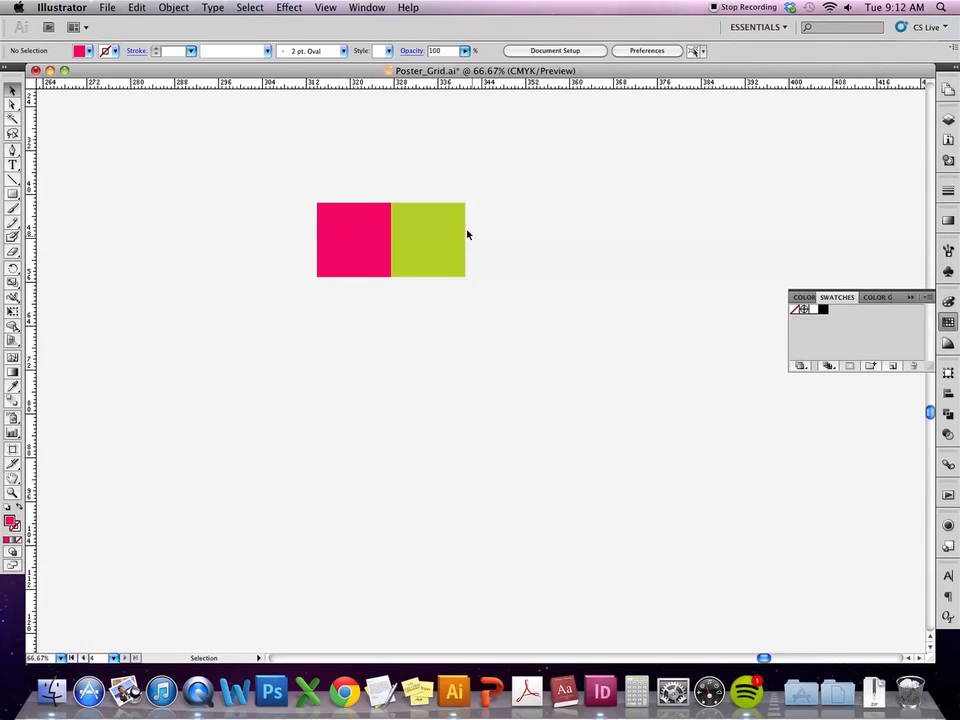
pyautogui.click(328, 232)
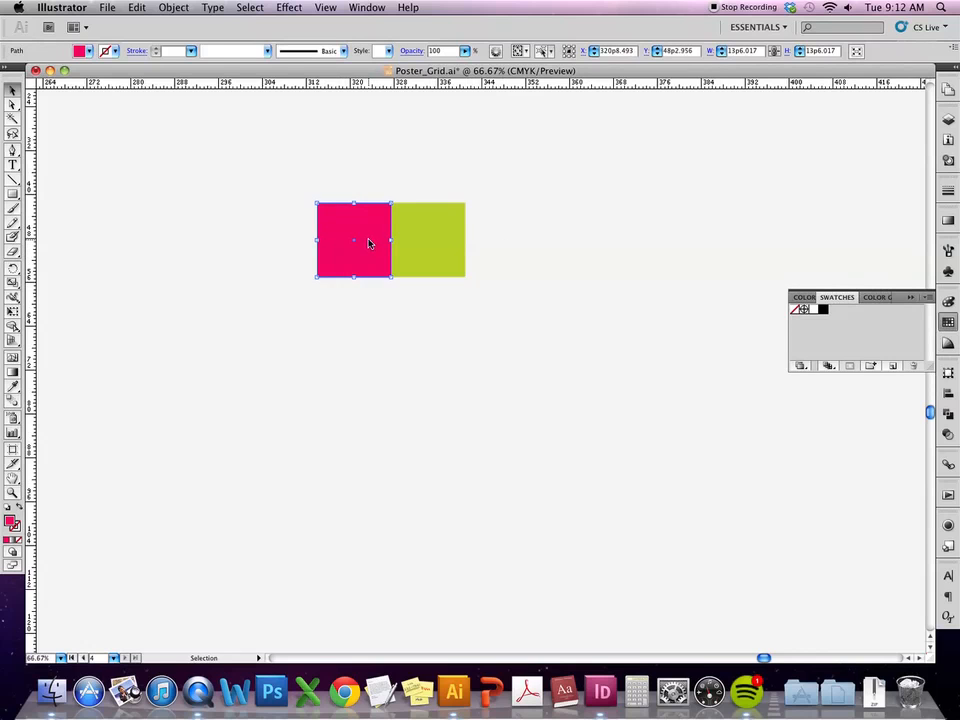
pyautogui.click(929, 300)
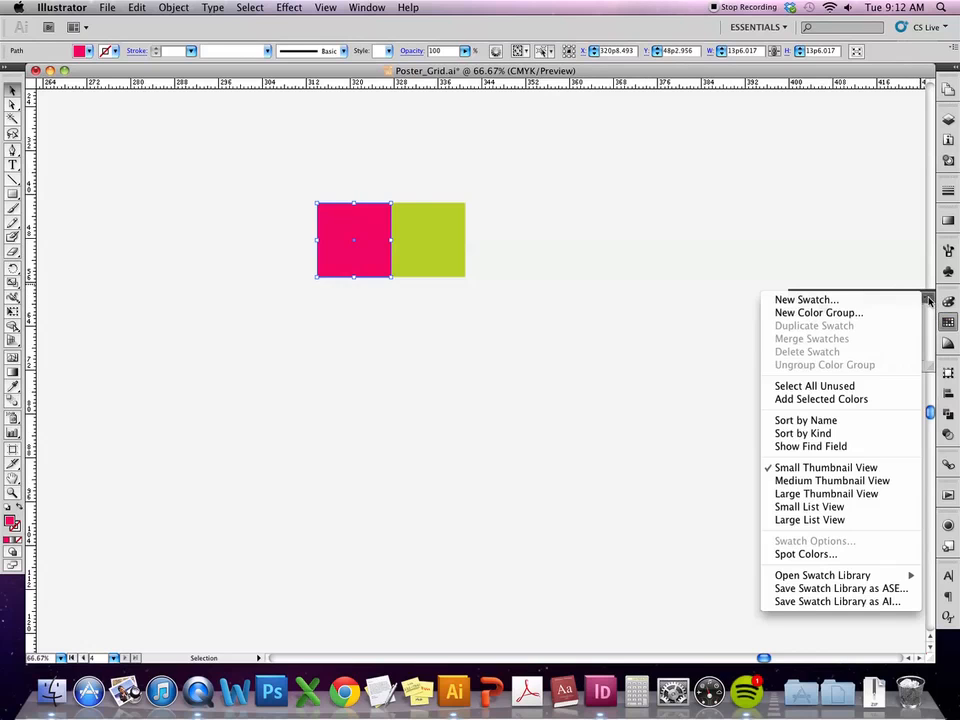
pyautogui.click(896, 301)
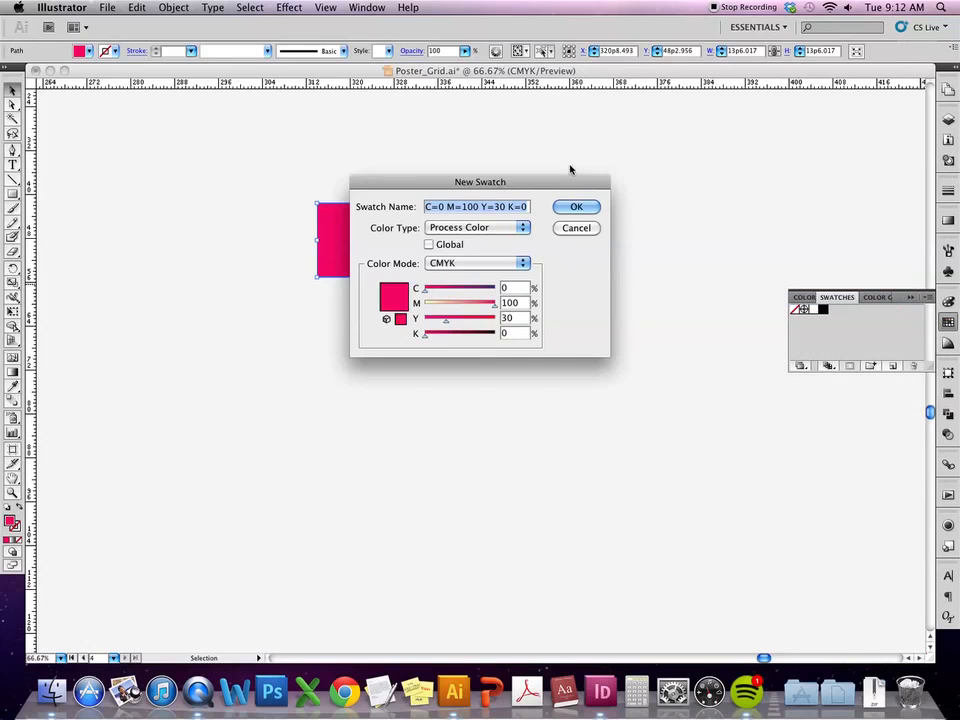
pyautogui.moveTo(552, 179); pyautogui.dragTo(571, 286)
pyautogui.write('straw')
pyautogui.write('rry')
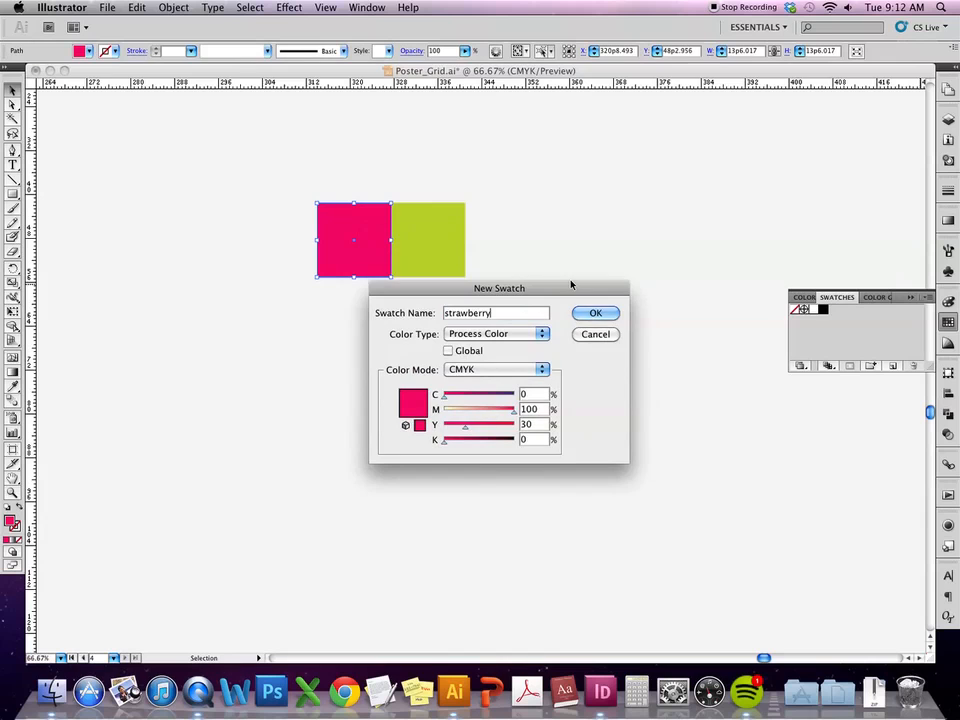
pyautogui.press('Return')
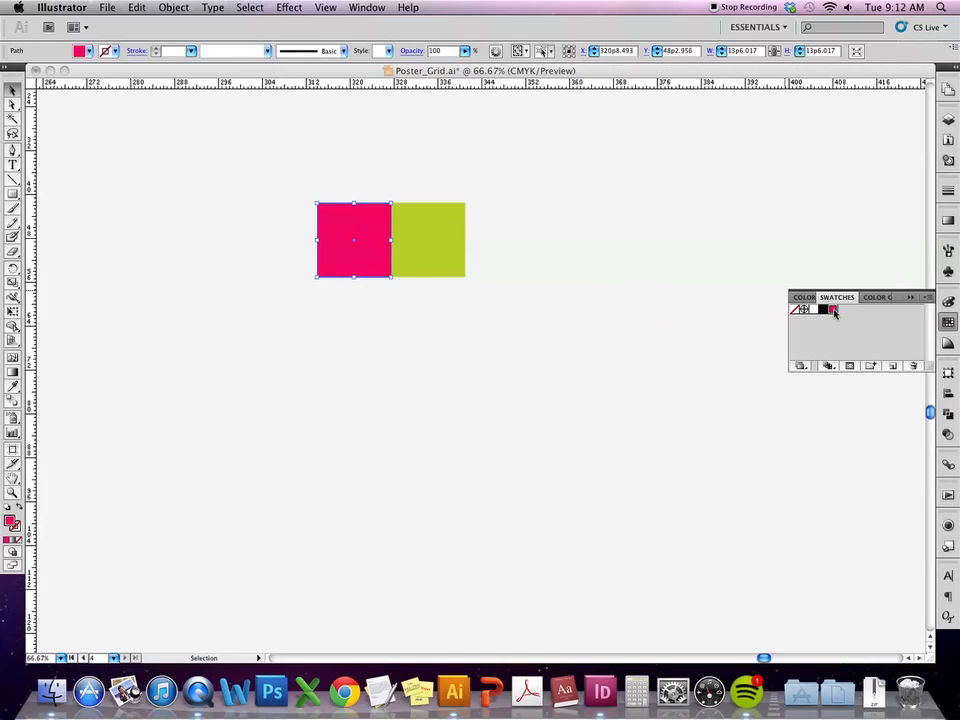
# Make the strawberry swatch global and detach the color controls from the swatches into a floating group
pyautogui.doubleClick(833, 311)
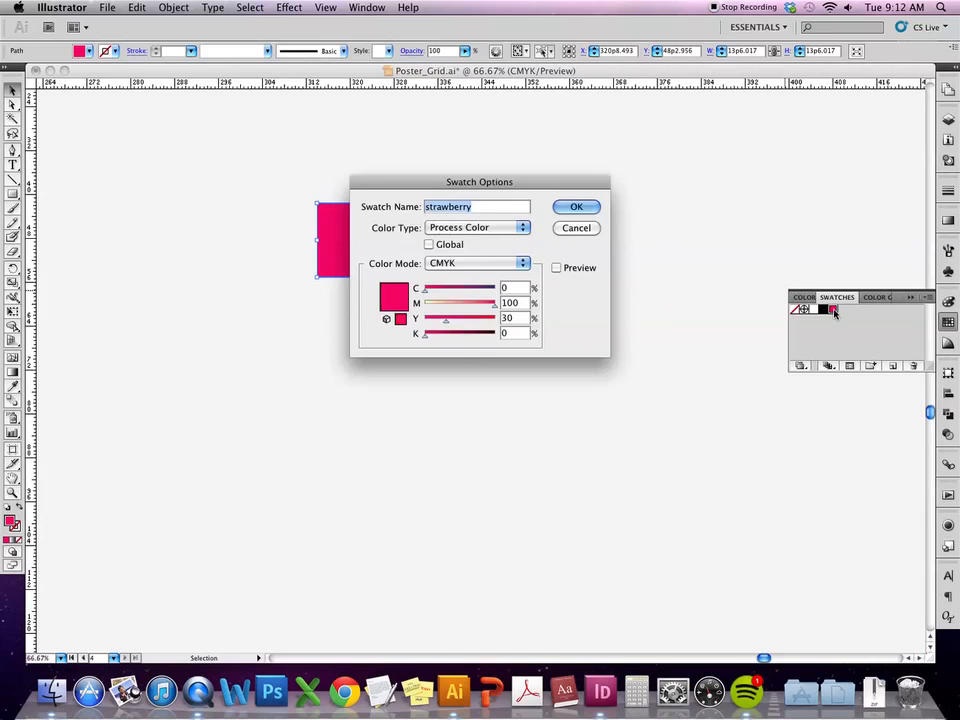
pyautogui.click(447, 245)
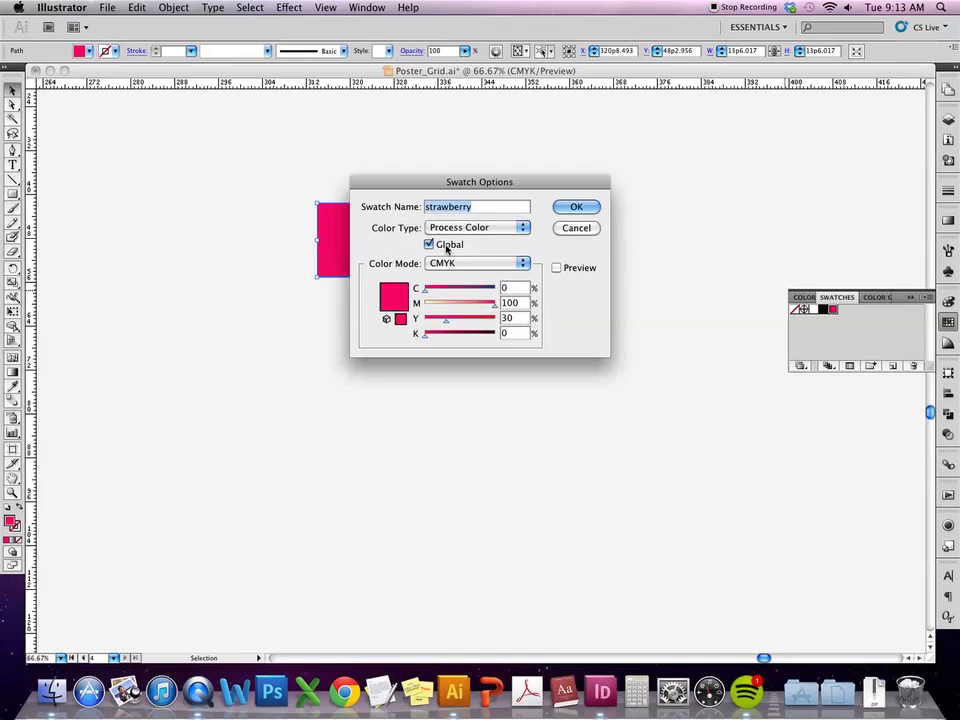
pyautogui.click(574, 208)
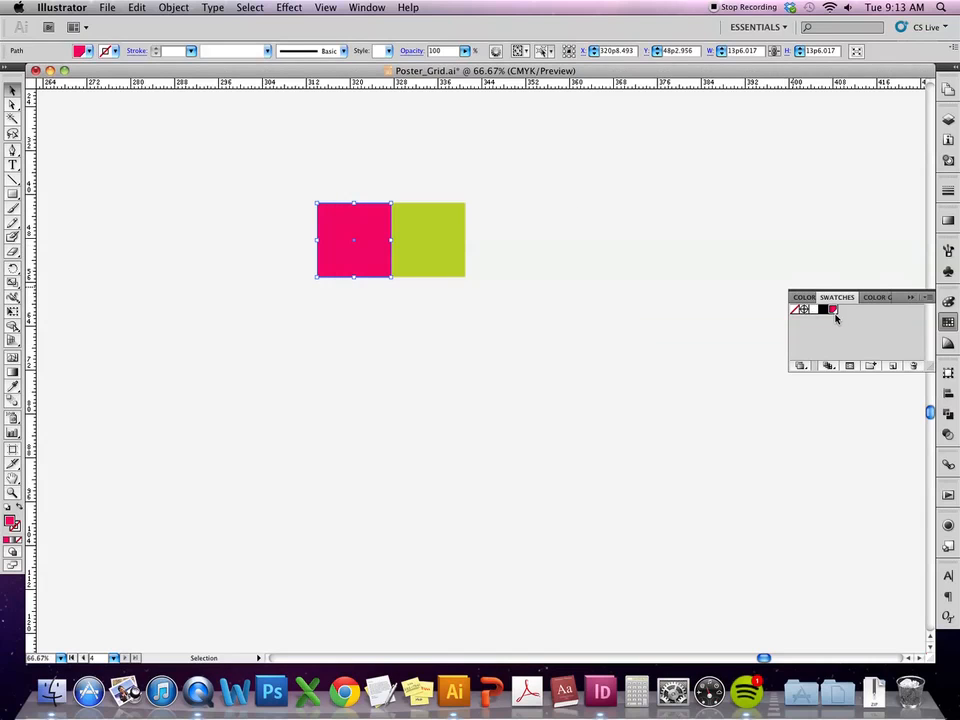
pyautogui.click(801, 297)
pyautogui.moveTo(801, 301); pyautogui.dragTo(712, 188)
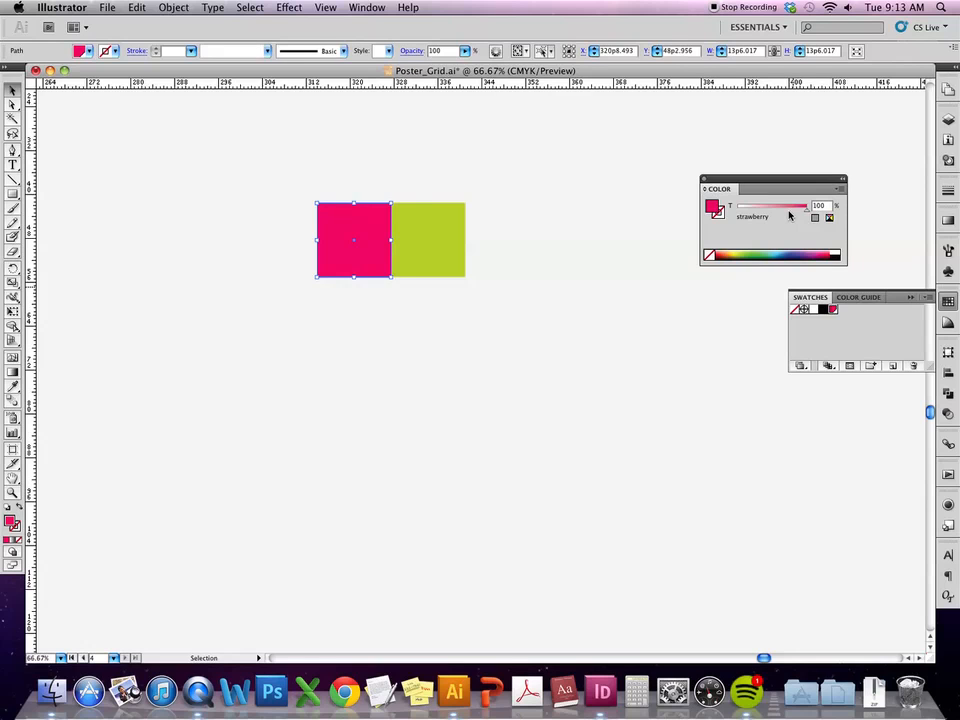
# Save the yellow-green square's fill as a new global CMYK process swatch named lime
pyautogui.click(433, 259)
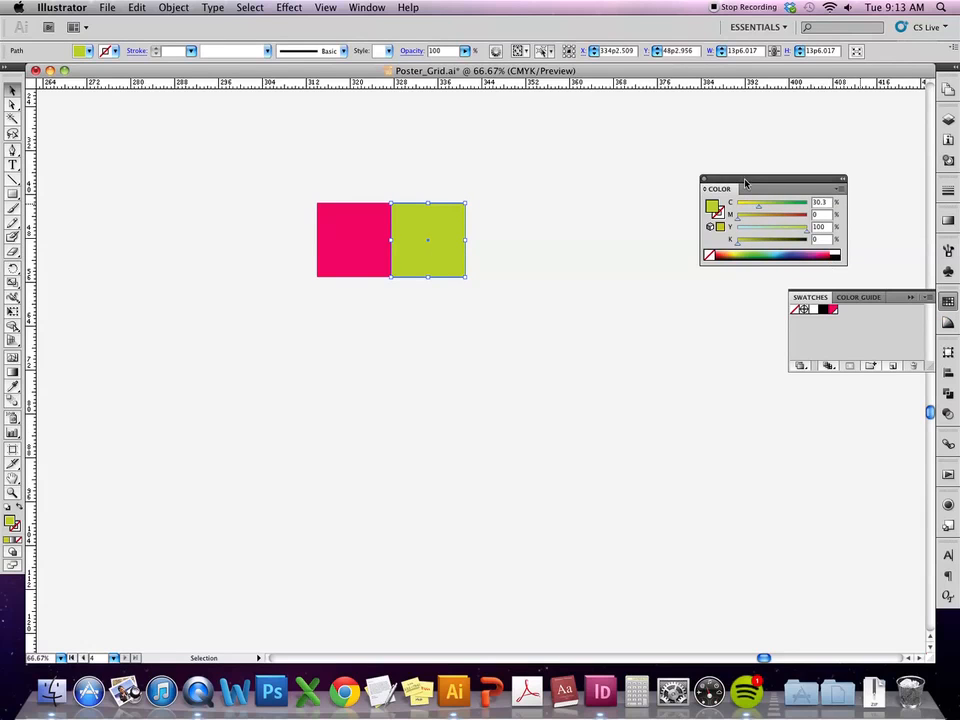
pyautogui.moveTo(747, 180); pyautogui.dragTo(727, 183)
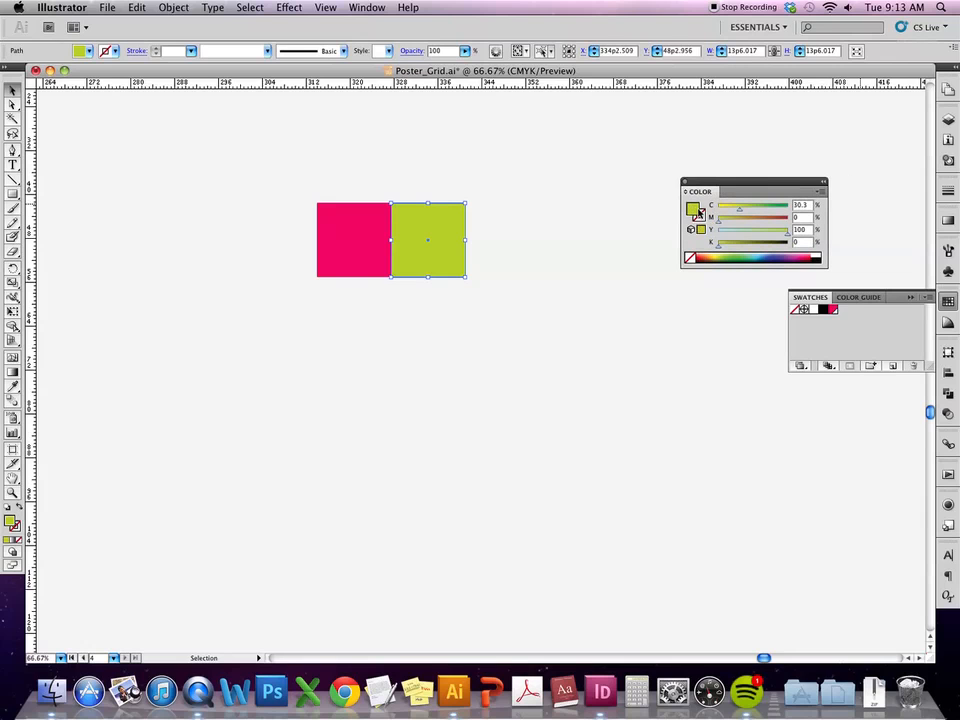
pyautogui.moveTo(843, 290); pyautogui.dragTo(846, 313)
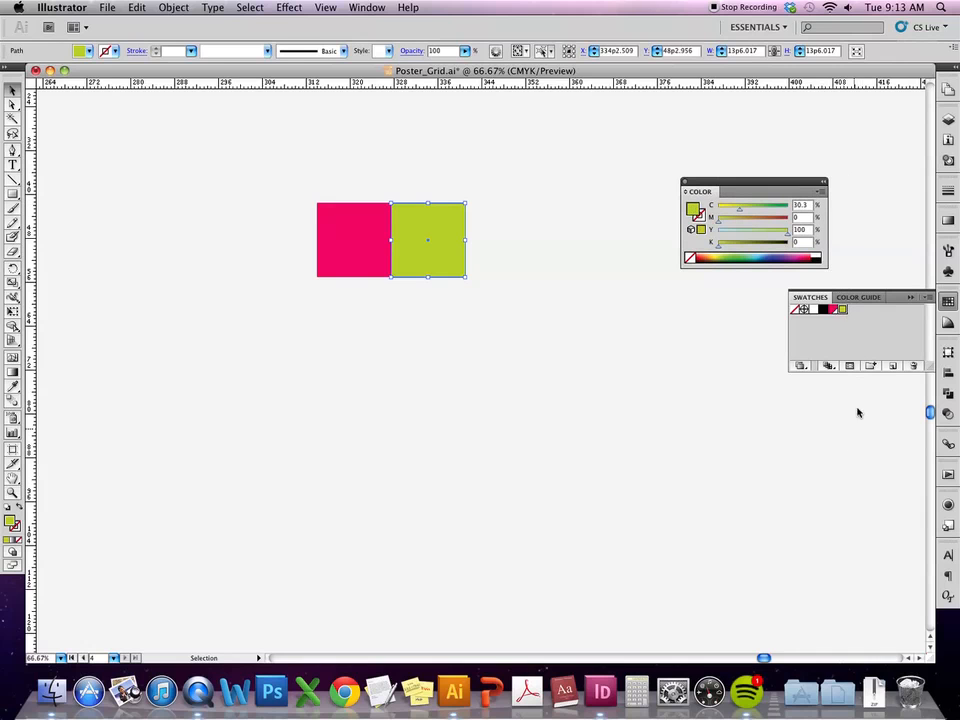
pyautogui.doubleClick(843, 311)
pyautogui.moveTo(574, 184); pyautogui.dragTo(627, 374)
pyautogui.write('lime')
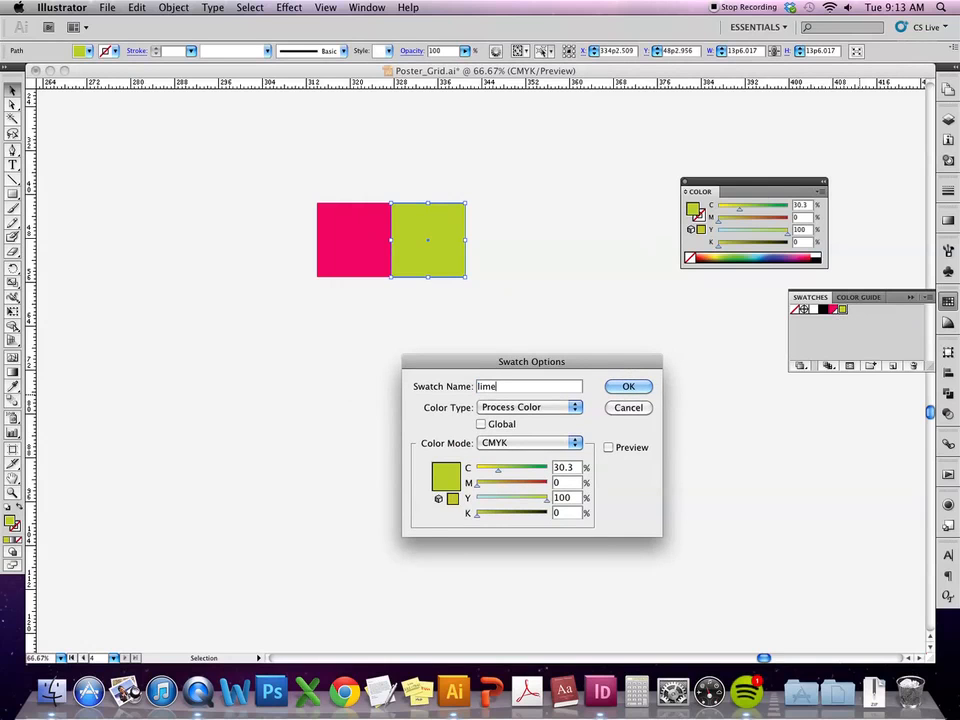
pyautogui.click(497, 428)
pyautogui.click(617, 388)
# Check the tint controls of the lime and strawberry squares and park the floating color controls directly above the swatches
pyautogui.moveTo(748, 181); pyautogui.dragTo(736, 183)
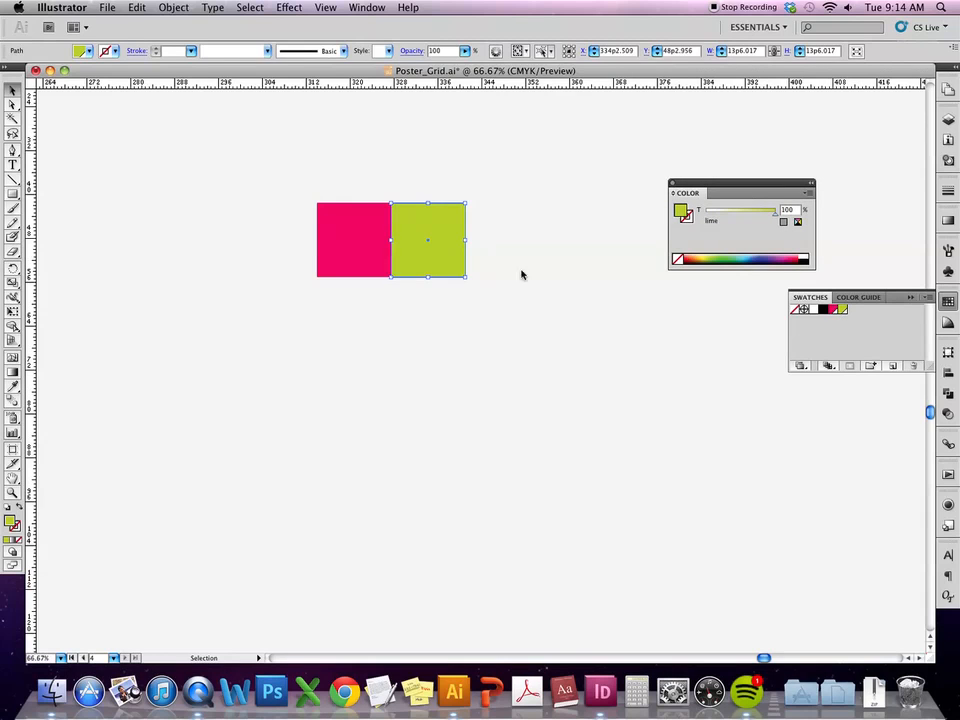
pyautogui.click(844, 311)
pyautogui.click(372, 250)
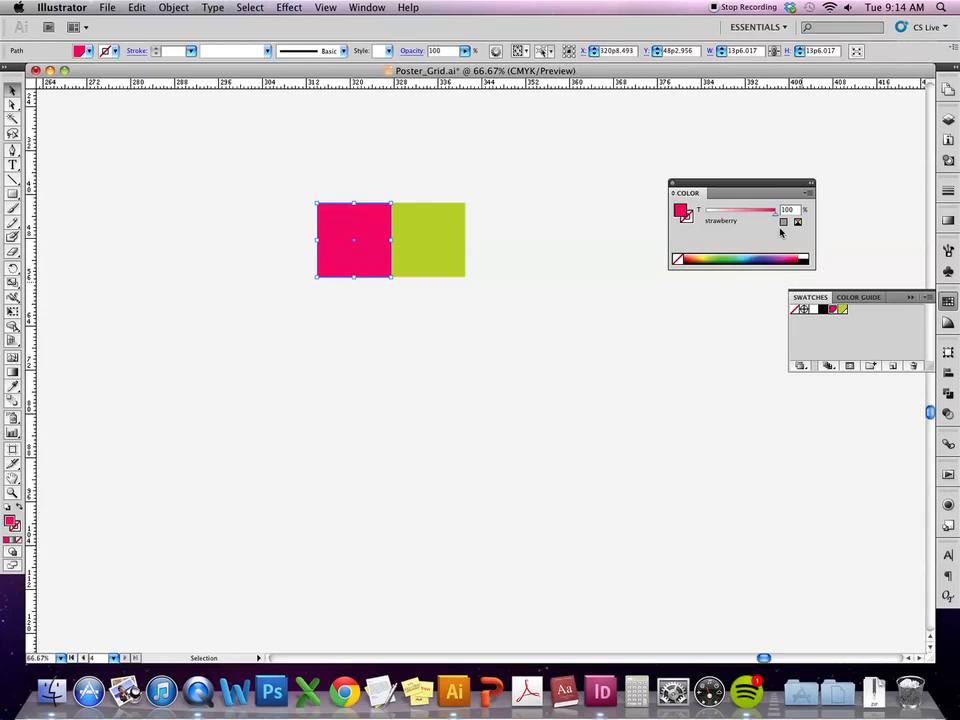
pyautogui.moveTo(738, 187); pyautogui.dragTo(850, 205)
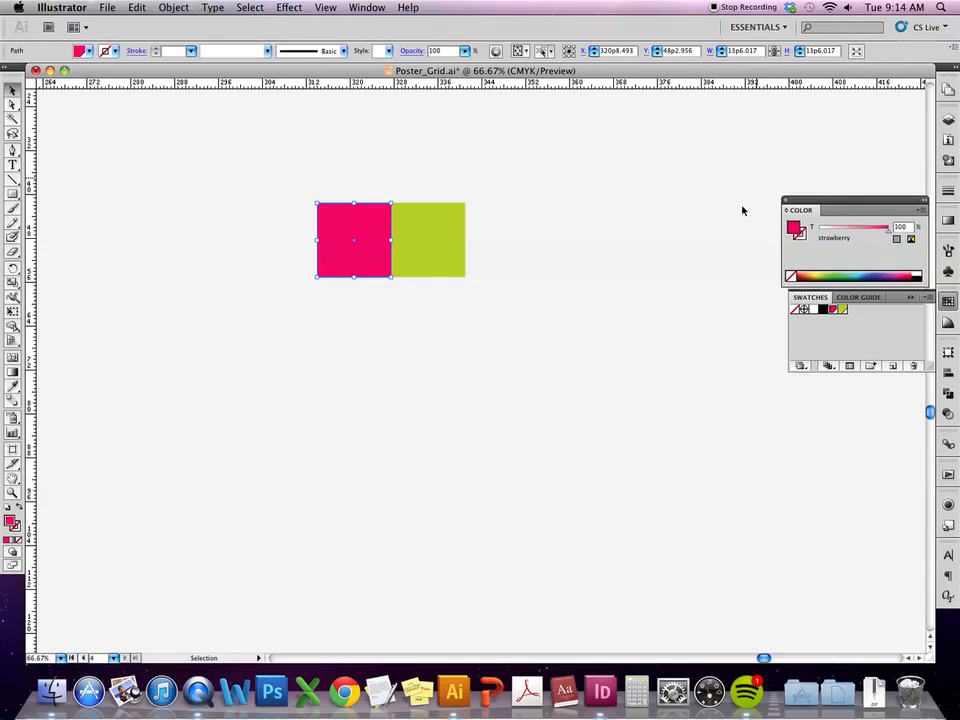
# Place a copy of the strawberry and lime pair directly below the original and set its tint to 90%
pyautogui.click(529, 341)
pyautogui.moveTo(510, 255); pyautogui.dragTo(306, 313)
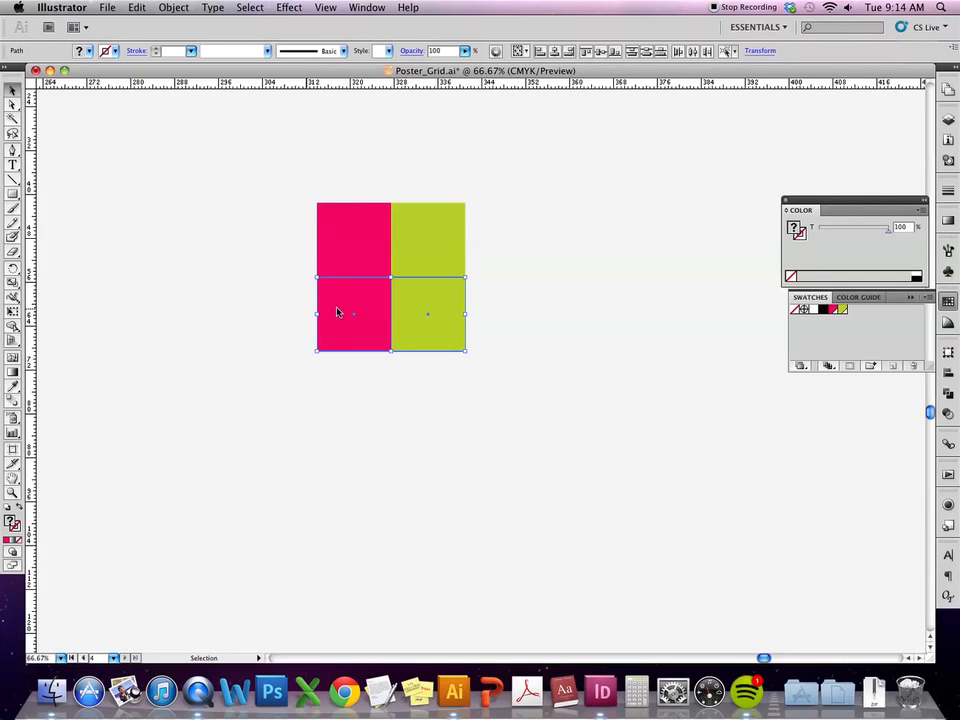
pyautogui.doubleClick(901, 227)
pyautogui.write('90')
pyautogui.press('Return')
pyautogui.click(707, 337)
pyautogui.scroll(-5, 666, 332)
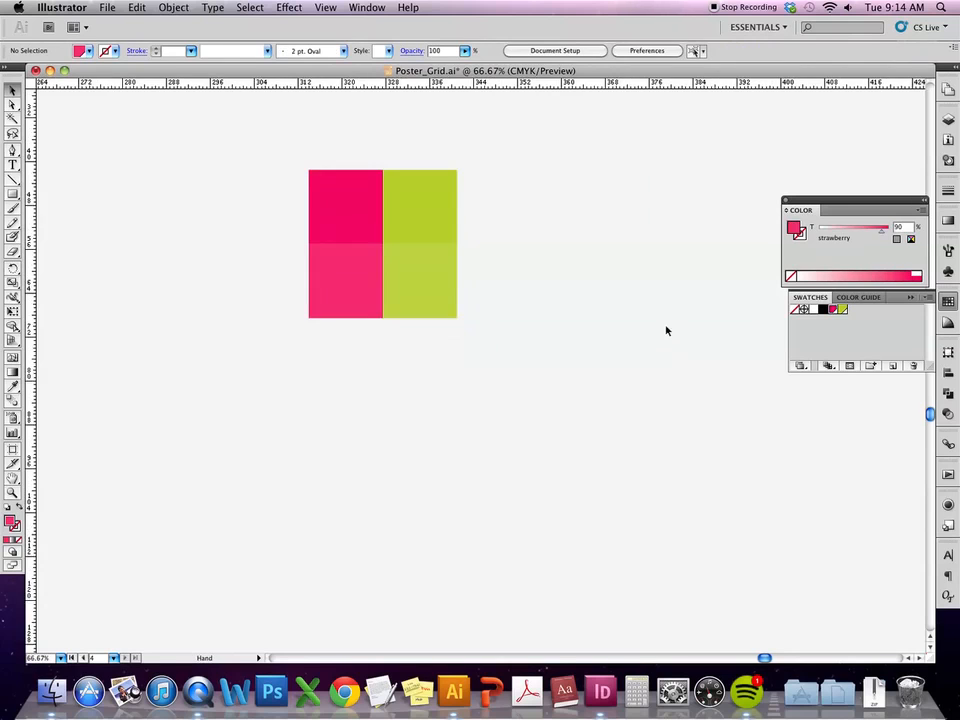
# Copy the 90% pair directly below itself and set the new pair's tint to 80%
pyautogui.moveTo(565, 238); pyautogui.dragTo(300, 250)
pyautogui.moveTo(431, 229); pyautogui.dragTo(433, 304)
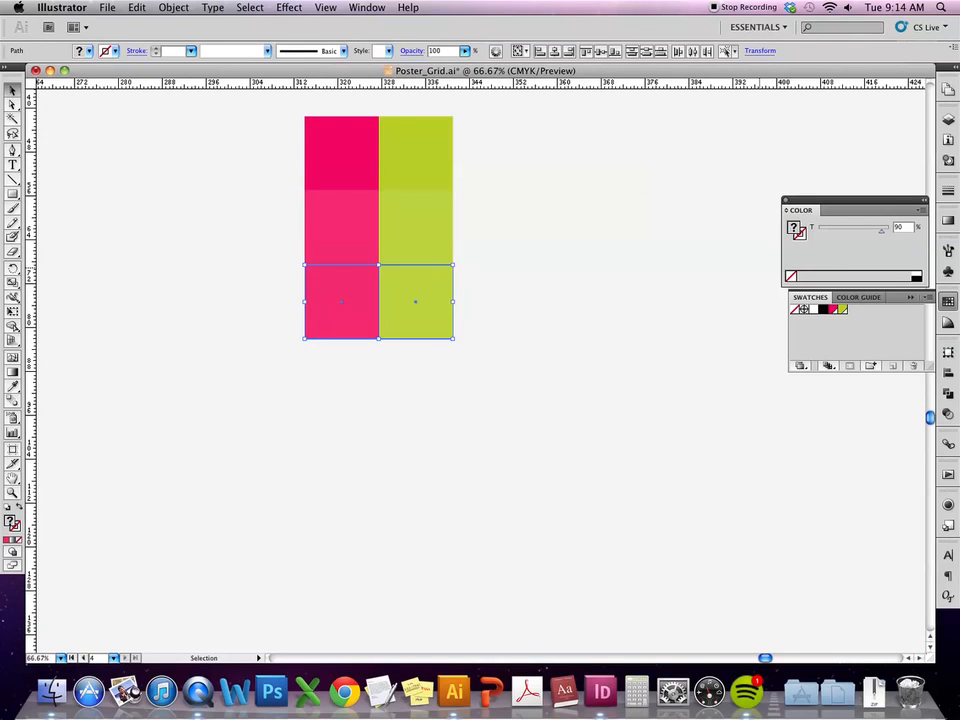
pyautogui.doubleClick(901, 227)
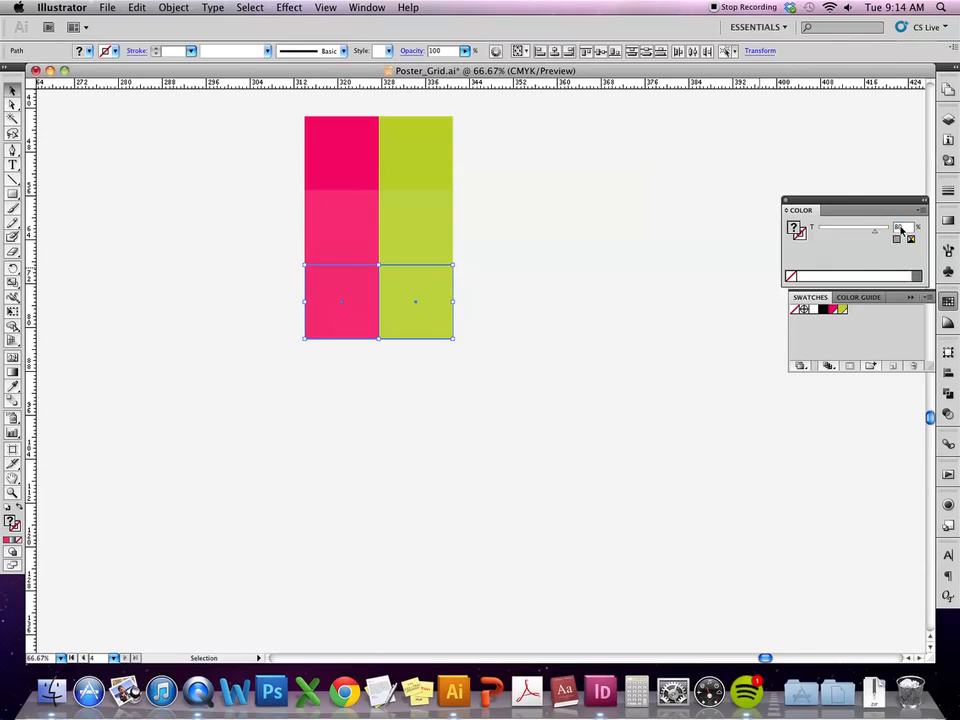
pyautogui.write('80')
pyautogui.press('Return')
# Extend the column downward with two more copies of the pair, tinted 70% and 60%
pyautogui.moveTo(450, 306); pyautogui.dragTo(441, 381)
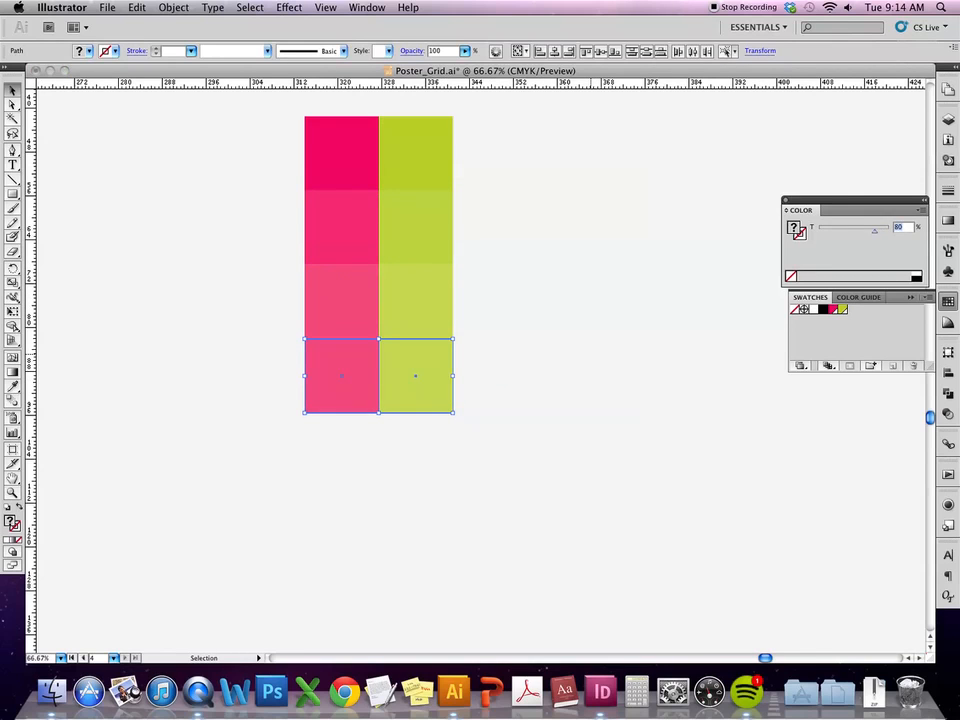
pyautogui.press('Return')
pyautogui.moveTo(446, 379); pyautogui.dragTo(437, 454)
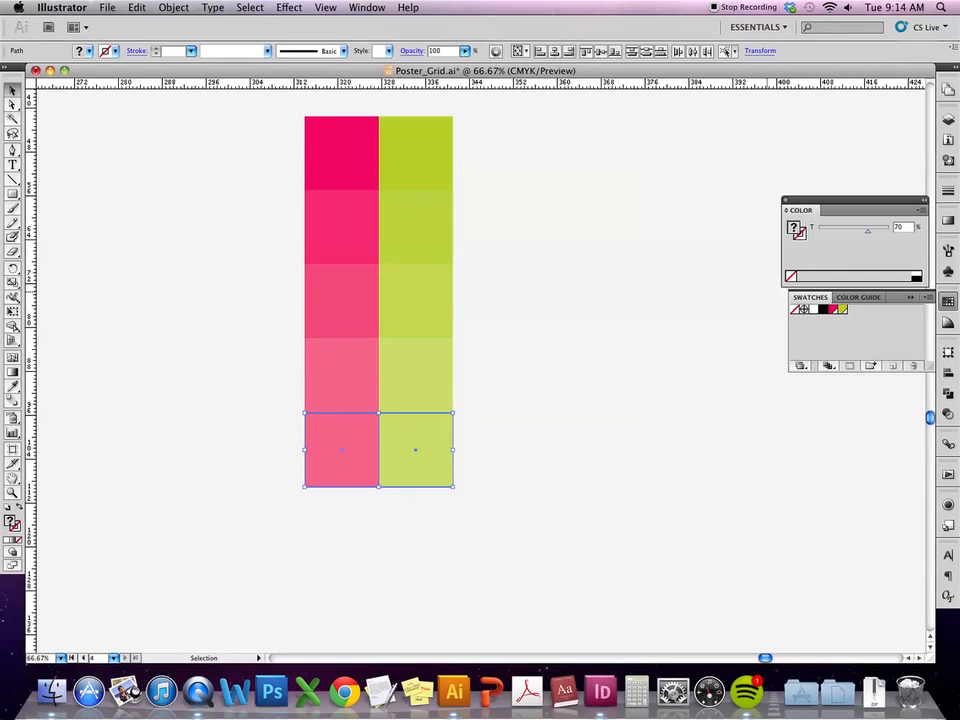
pyautogui.doubleClick(900, 227)
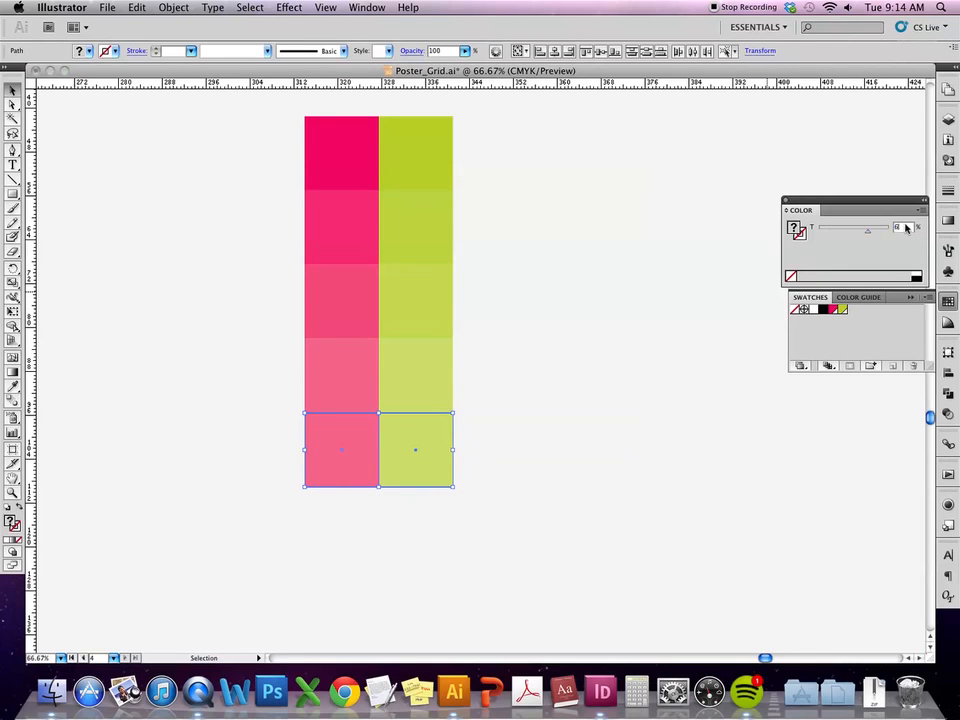
pyautogui.write('60')
pyautogui.press('Return')
# Add two further copies of the pair below the 60% row, tinted 50% and 40%
pyautogui.moveTo(716, 407); pyautogui.dragTo(709, 259)
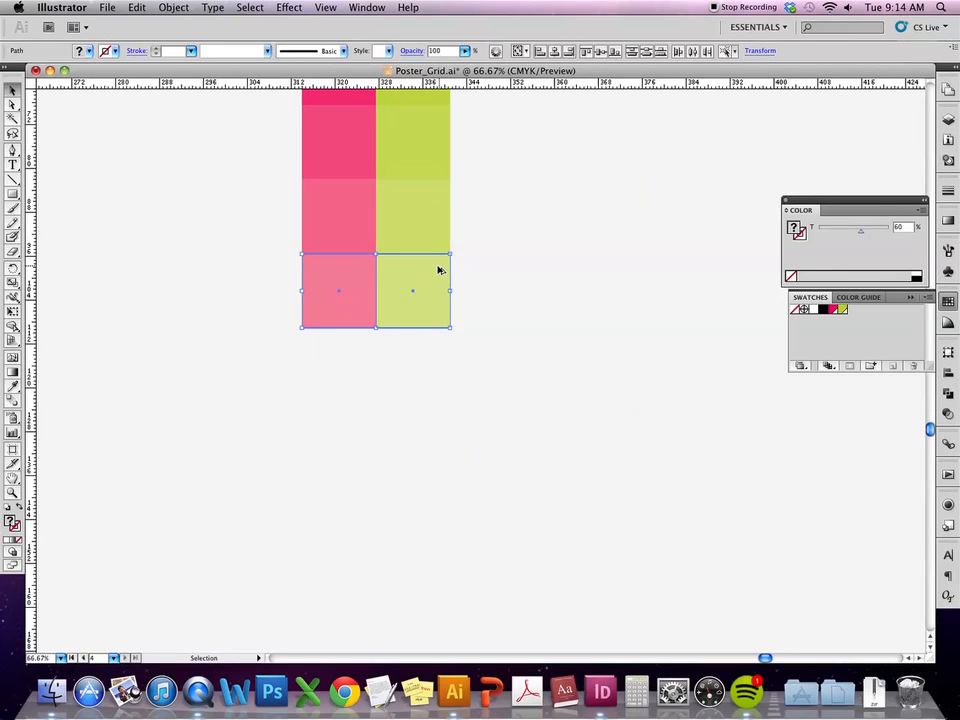
pyautogui.moveTo(437, 272); pyautogui.dragTo(434, 345)
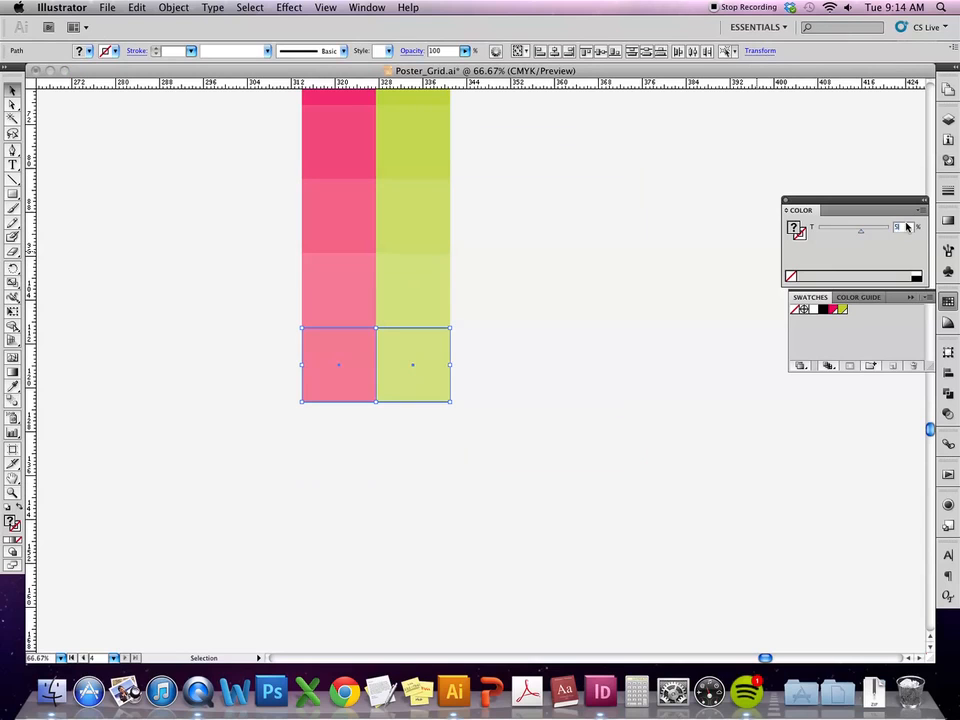
pyautogui.moveTo(437, 349); pyautogui.dragTo(428, 428)
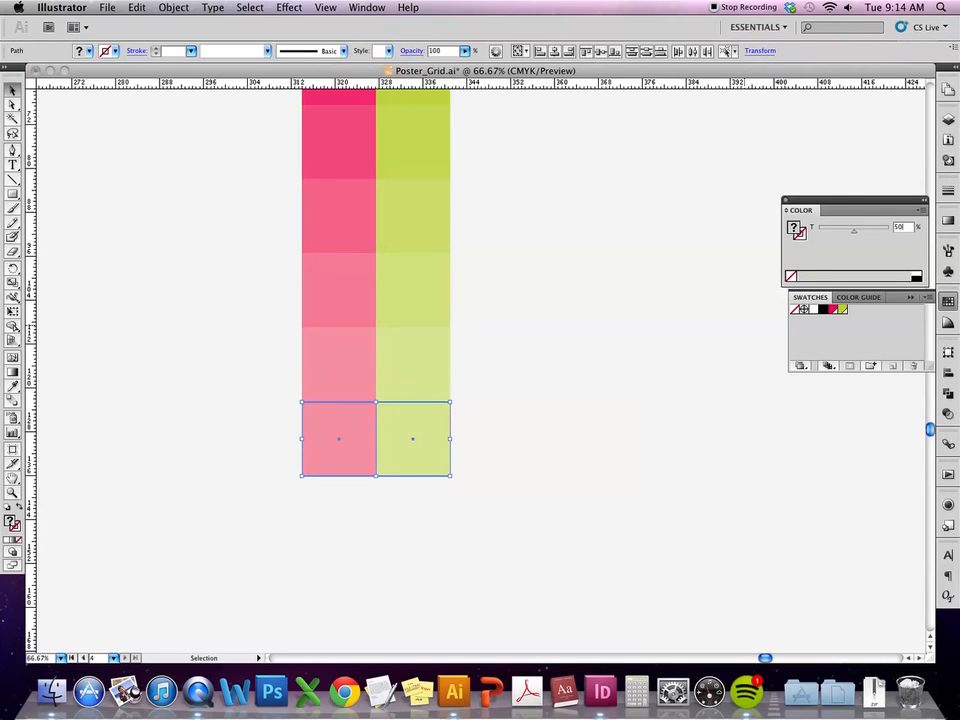
pyautogui.write('40')
pyautogui.press('Return')
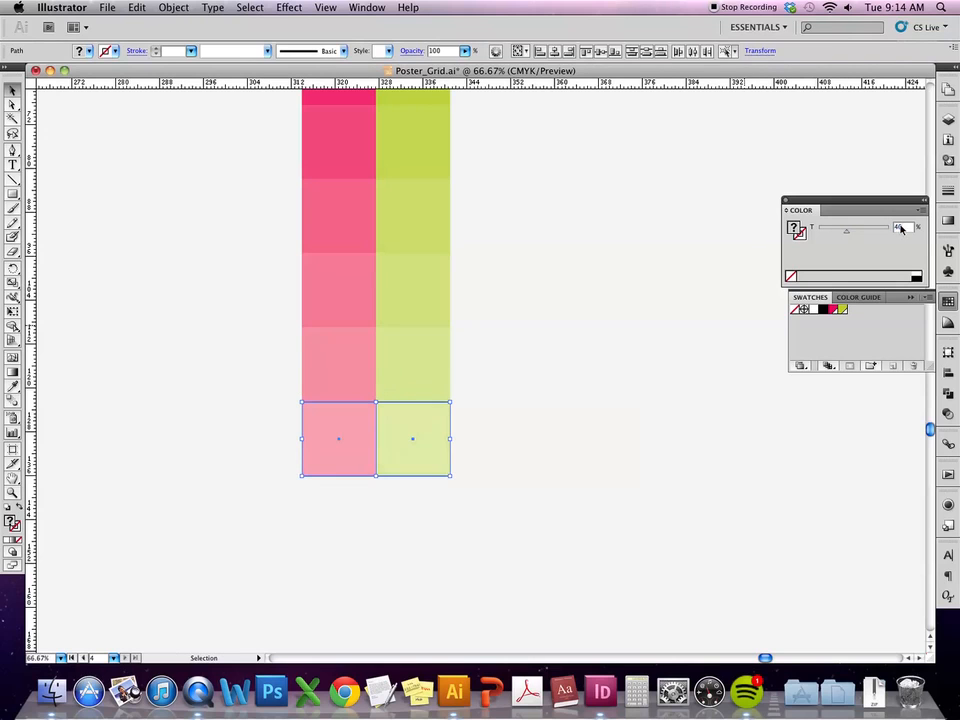
# Continue the column below the 40% row with copies of the pair tinted 30% and 20%
pyautogui.moveTo(446, 419); pyautogui.dragTo(437, 489)
pyautogui.doubleClick(899, 226)
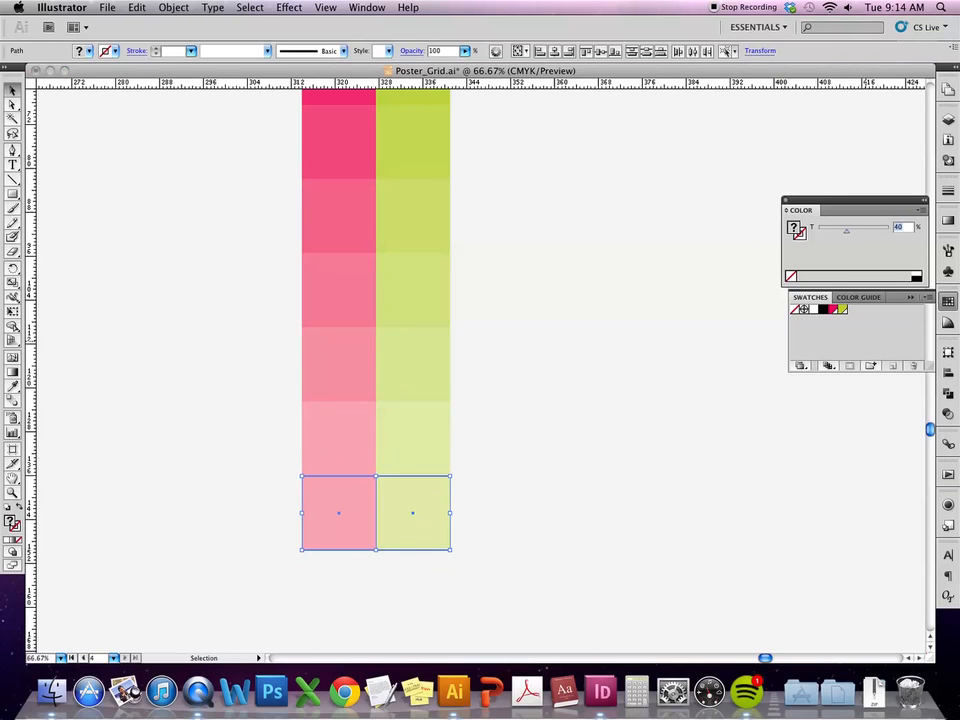
pyautogui.write('30')
pyautogui.press('Return')
pyautogui.moveTo(433, 487); pyautogui.dragTo(431, 558)
pyautogui.doubleClick(899, 227)
pyautogui.write('20')
pyautogui.press('Return')
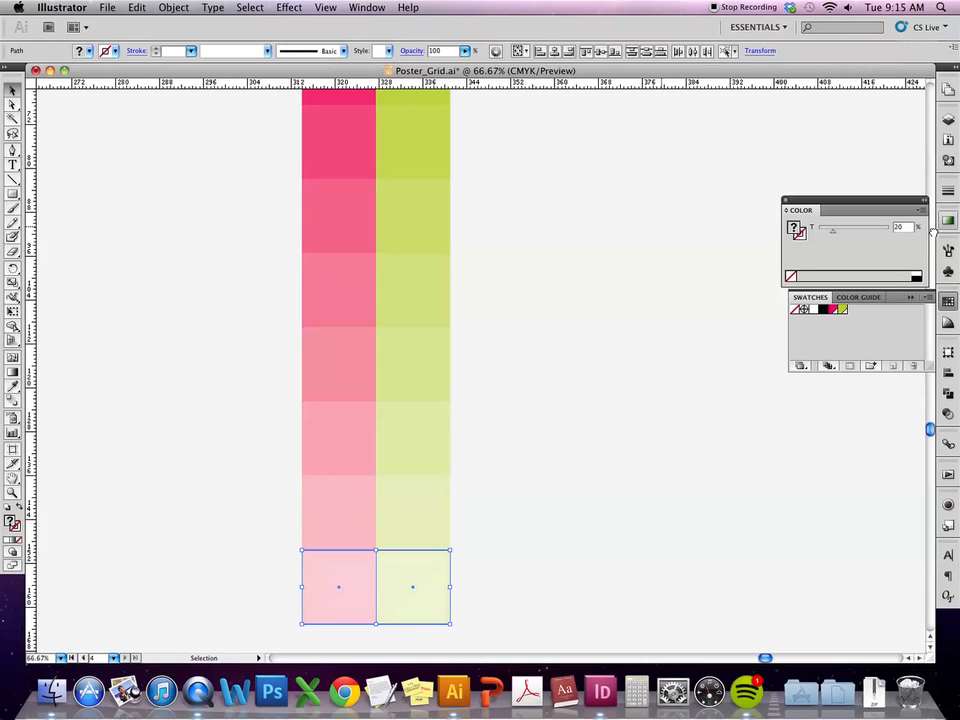
# Copy the 20% pair directly below itself, set the new pair's tint to 10%, and deselect it
pyautogui.moveTo(671, 308); pyautogui.dragTo(677, 175)
pyautogui.moveTo(450, 407); pyautogui.dragTo(454, 482)
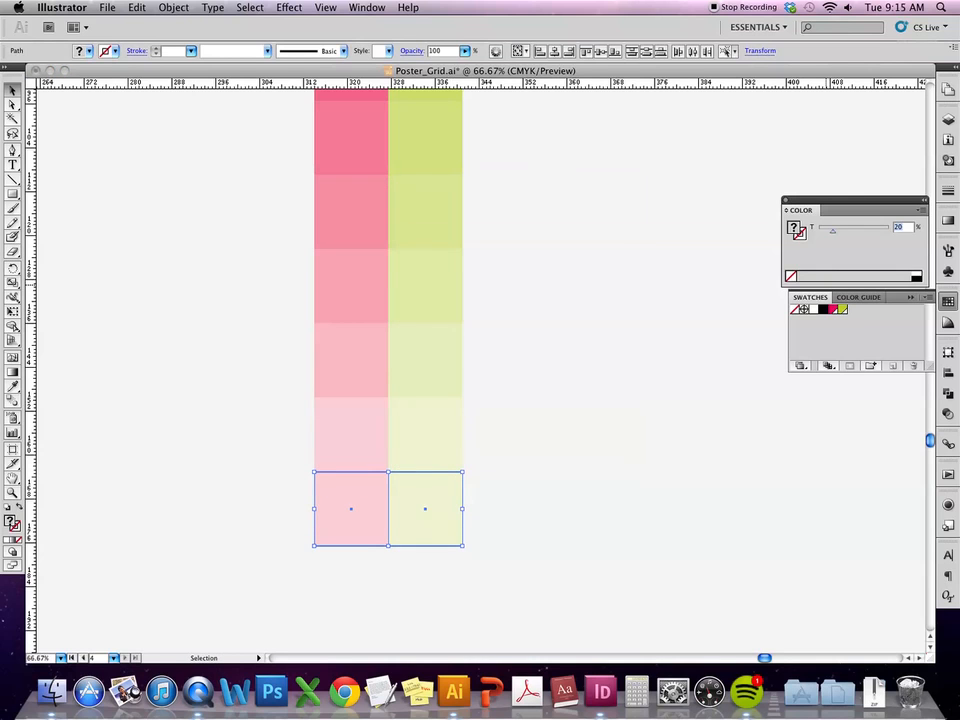
pyautogui.press('Return')
pyautogui.click(756, 199)
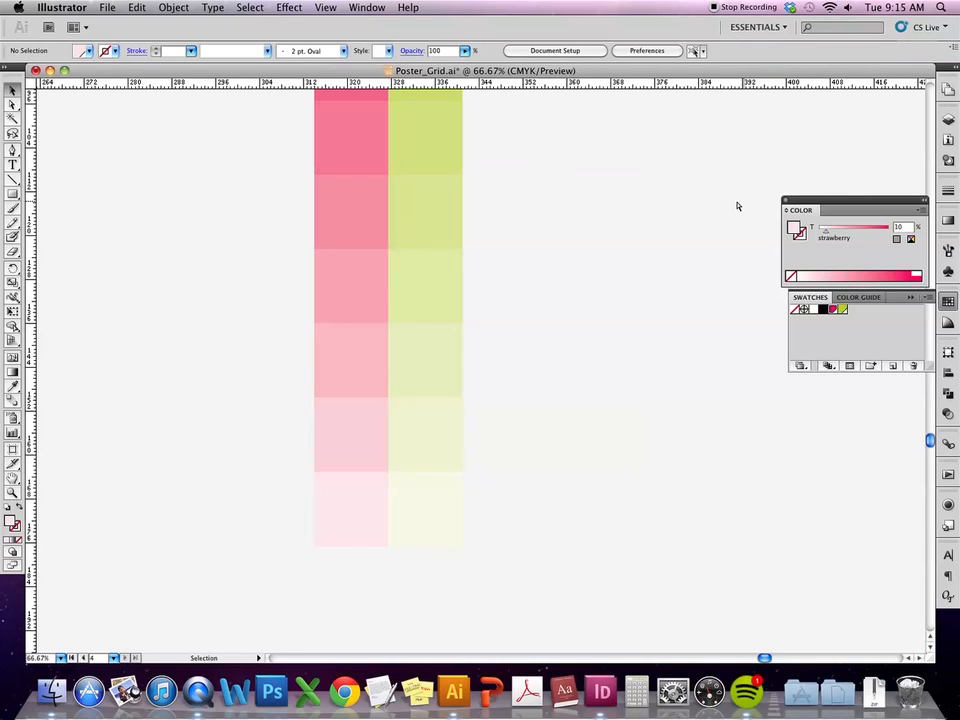
# Pair a copy of the 90% strawberry square with a copy of the 40% lime square in the empty area right of the tint column
pyautogui.press('super+minus')
pyautogui.press('super+minus')
pyautogui.scroll(5, 649, 227)
pyautogui.hscroll(2, 649, 227)
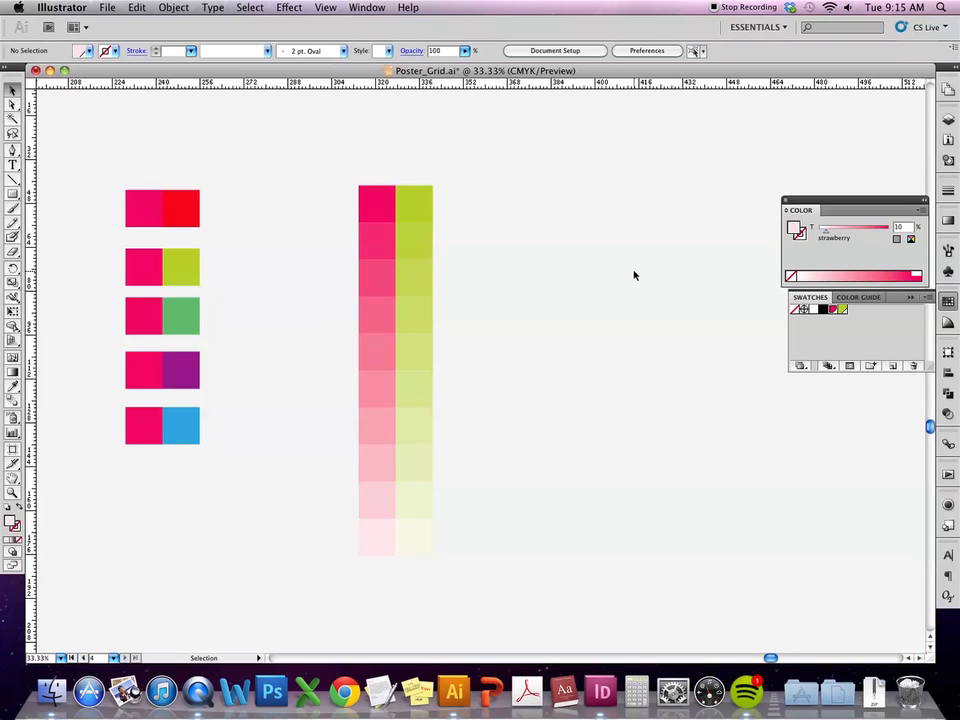
pyautogui.click(388, 241)
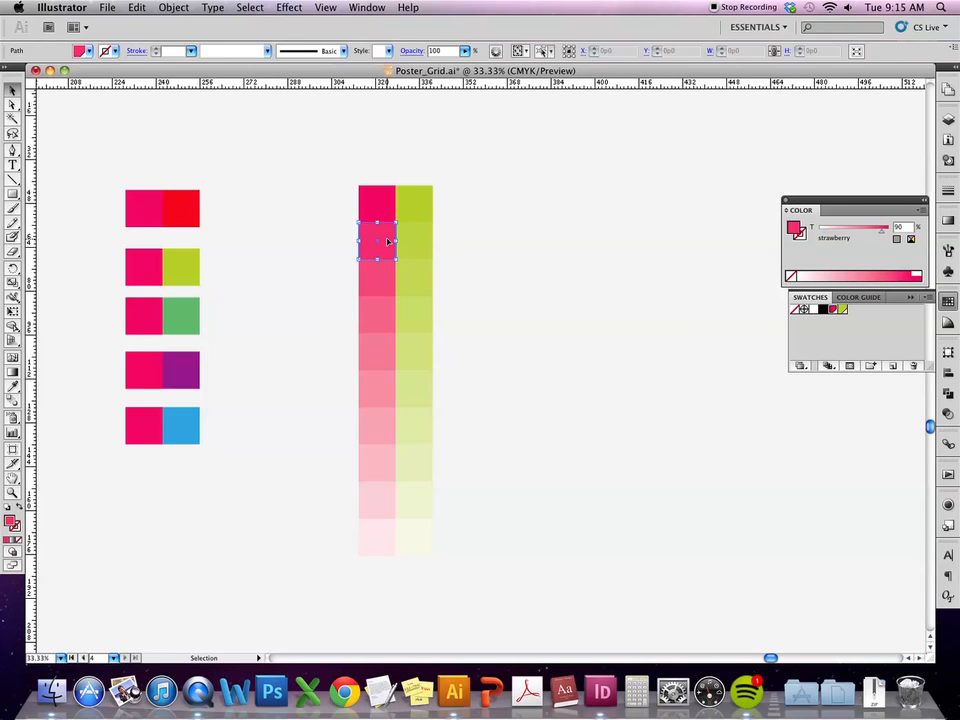
pyautogui.moveTo(375, 251); pyautogui.dragTo(548, 476)
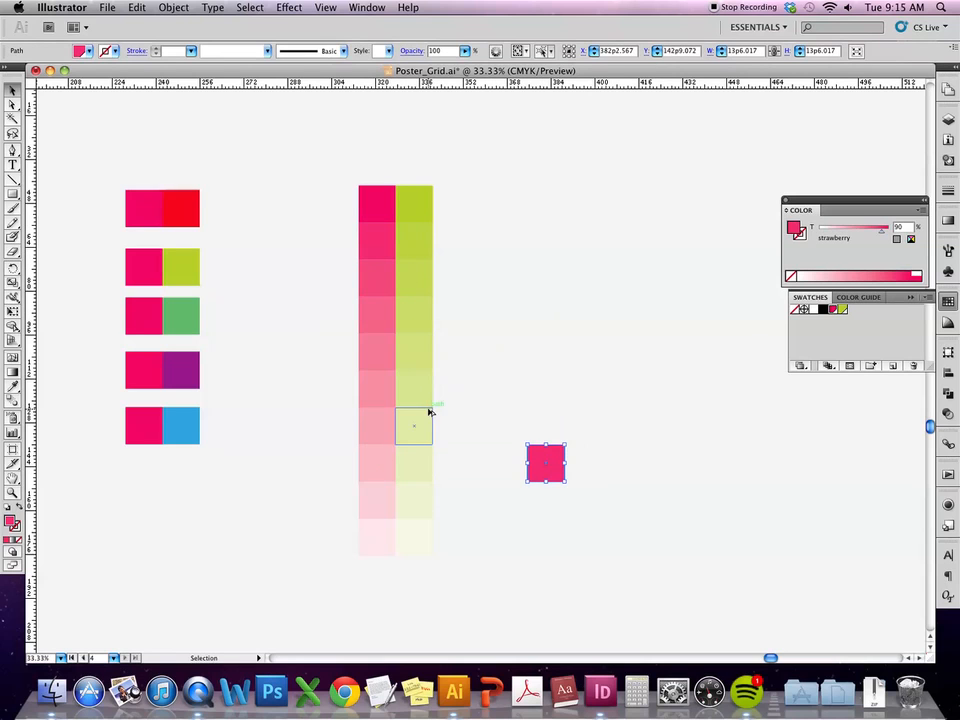
pyautogui.moveTo(420, 428); pyautogui.dragTo(575, 480)
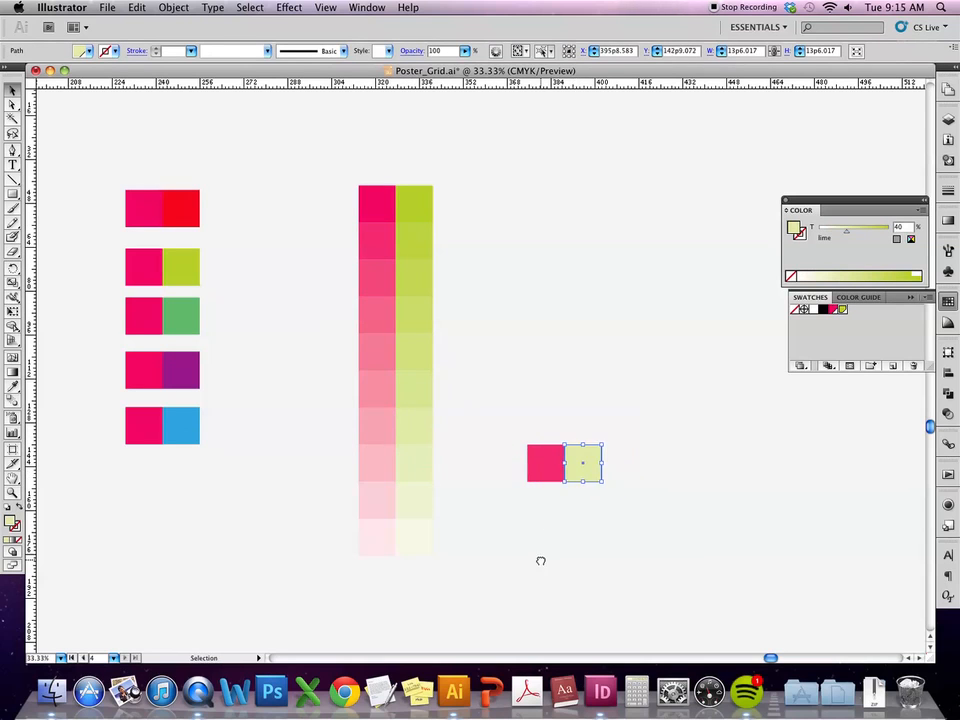
pyautogui.click(560, 560)
# Move the 90% strawberry and 40% lime pair below the pink and blue pair in the column of color pairs
pyautogui.moveTo(640, 516); pyautogui.dragTo(594, 451)
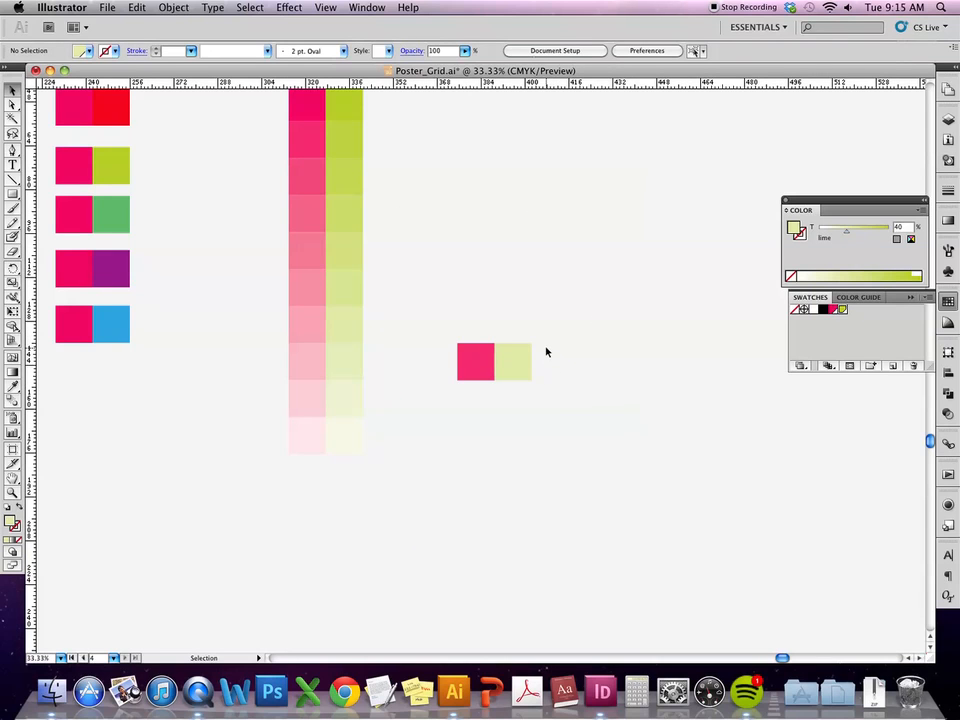
pyautogui.scroll(3, 651, 349)
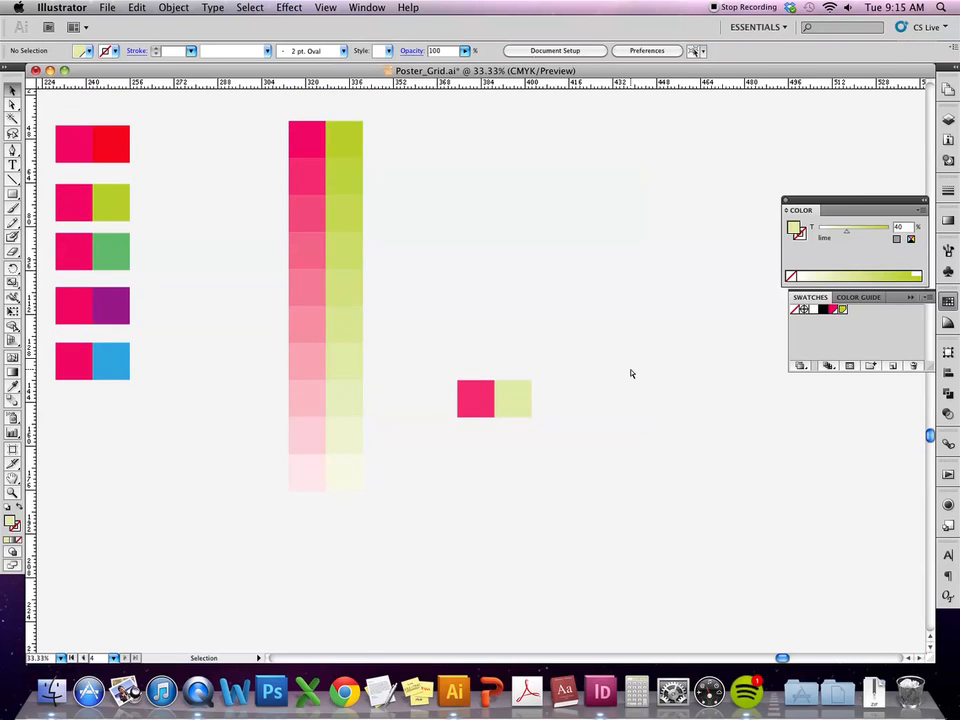
pyautogui.press('super+equal')
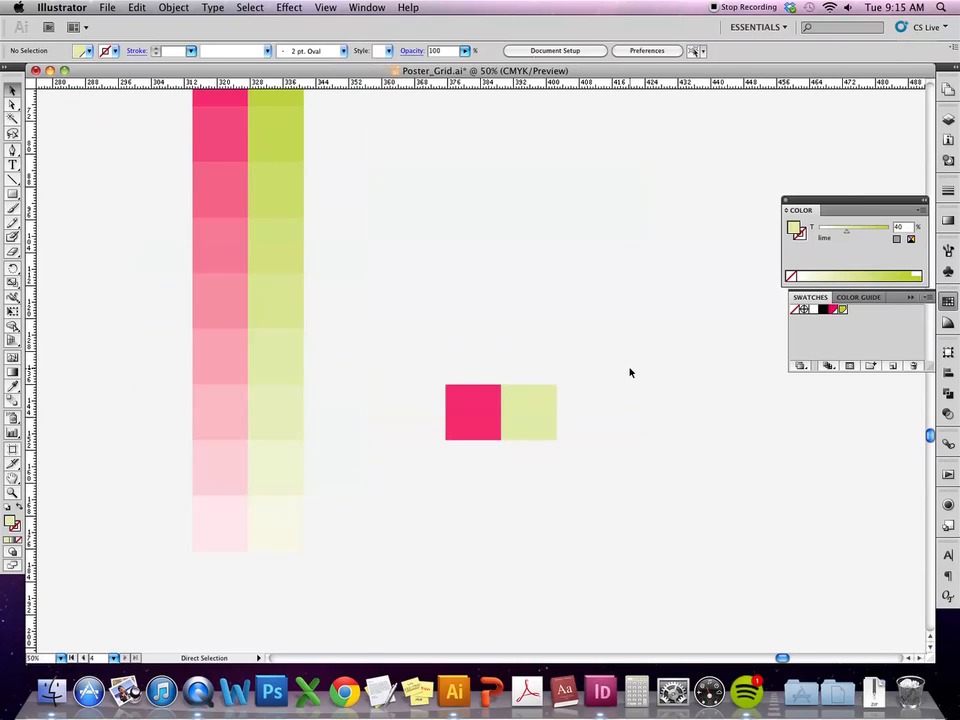
pyautogui.press('super+equal')
pyautogui.press('super+minus')
pyautogui.press('super+minus')
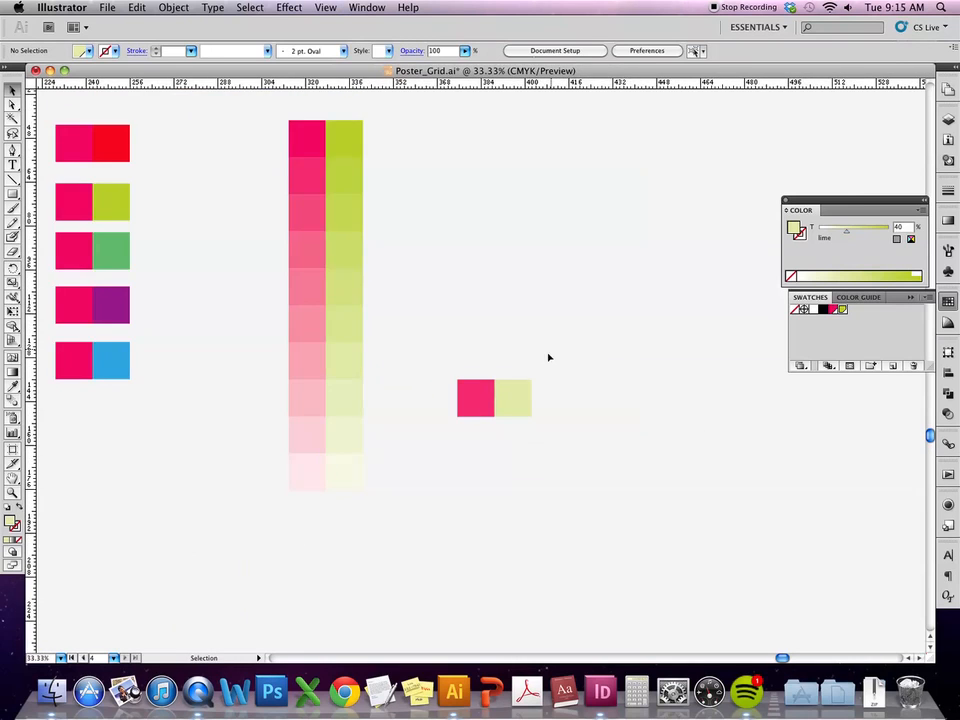
pyautogui.click(512, 398)
pyautogui.moveTo(512, 398); pyautogui.dragTo(69, 432)
pyautogui.press('super+shift+a')
# Place a copy of the top strawberry square directly to its left and fill the copy with the black swatch
pyautogui.click(336, 135)
pyautogui.moveTo(318, 134); pyautogui.dragTo(277, 135)
pyautogui.click(823, 309)
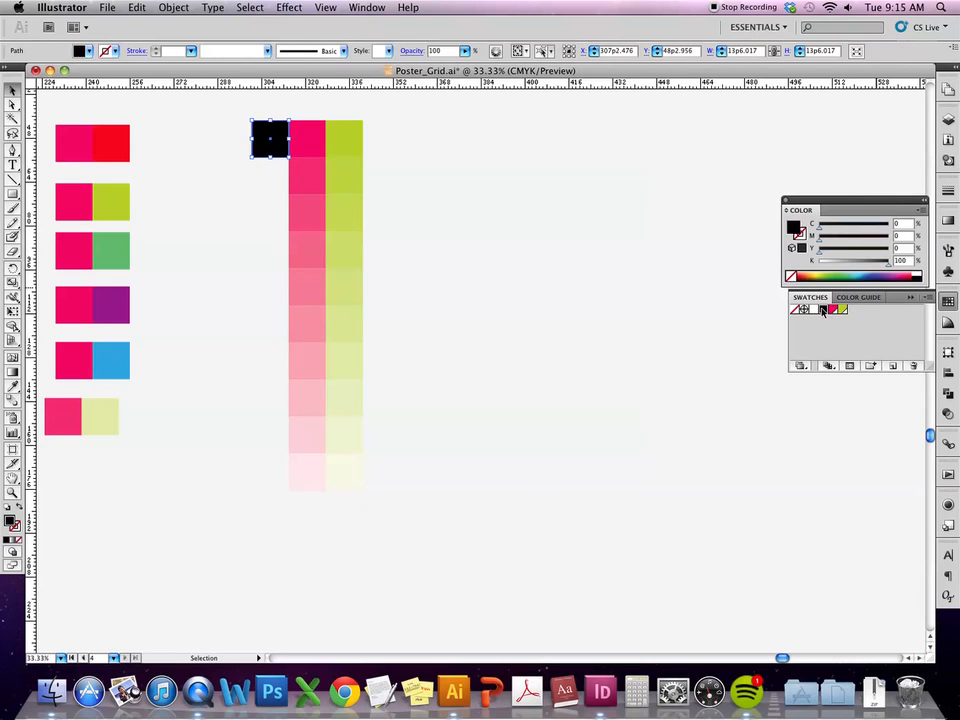
# Place a copy of the black square below the bottom row of the tint columns, fill it white, and deselect it
pyautogui.moveTo(280, 140); pyautogui.dragTo(283, 168)
pyautogui.click(424, 172)
pyautogui.click(282, 171)
pyautogui.moveTo(283, 172); pyautogui.dragTo(285, 506)
pyautogui.moveTo(892, 265); pyautogui.dragTo(799, 267)
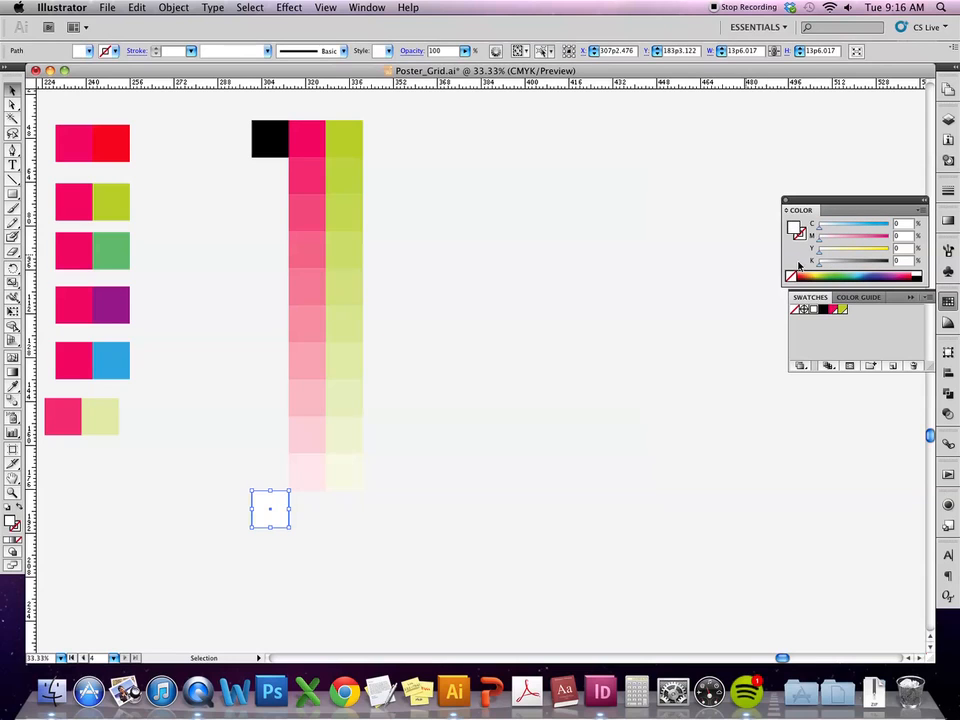
pyautogui.click(587, 386)
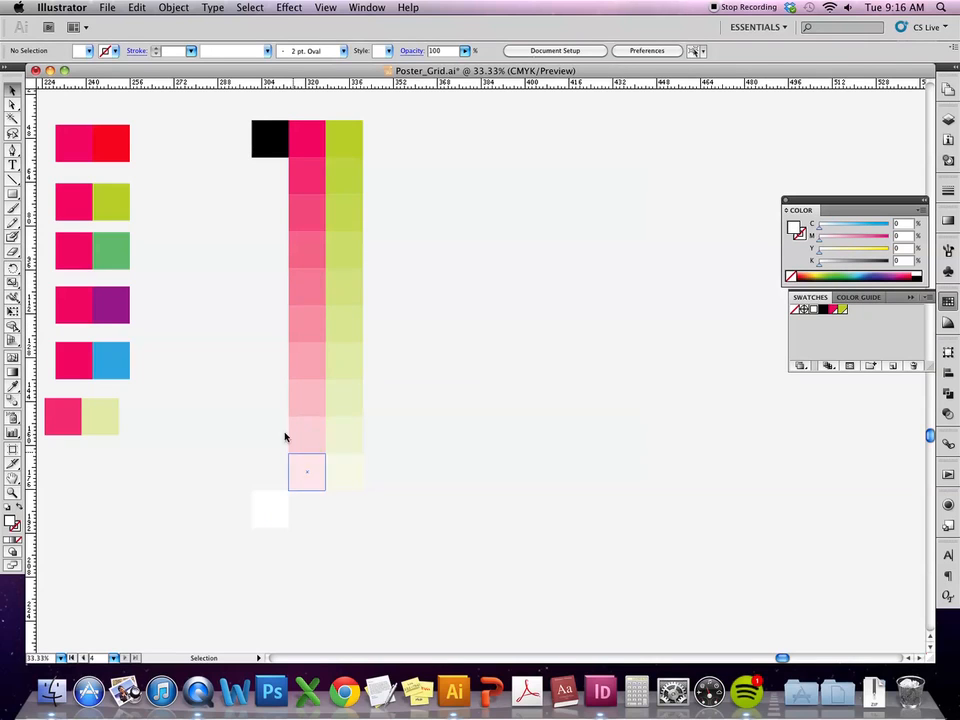
# Try to blend the black square into the white square with a smooth color transition, then release the blend
pyautogui.moveTo(212, 118); pyautogui.dragTo(270, 504)
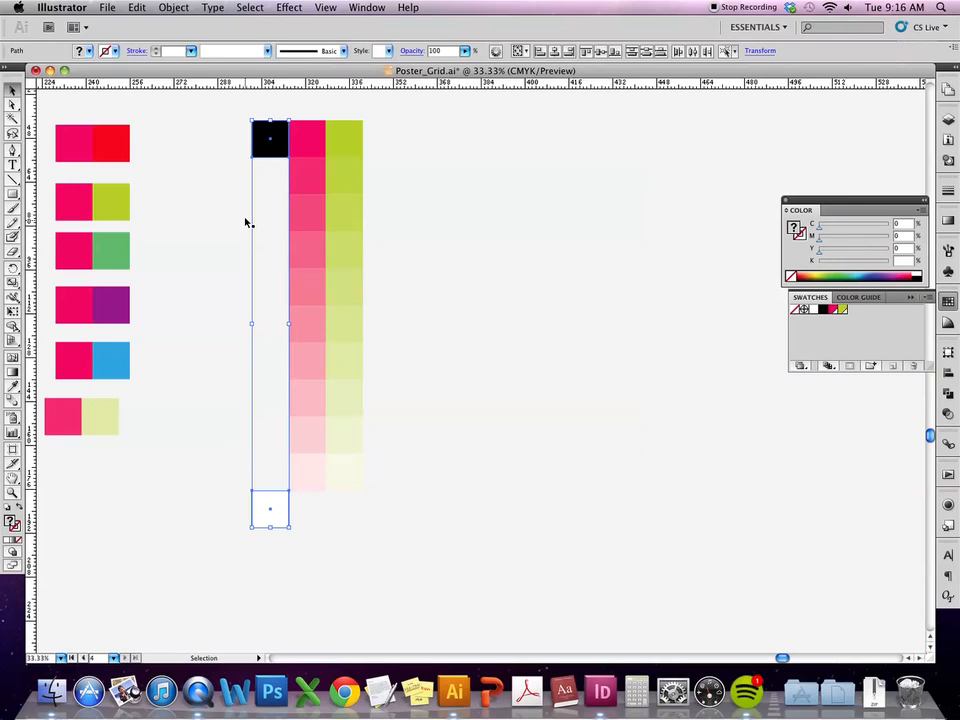
pyautogui.click(13, 328)
pyautogui.click(32, 328)
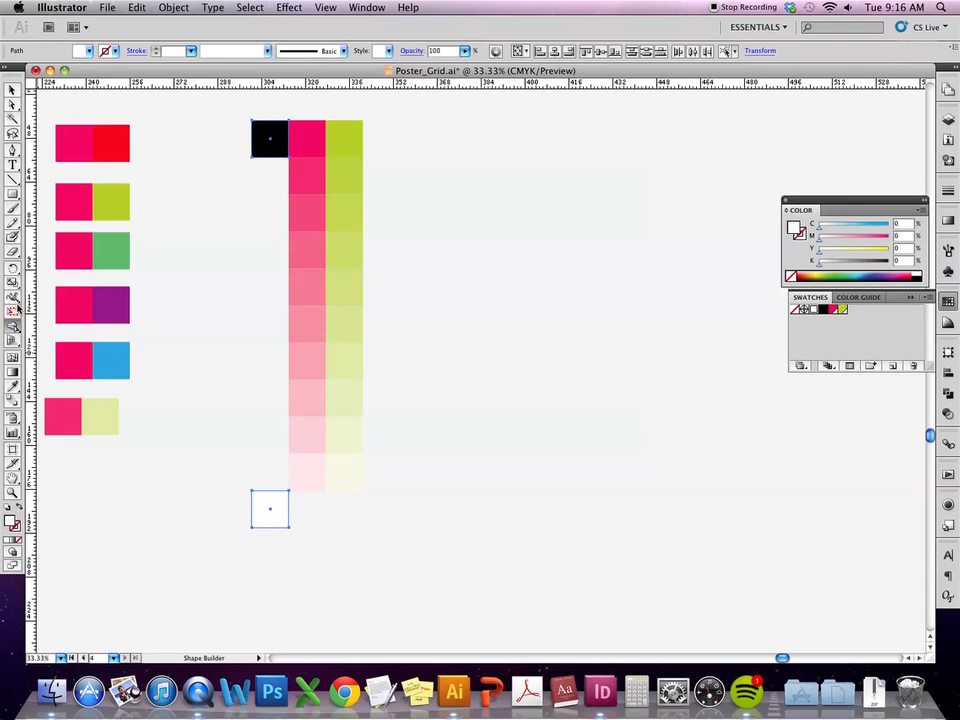
pyautogui.click(15, 285)
pyautogui.click(52, 285)
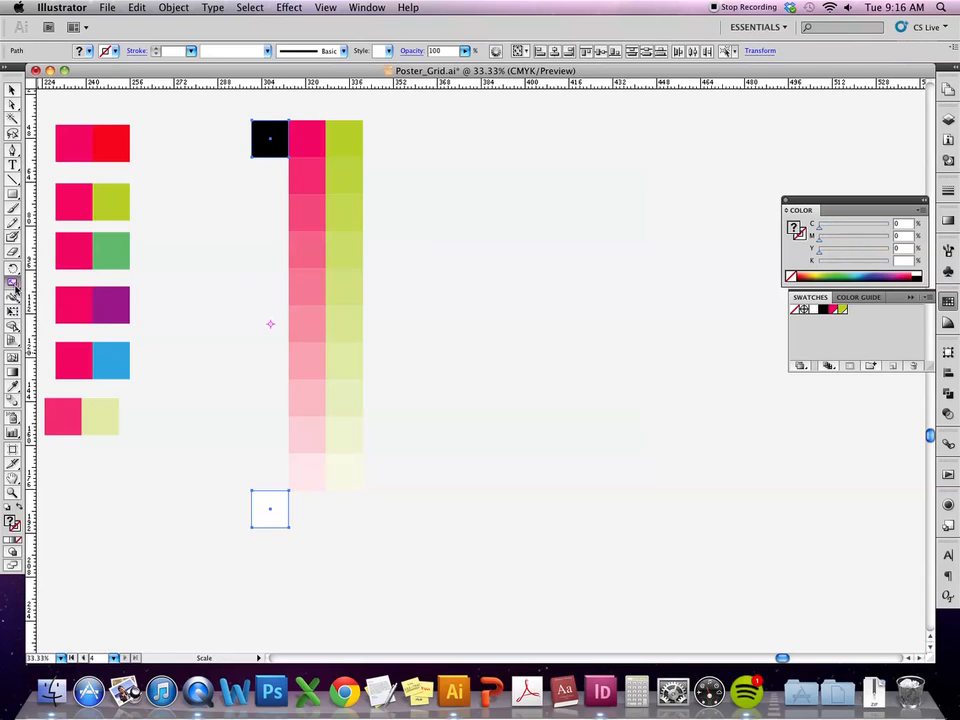
pyautogui.click(16, 402)
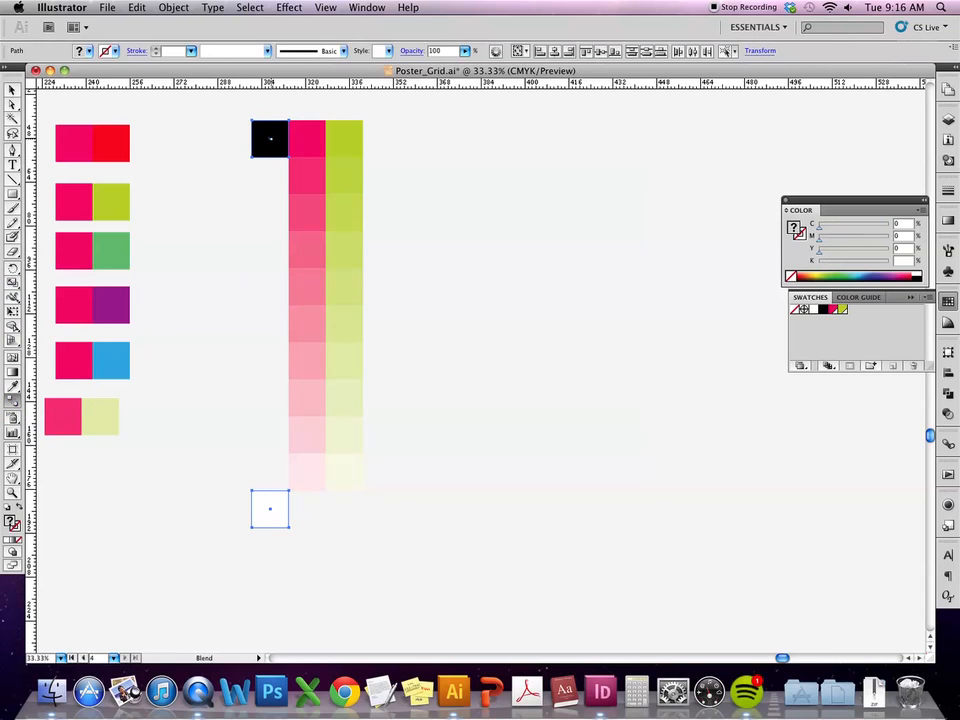
pyautogui.click(269, 139)
pyautogui.click(269, 508)
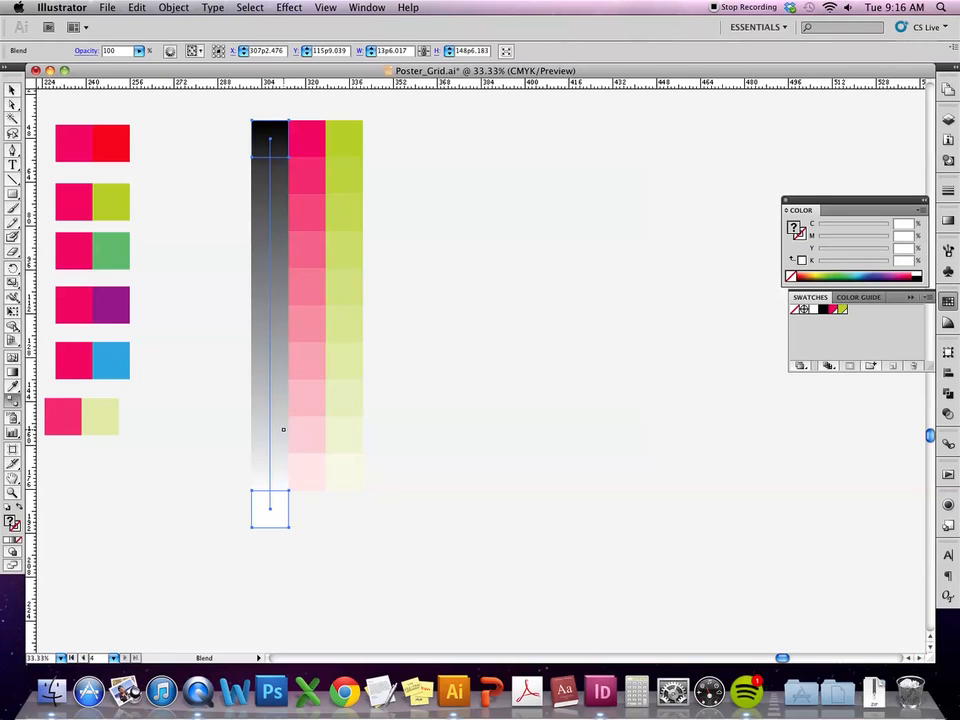
pyautogui.press('super+alt+shift+b')
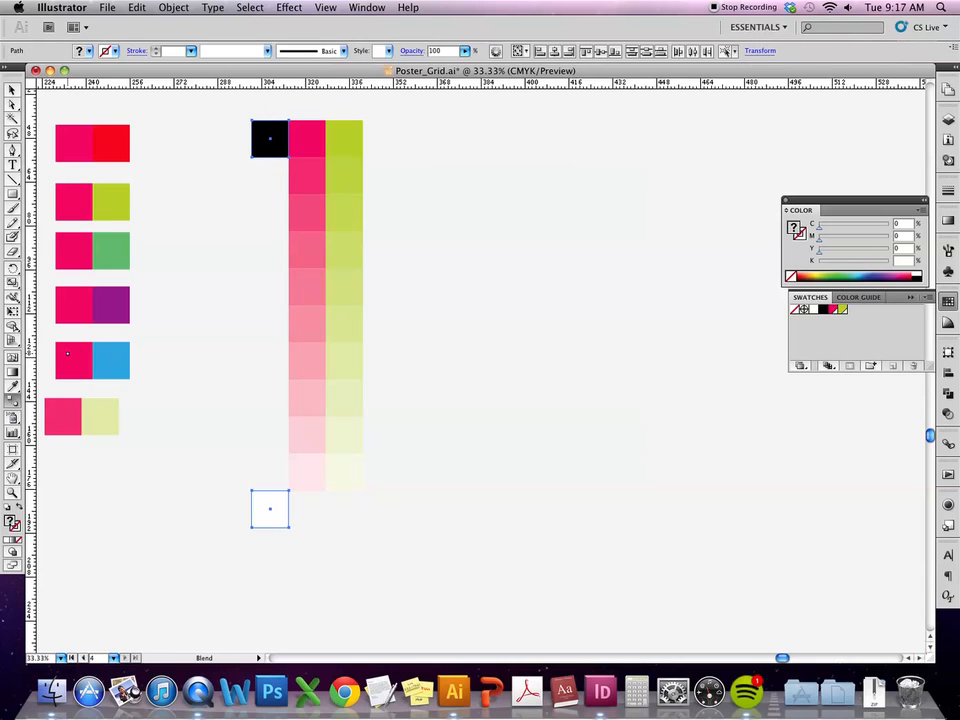
# Set the blend spacing to Specified Steps with a value of 9
pyautogui.doubleClick(12, 403)
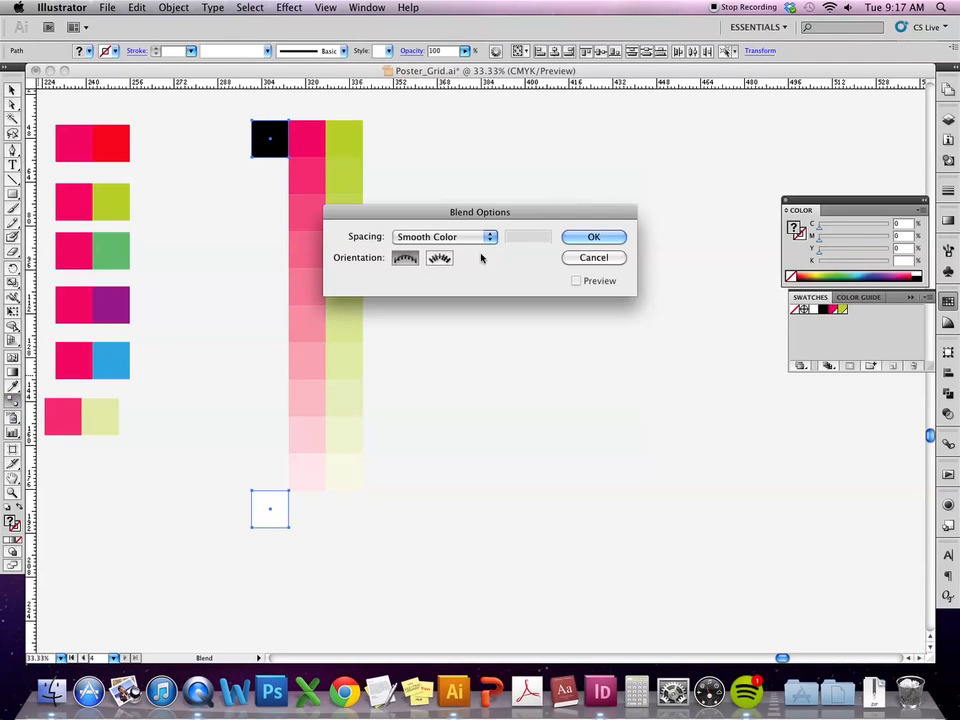
pyautogui.click(450, 237)
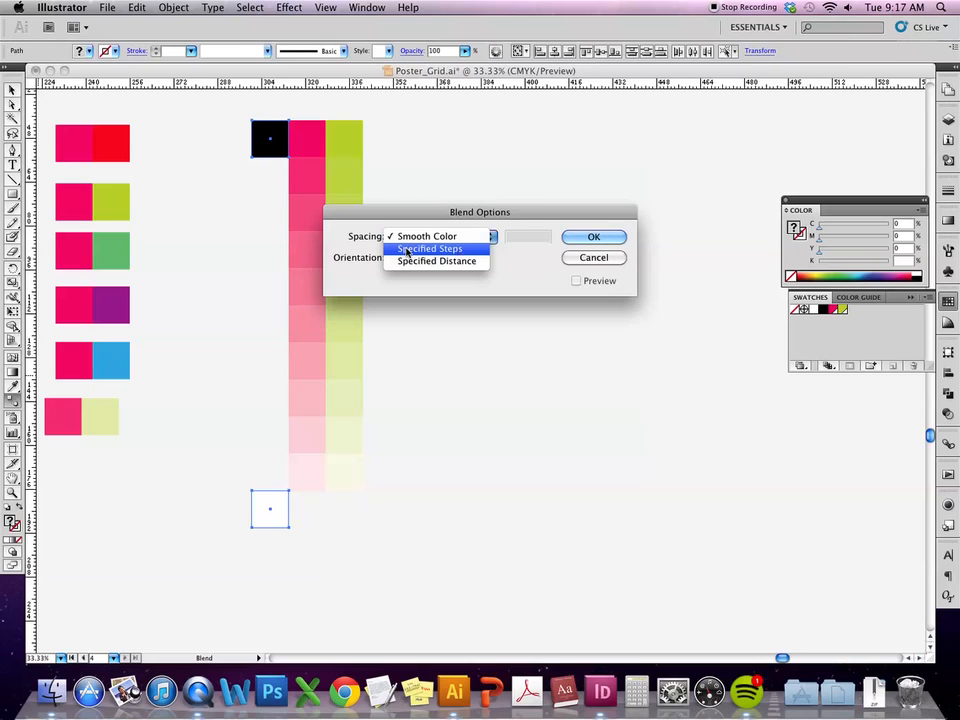
pyautogui.click(445, 248)
pyautogui.write('9')
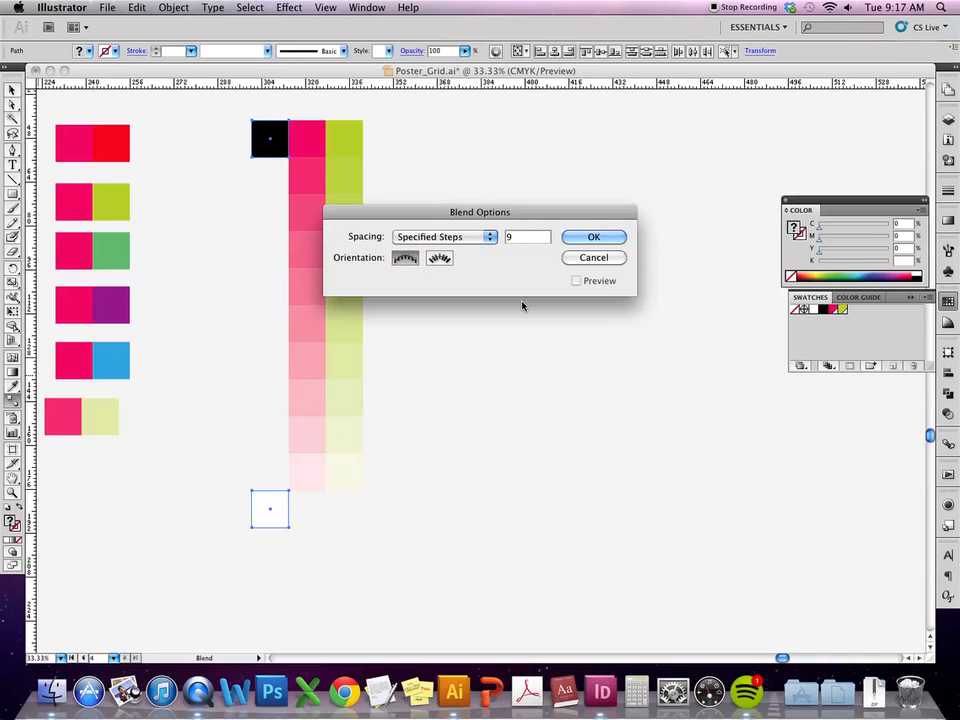
pyautogui.click(595, 241)
# Blend the black square with the white square below the tint columns, then deselect the blend
pyautogui.click(270, 138)
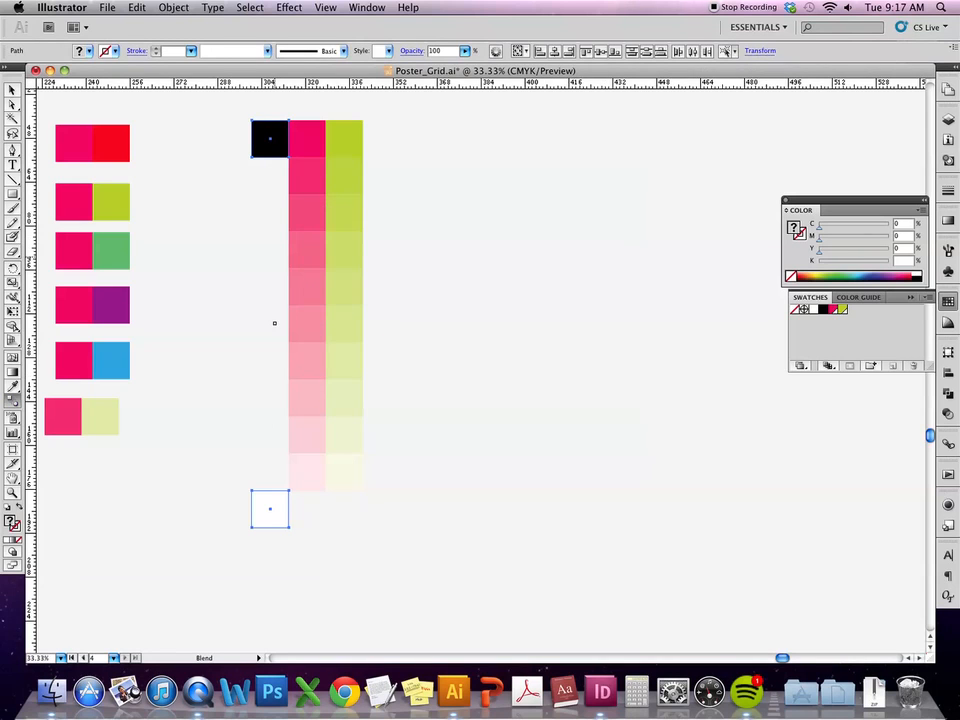
pyautogui.click(270, 510)
pyautogui.click(10, 90)
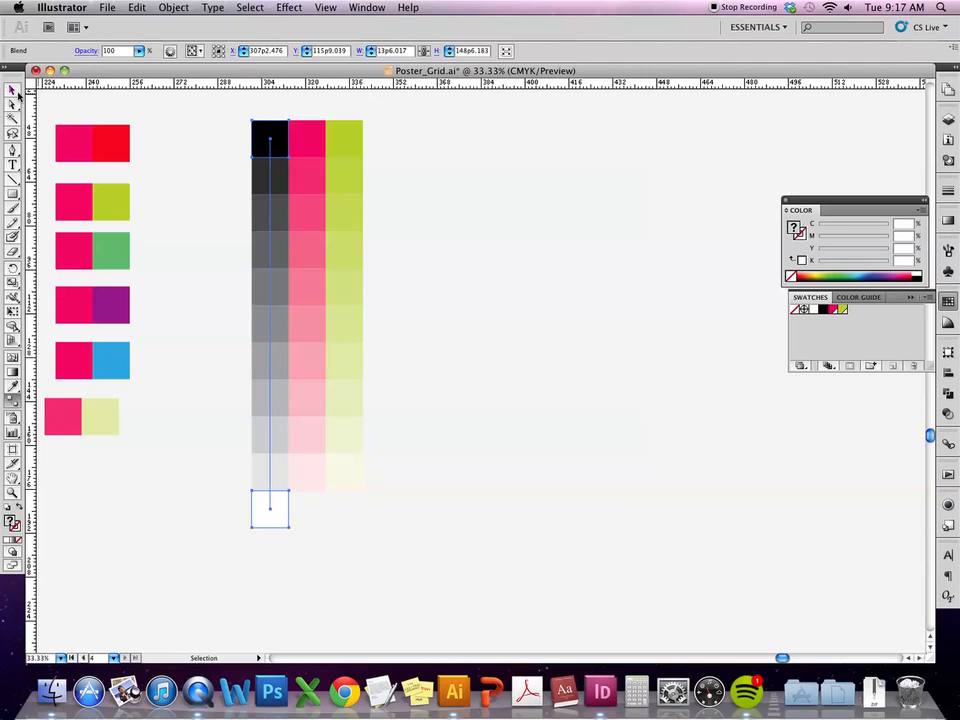
pyautogui.click(245, 320)
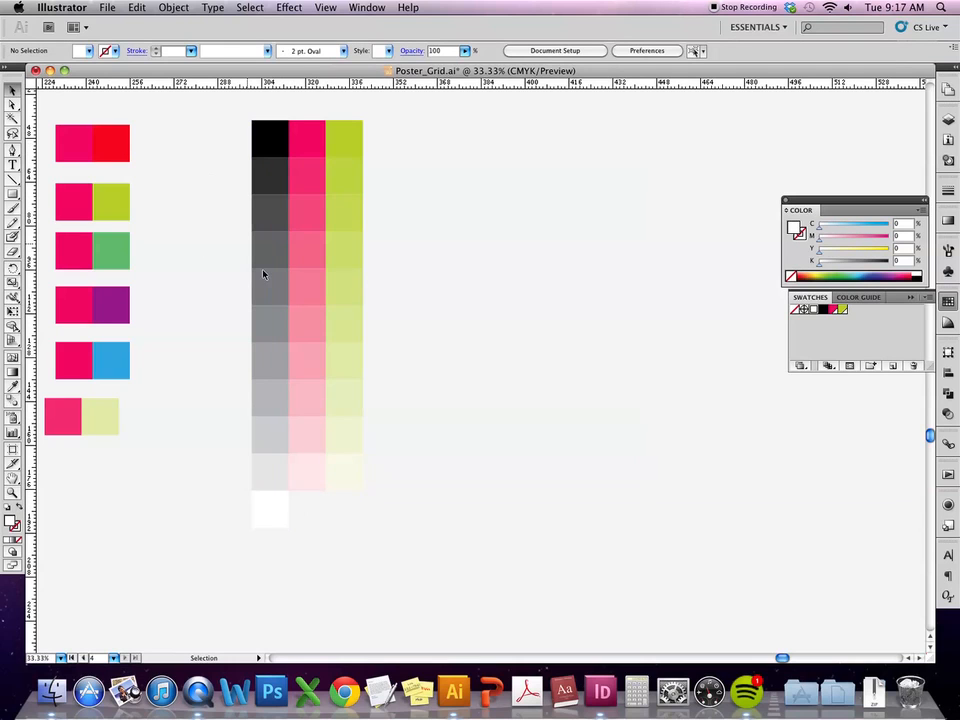
# Expand the black-to-white blend and ungroup it into individual gray squares
pyautogui.click(257, 157)
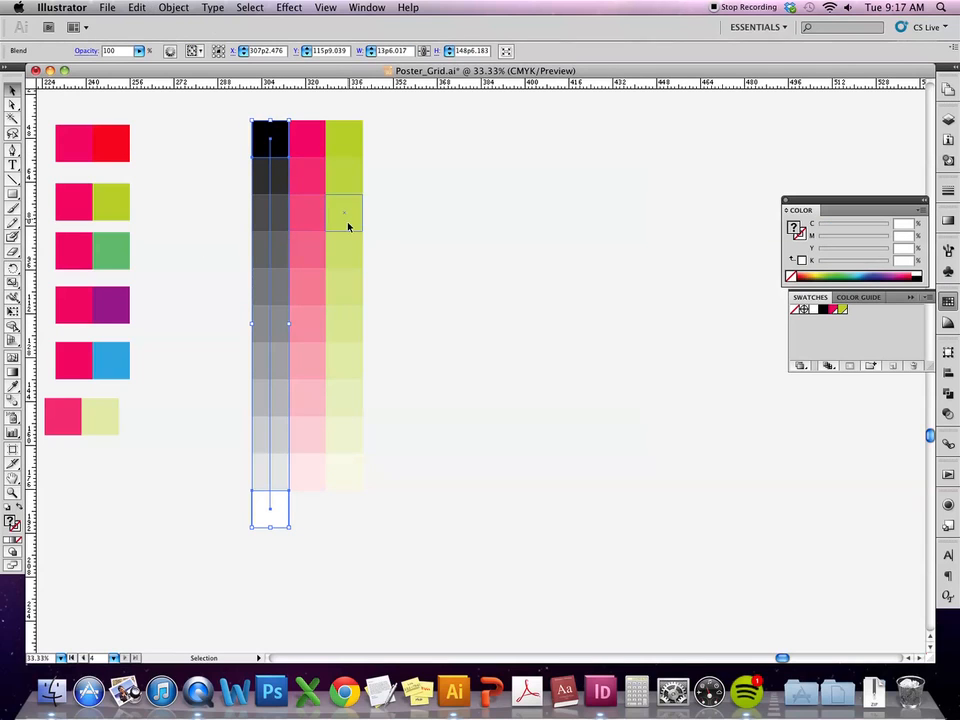
pyautogui.click(136, 7)
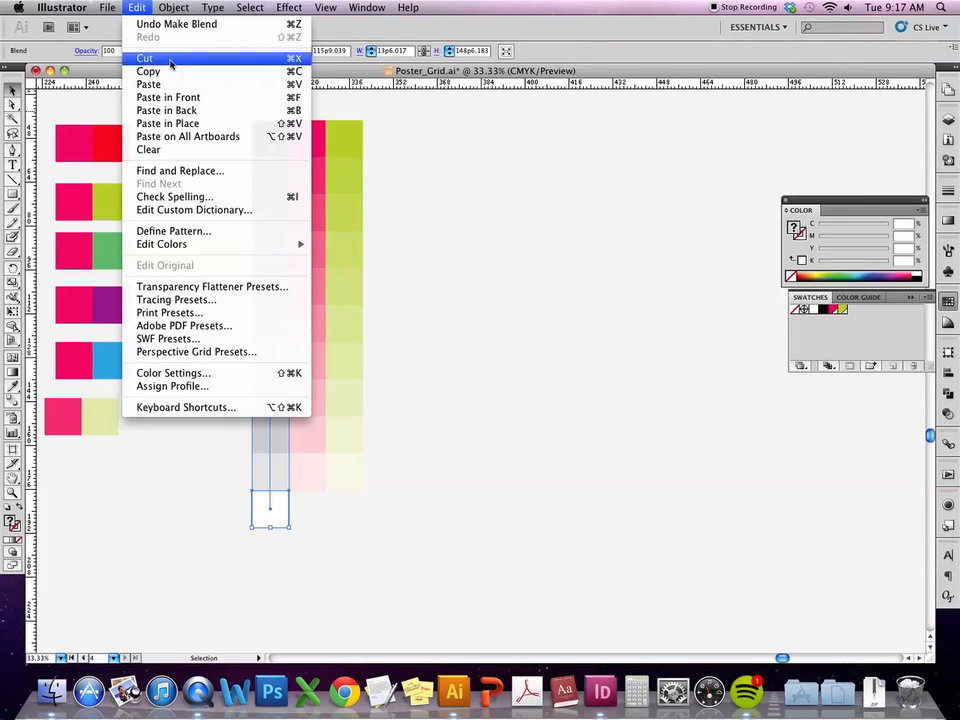
pyautogui.moveTo(166, 7)
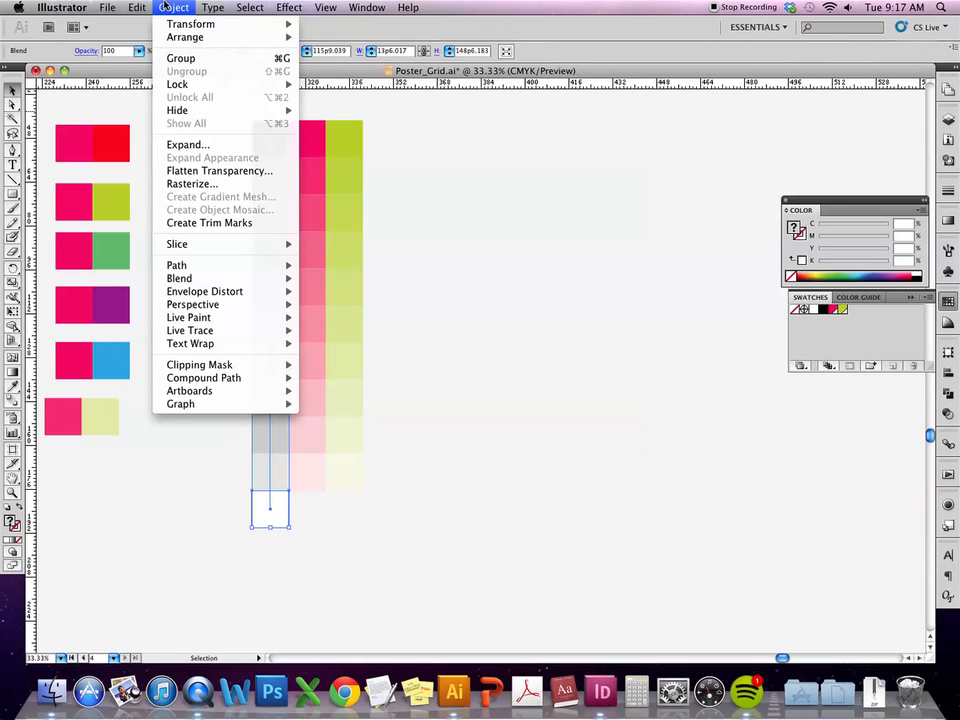
pyautogui.click(197, 145)
pyautogui.click(558, 217)
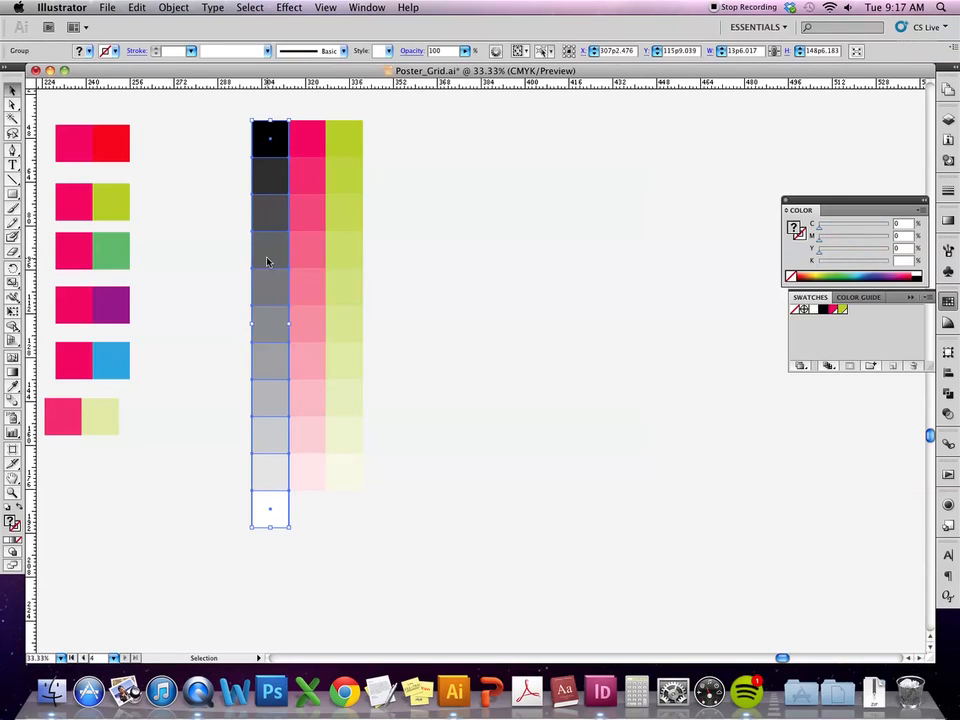
pyautogui.press('super+shift+g')
pyautogui.click(470, 252)
pyautogui.click(272, 298)
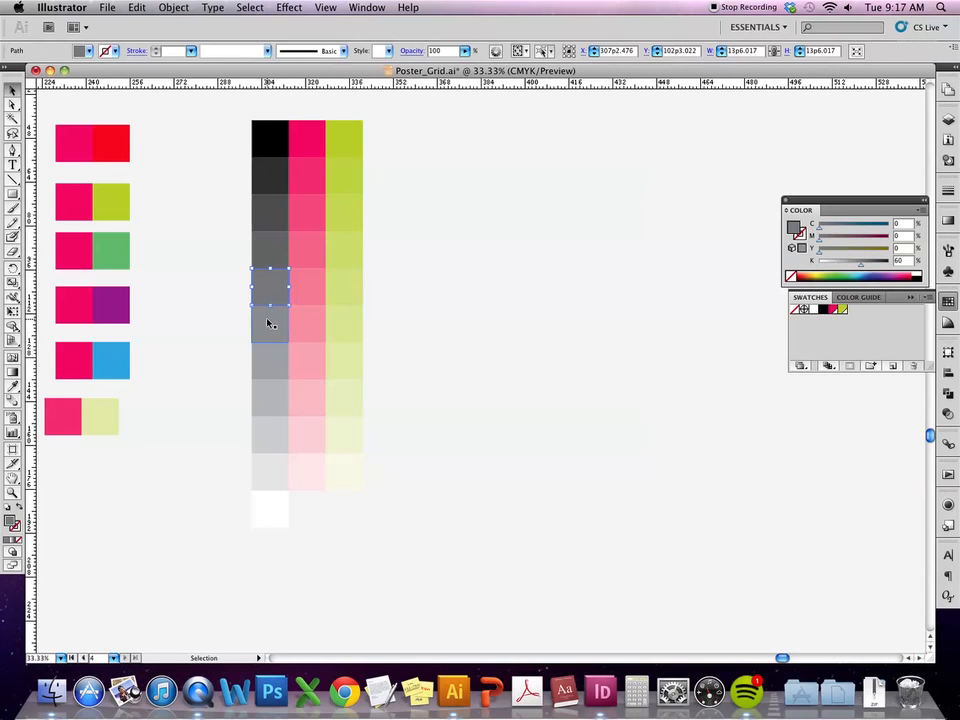
pyautogui.click(467, 214)
# Delete the white square at the bottom of the gray column
pyautogui.moveTo(431, 118); pyautogui.dragTo(443, 429)
pyautogui.click(282, 508)
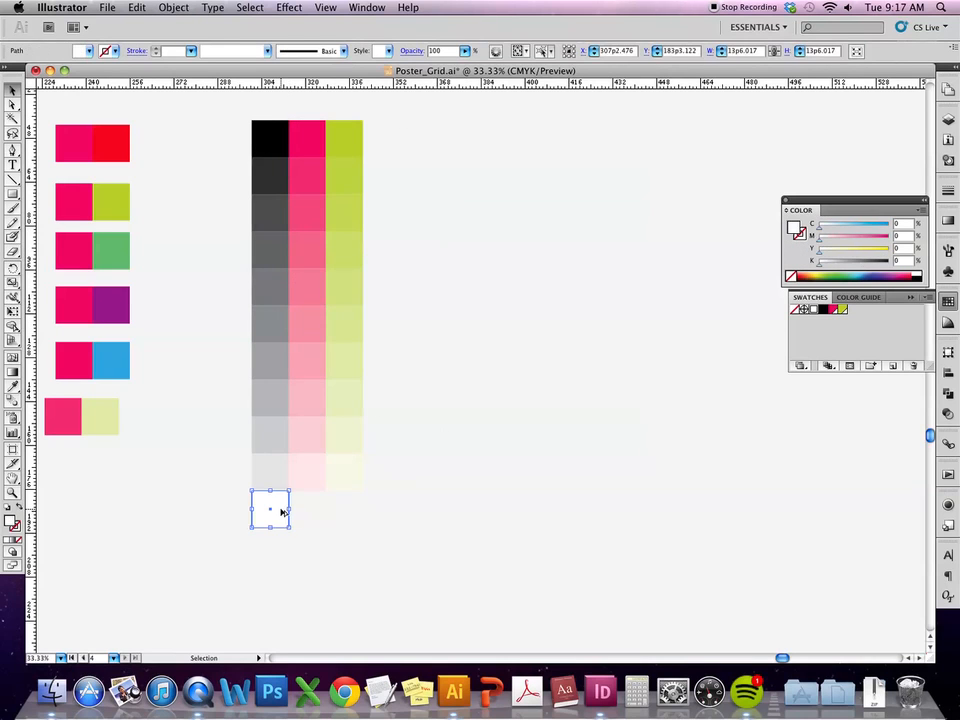
pyautogui.click(381, 506)
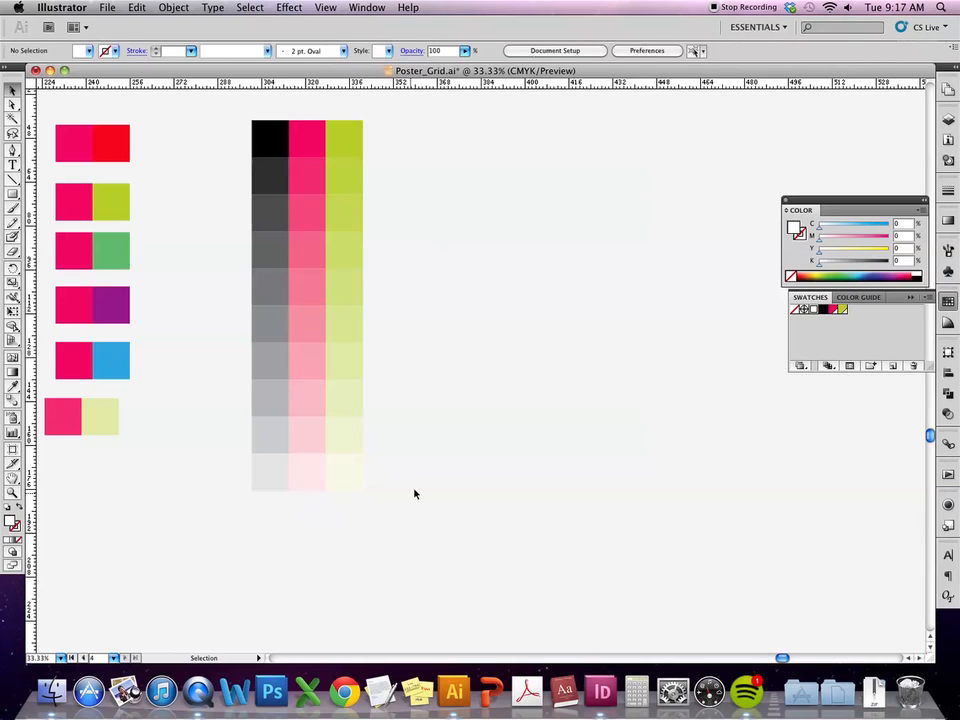
# Copy the gray, strawberry and lime columns to the right, overlap the copied columns, and tuck a second gray column partly behind the lime one
pyautogui.moveTo(411, 125); pyautogui.dragTo(482, 463)
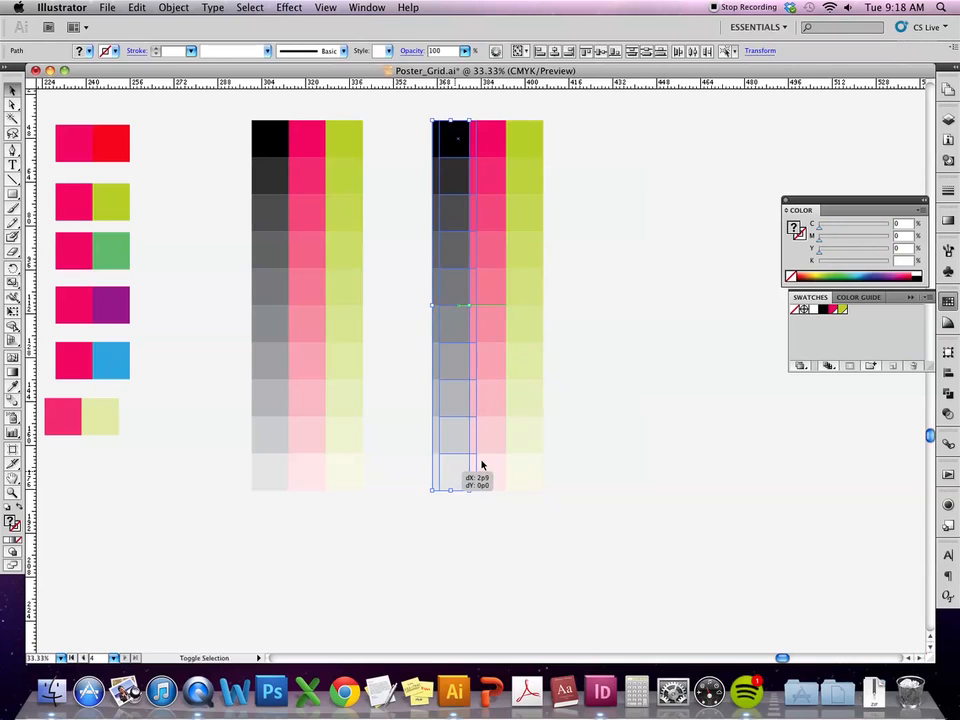
pyautogui.click(570, 137)
pyautogui.moveTo(569, 137); pyautogui.dragTo(521, 470)
pyautogui.moveTo(521, 472); pyautogui.dragTo(516, 480)
pyautogui.click(427, 143)
pyautogui.moveTo(427, 143); pyautogui.dragTo(529, 482)
pyautogui.moveTo(552, 586); pyautogui.dragTo(646, 172)
pyautogui.moveTo(602, 434); pyautogui.dragTo(543, 503)
pyautogui.click(580, 430)
pyautogui.press('super+equal')
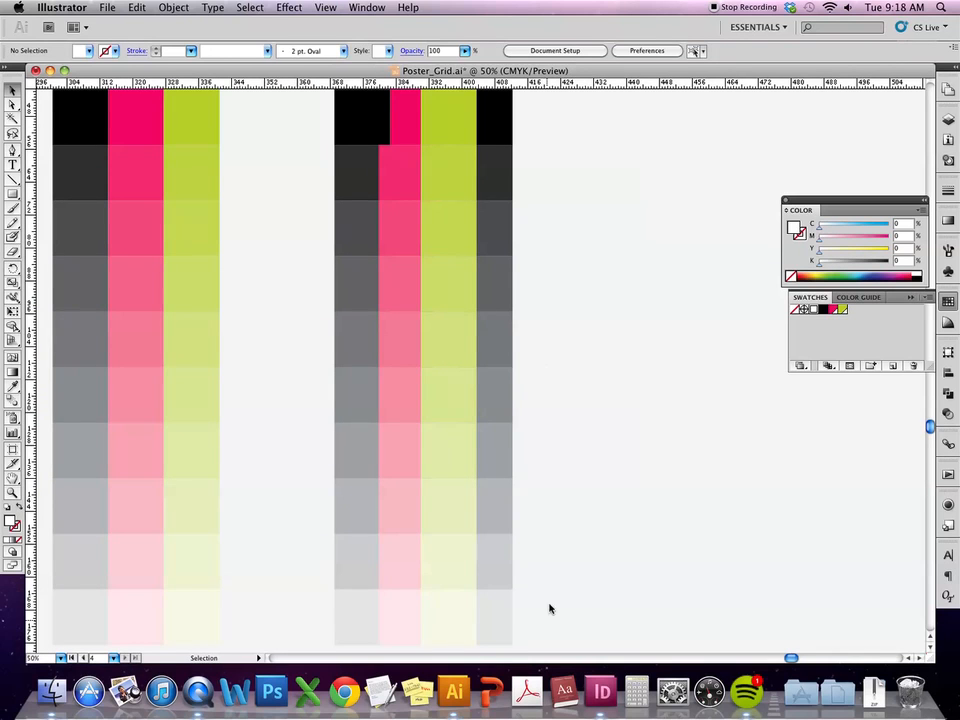
pyautogui.click(331, 7)
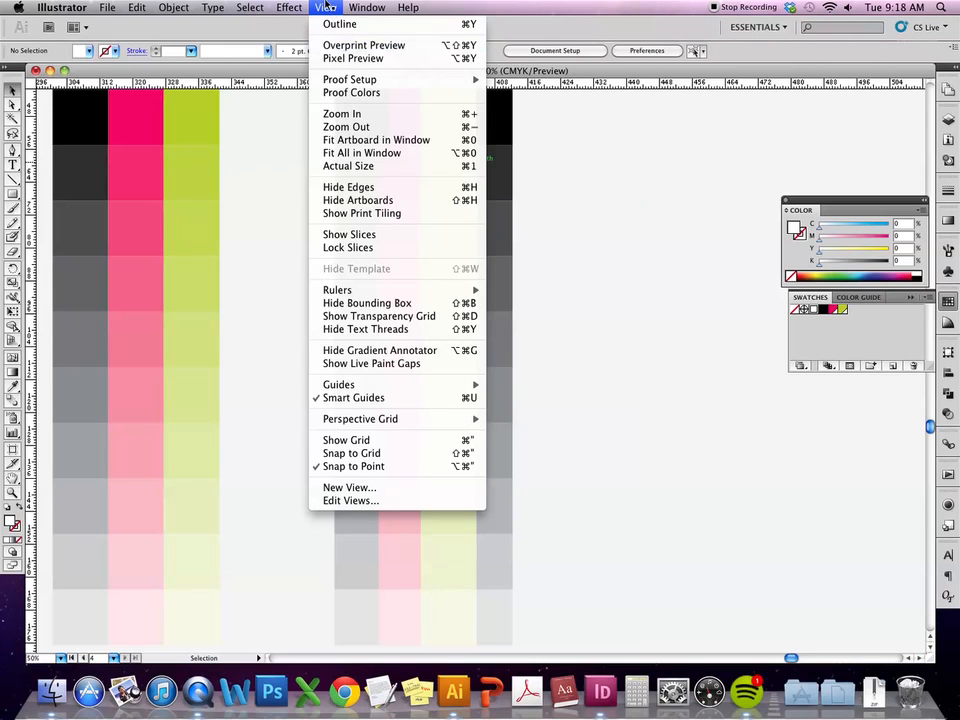
pyautogui.click(327, 8)
pyautogui.click(328, 8)
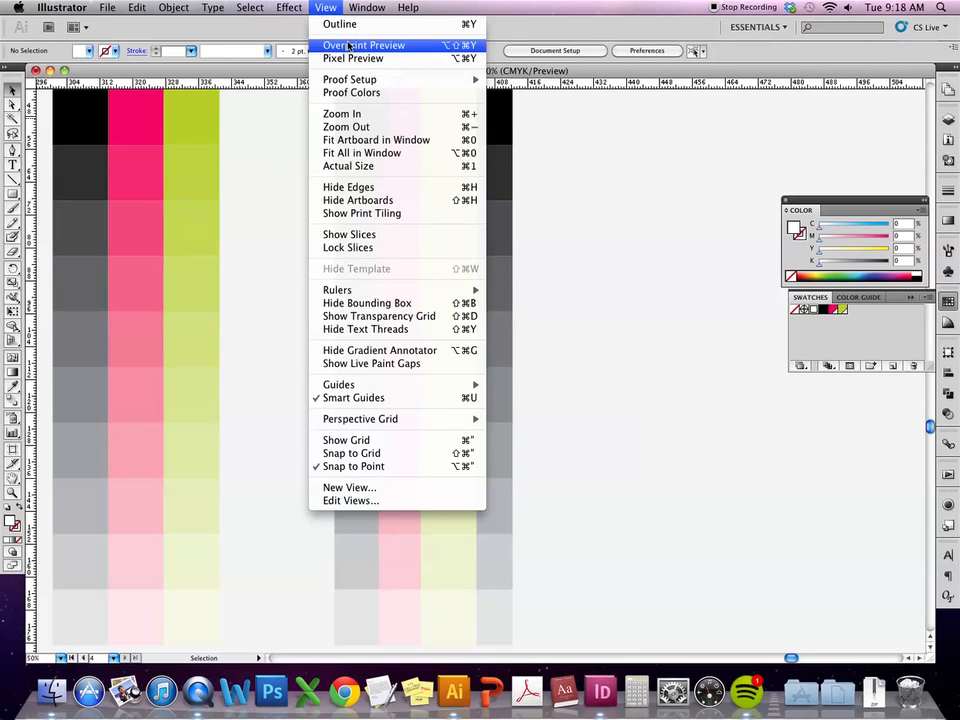
pyautogui.click(322, 8)
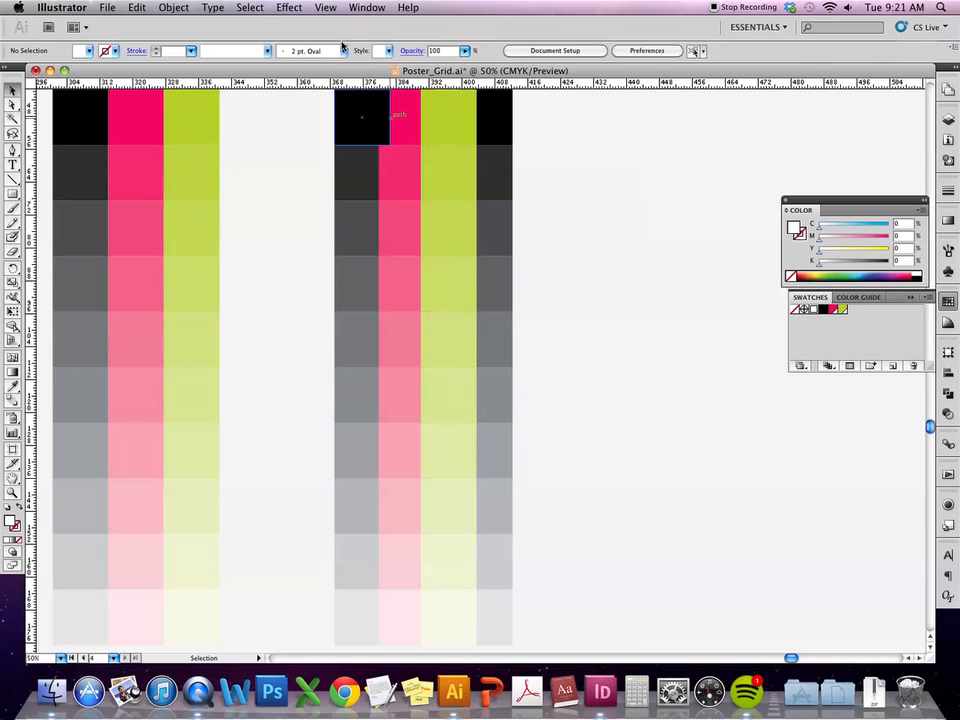
# Turn on Overprint Fill for all the overlapping columns in the copied set
pyautogui.moveTo(566, 104); pyautogui.dragTo(317, 638)
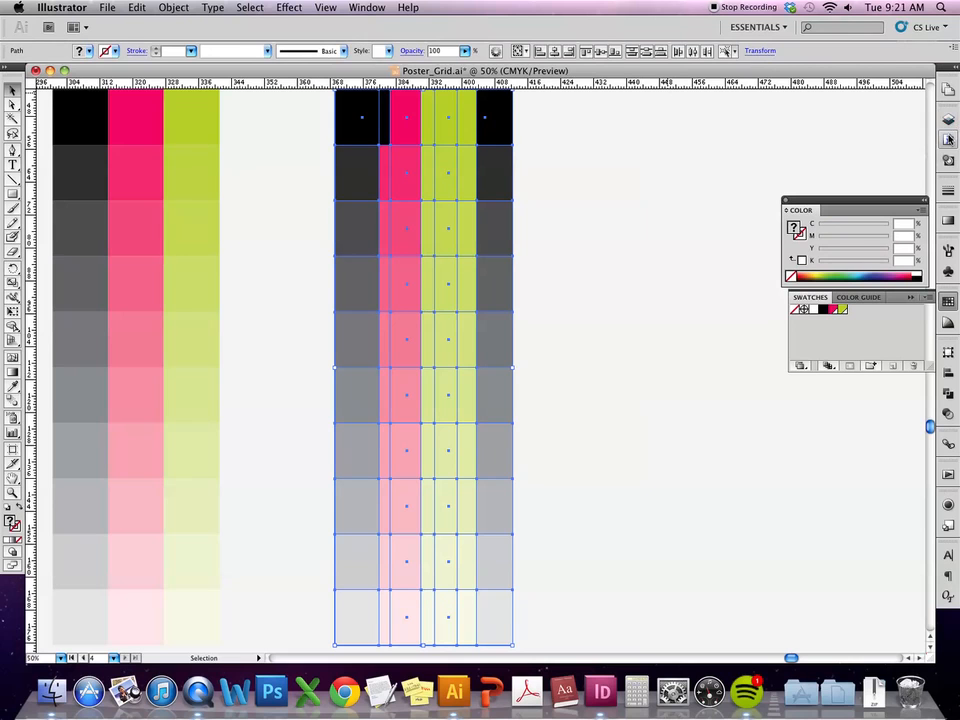
pyautogui.click(379, 6)
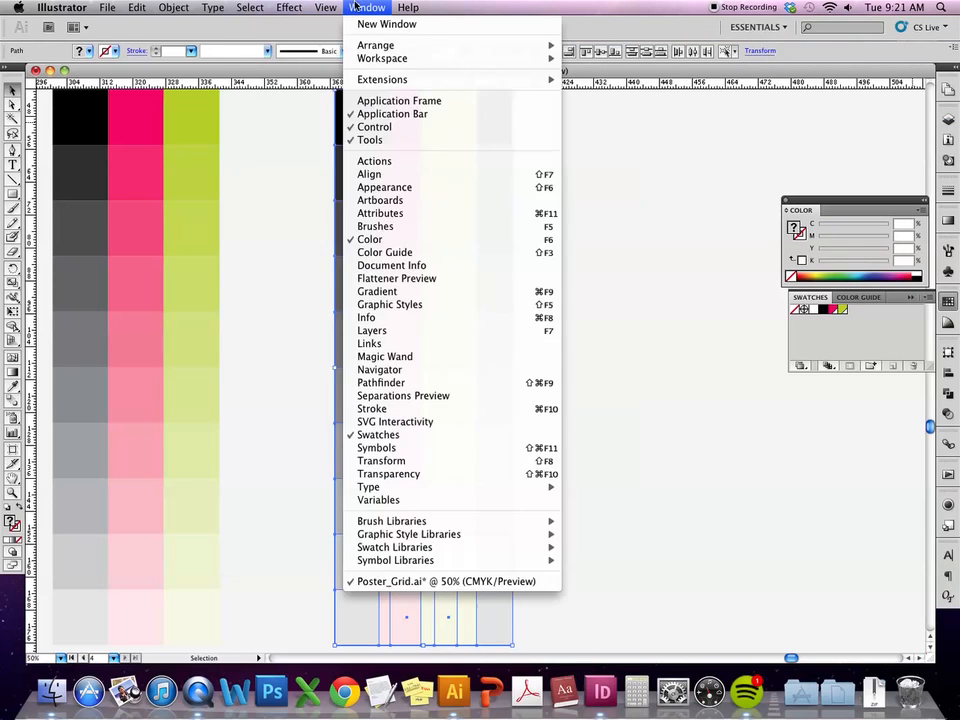
pyautogui.moveTo(328, 6)
pyautogui.moveTo(366, 7)
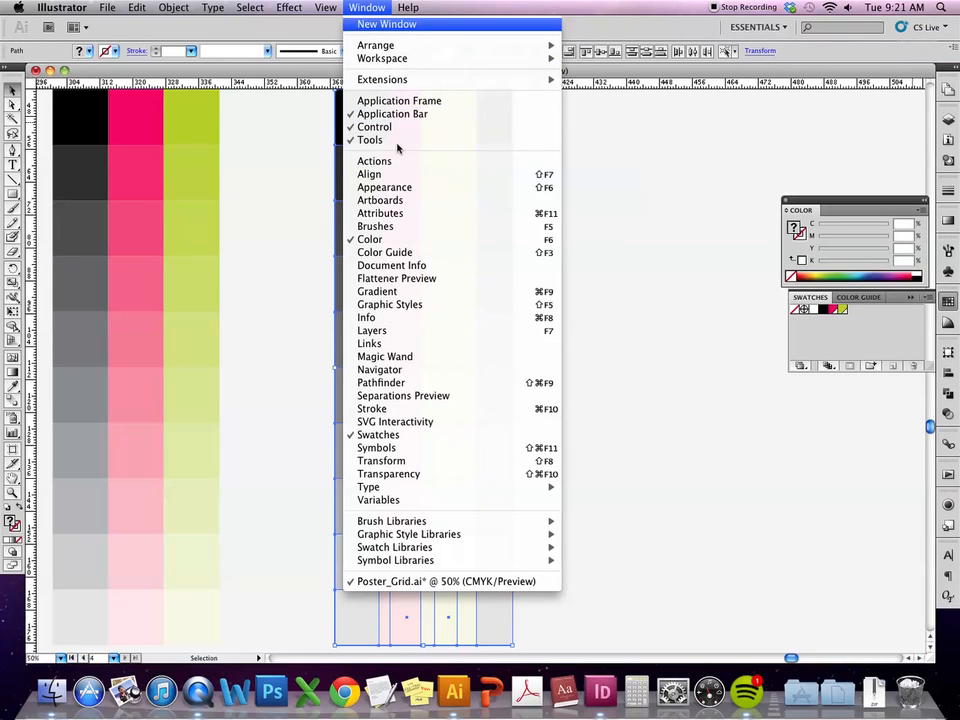
pyautogui.click(380, 213)
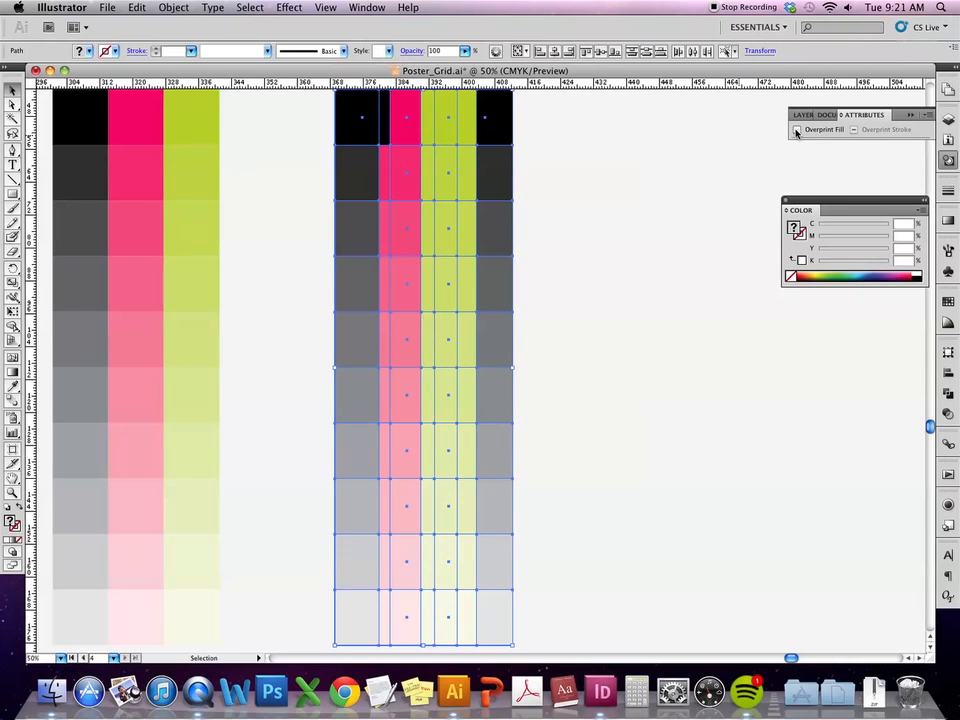
pyautogui.click(796, 131)
# Switch the document view to Overprint Preview and deselect the overlapping columns
pyautogui.click(327, 8)
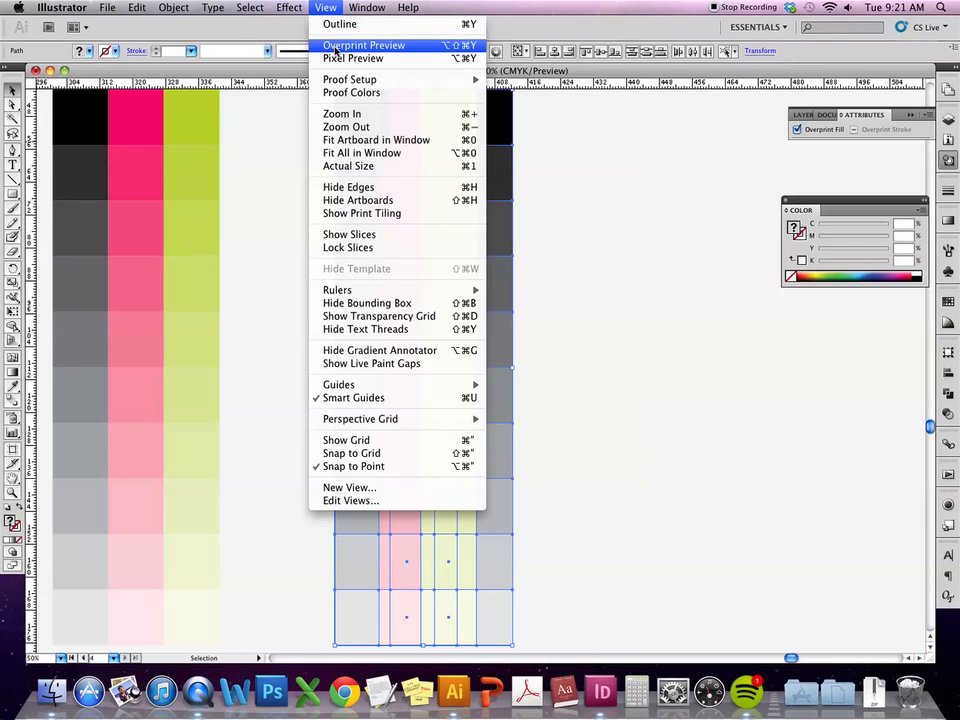
pyautogui.click(336, 50)
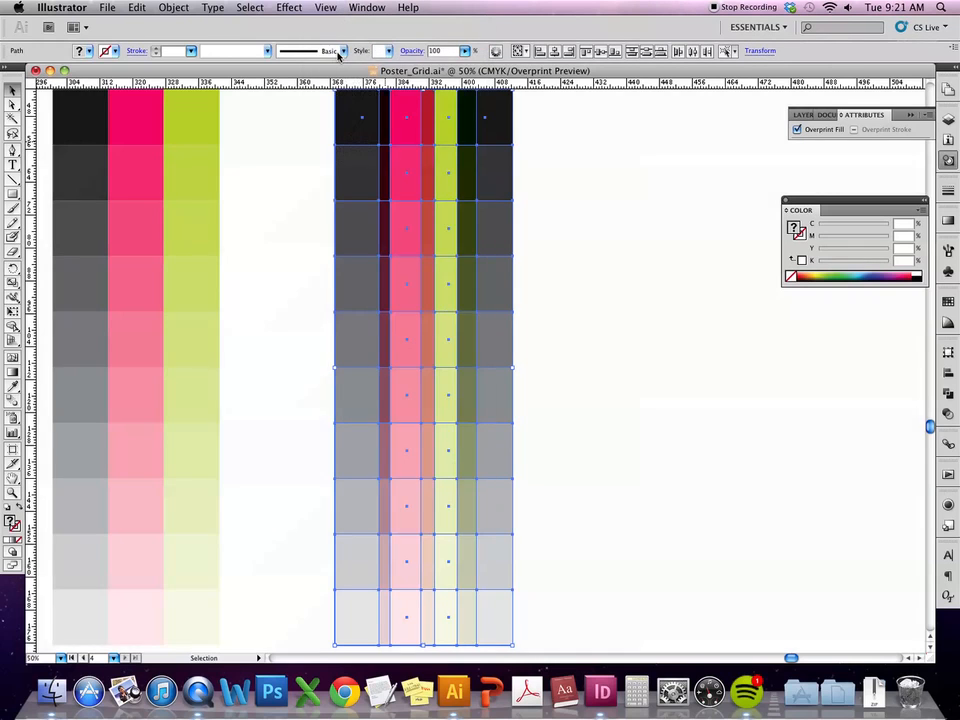
pyautogui.click(629, 273)
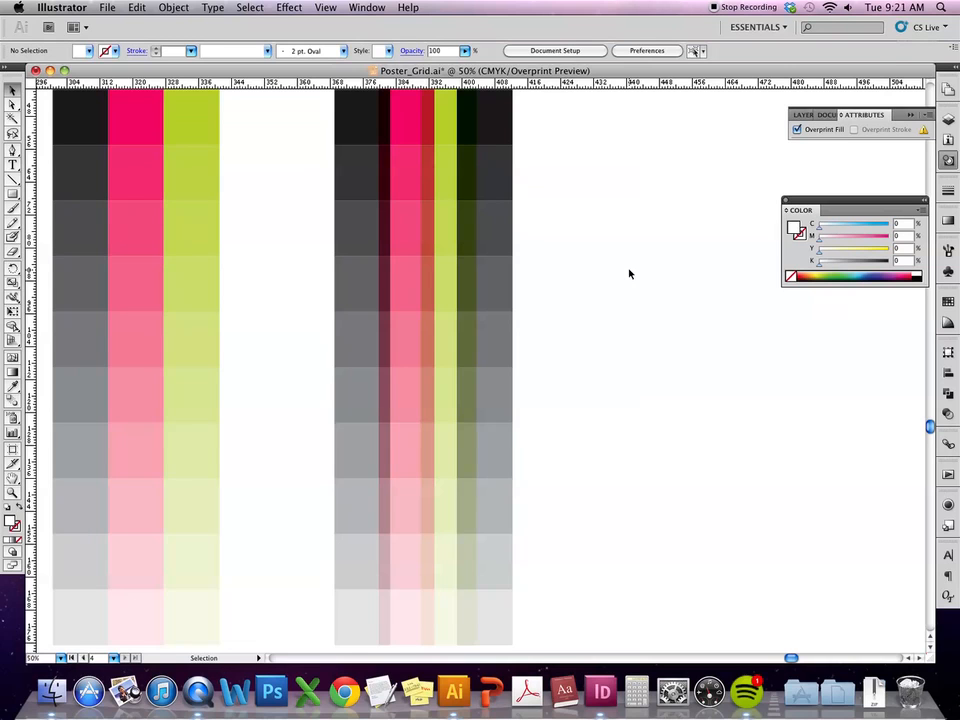
# Turn off Overprint Fill for the rightmost gray column of the overlapping set and deselect it
pyautogui.moveTo(557, 98); pyautogui.dragTo(491, 602)
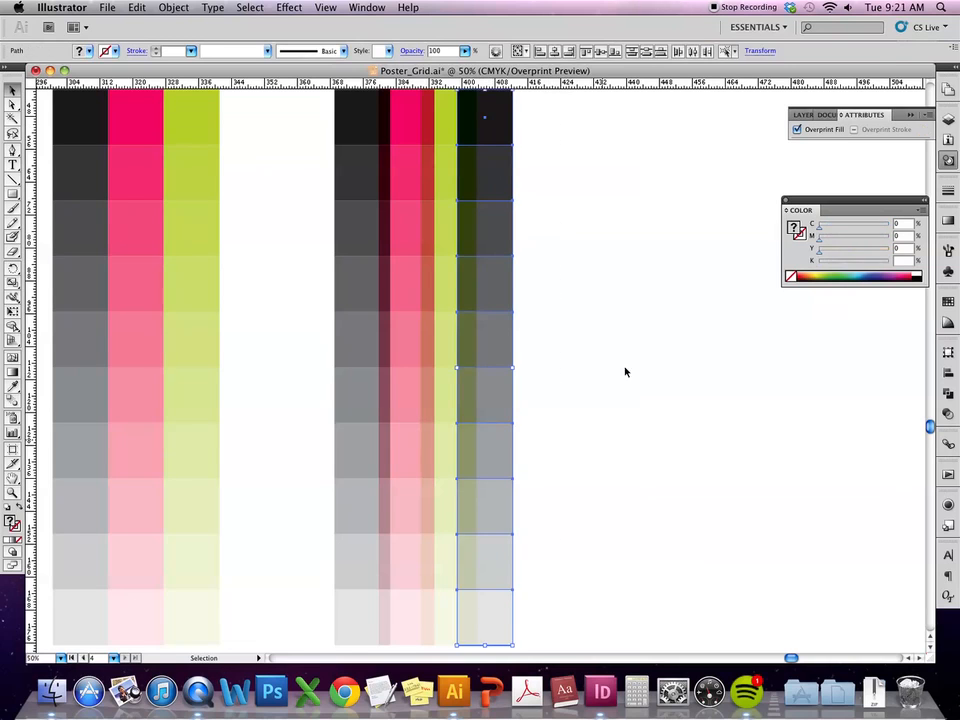
pyautogui.click(821, 130)
pyautogui.click(606, 221)
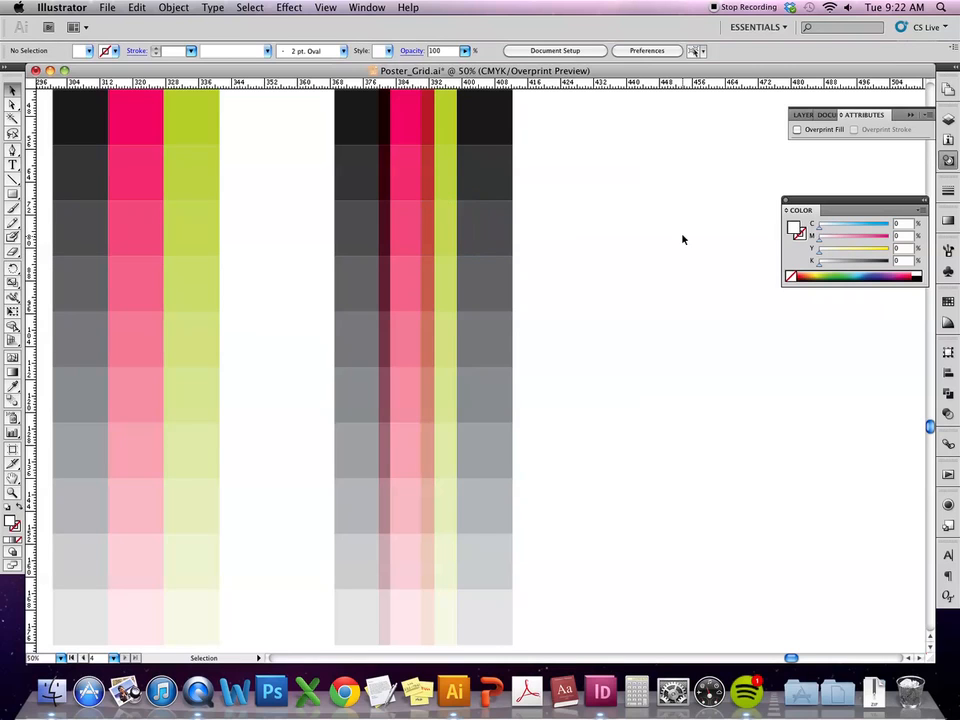
# Add an area text frame reading "Type stuff here!" in the empty space beside the overlapping columns
pyautogui.click(13, 164)
pyautogui.moveTo(574, 246); pyautogui.dragTo(775, 385)
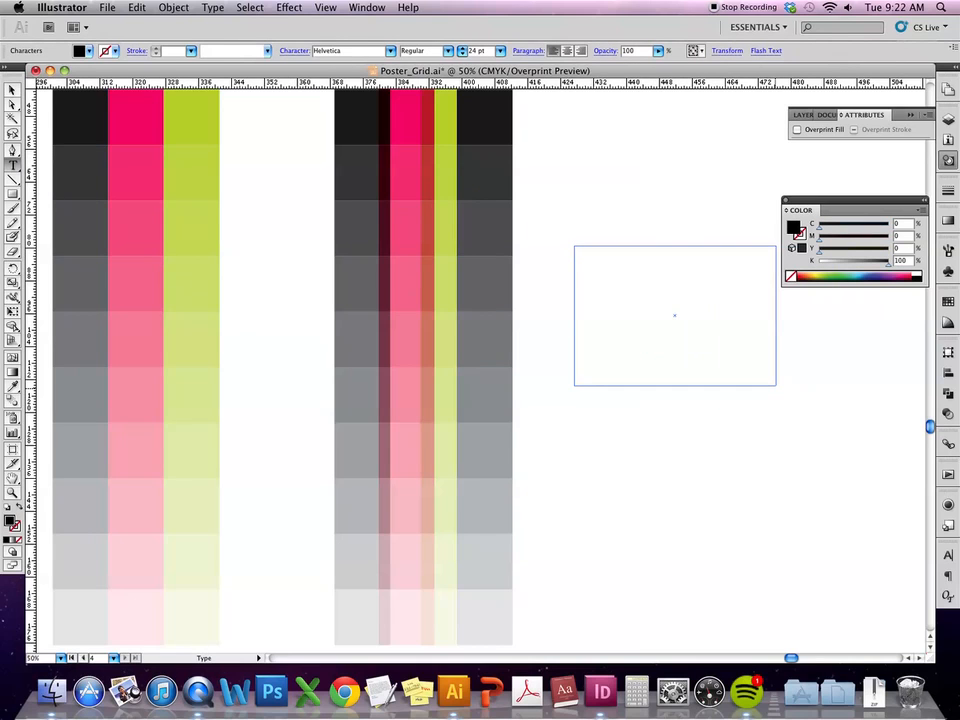
pyautogui.write('Type stuff here!')
pyautogui.press('Escape')
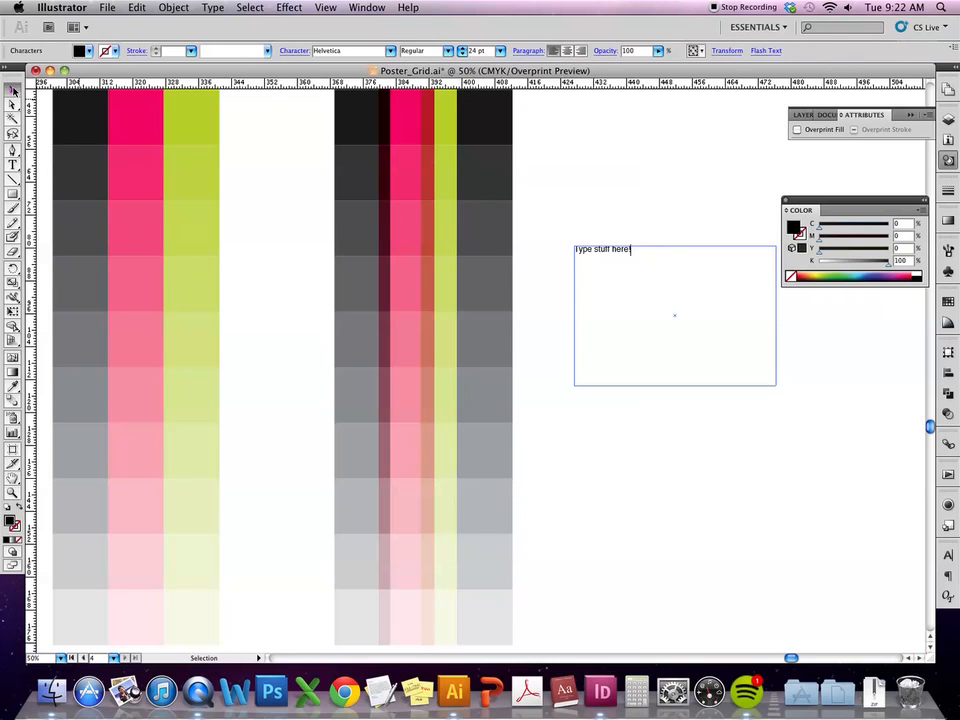
# Move the "Type stuff here!" text over the overlapping strawberry, lime and gray columns, and shrink its frame around the words
pyautogui.moveTo(612, 260); pyautogui.dragTo(448, 289)
pyautogui.click(577, 218)
pyautogui.moveTo(610, 421); pyautogui.dragTo(485, 311)
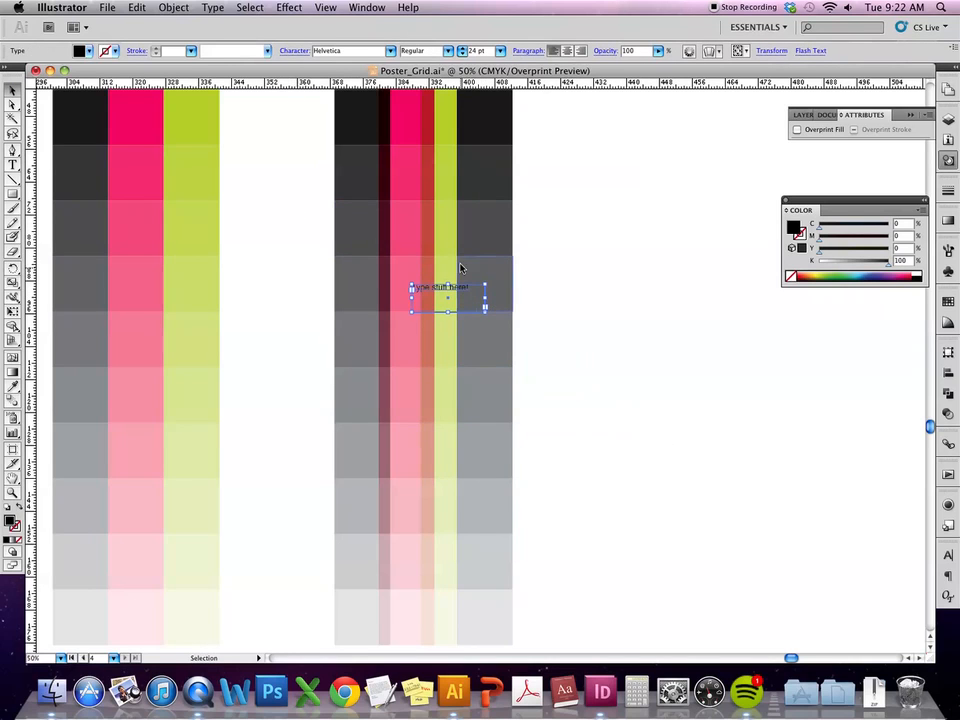
pyautogui.press('super+equal')
pyautogui.press('super+equal')
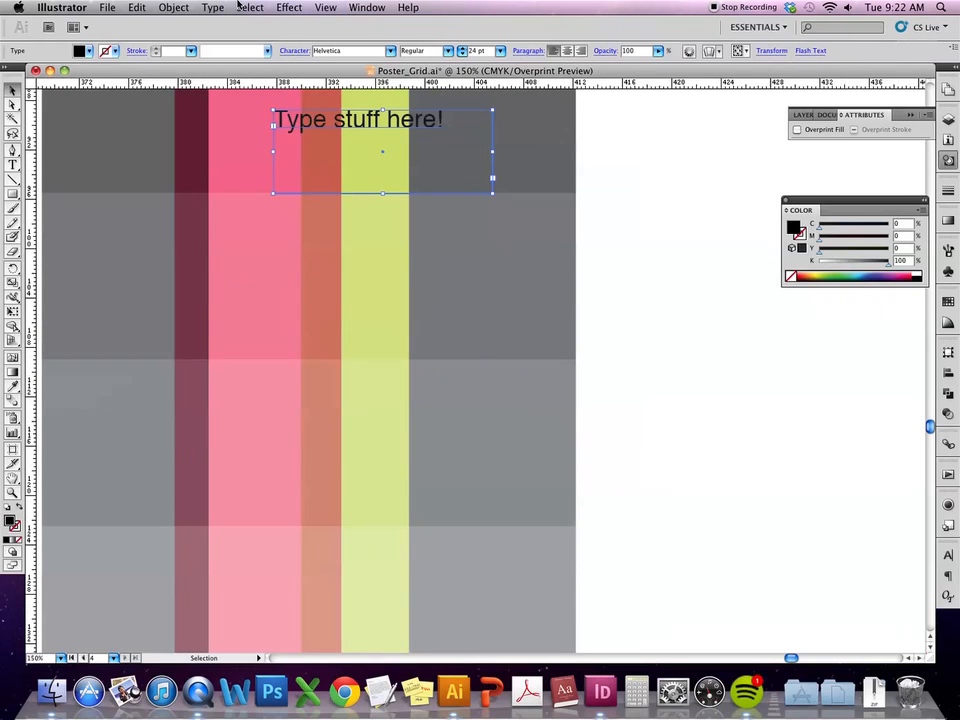
# Convert the "Type stuff here!" text to outlines and shift the outlined lettering slightly down
pyautogui.click(111, 8)
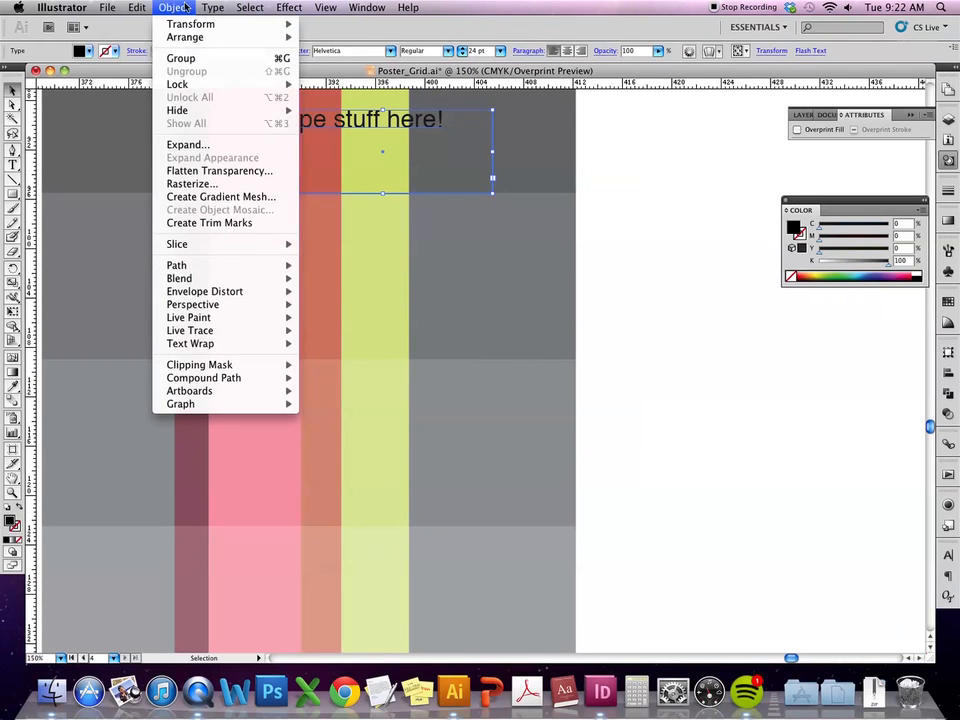
pyautogui.click(265, 154)
pyautogui.click(645, 148)
pyautogui.moveTo(404, 127); pyautogui.dragTo(406, 139)
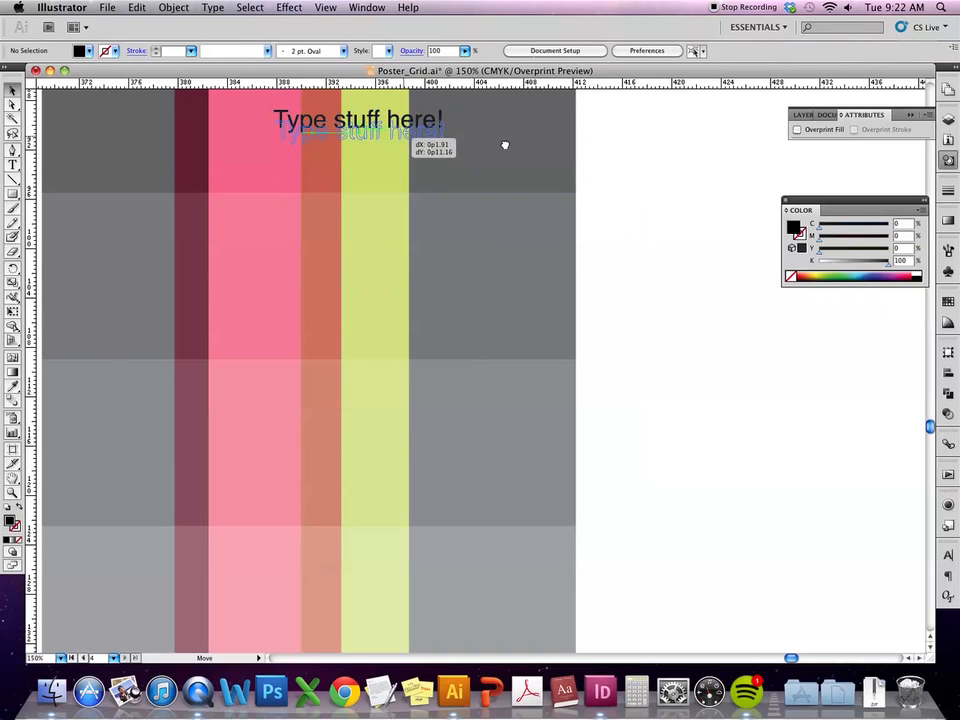
# Turn on Overprint Fill for the outlined "Type stuff here!" lettering and deselect it
pyautogui.moveTo(592, 145); pyautogui.dragTo(613, 326)
pyautogui.press('super+equal')
pyautogui.press('super+equal')
pyautogui.press('super+equal')
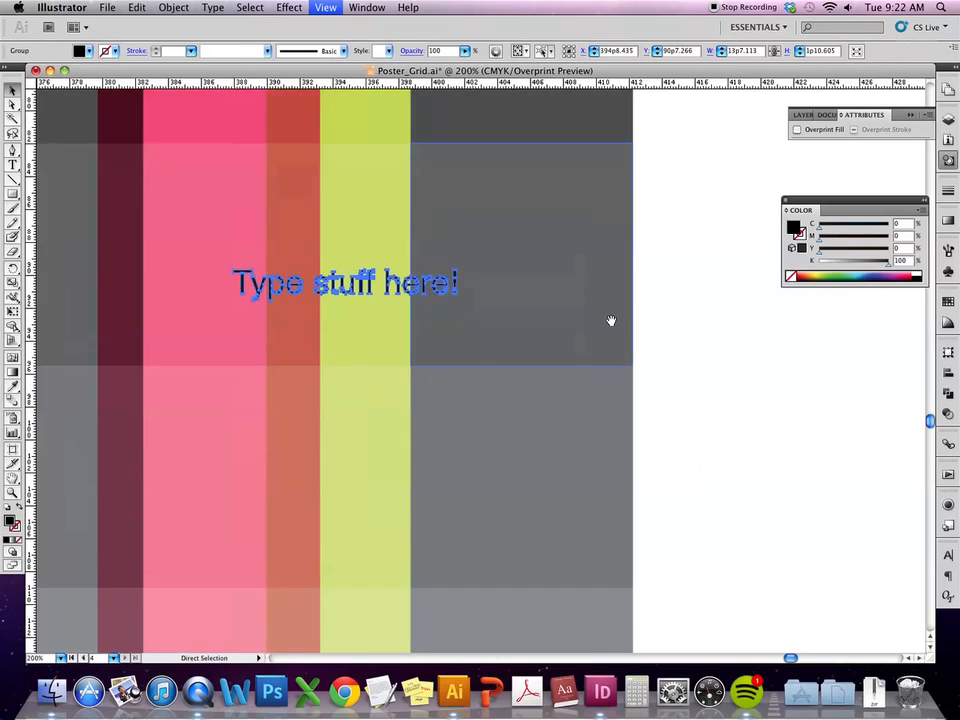
pyautogui.press('super+equal')
pyautogui.moveTo(420, 357); pyautogui.dragTo(627, 572)
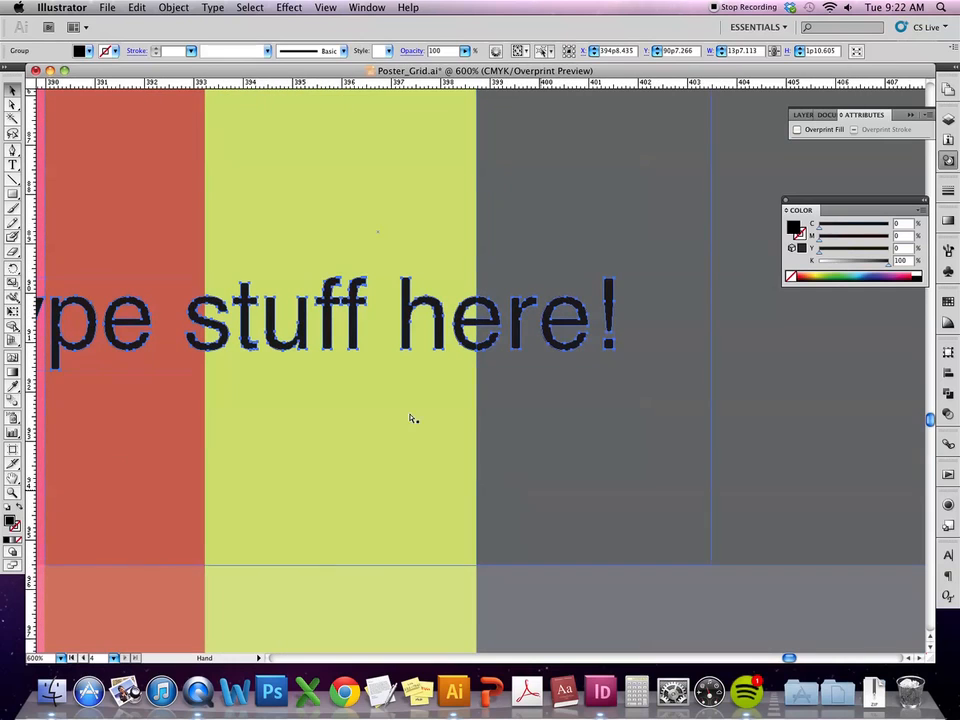
pyautogui.click(501, 311)
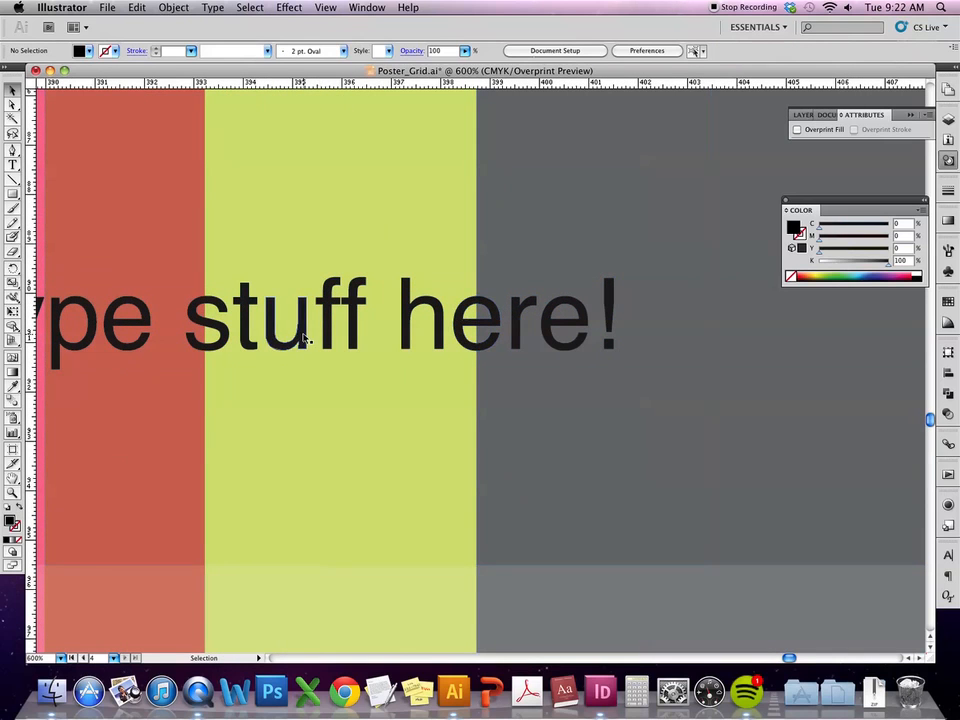
pyautogui.press('super+equal')
pyautogui.moveTo(272, 332); pyautogui.dragTo(438, 345)
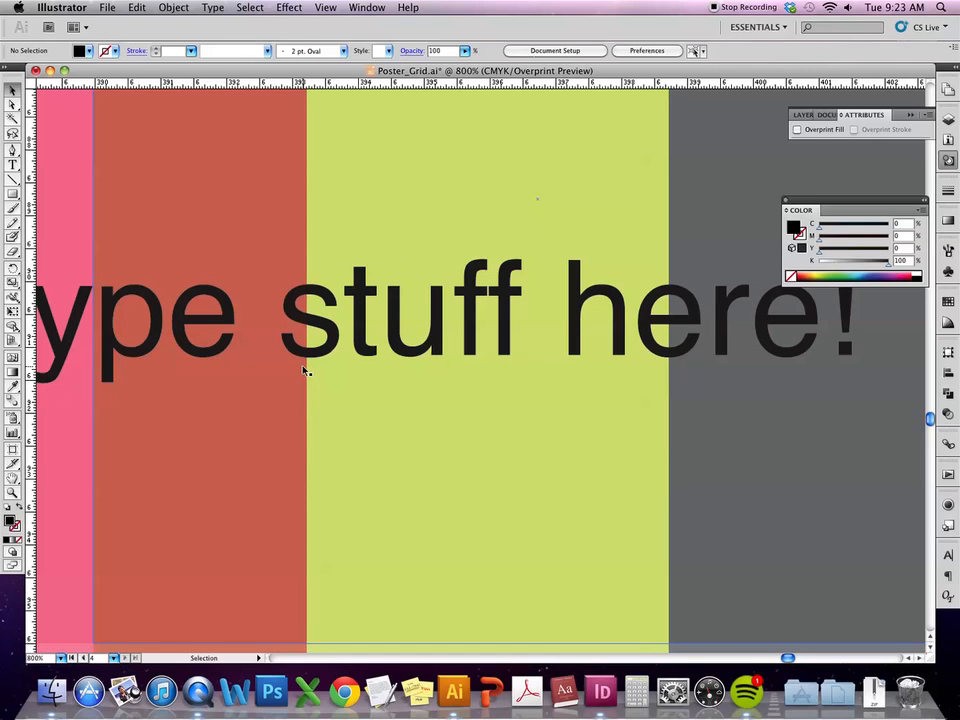
pyautogui.click(317, 321)
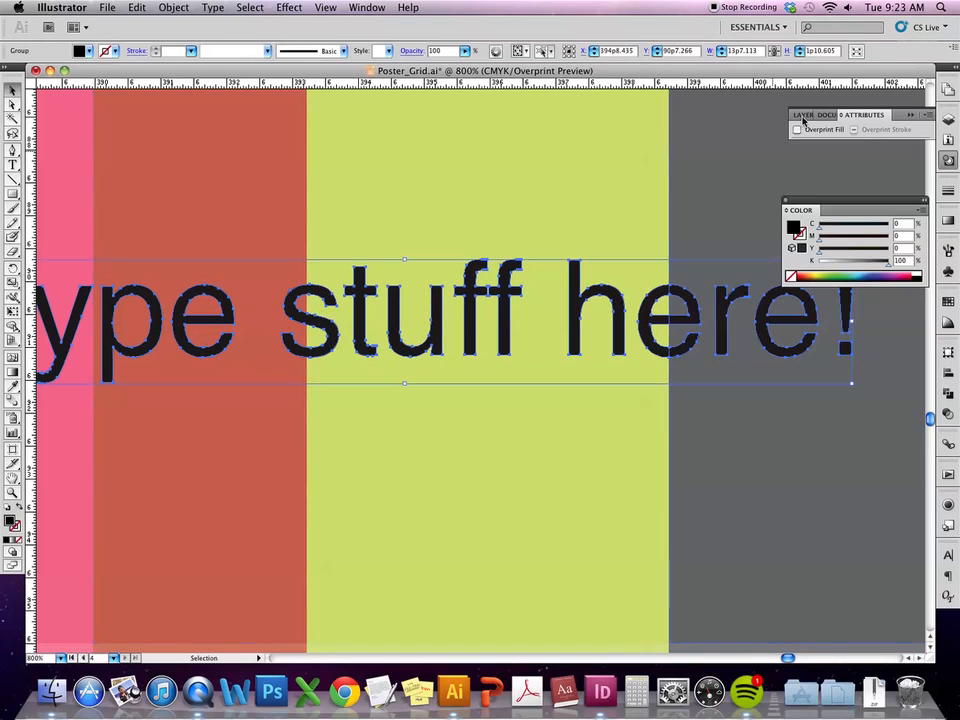
pyautogui.click(797, 129)
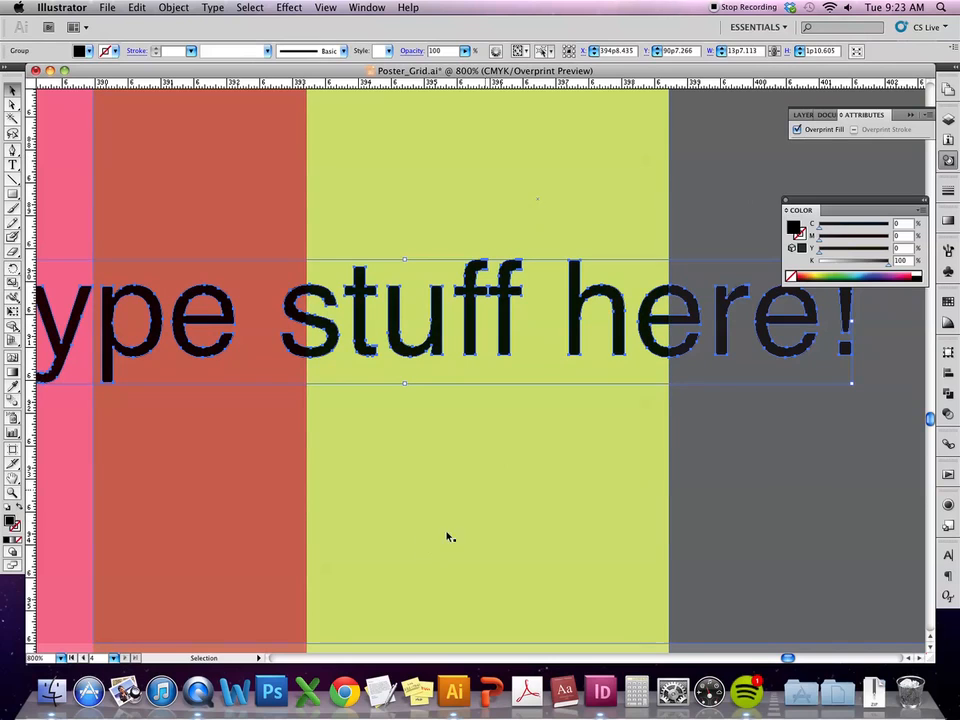
pyautogui.click(411, 527)
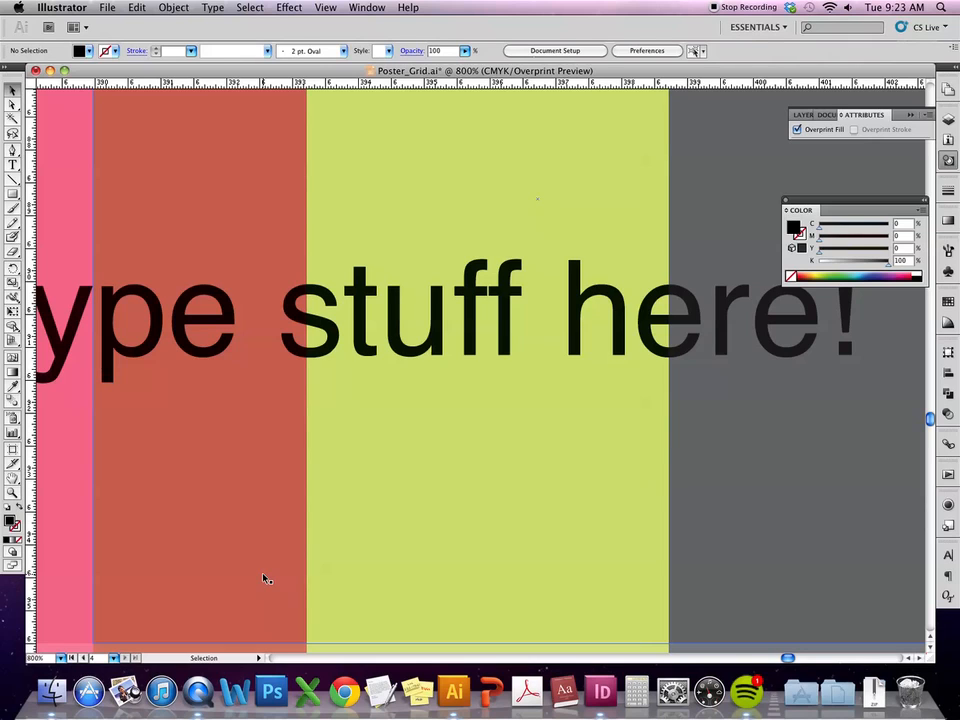
# Move the outlined lettering off the columns into the empty space to their right and deselect it
pyautogui.click(335, 334)
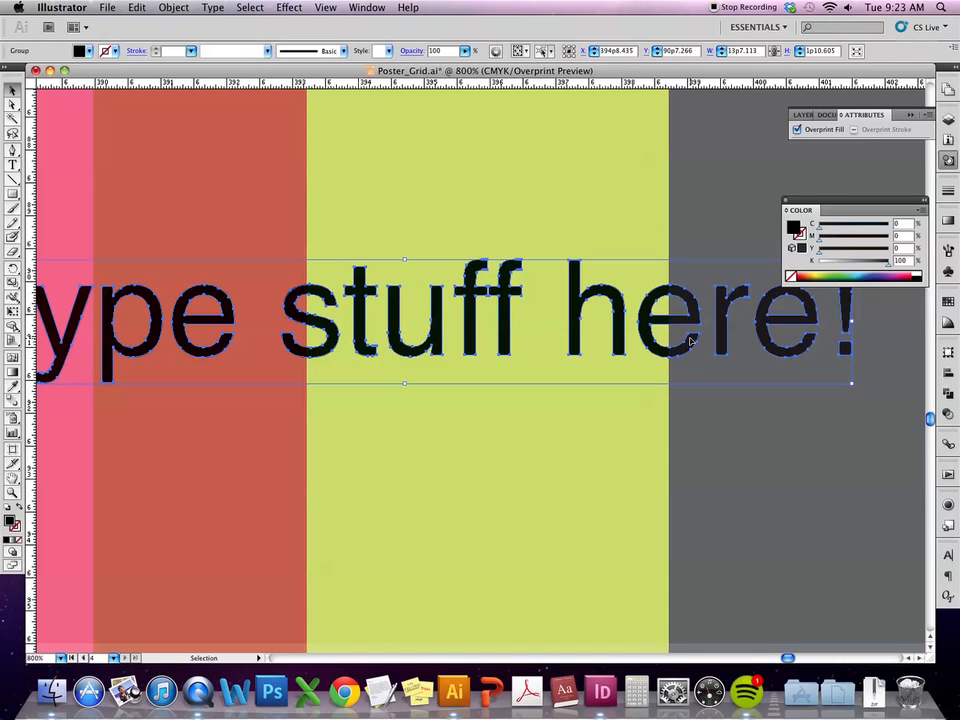
pyautogui.press('super+minus')
pyautogui.press('super+minus')
pyautogui.press('super+minus')
pyautogui.press('super+minus')
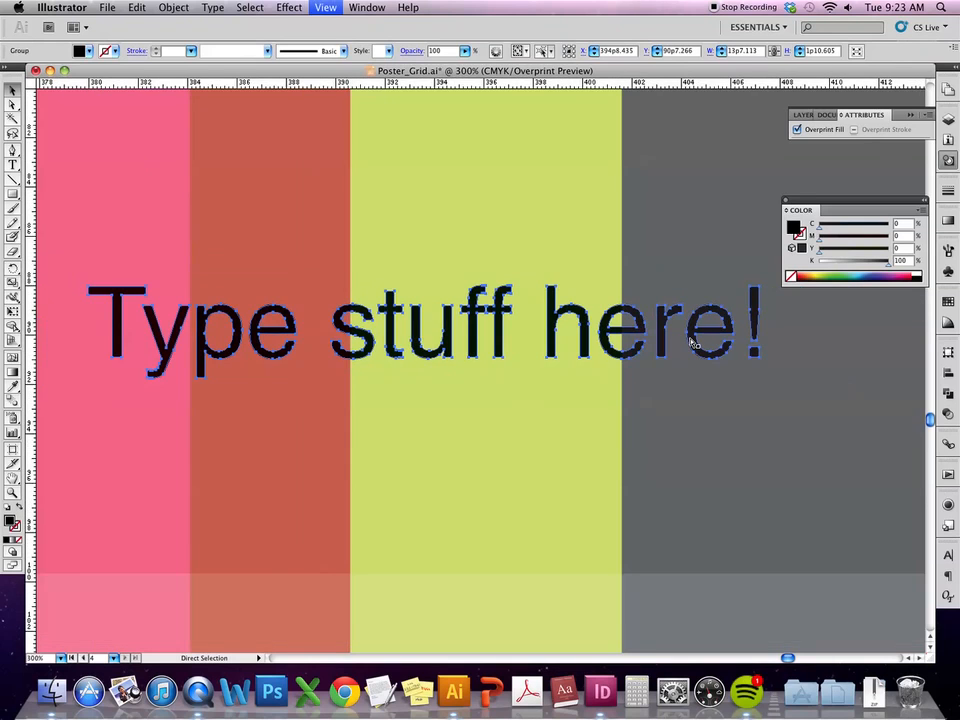
pyautogui.press('super+minus')
pyautogui.press('super+minus')
pyautogui.press('super+minus')
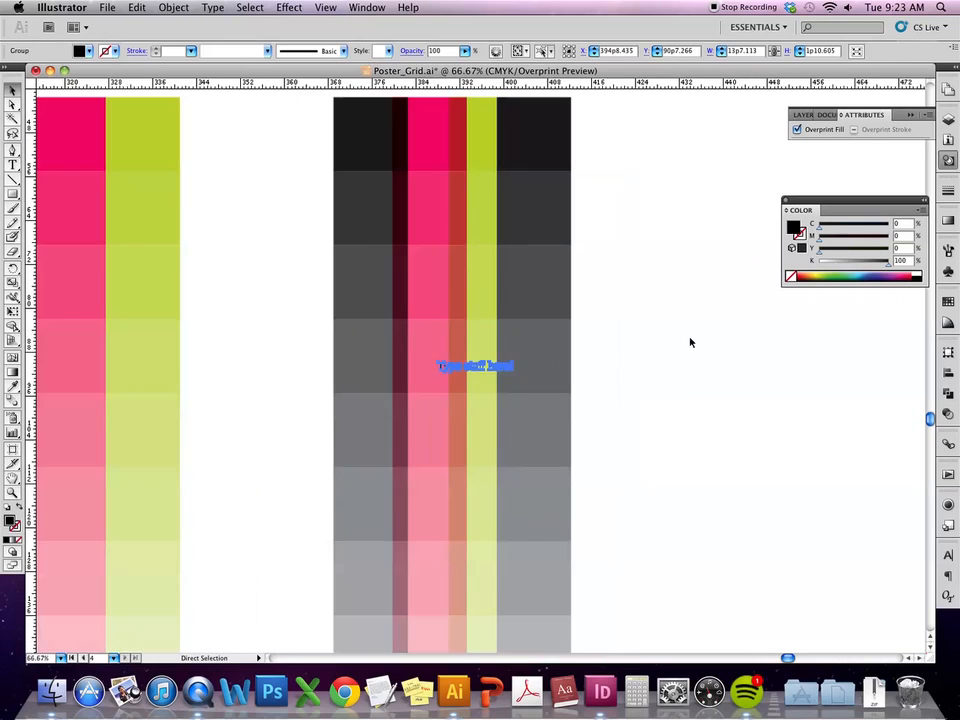
pyautogui.click(689, 338)
pyautogui.moveTo(478, 367); pyautogui.dragTo(672, 345)
pyautogui.click(692, 242)
# Turn off Overprint Preview for the document
pyautogui.press('space')
pyautogui.moveTo(640, 179); pyautogui.dragTo(634, 130)
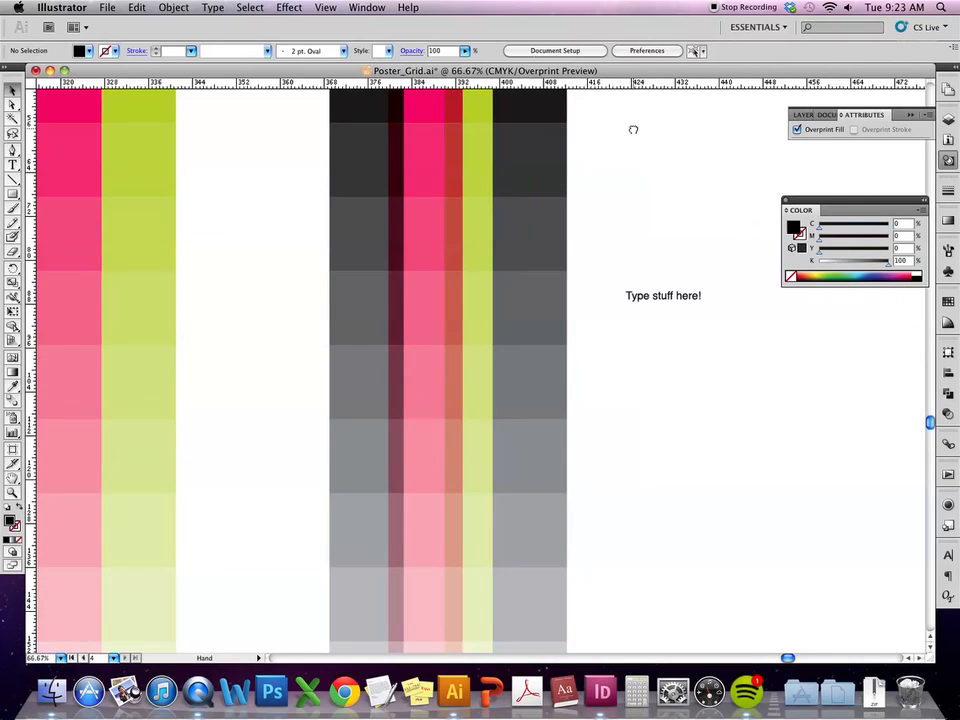
pyautogui.scroll(2, 615, 184)
pyautogui.click(325, 7)
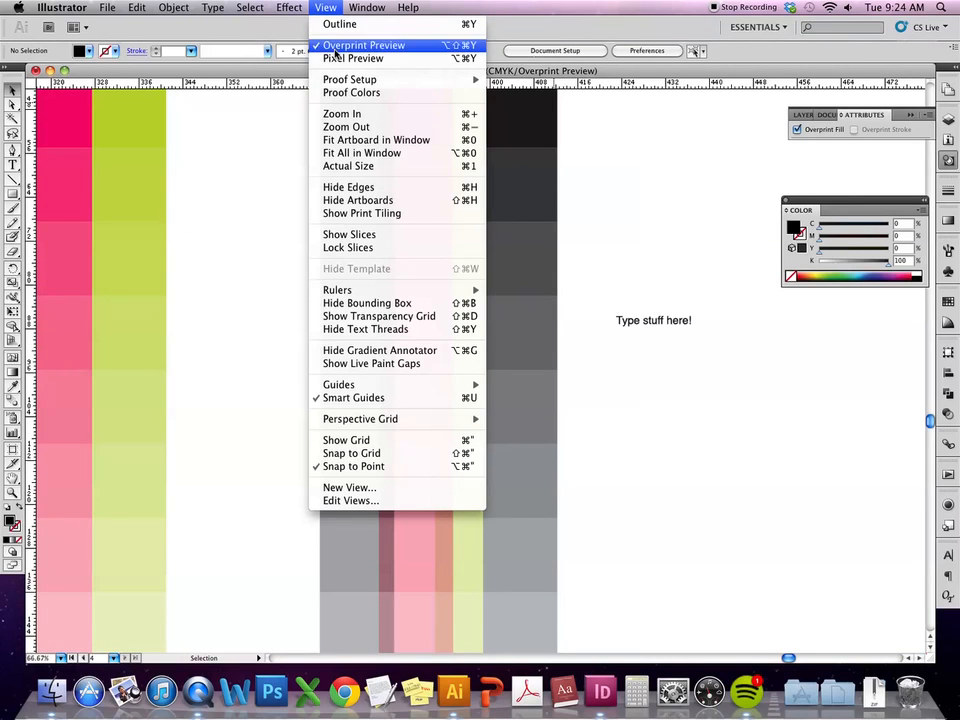
pyautogui.click(337, 48)
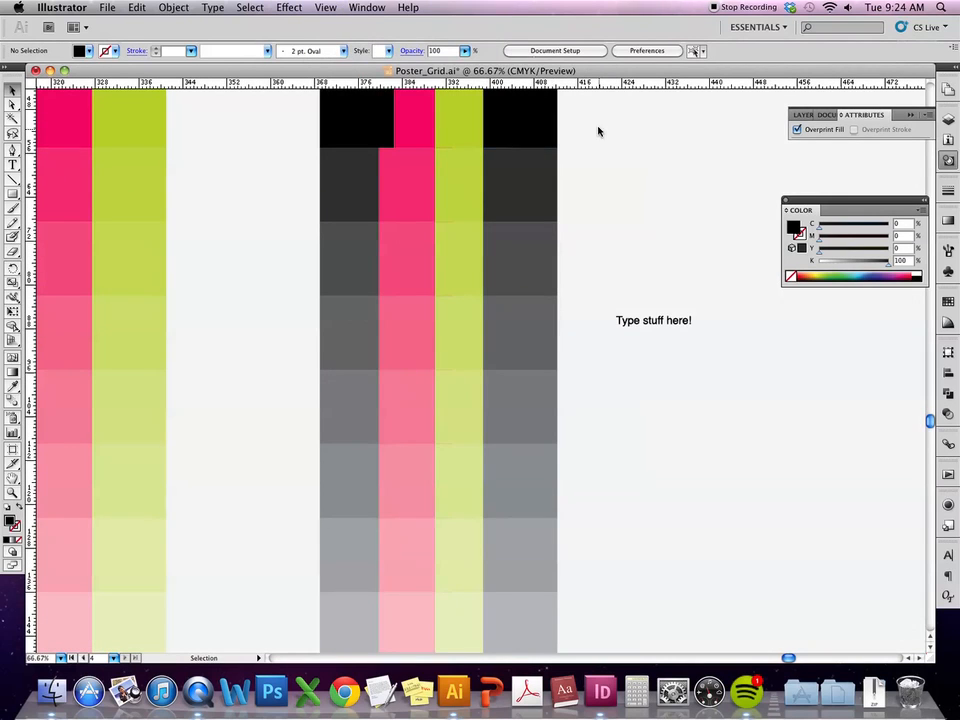
# Cut the topmost black square of the overlapping set's first column and paste it back in place behind the strawberry column
pyautogui.moveTo(575, 102); pyautogui.dragTo(238, 43)
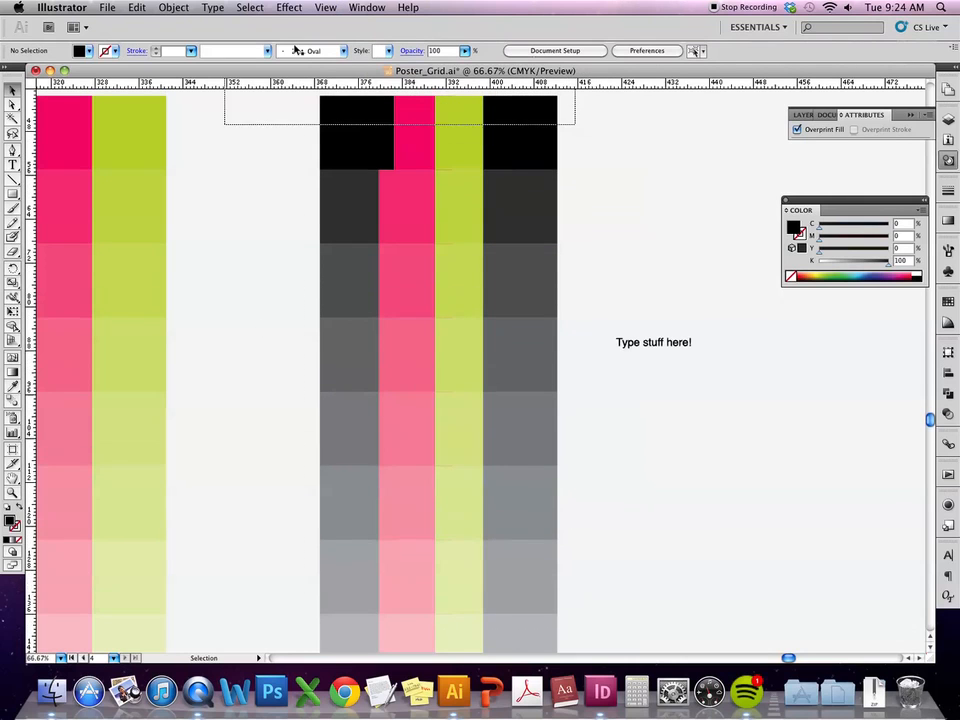
pyautogui.click(346, 120)
pyautogui.press('super+shift+a')
pyautogui.click(349, 126)
pyautogui.press('super+x')
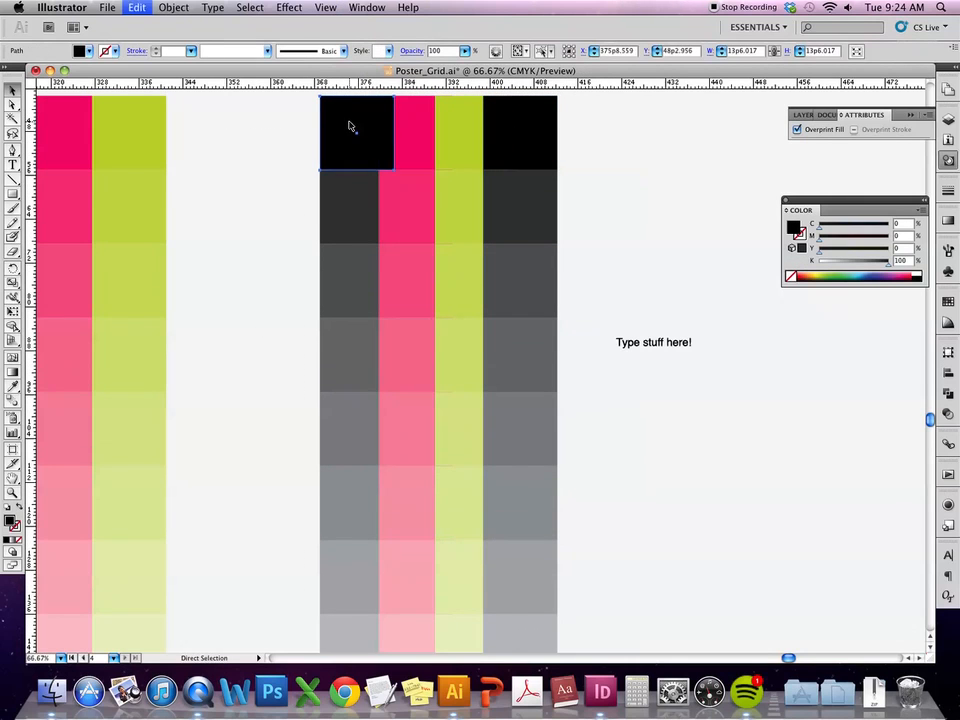
pyautogui.press('super+f')
# Set the blending mode of all the overlapping columns to Multiply and deselect them
pyautogui.moveTo(280, 92); pyautogui.dragTo(546, 575)
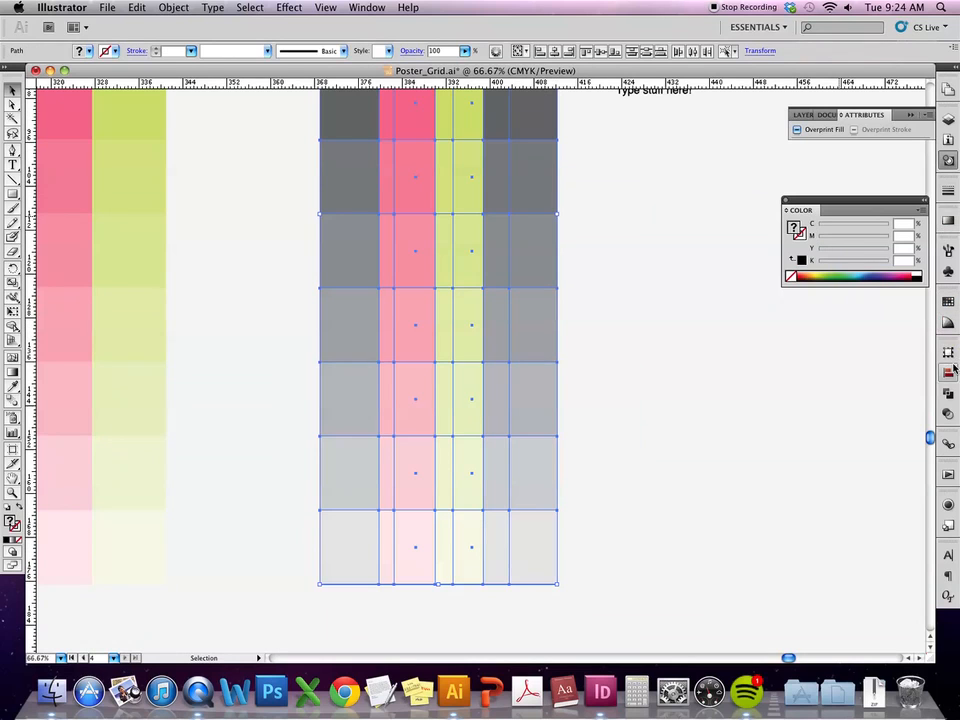
pyautogui.click(947, 414)
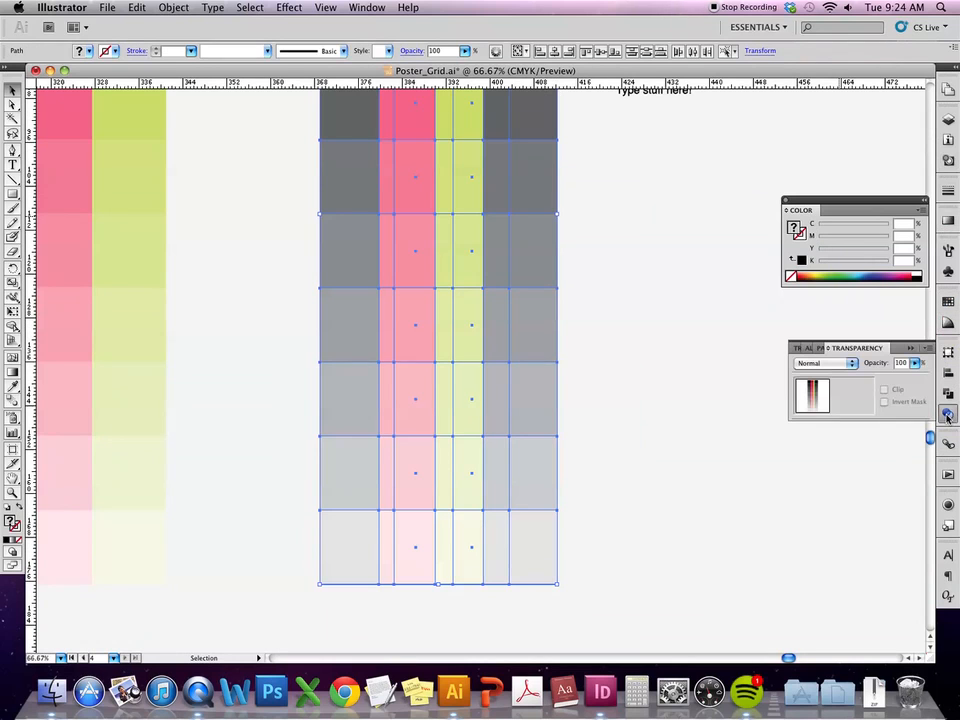
pyautogui.click(847, 364)
pyautogui.click(834, 390)
pyautogui.click(711, 362)
pyautogui.moveTo(711, 362); pyautogui.dragTo(706, 572)
pyautogui.moveTo(707, 519); pyautogui.dragTo(705, 556)
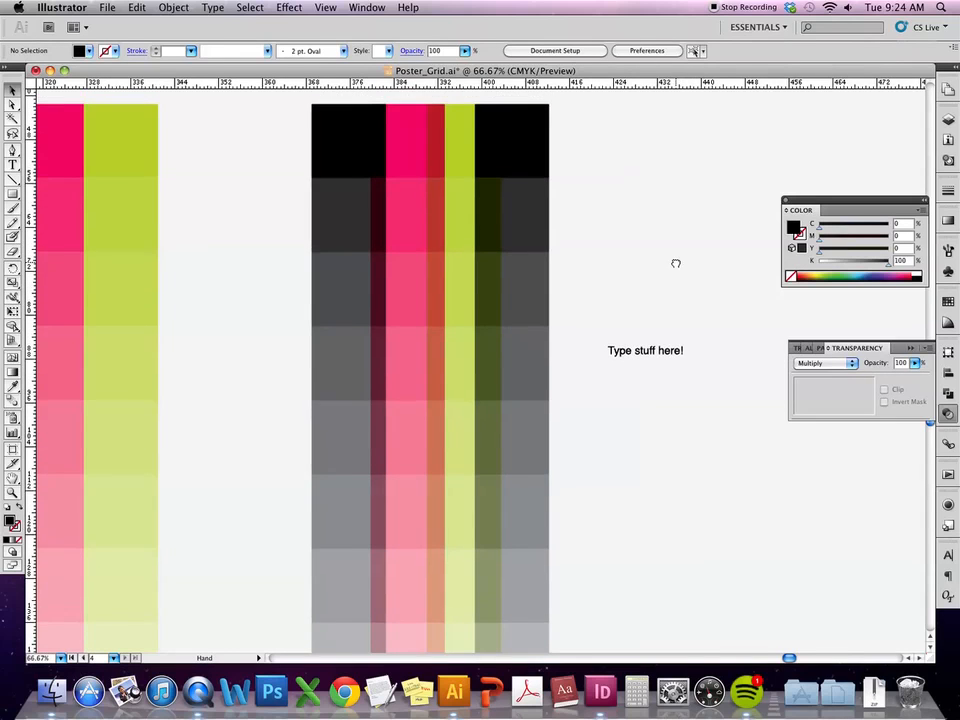
pyautogui.moveTo(673, 261); pyautogui.dragTo(680, 256)
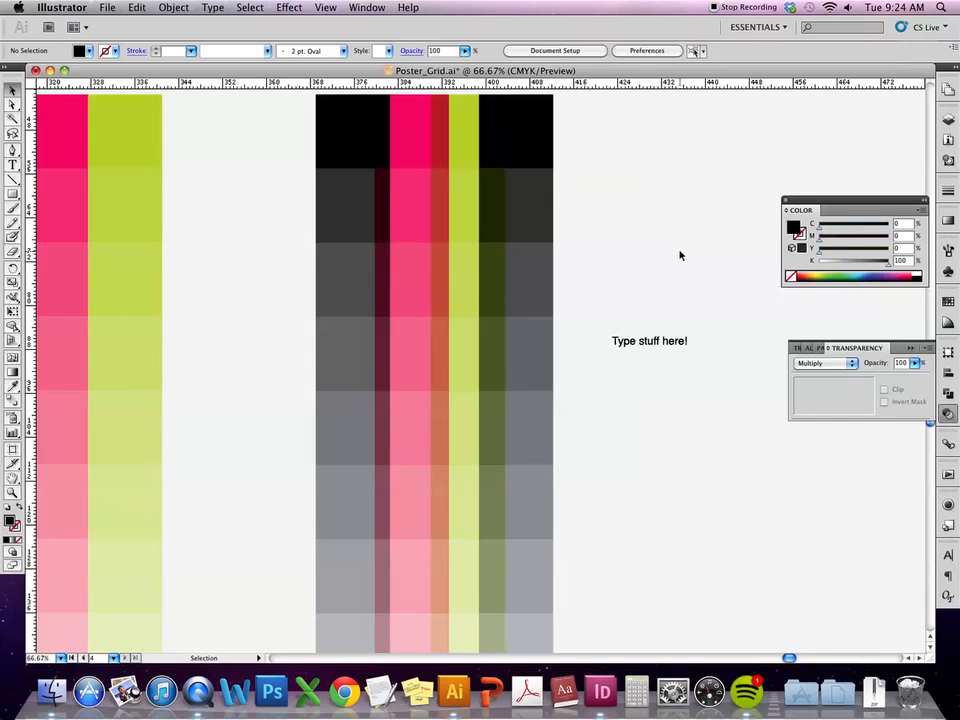
# Return the blending mode of all the overlapping columns to Normal and deselect them
pyautogui.click(392, 252)
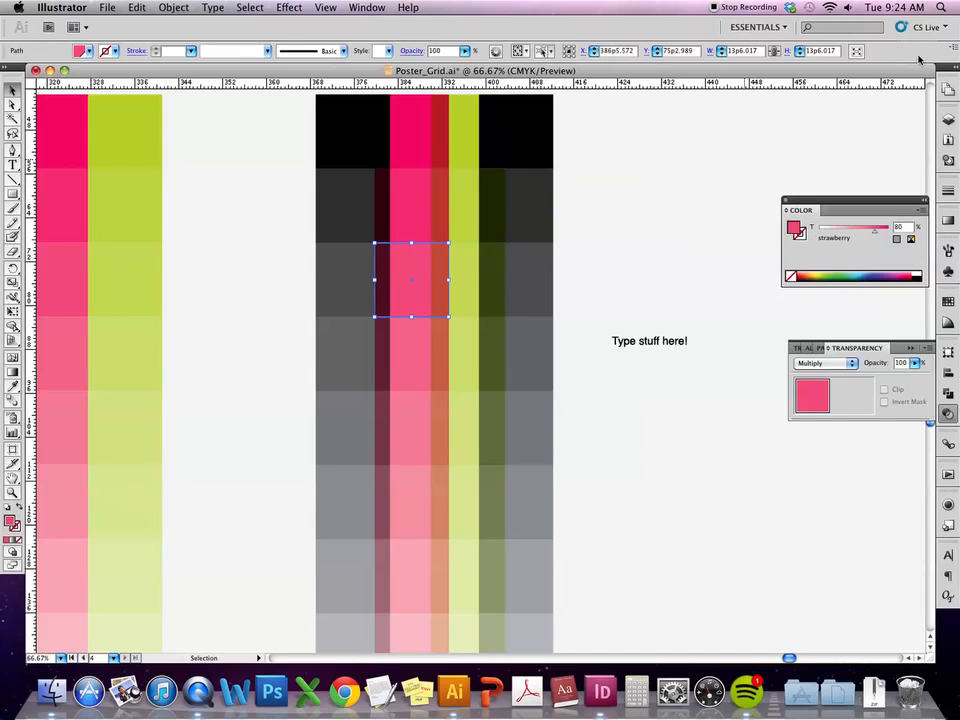
pyautogui.moveTo(594, 116); pyautogui.dragTo(432, 575)
pyautogui.click(825, 363)
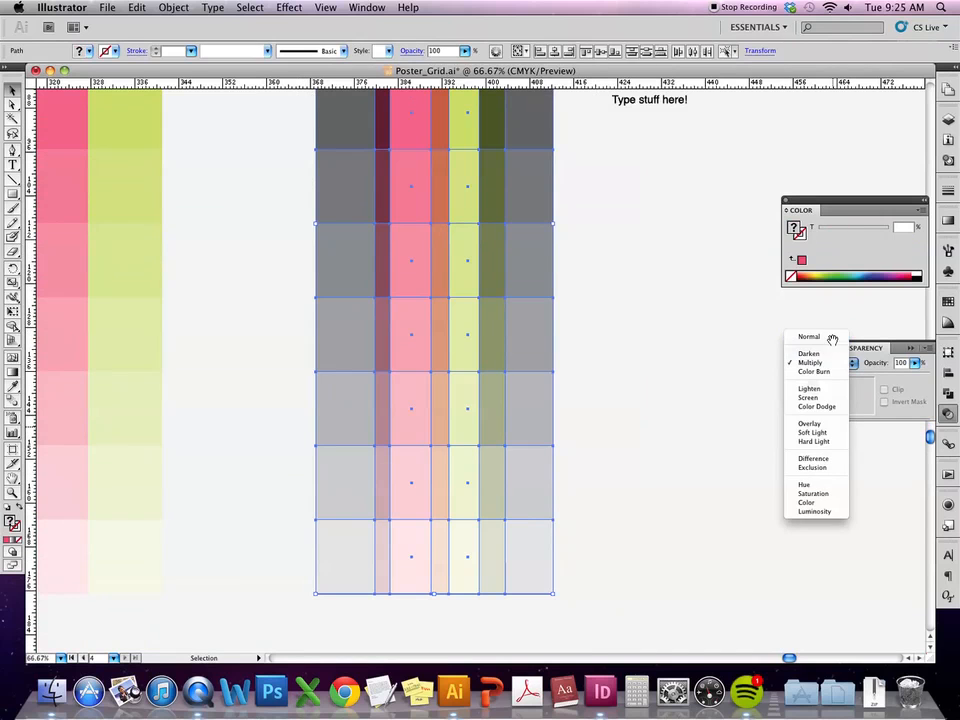
pyautogui.click(810, 393)
pyautogui.moveTo(714, 351); pyautogui.dragTo(706, 582)
pyautogui.click(726, 182)
# Draw a square about 43p9 wide, filled with 80% strawberry, in the empty space above the lettering, and deselect it
pyautogui.moveTo(635, 223); pyautogui.dragTo(472, 287)
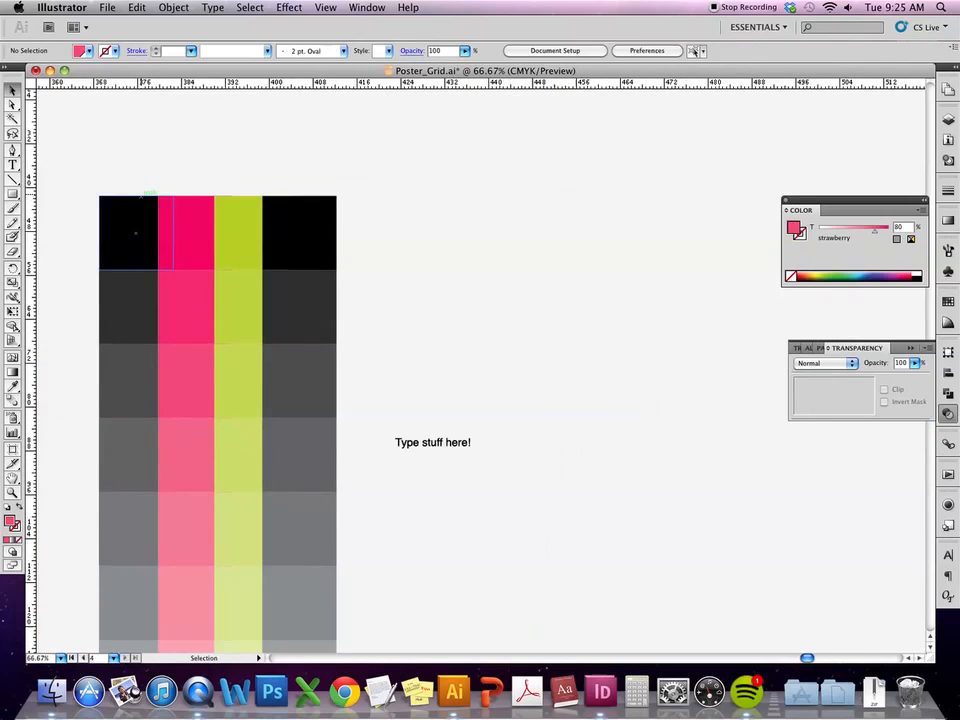
pyautogui.press('m')
pyautogui.moveTo(425, 150); pyautogui.dragTo(665, 388)
pyautogui.click(9, 93)
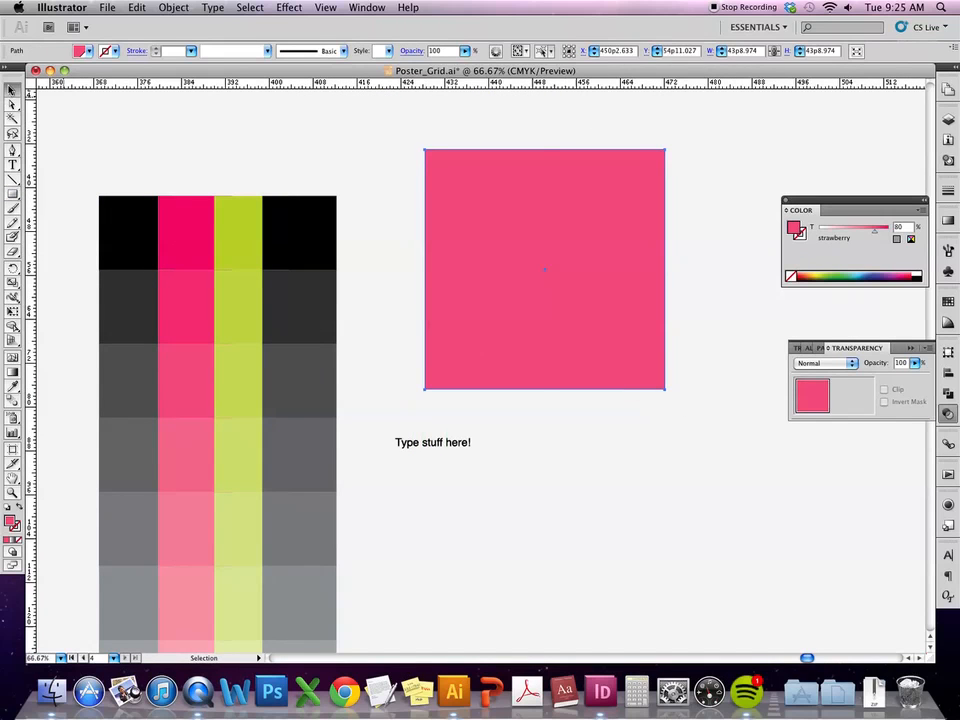
pyautogui.click(148, 119)
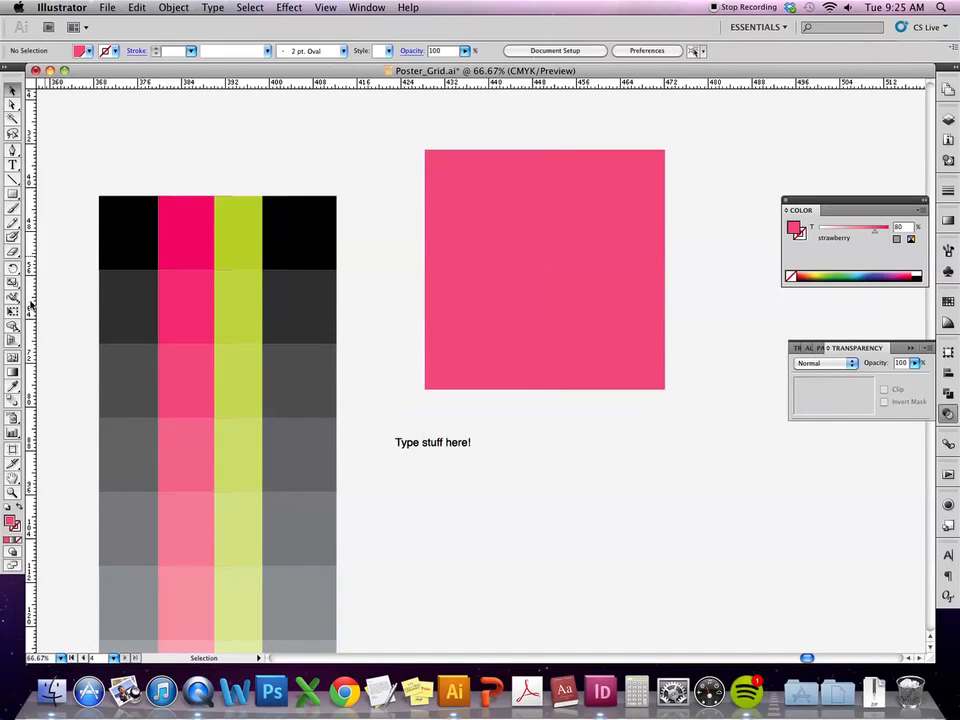
# Draw a circle about 33p1 in diameter overlapping the left side of the strawberry square
pyautogui.click(12, 194)
pyautogui.click(62, 224)
pyautogui.moveTo(380, 170); pyautogui.dragTo(556, 354)
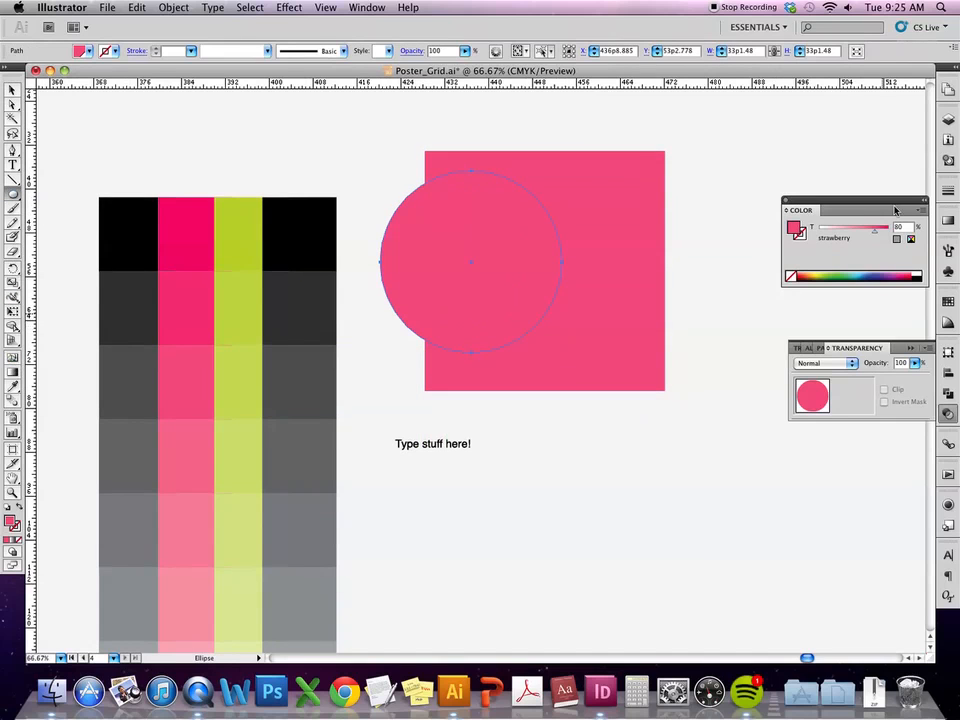
# Fill the circle with the lime swatch and set its tint to 57%
pyautogui.click(948, 299)
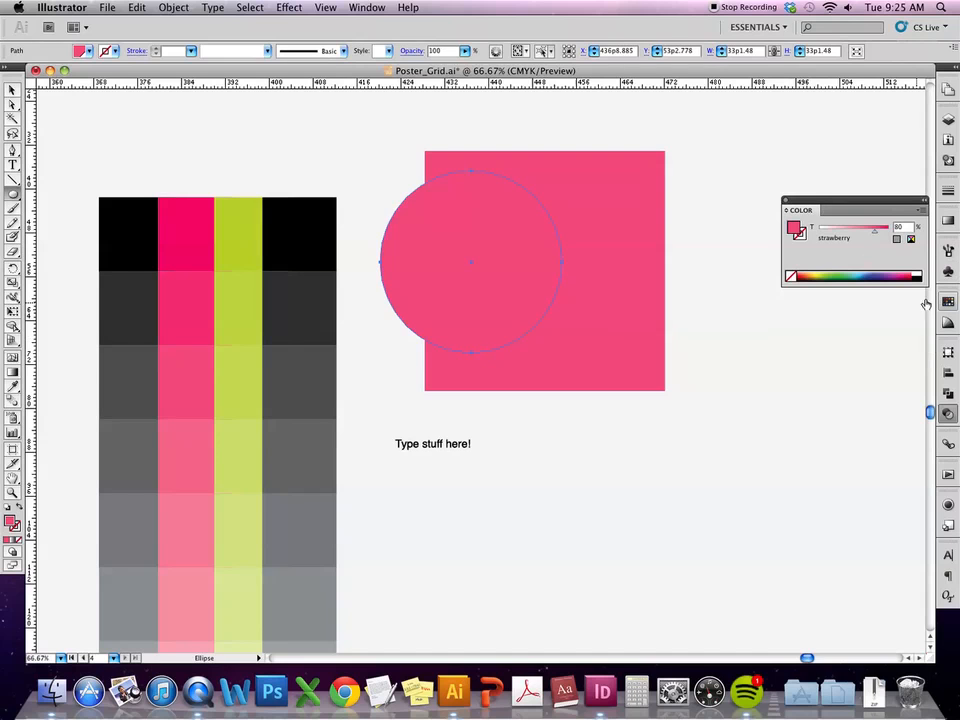
pyautogui.click(843, 309)
pyautogui.click(726, 237)
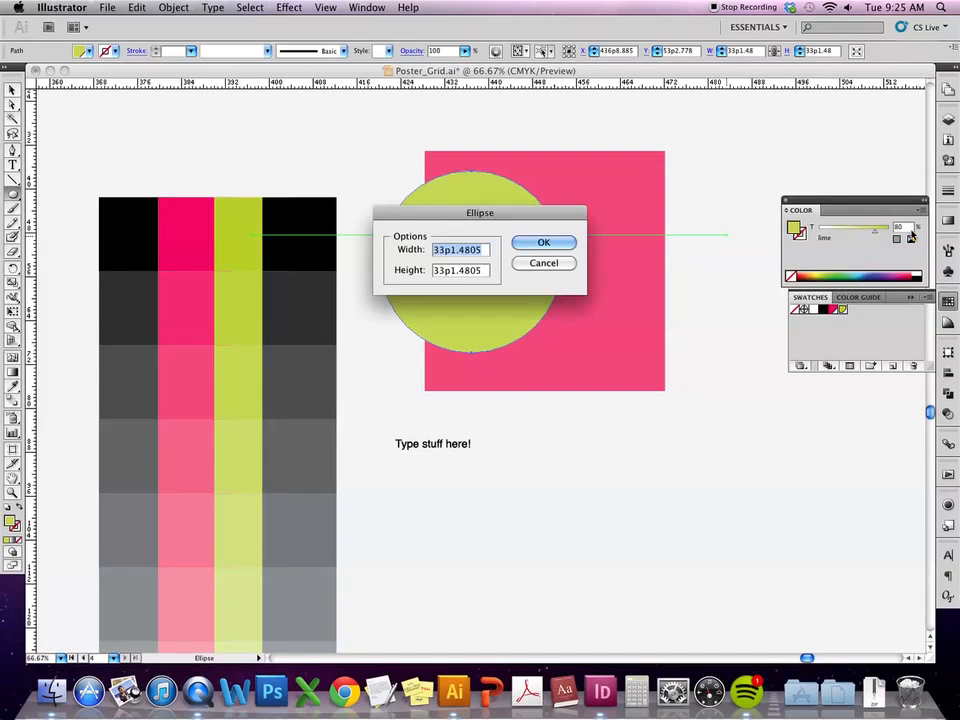
pyautogui.click(552, 263)
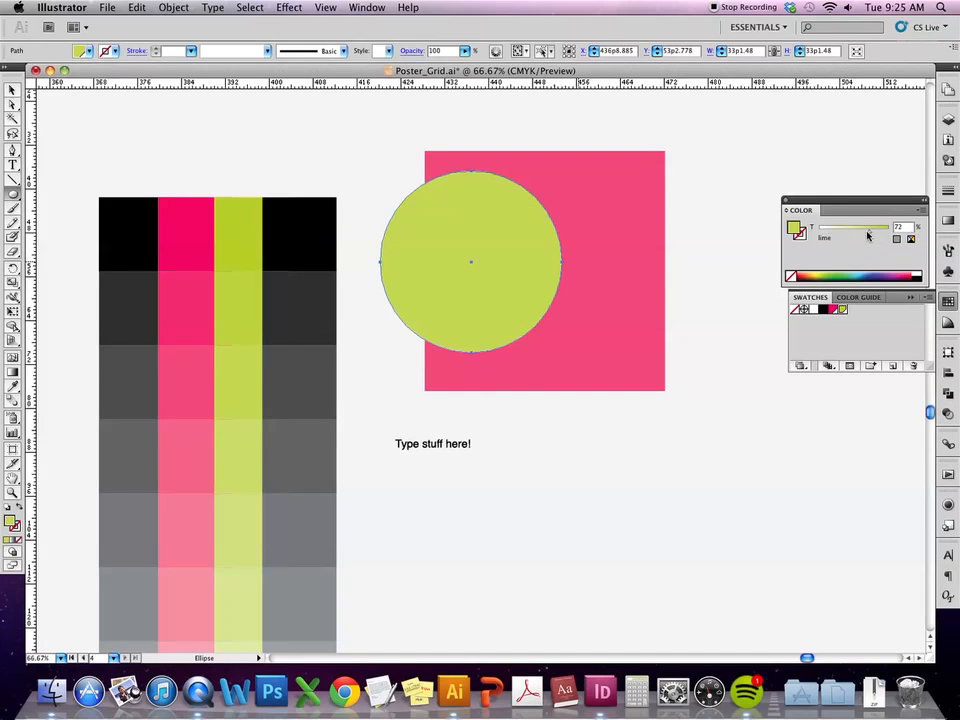
pyautogui.moveTo(860, 230); pyautogui.dragTo(857, 230)
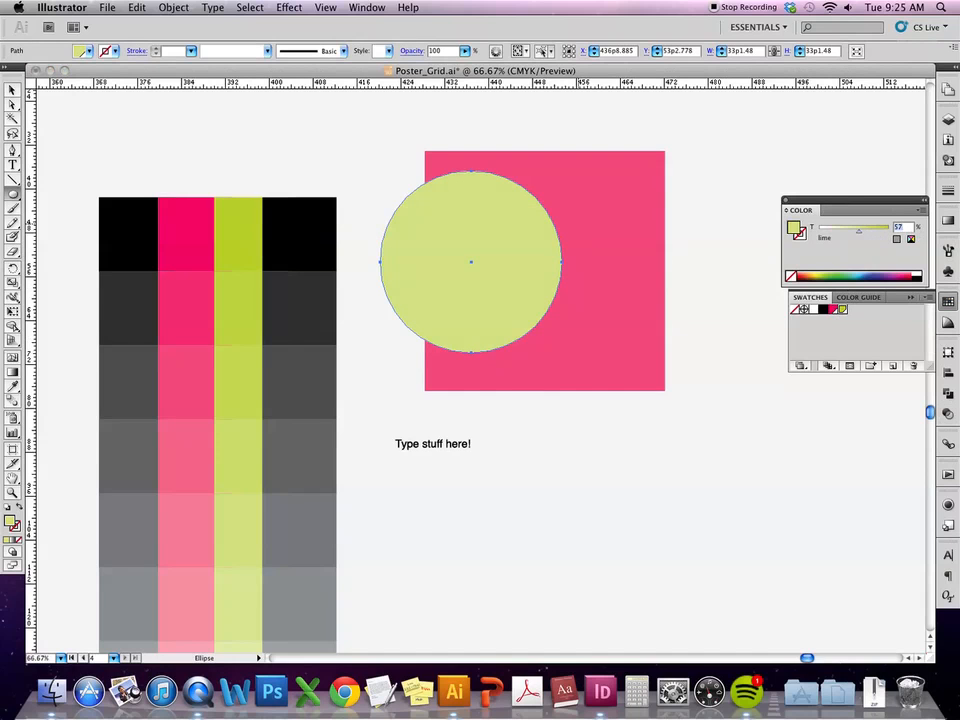
# Set the lime circle's tint to 50% and deselect it
pyautogui.write('50')
pyautogui.press('Return')
pyautogui.click(14, 91)
pyautogui.click(260, 120)
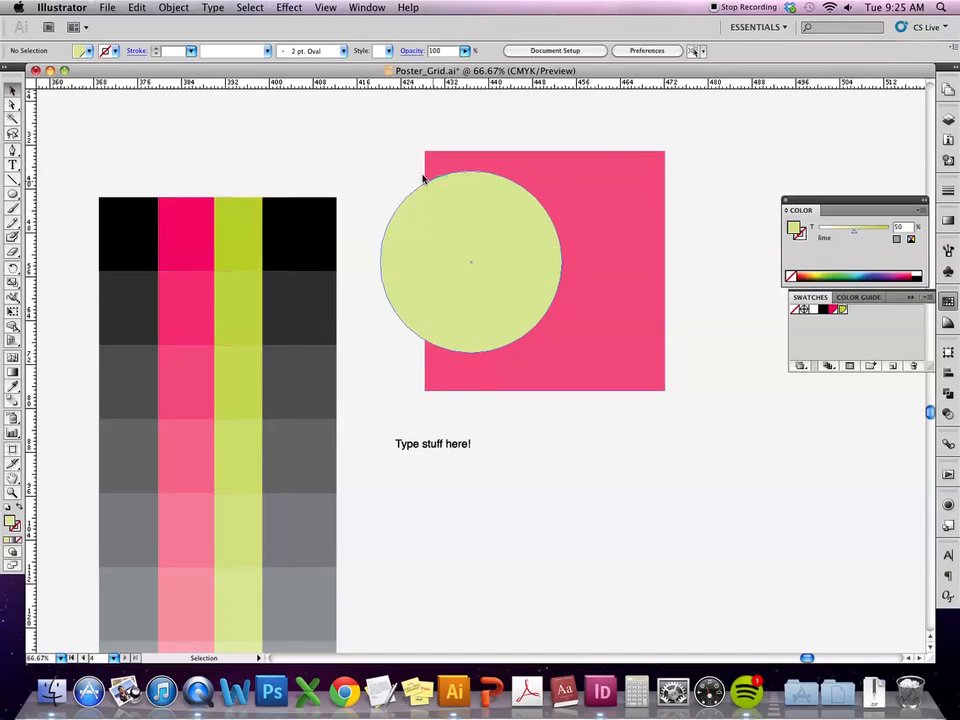
# Turn on Overprint Preview and remove Overprint Fill from the lime circle, leaving it deselected
pyautogui.click(289, 7)
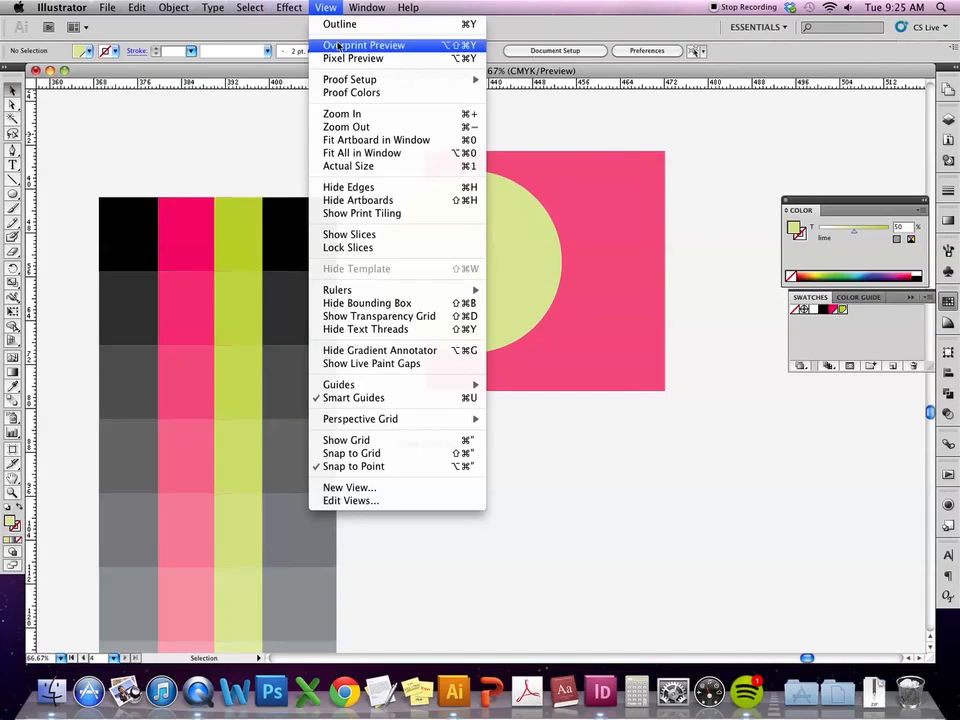
pyautogui.click(340, 41)
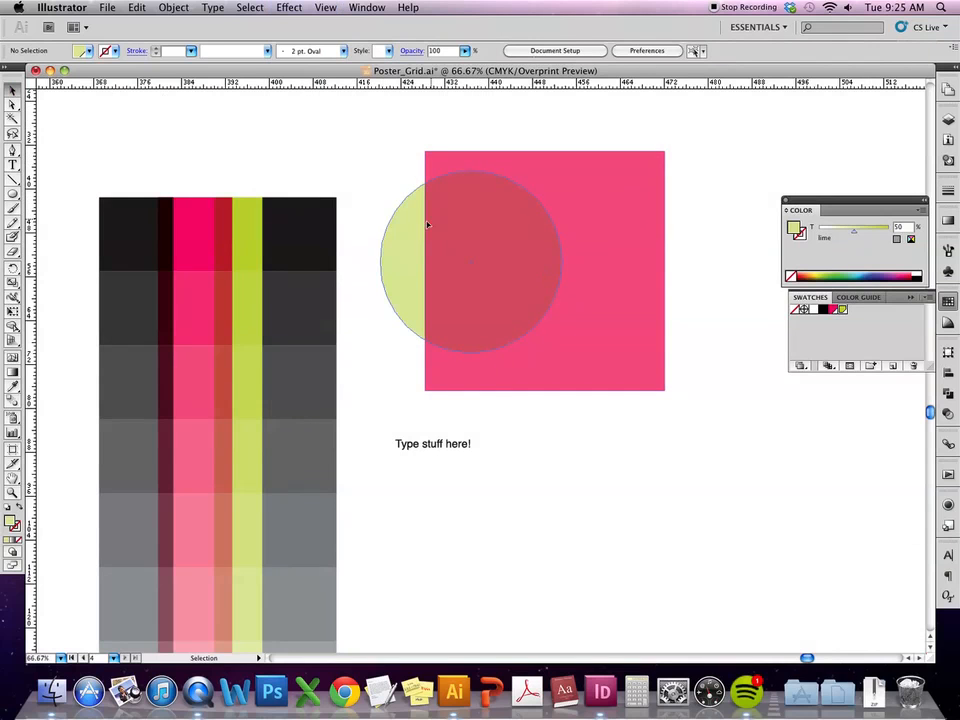
pyautogui.click(410, 262)
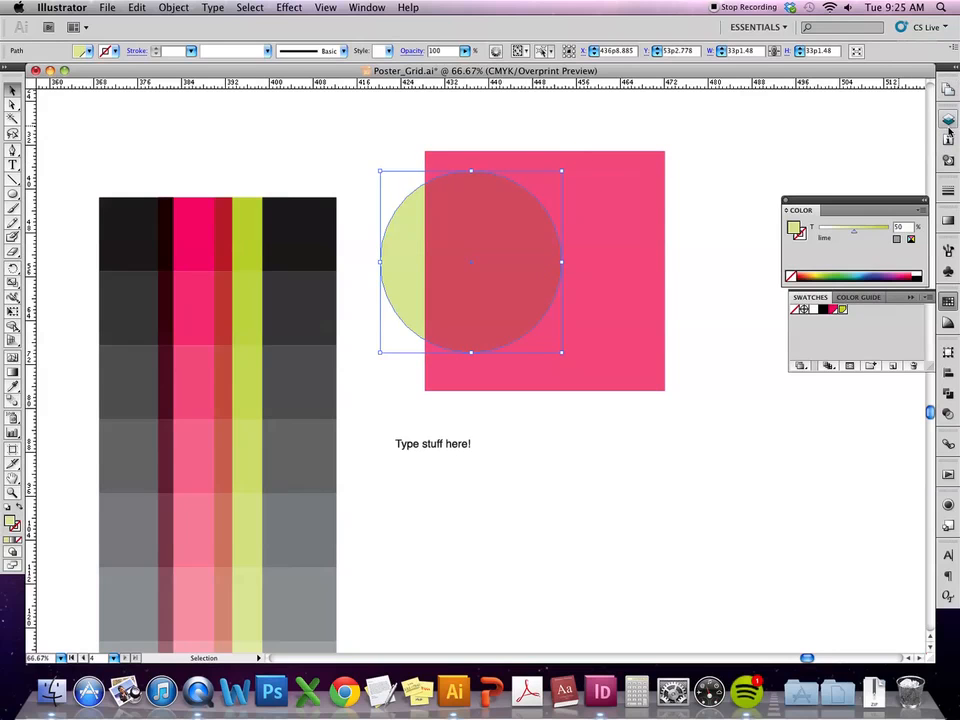
pyautogui.click(948, 160)
pyautogui.click(810, 133)
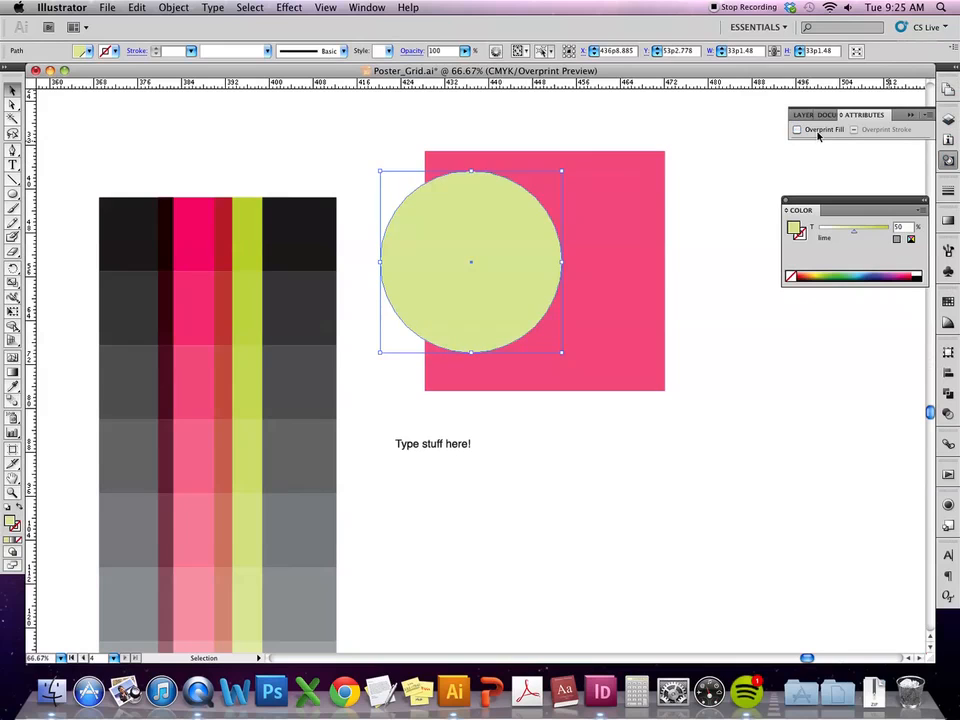
pyautogui.click(724, 257)
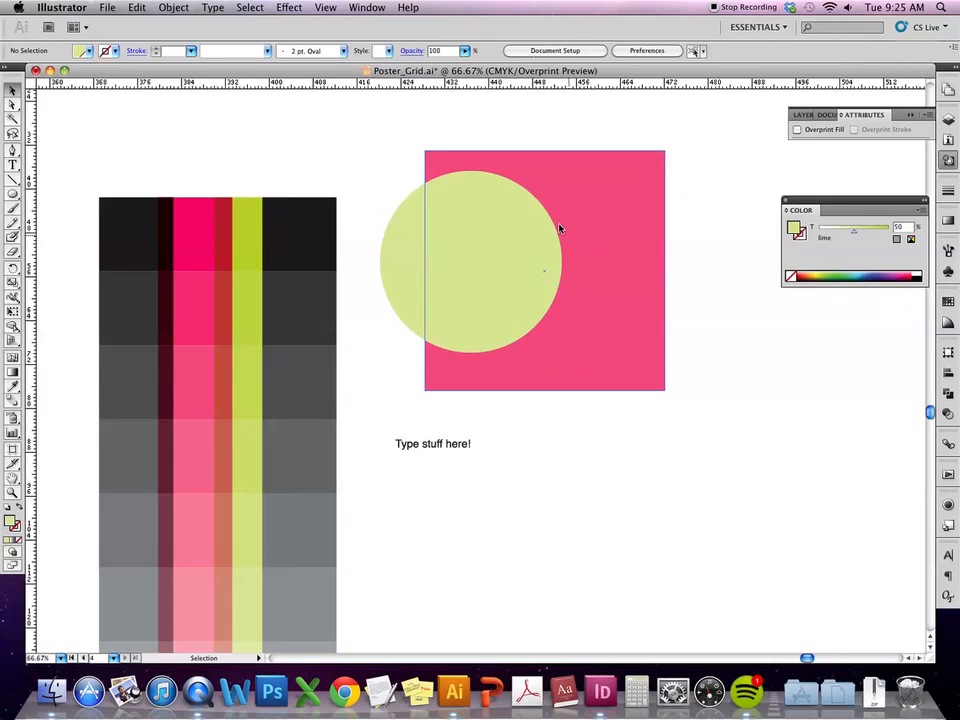
# Draw a white circle about 12p1 in diameter on the strawberry square, to the upper right of the lime circle
pyautogui.doubleClick(11, 520)
pyautogui.moveTo(283, 166); pyautogui.dragTo(266, 167)
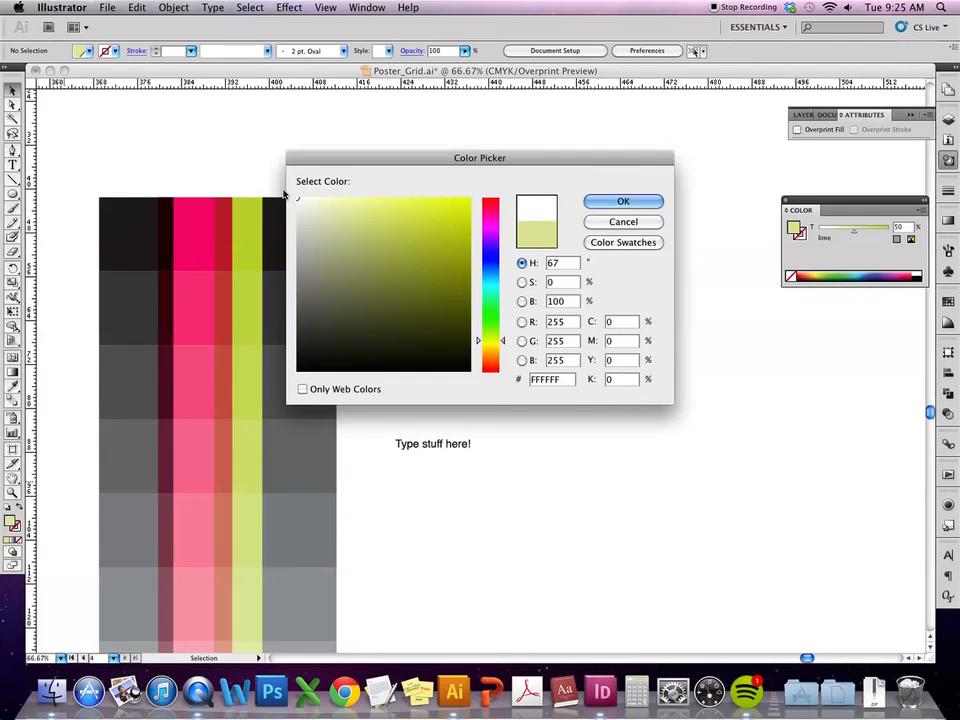
pyautogui.click(597, 201)
pyautogui.moveTo(621, 211); pyautogui.dragTo(653, 246)
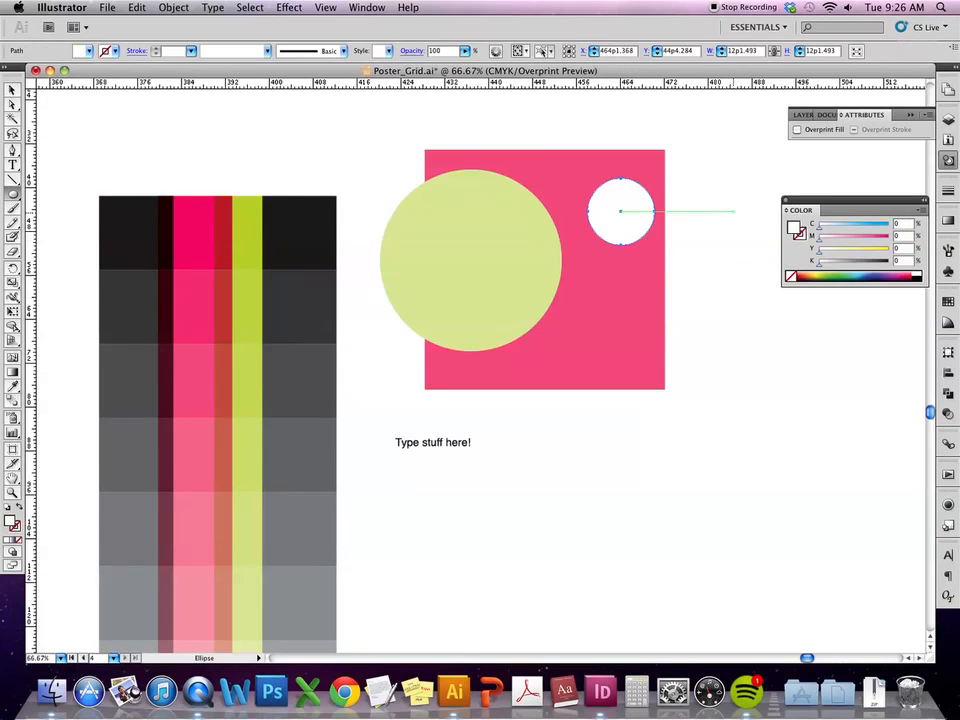
# Apply Overprint Fill to the small white circle, accepting the warning, and move it onto the empty space right of the strawberry square
pyautogui.click(810, 130)
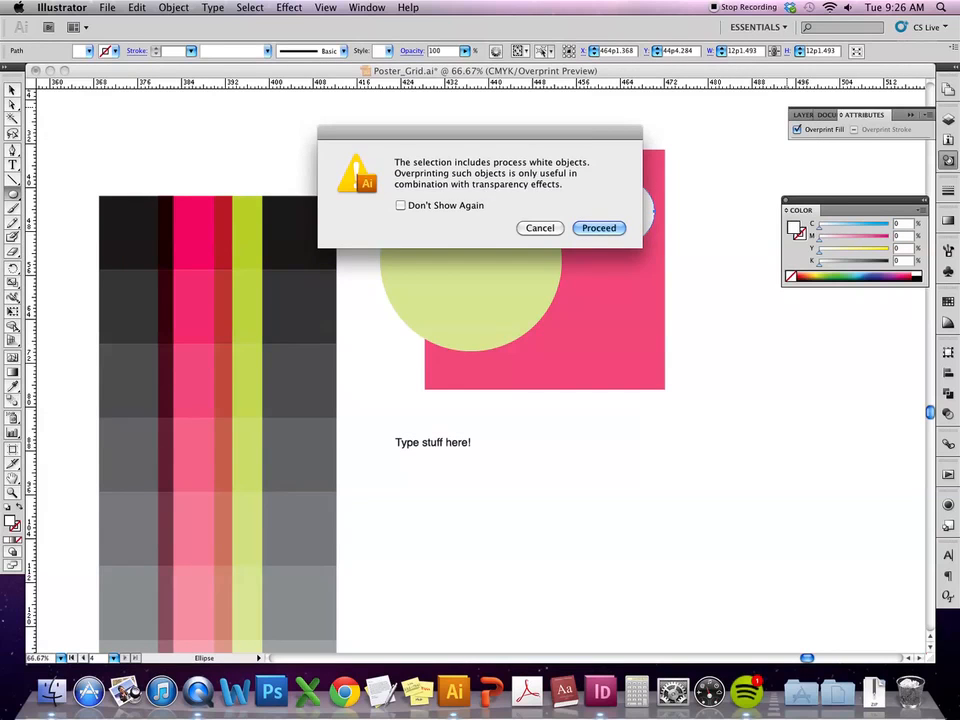
pyautogui.press('Return')
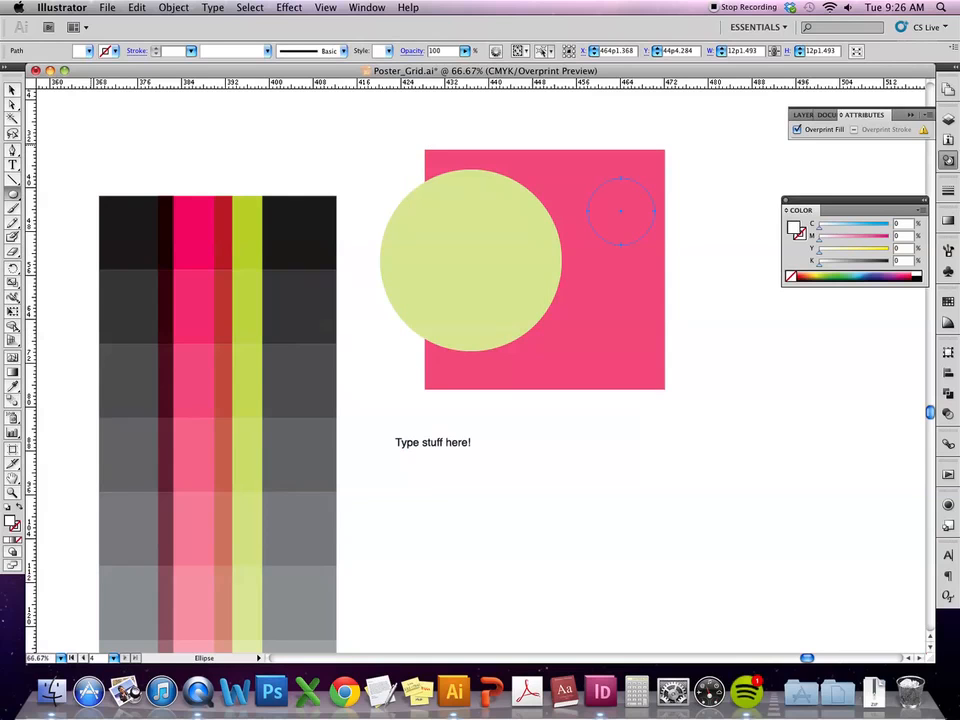
pyautogui.press('v')
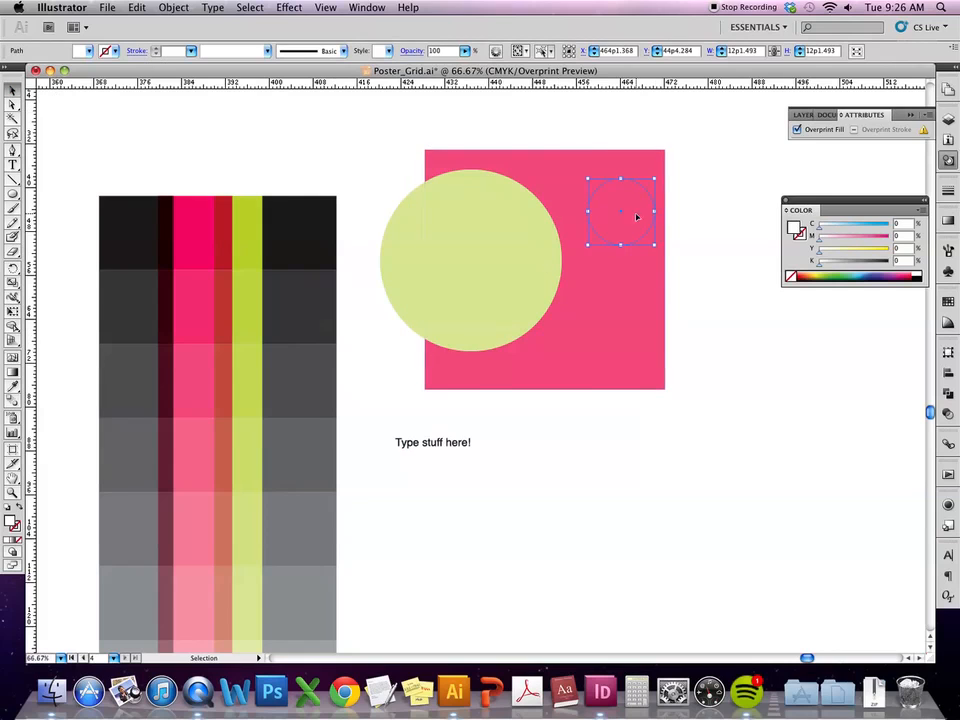
pyautogui.moveTo(636, 215); pyautogui.dragTo(741, 194)
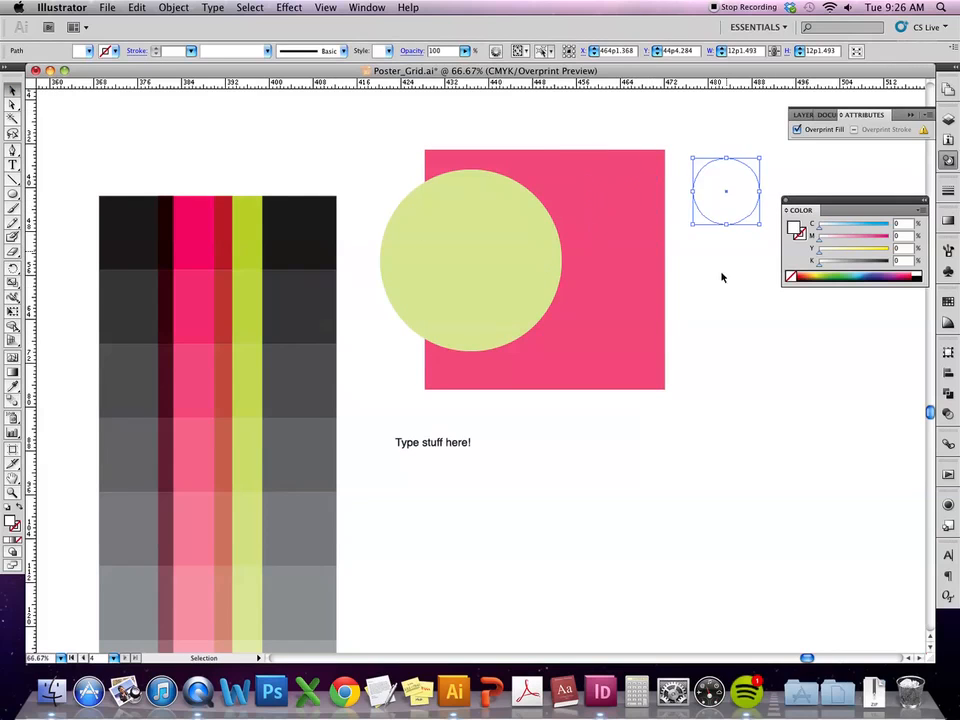
pyautogui.click(701, 281)
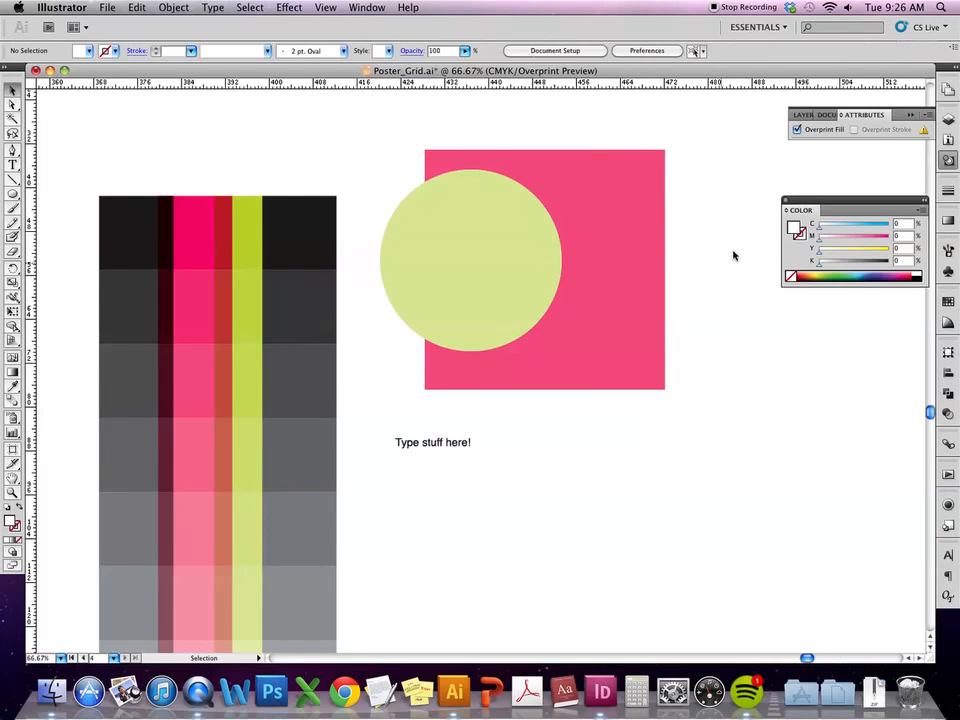